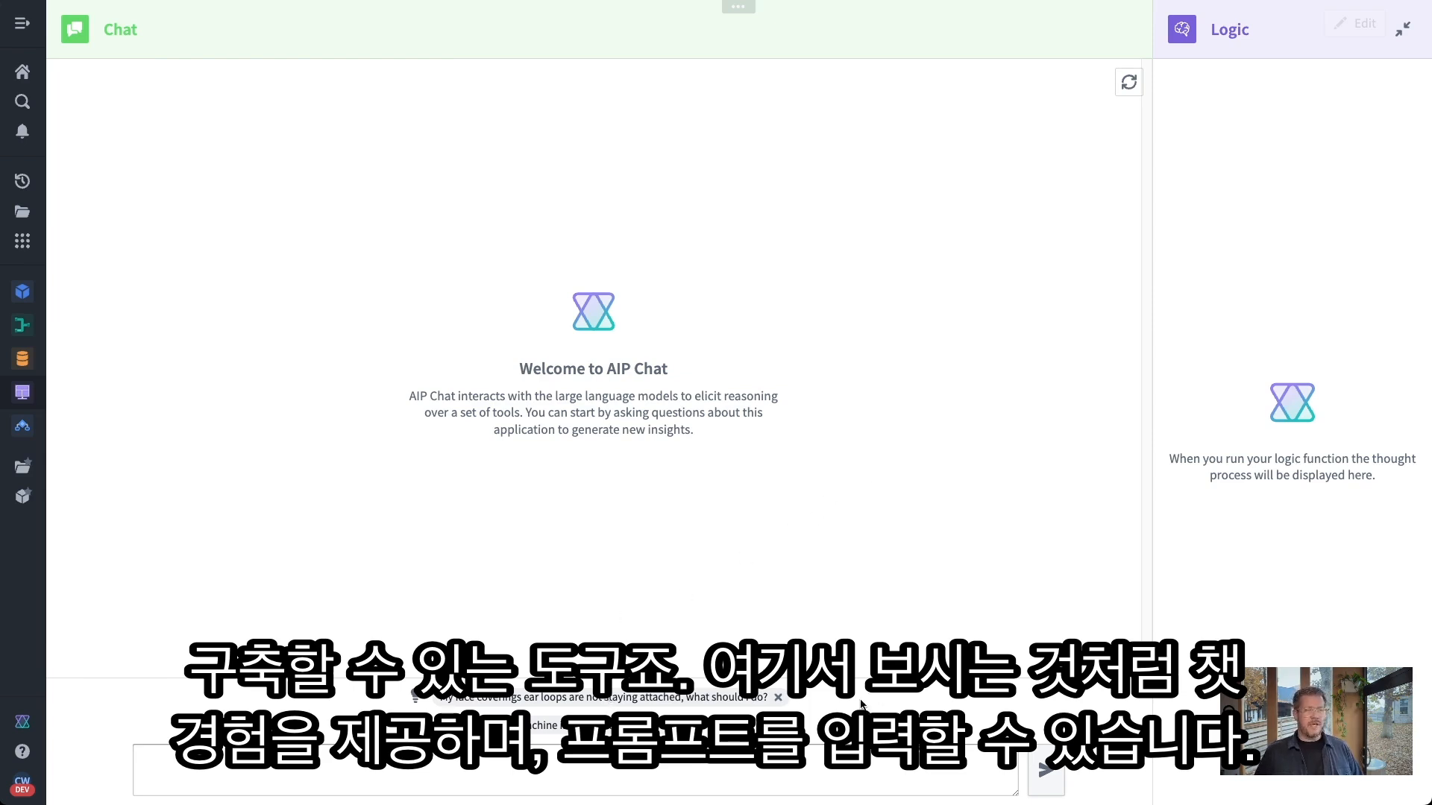
Ask AIP Chat the suggested ear-loop question, then the suggested Parts Assembler question
click(687, 700)
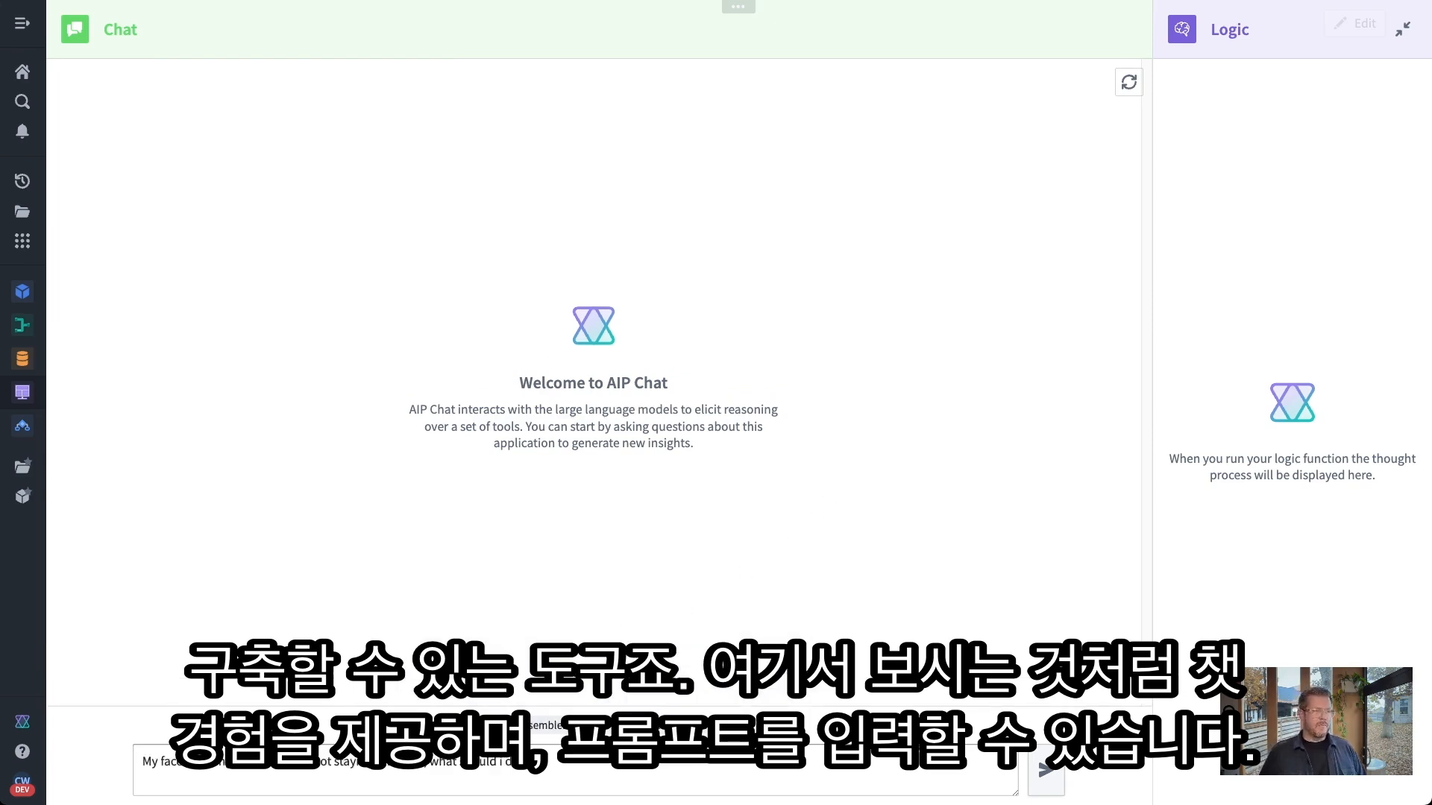
click(1047, 771)
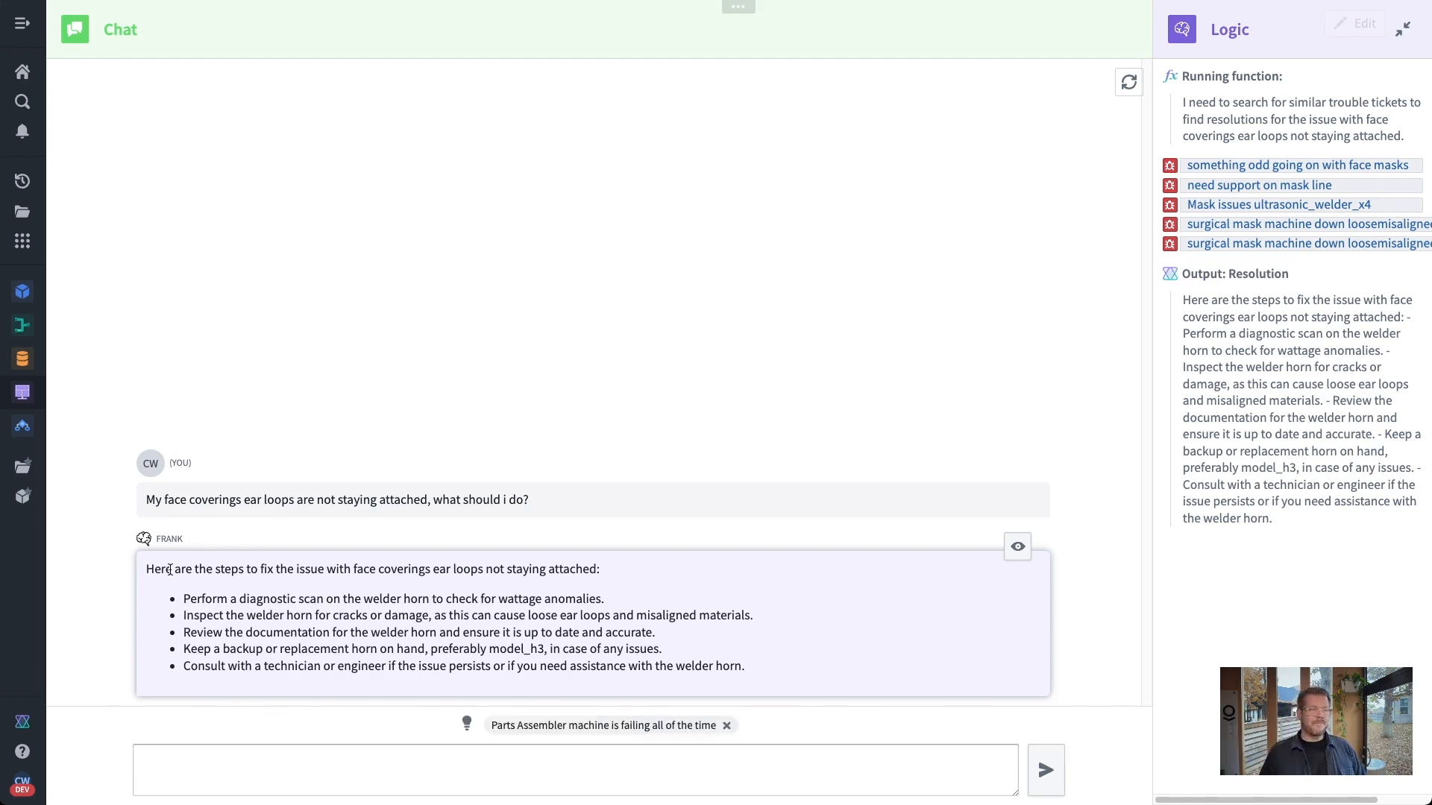
click(434, 724)
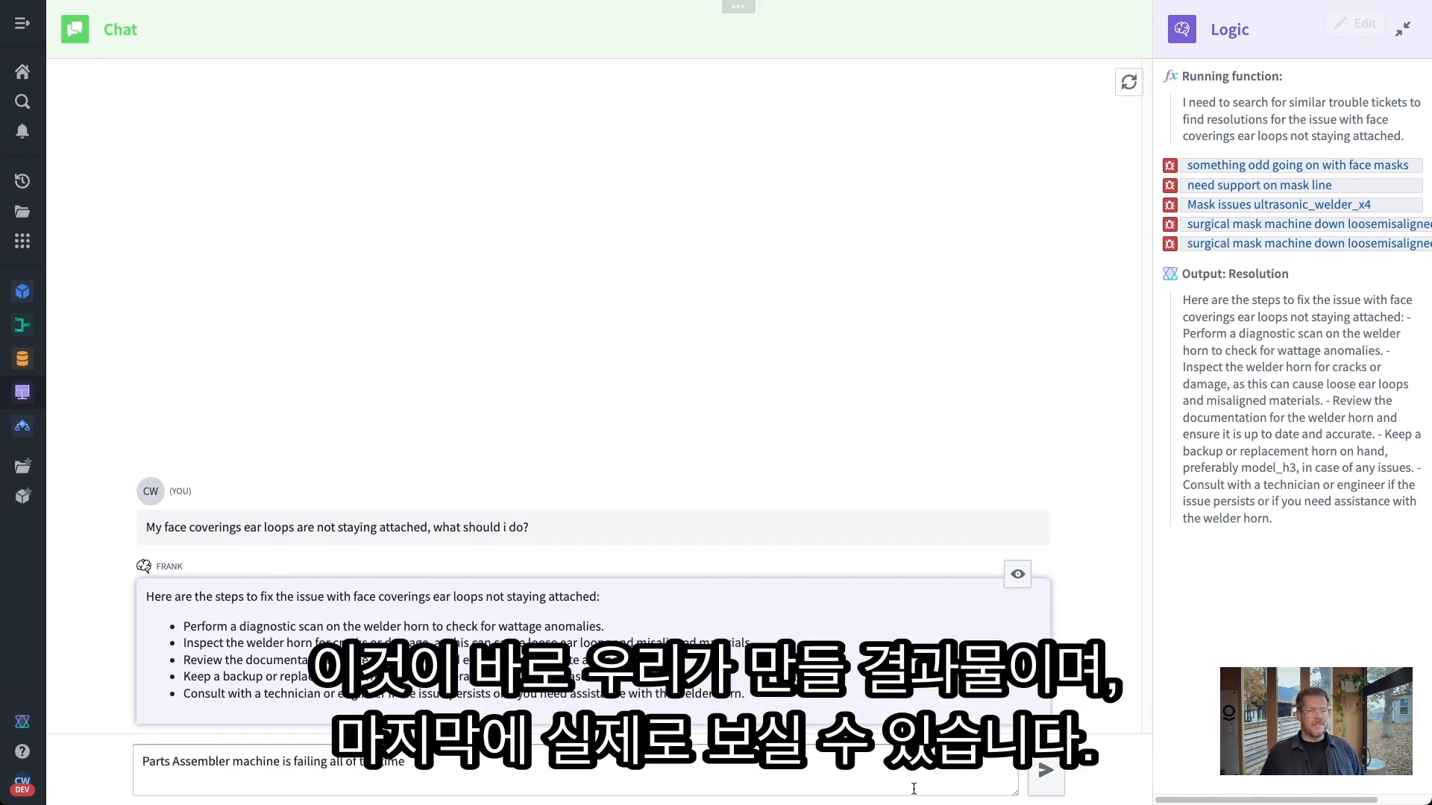
click(1044, 770)
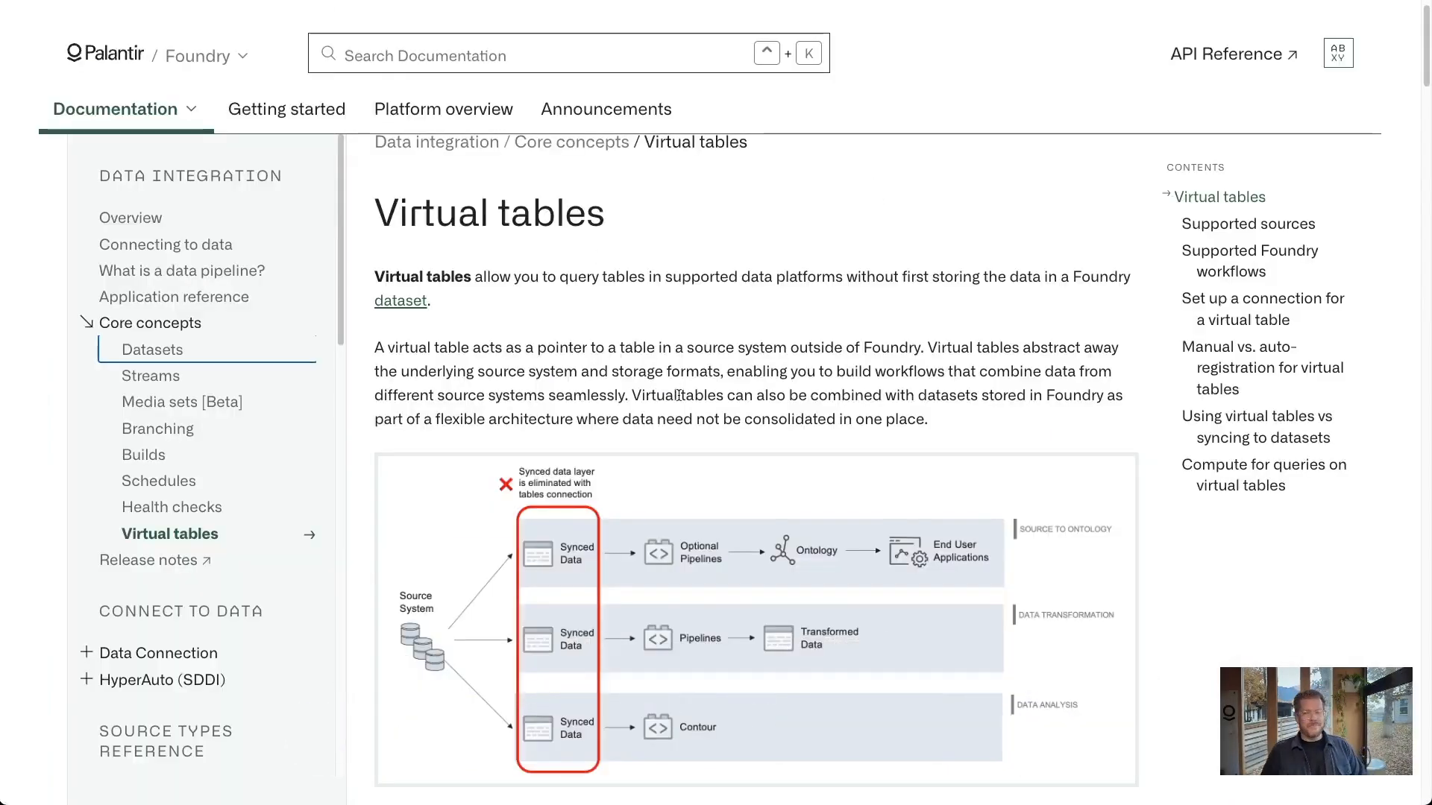
Scroll down the Virtual tables documentation page on querying external tables
scroll(678, 393, down, 1)
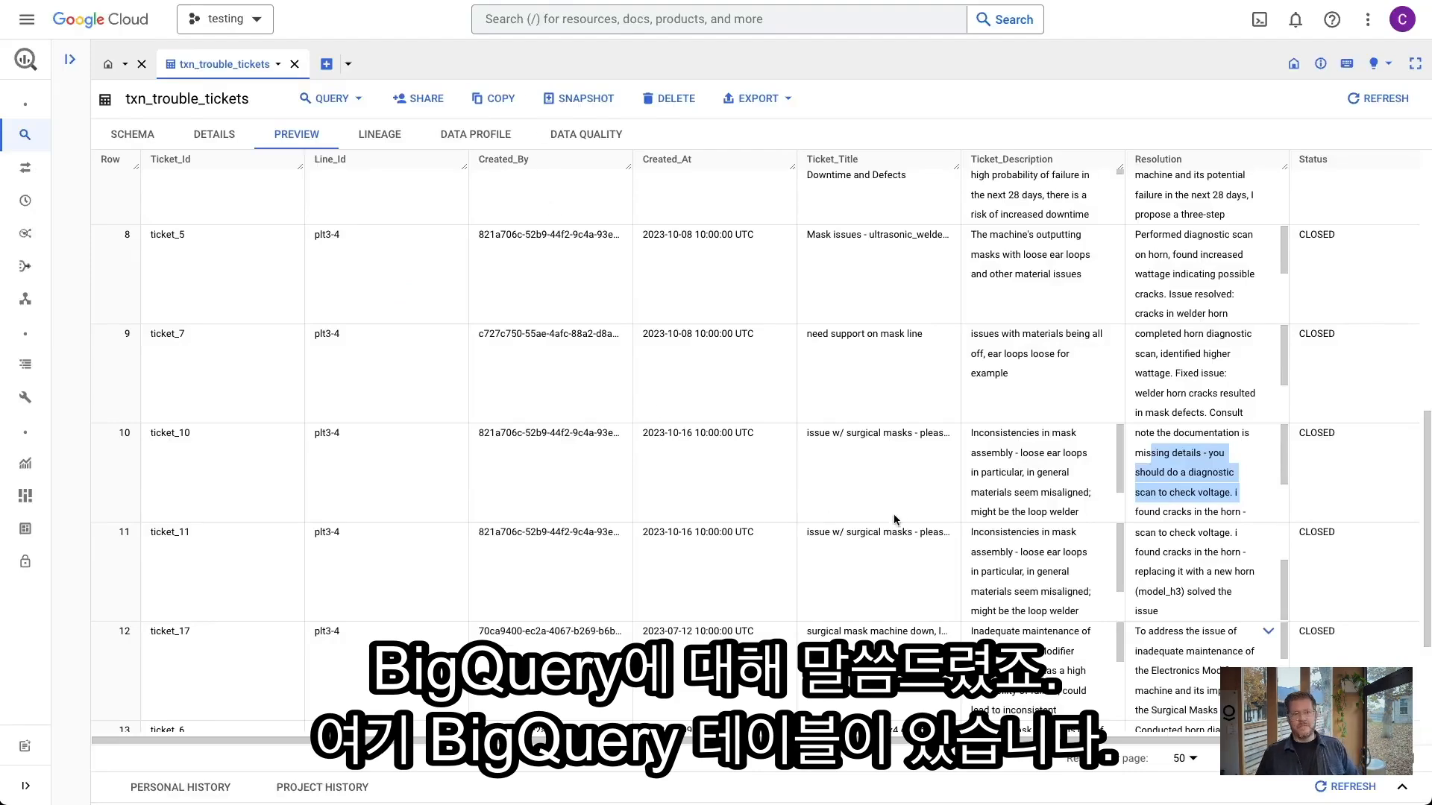
scroll(951, 489, up, 6)
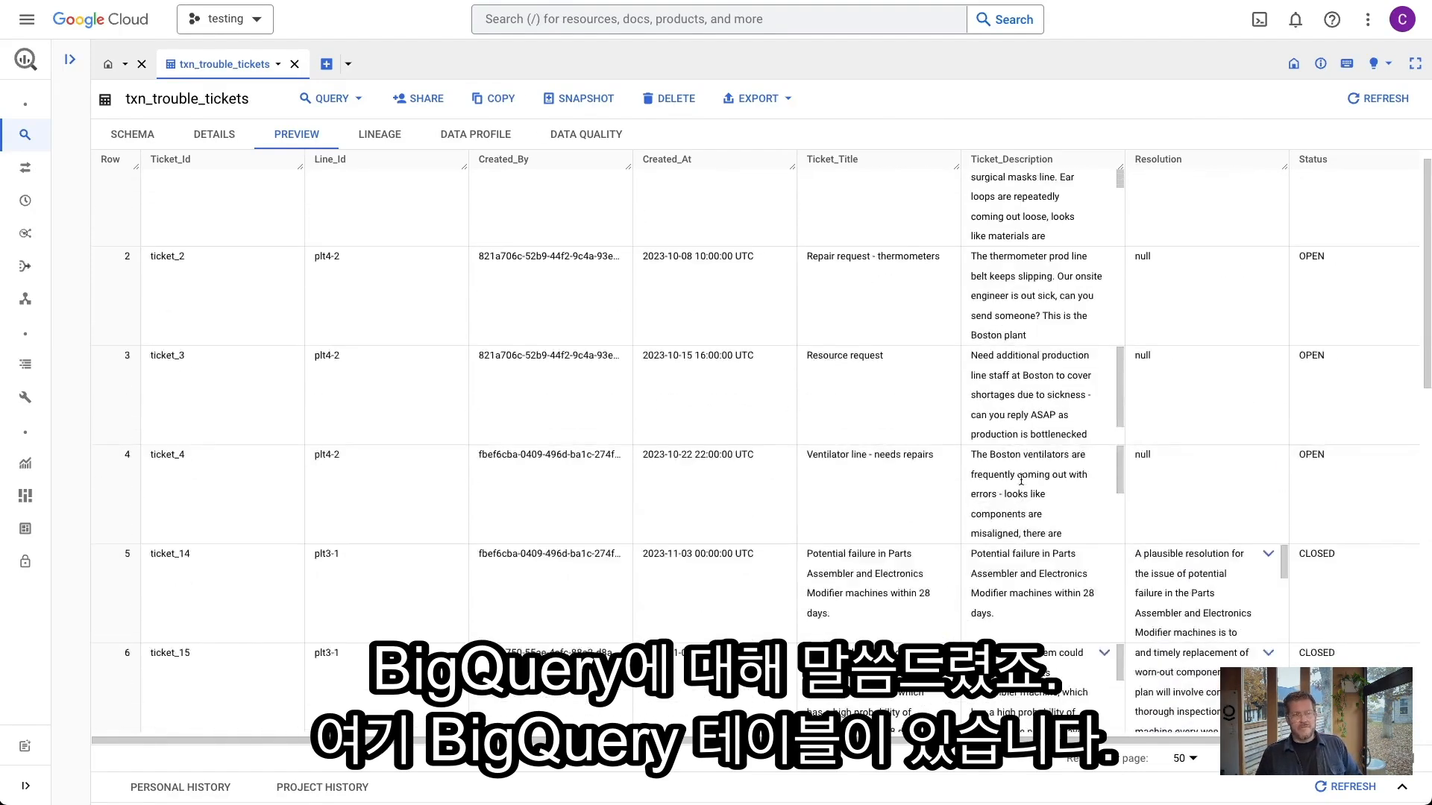
scroll(1203, 596, down, 2)
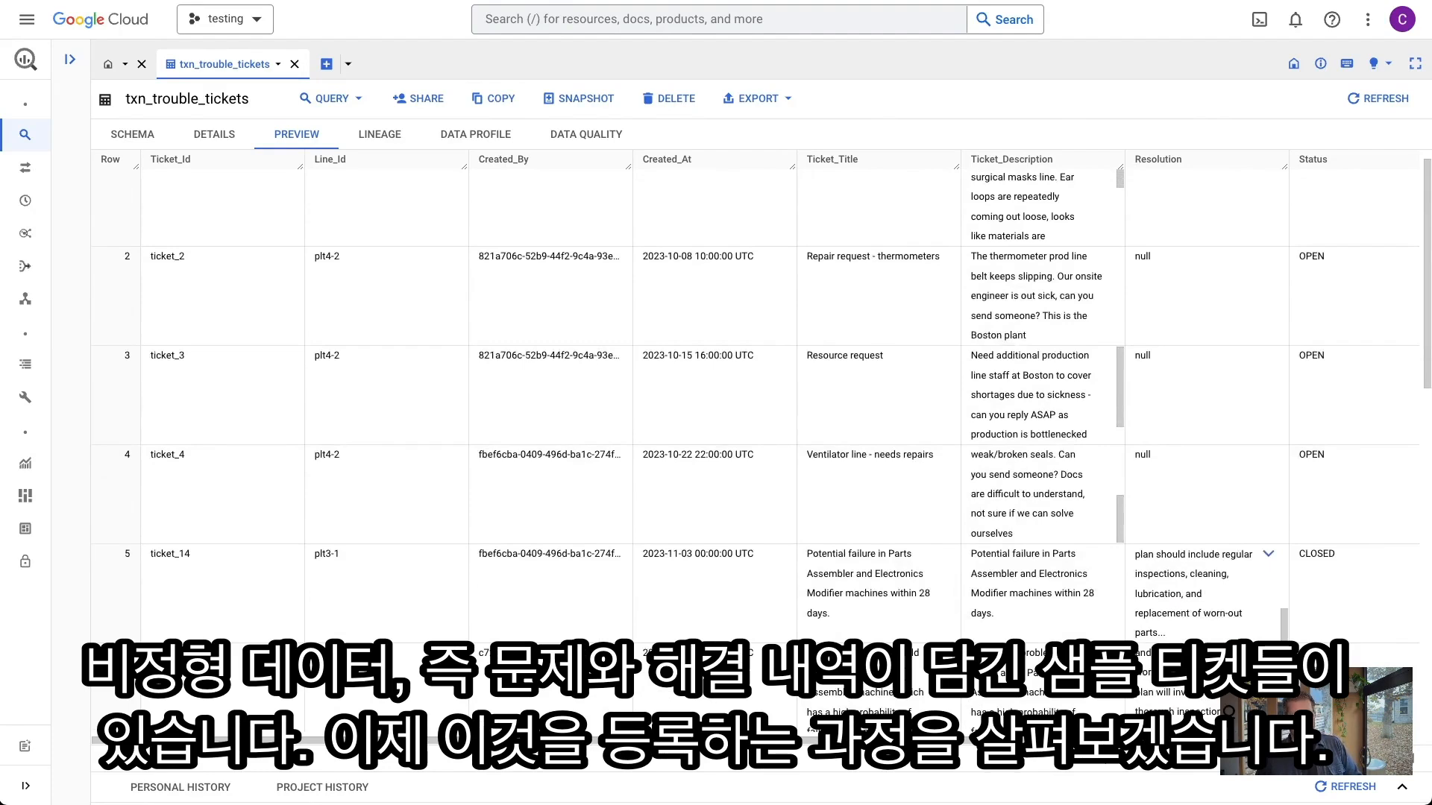
scroll(1203, 596, down, 1)
scroll(1244, 531, down, 5)
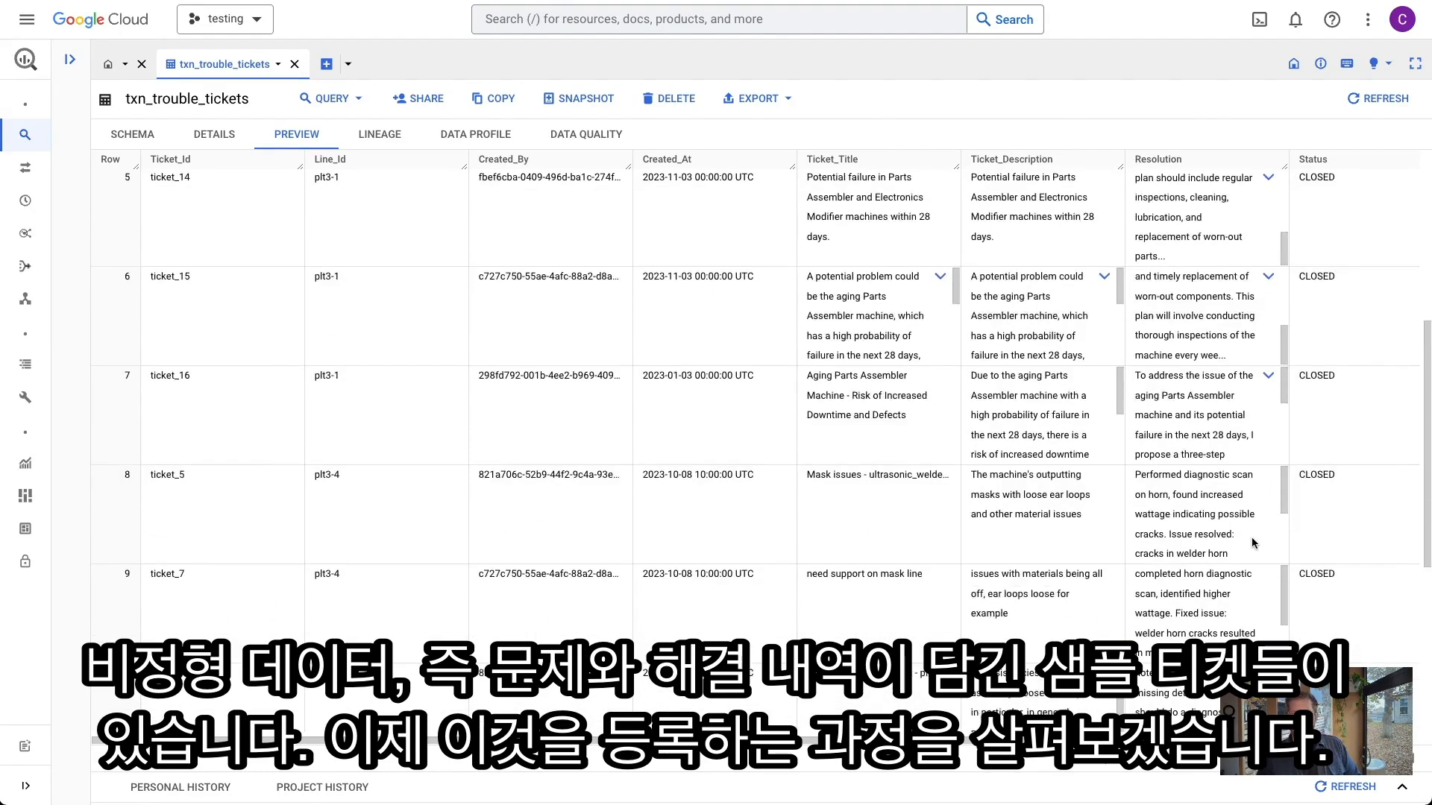
scroll(1243, 531, down, 3)
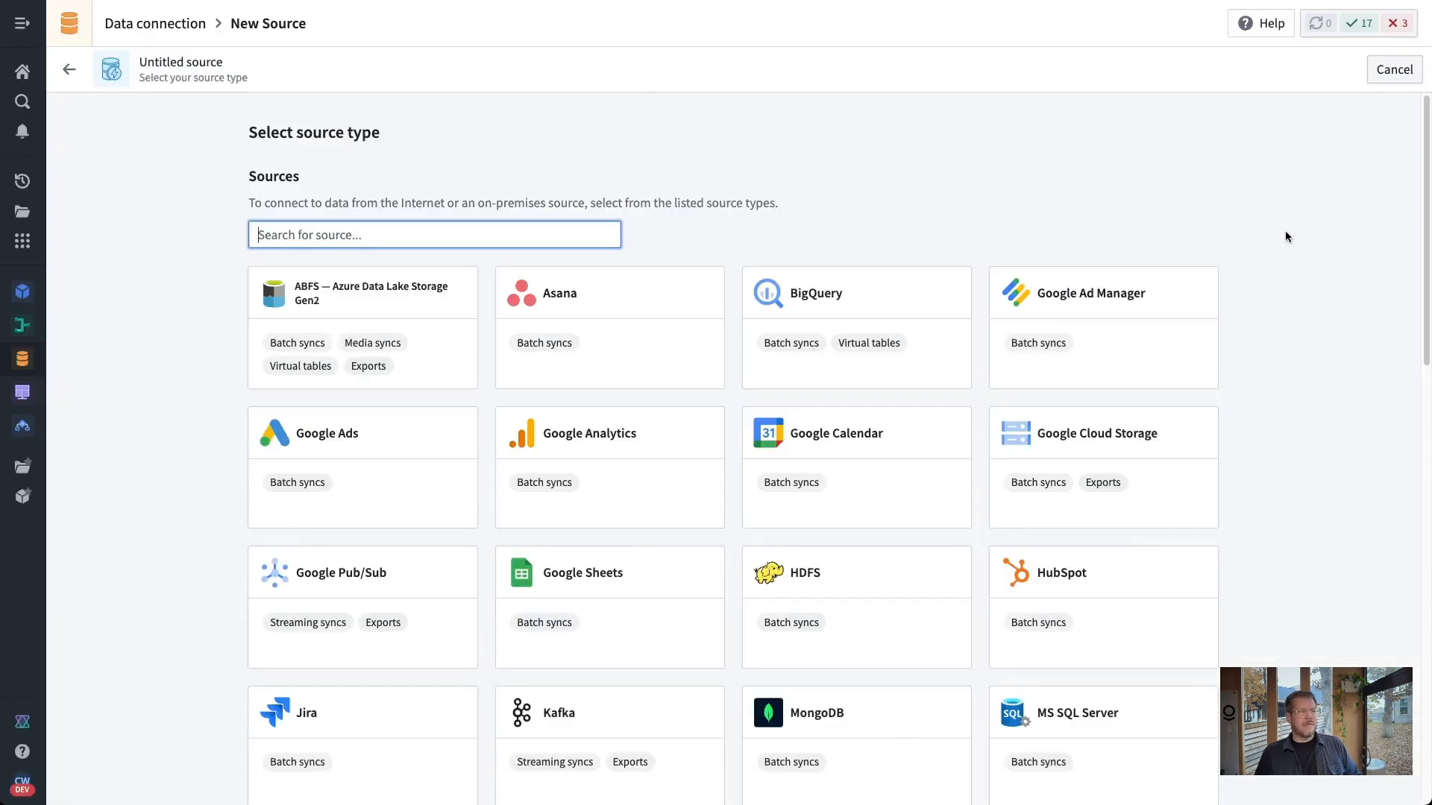
Start a new Data Connection source and browse the available source types
click(1286, 230)
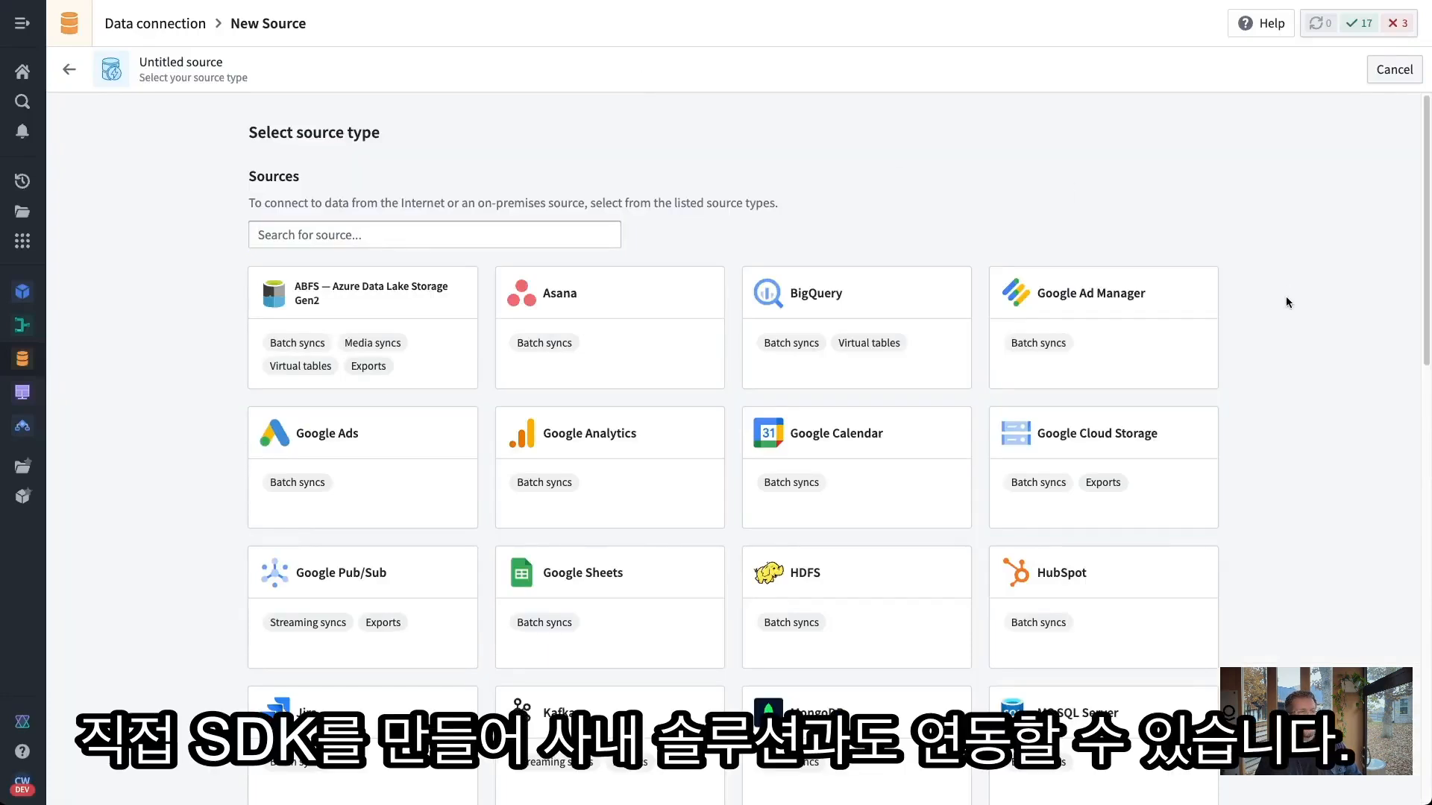
scroll(1282, 314, down, 2)
scroll(1246, 431, down, 10)
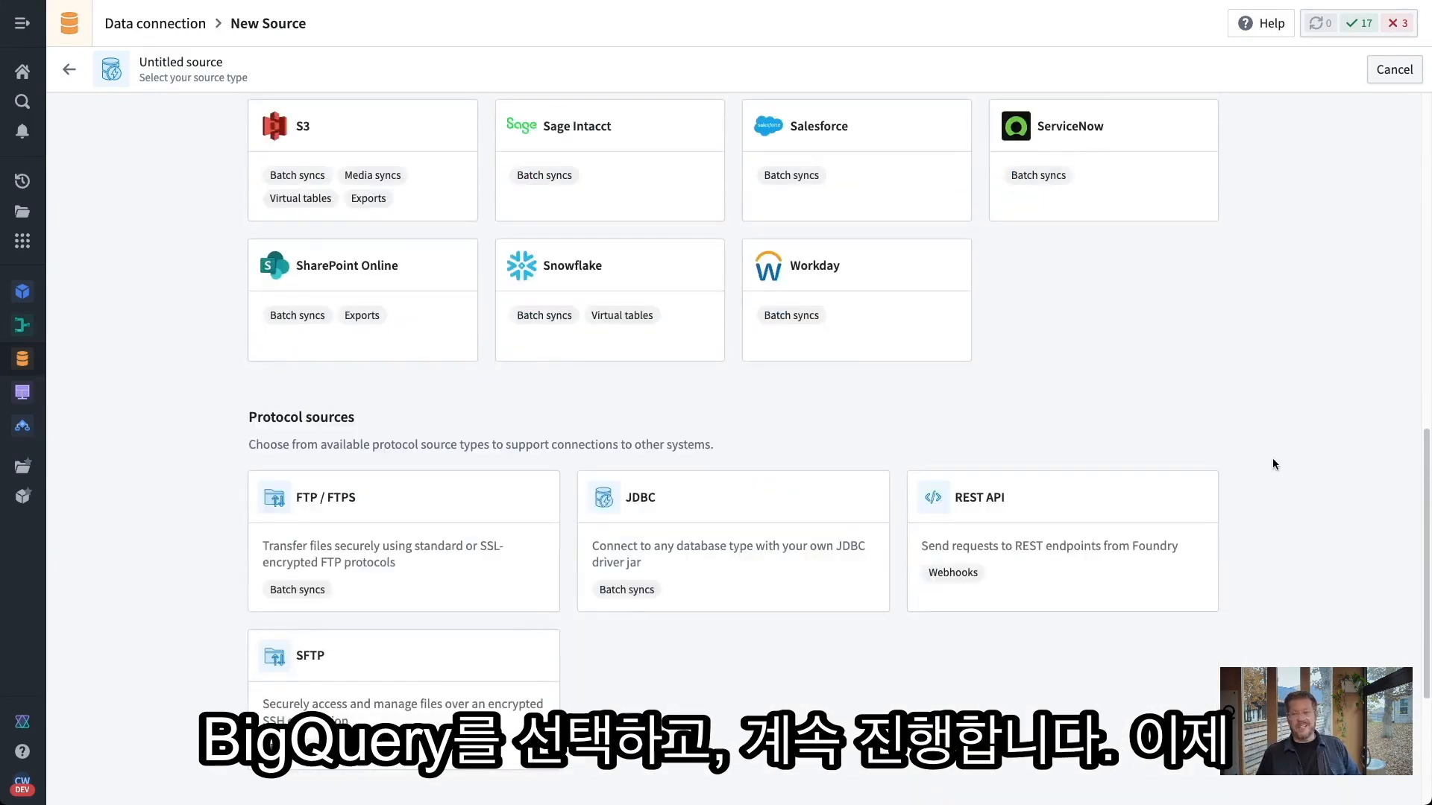
scroll(1275, 453, up, 4)
scroll(1278, 453, down, 8)
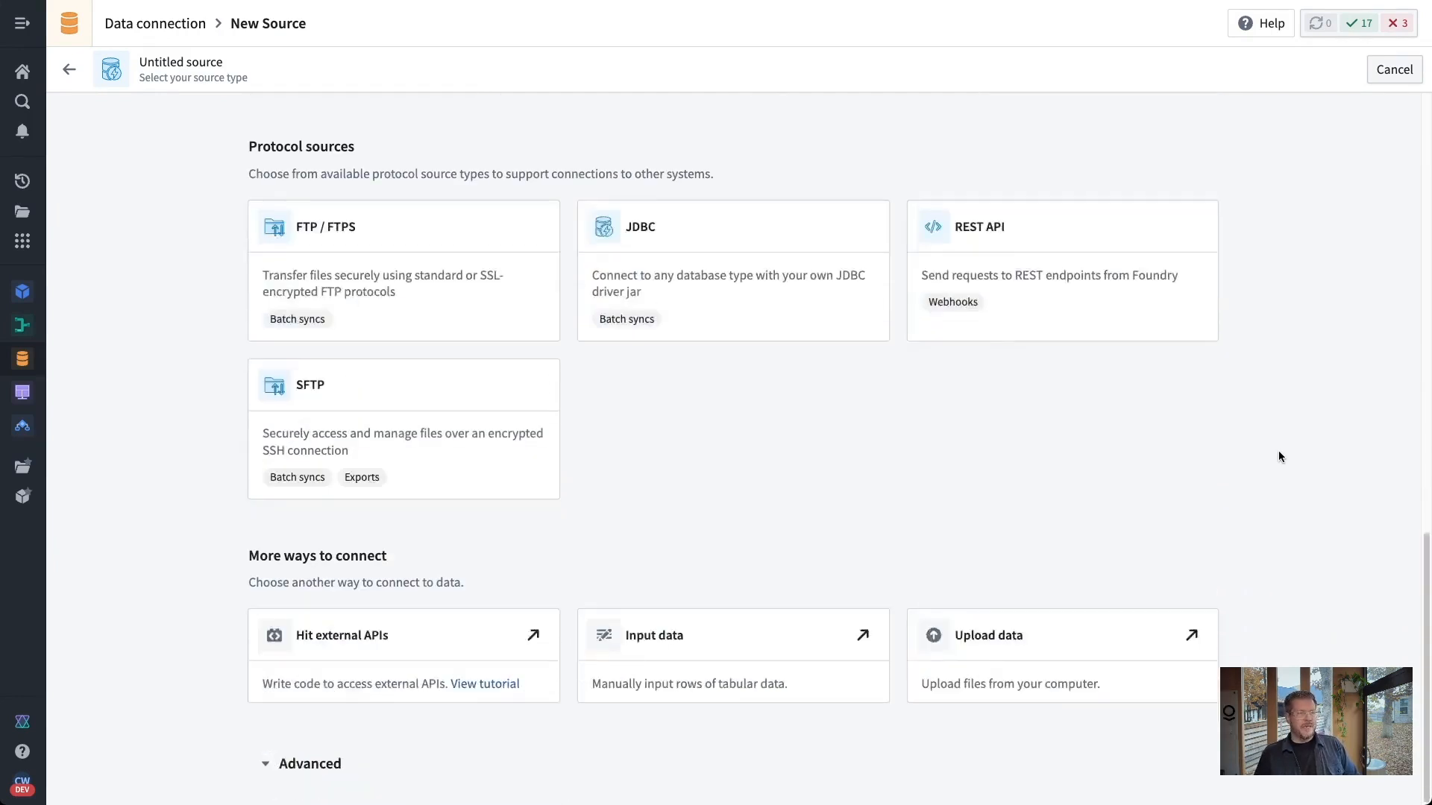
scroll(1278, 455, up, 18)
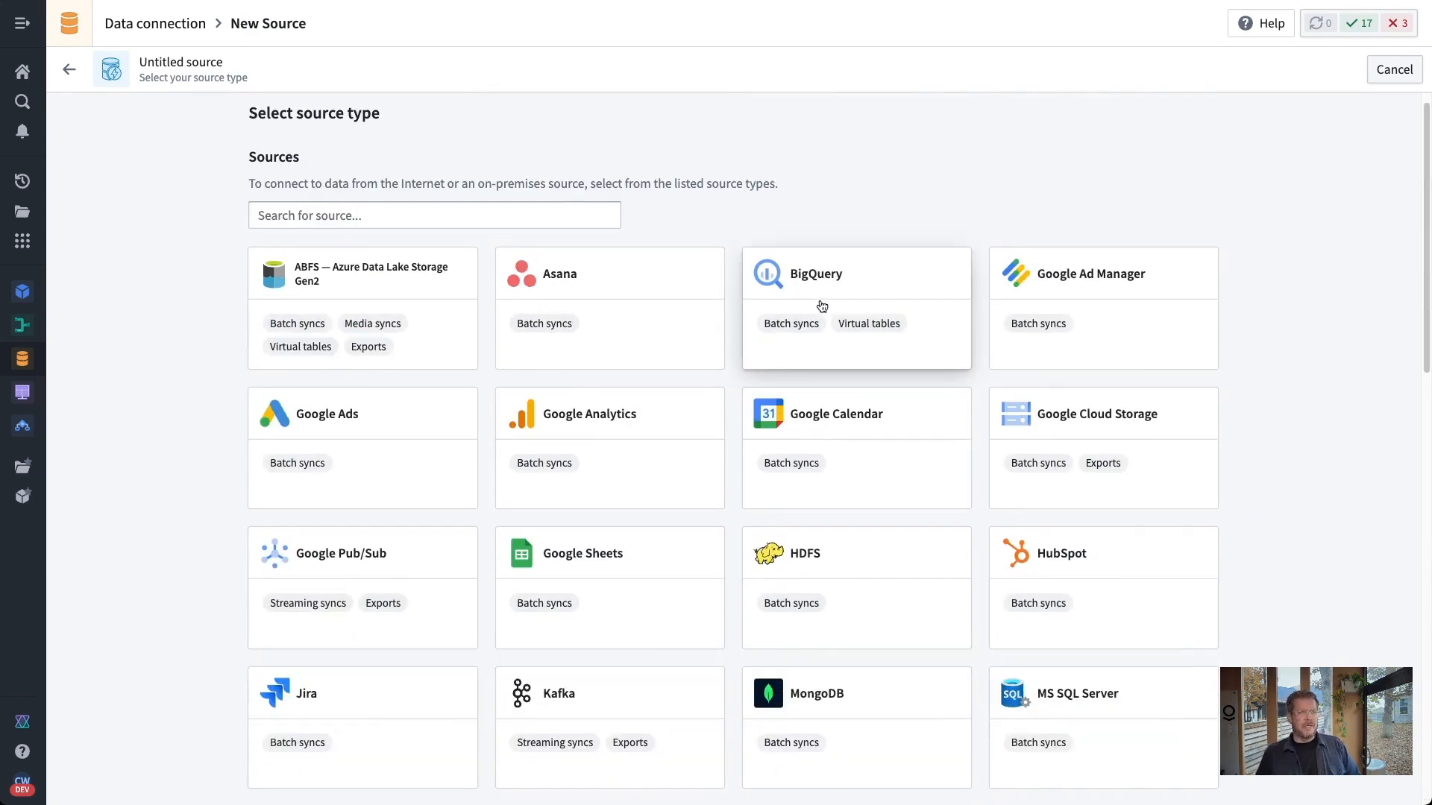
Choose BigQuery as the source type with a Direct connection over the internet
click(847, 298)
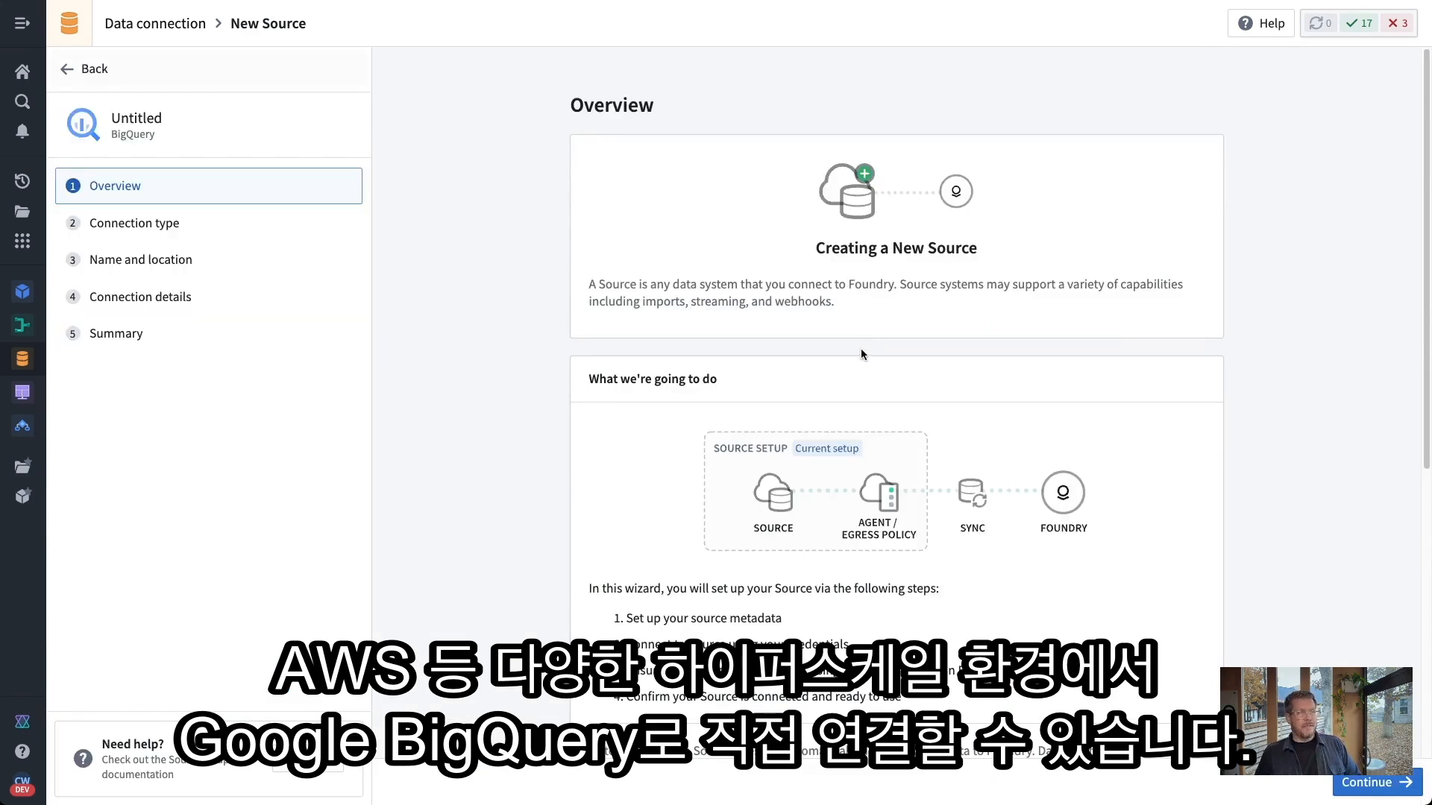
click(1349, 783)
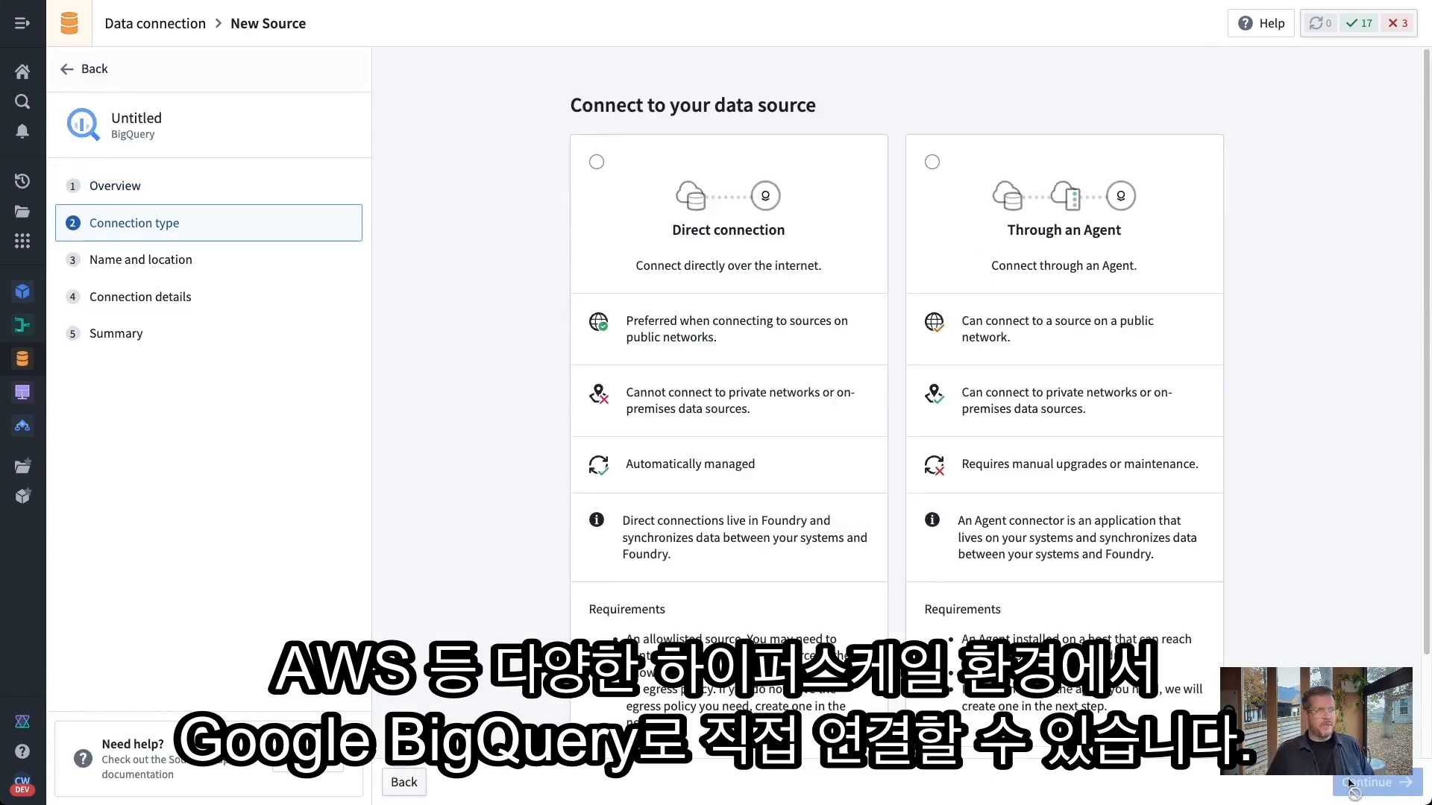
scroll(812, 503, down, 1)
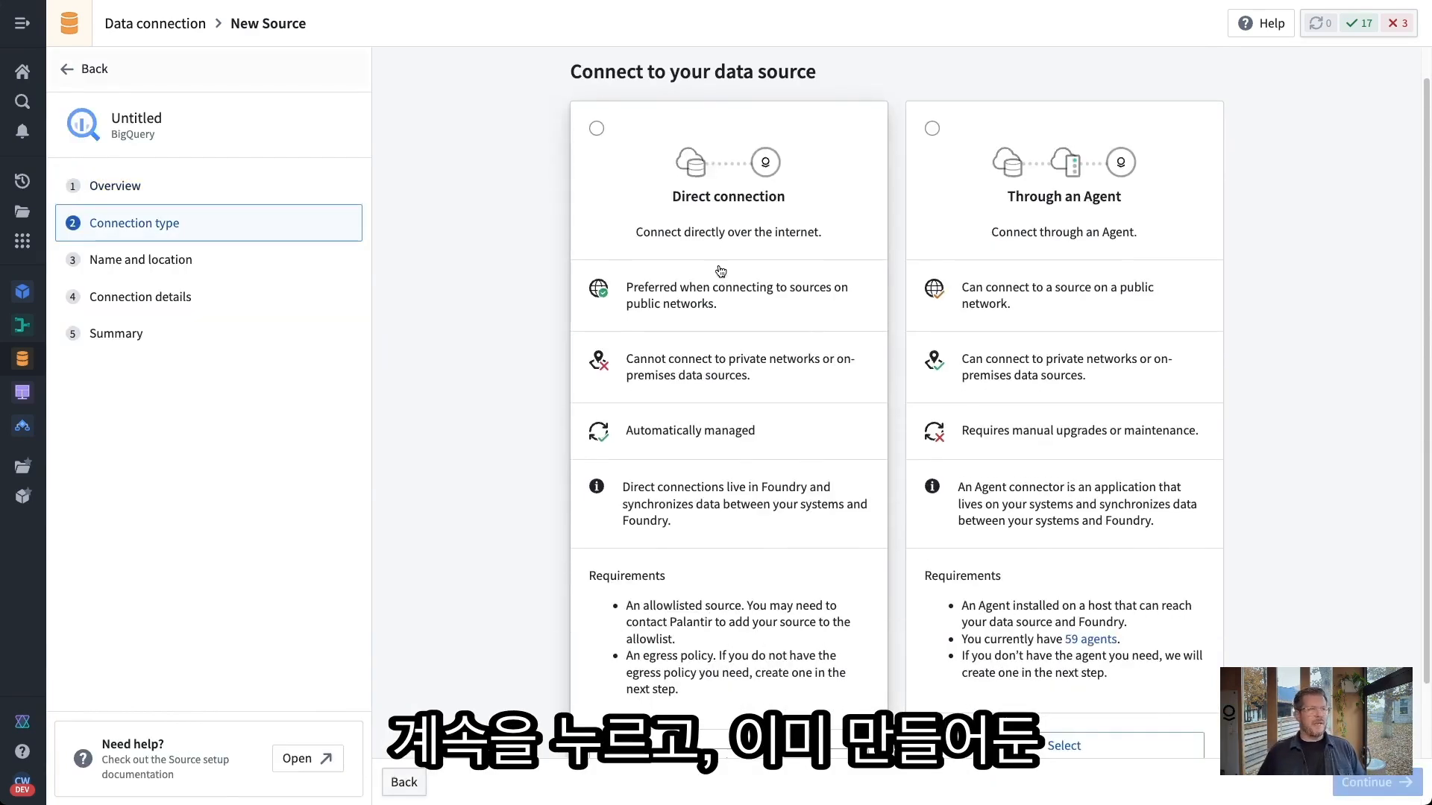
click(718, 234)
scroll(571, 584, down, 1)
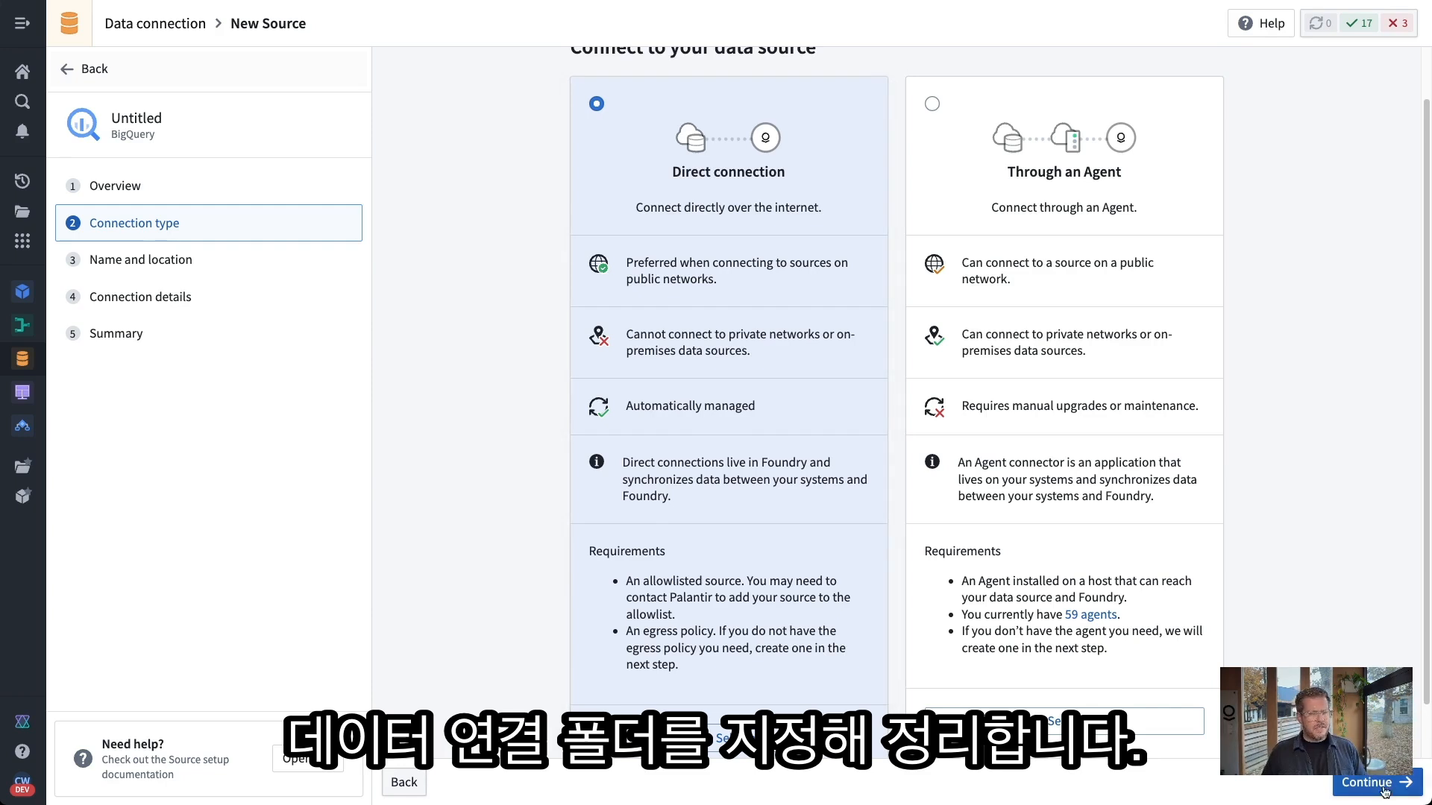
click(1342, 785)
click(803, 232)
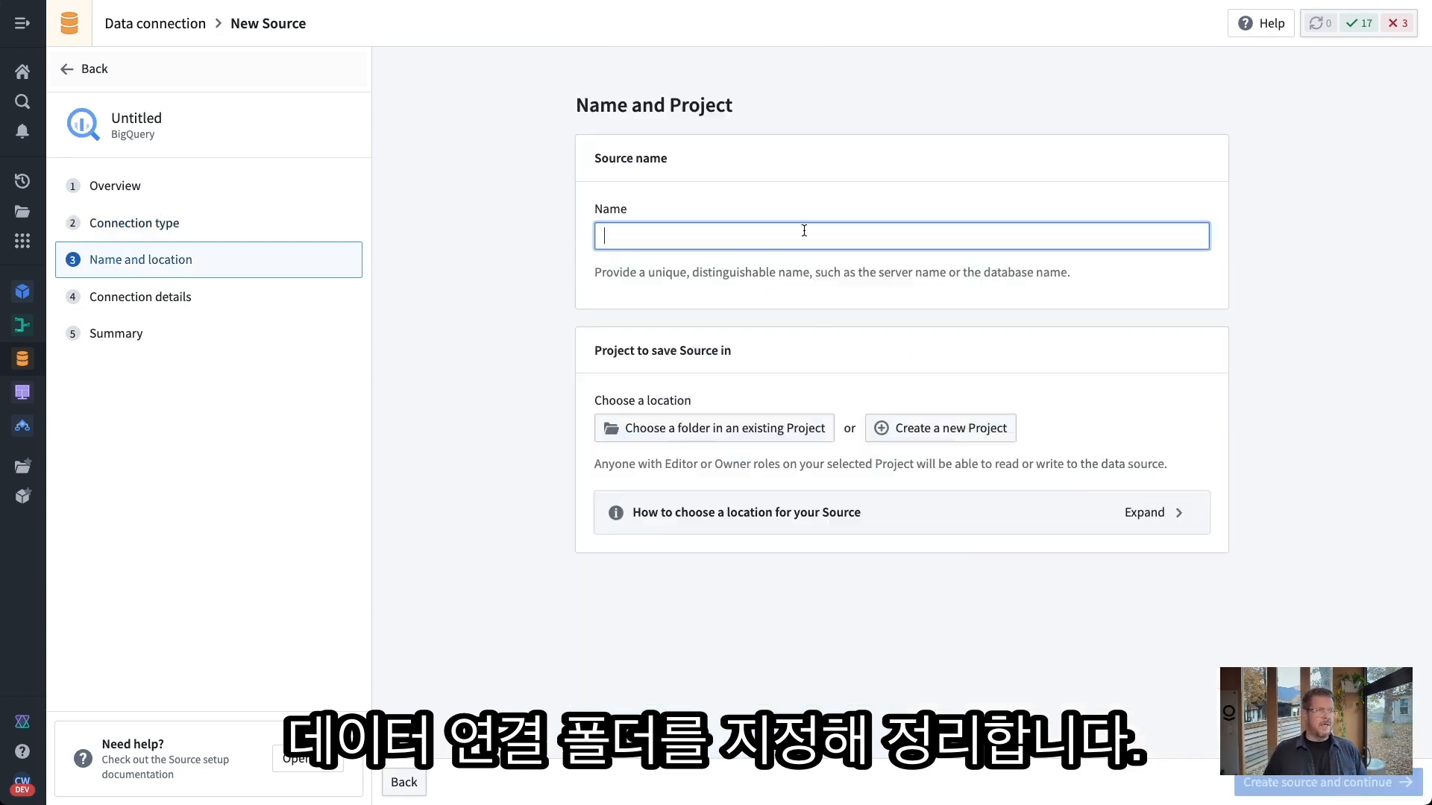
Name the source 'Awesome Big Query Data Lake', store it in Build with Me Demo > Data Connection, and create it
text(Awesome Big Query Data Lake)
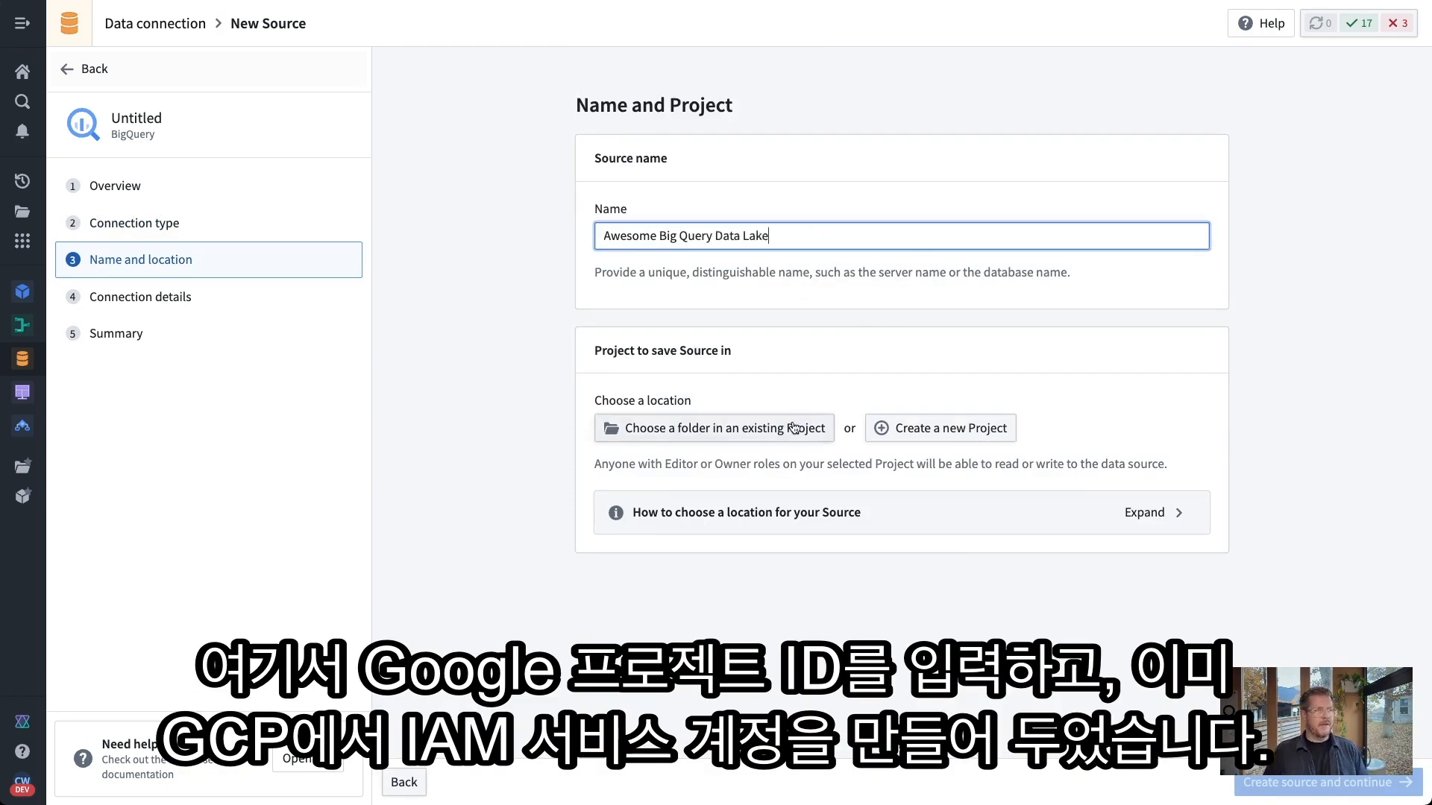
click(795, 427)
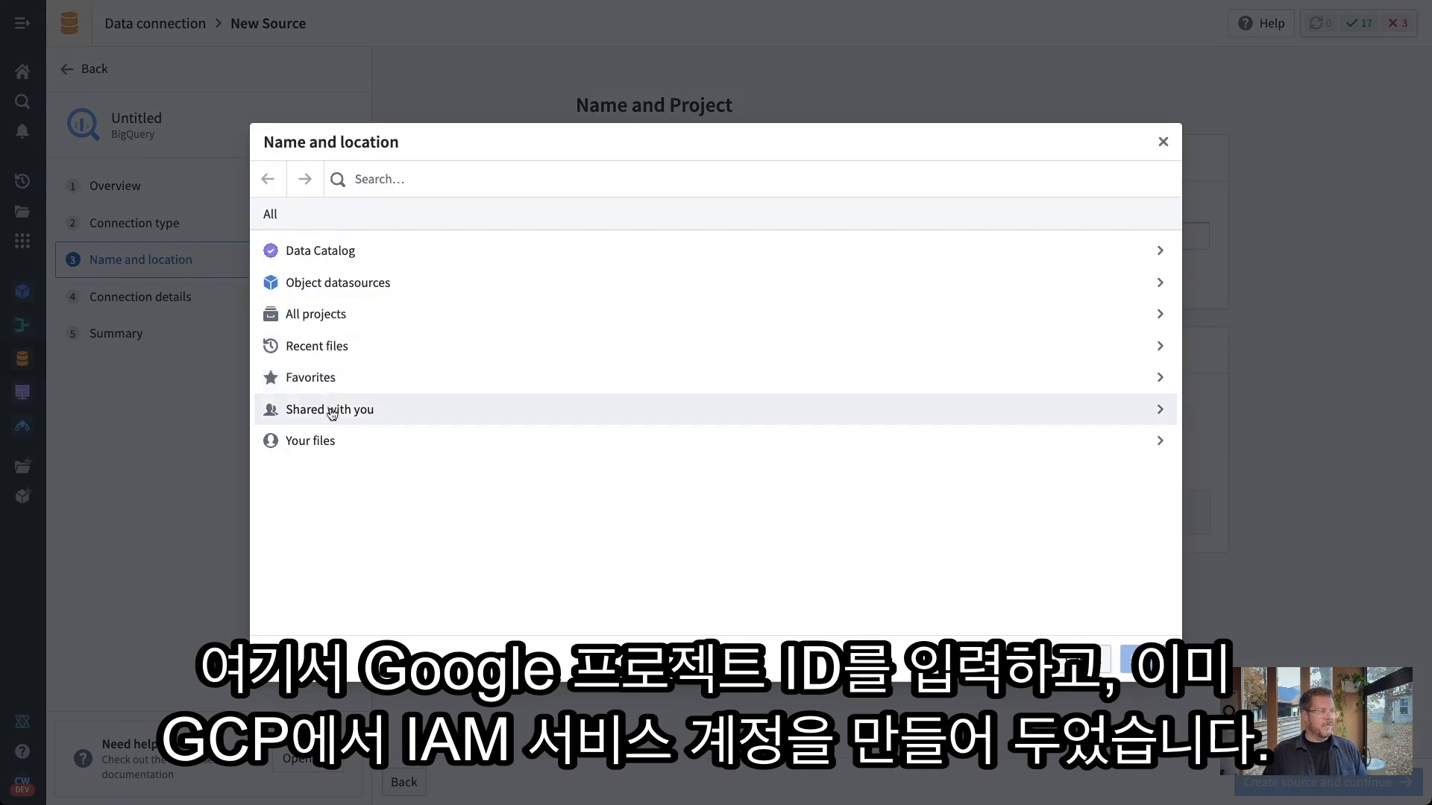
click(328, 379)
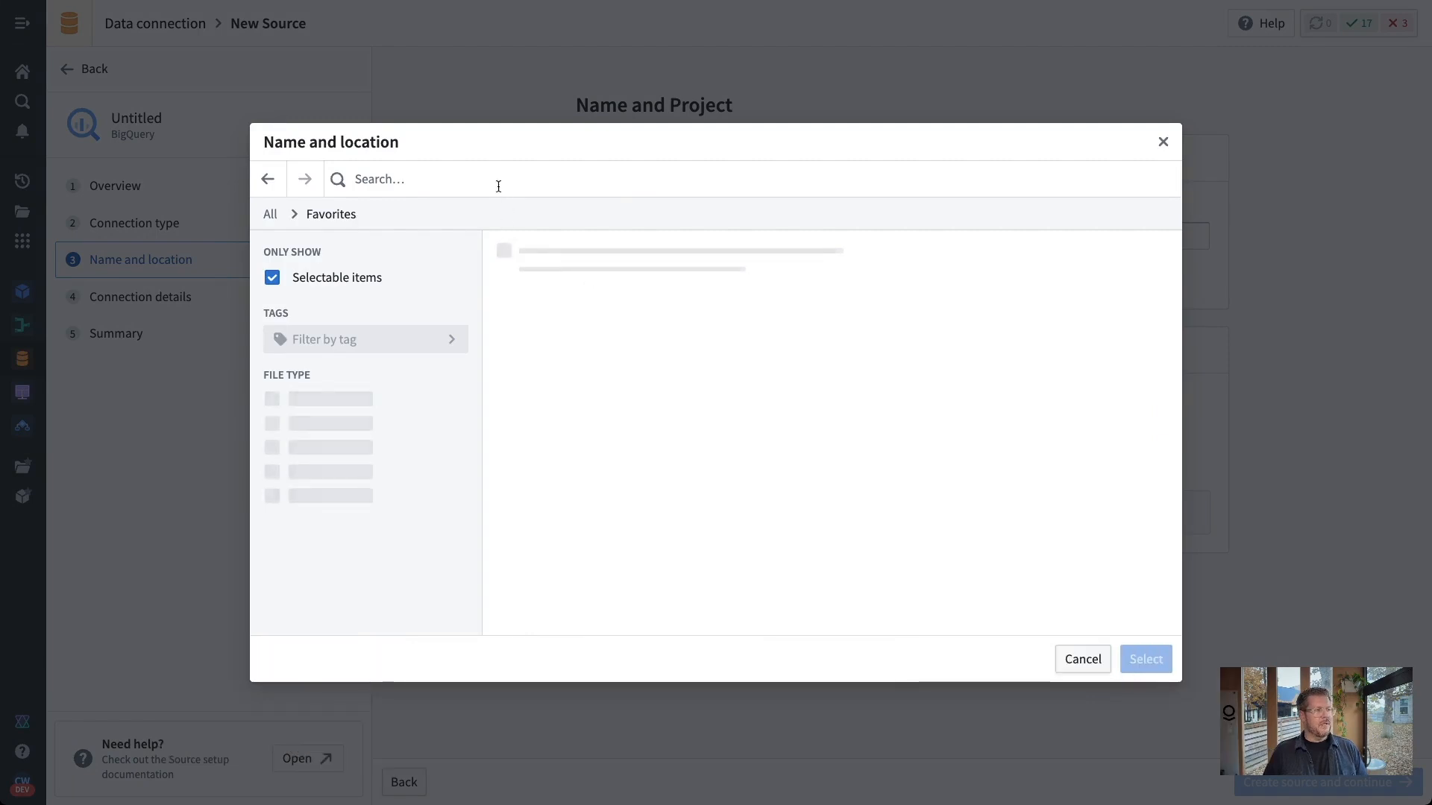
click(543, 258)
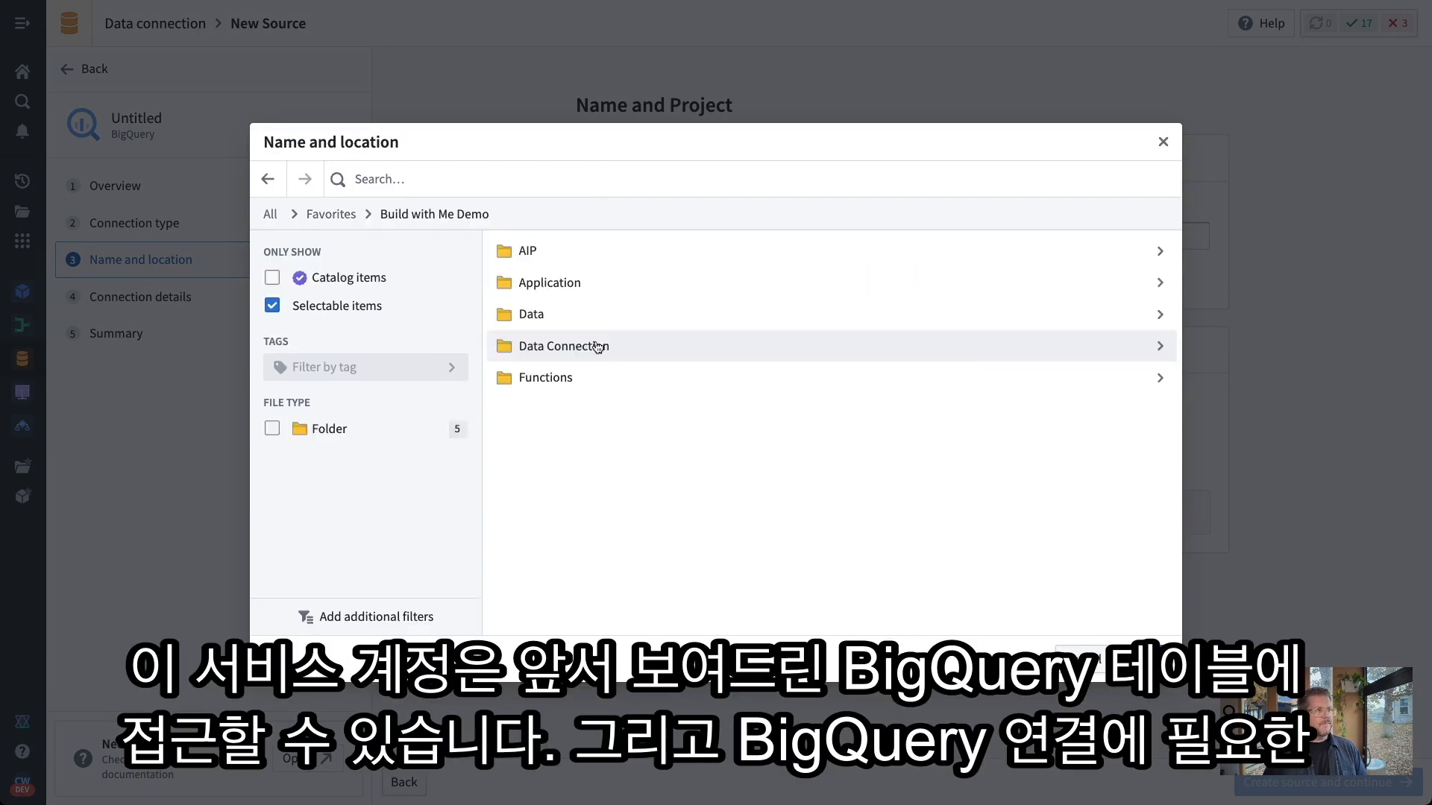
click(575, 348)
click(1141, 658)
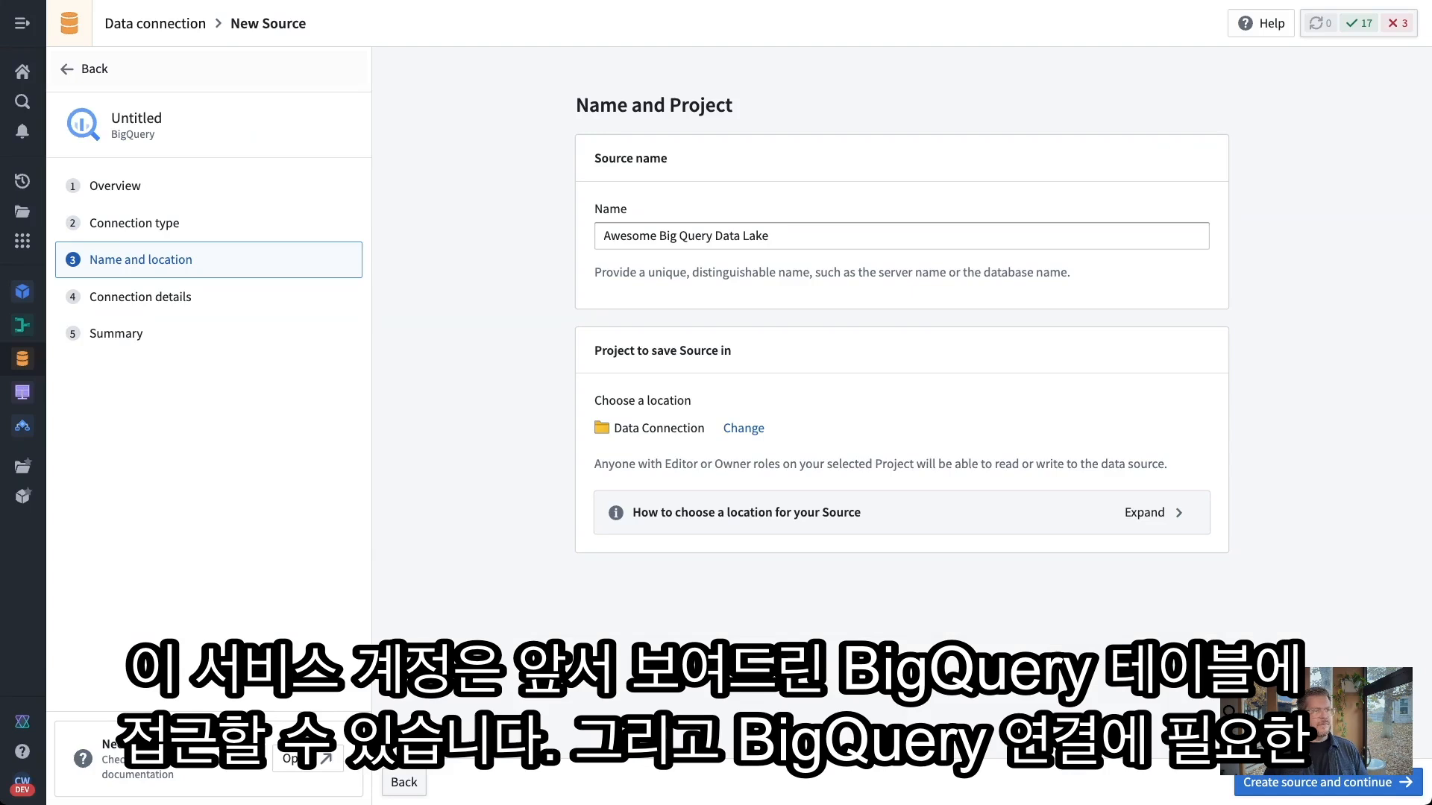
click(1275, 783)
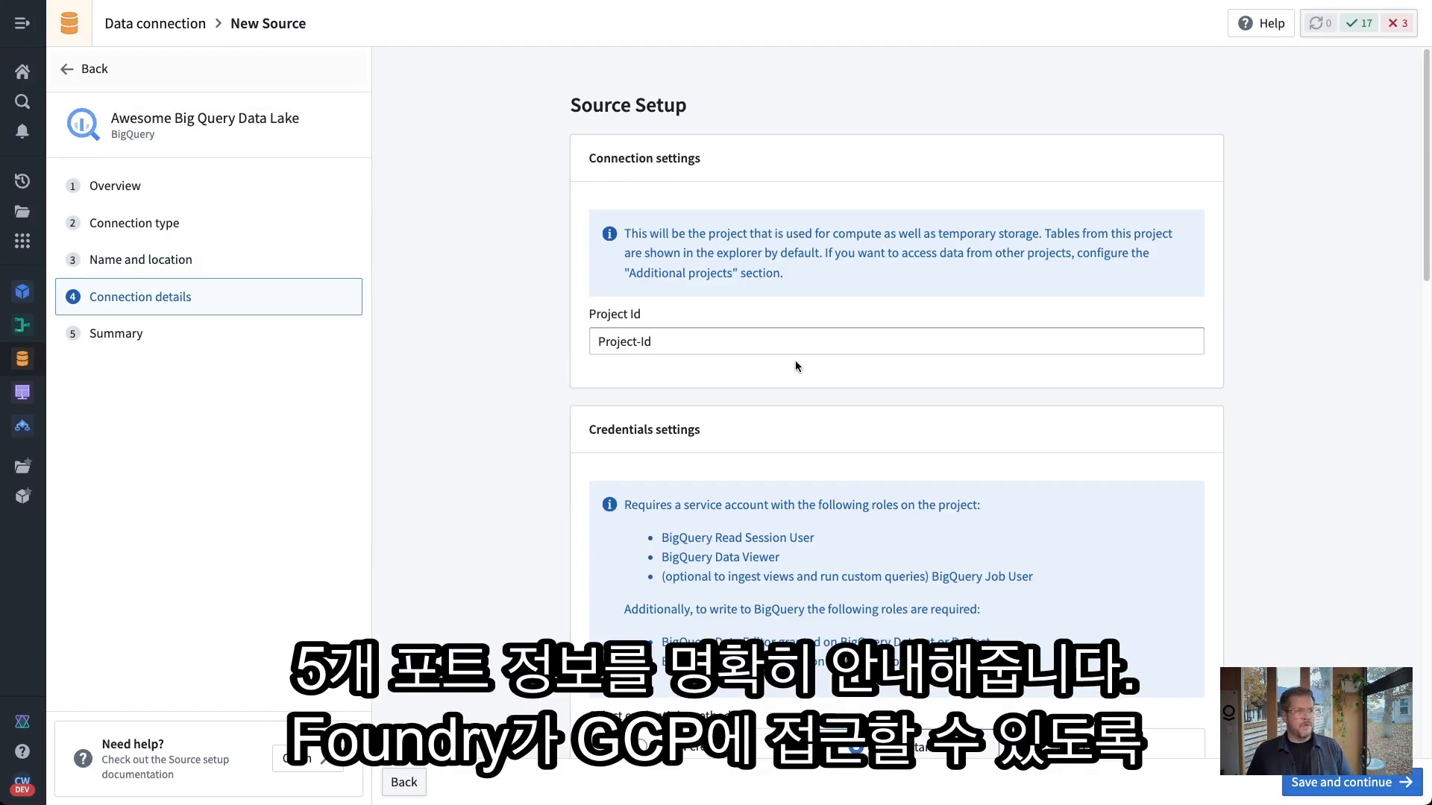
Paste the Google Cloud project ID and authenticate with the service-account JSON key
drag(804, 345, 638, 326)
text(testing-b00a8156)
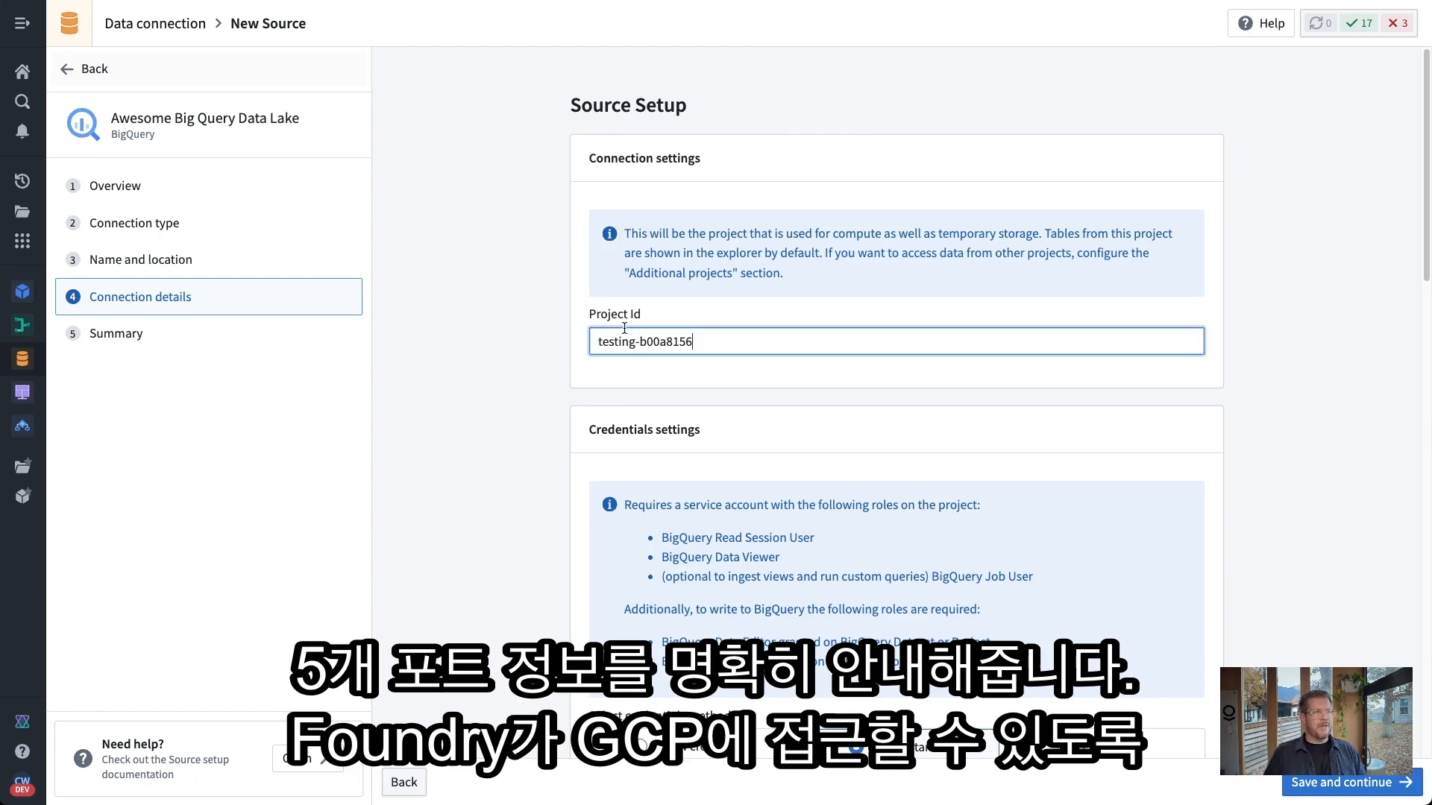
scroll(853, 428, down, 5)
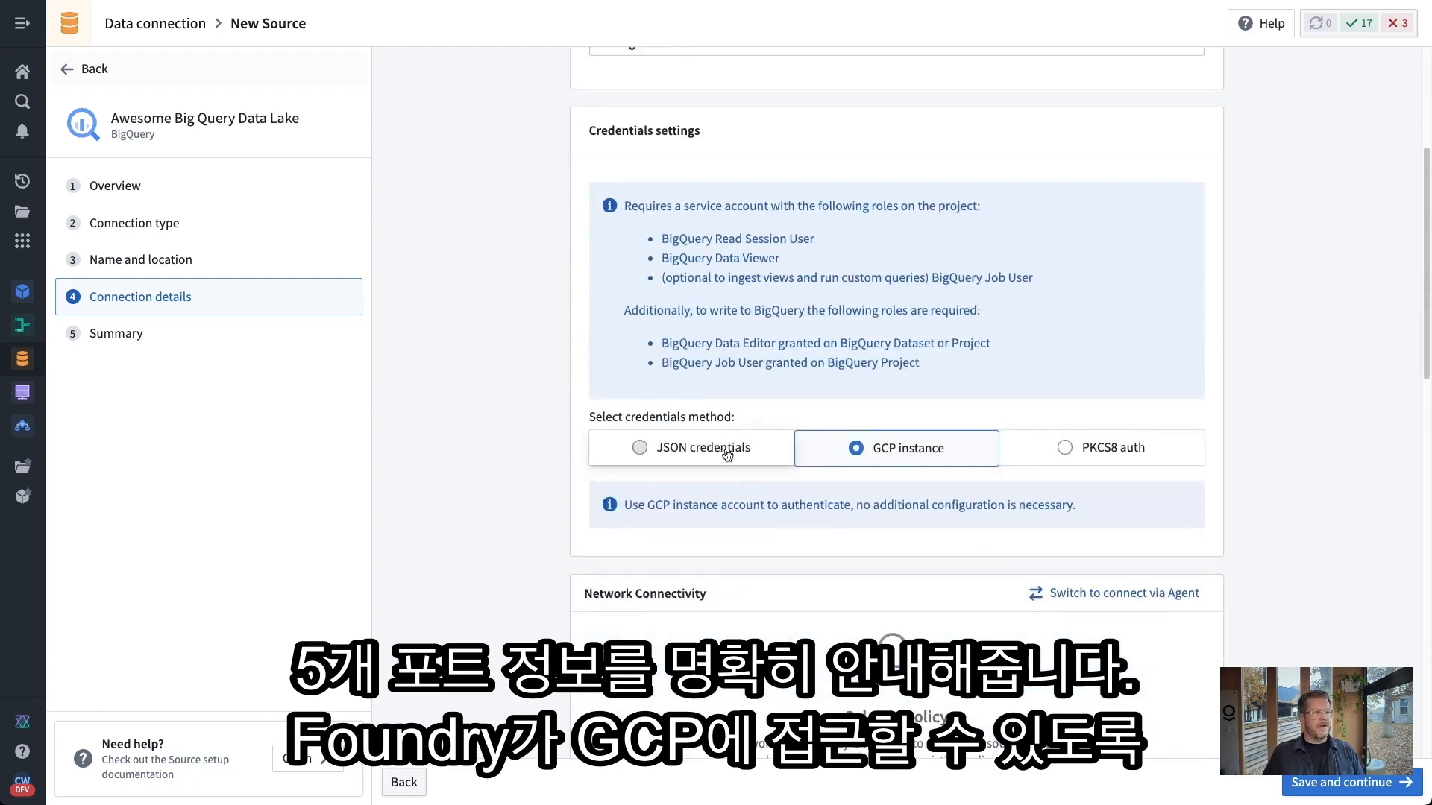
click(727, 449)
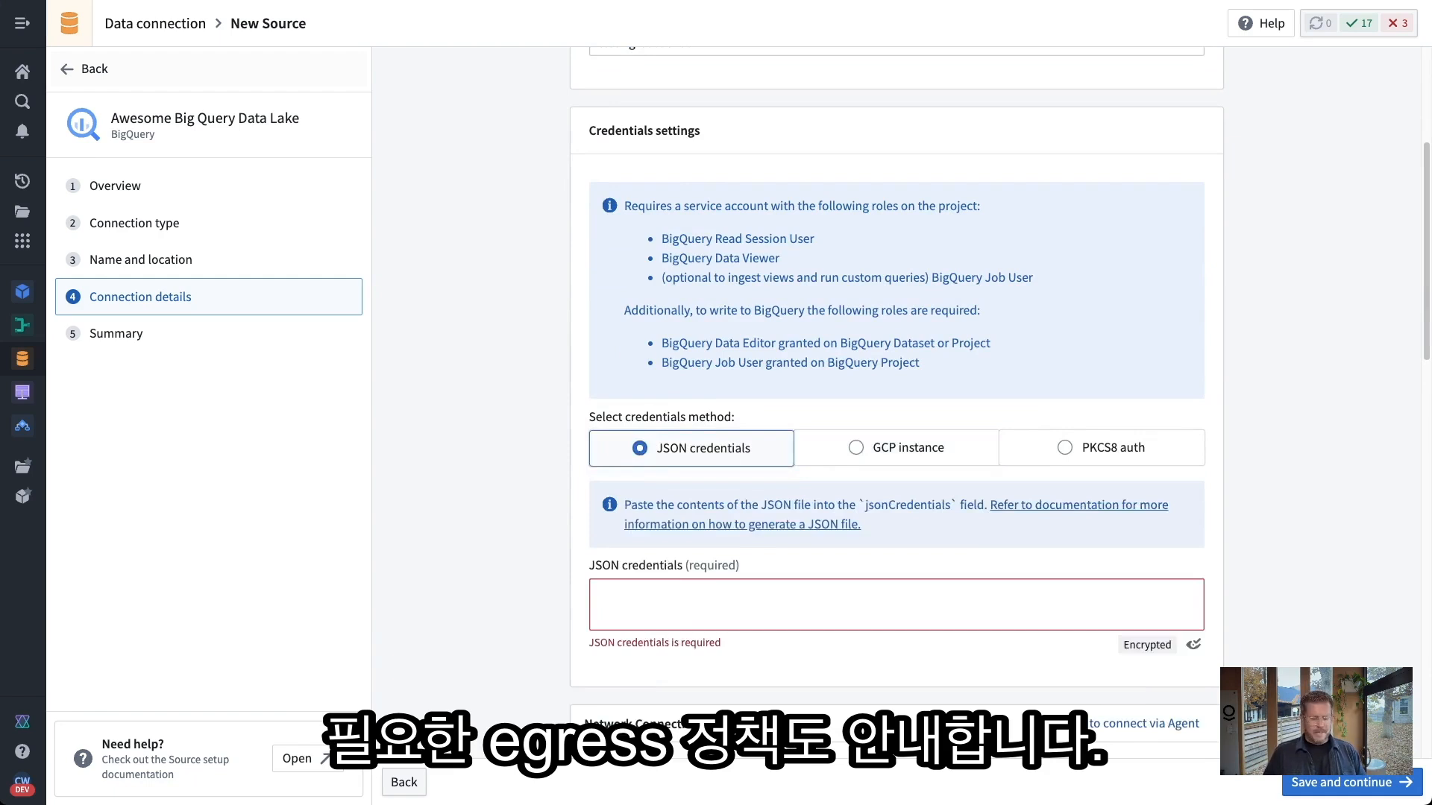
click(911, 607)
key(ctrl+v)
scroll(1284, 560, down, 8)
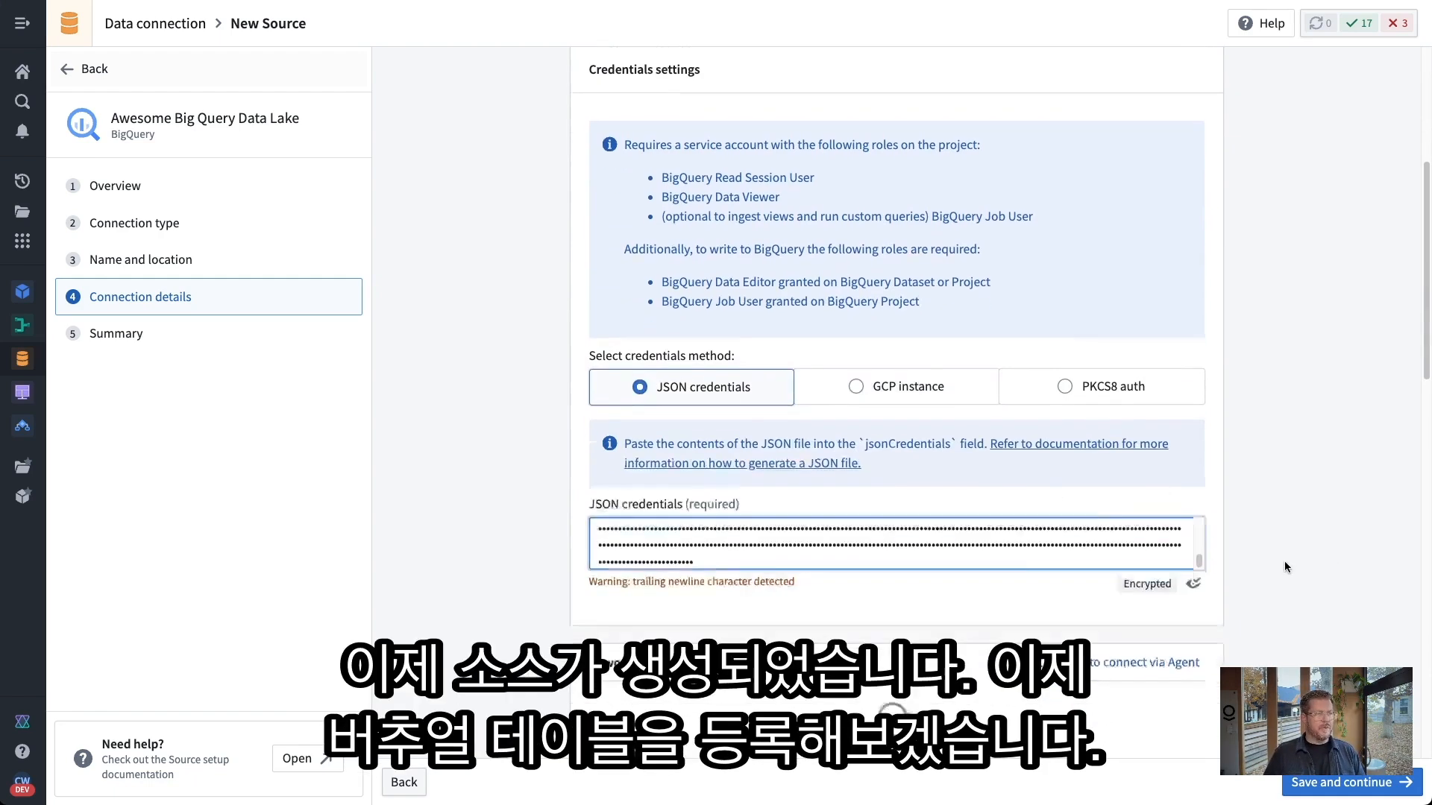
scroll(1268, 561, down, 2)
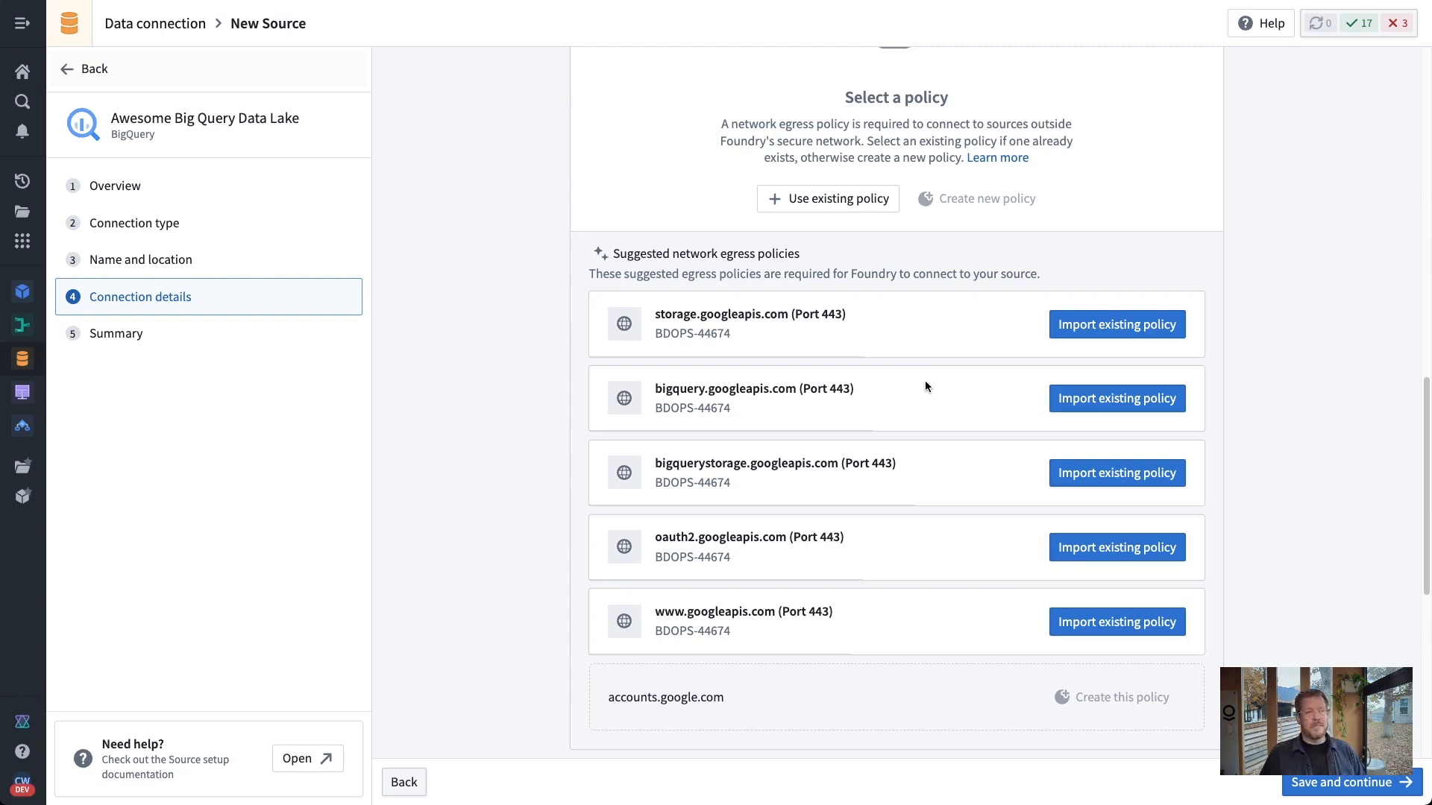
Import the five suggested googleapis.com egress policies and save the source
click(1088, 333)
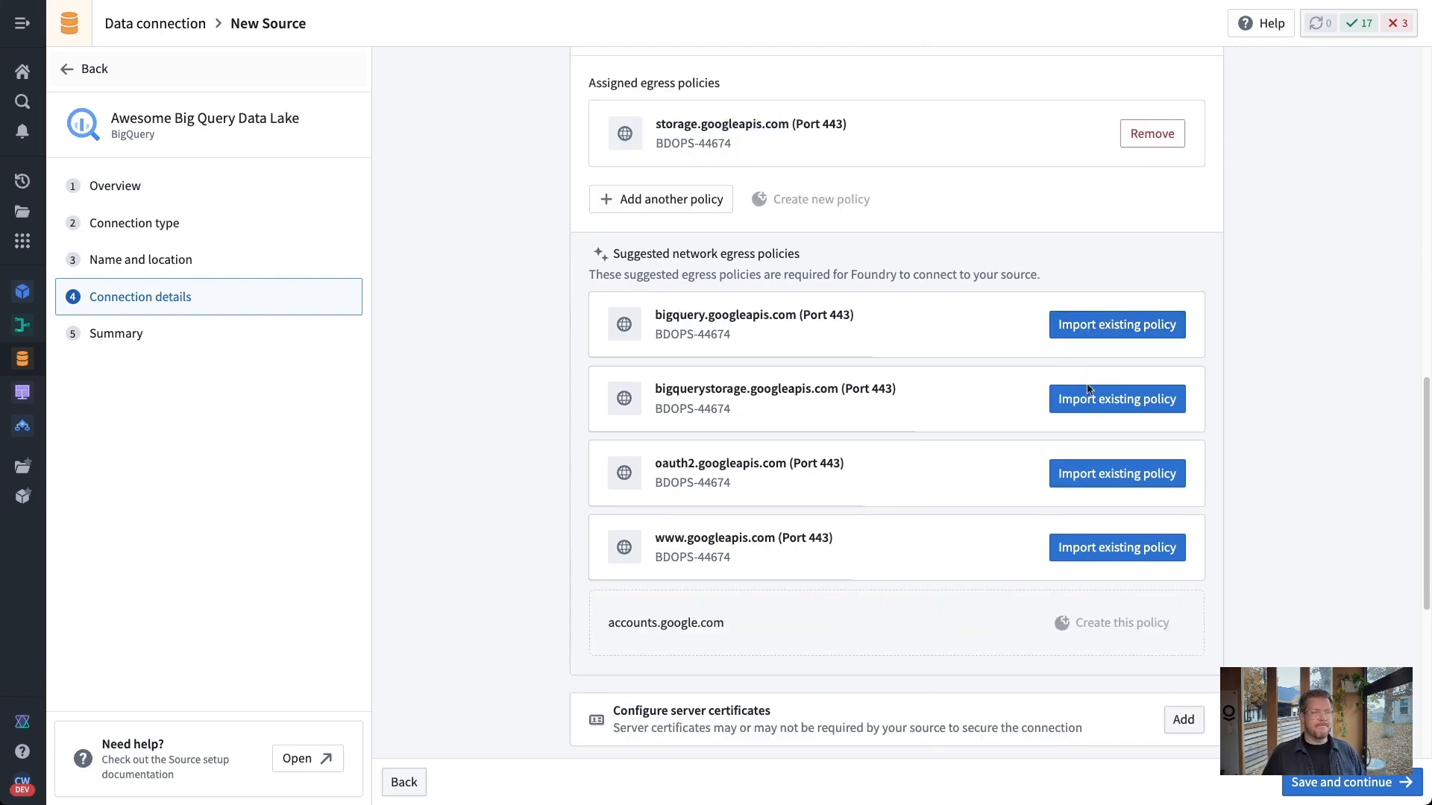
click(1093, 399)
click(1092, 399)
click(1093, 475)
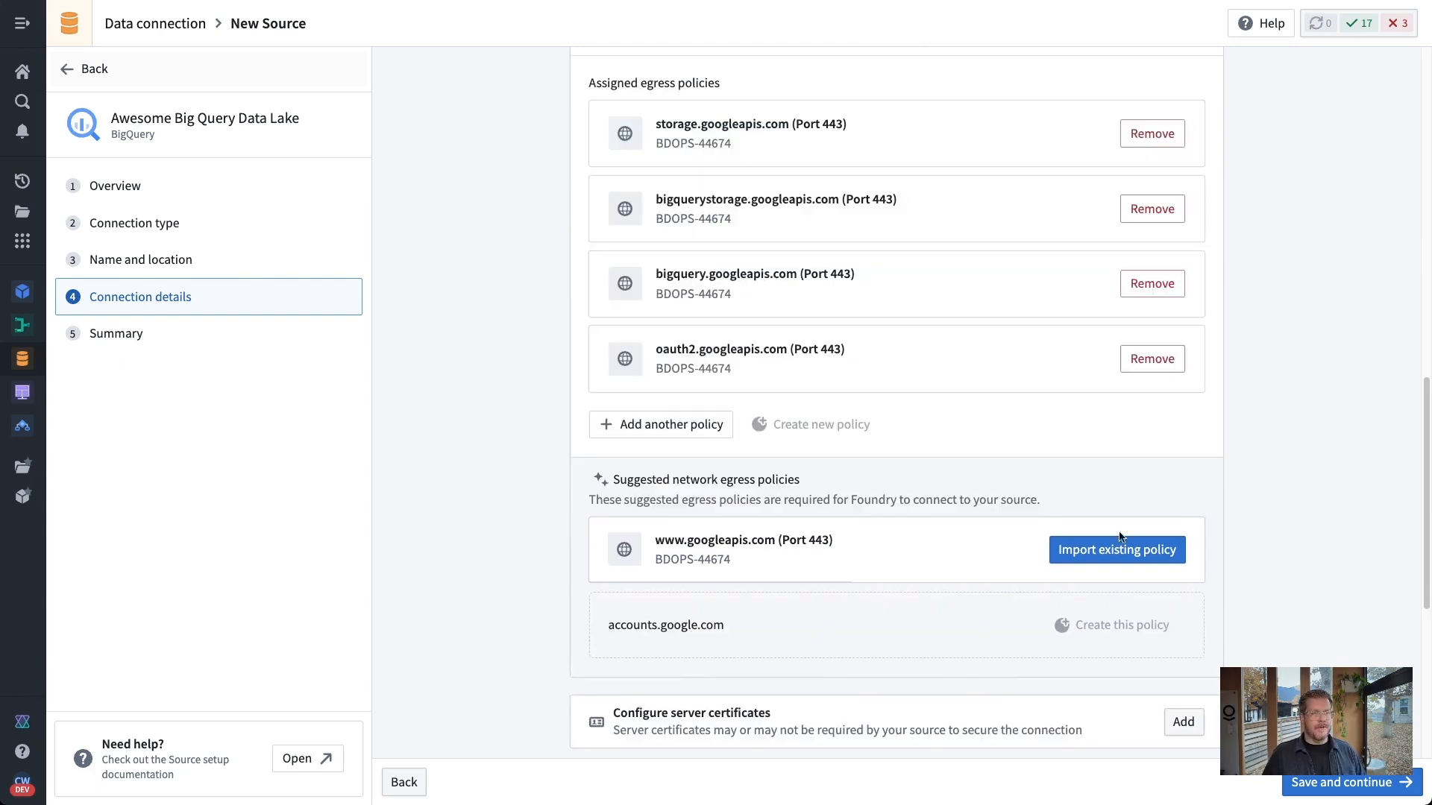
click(1122, 543)
click(1334, 782)
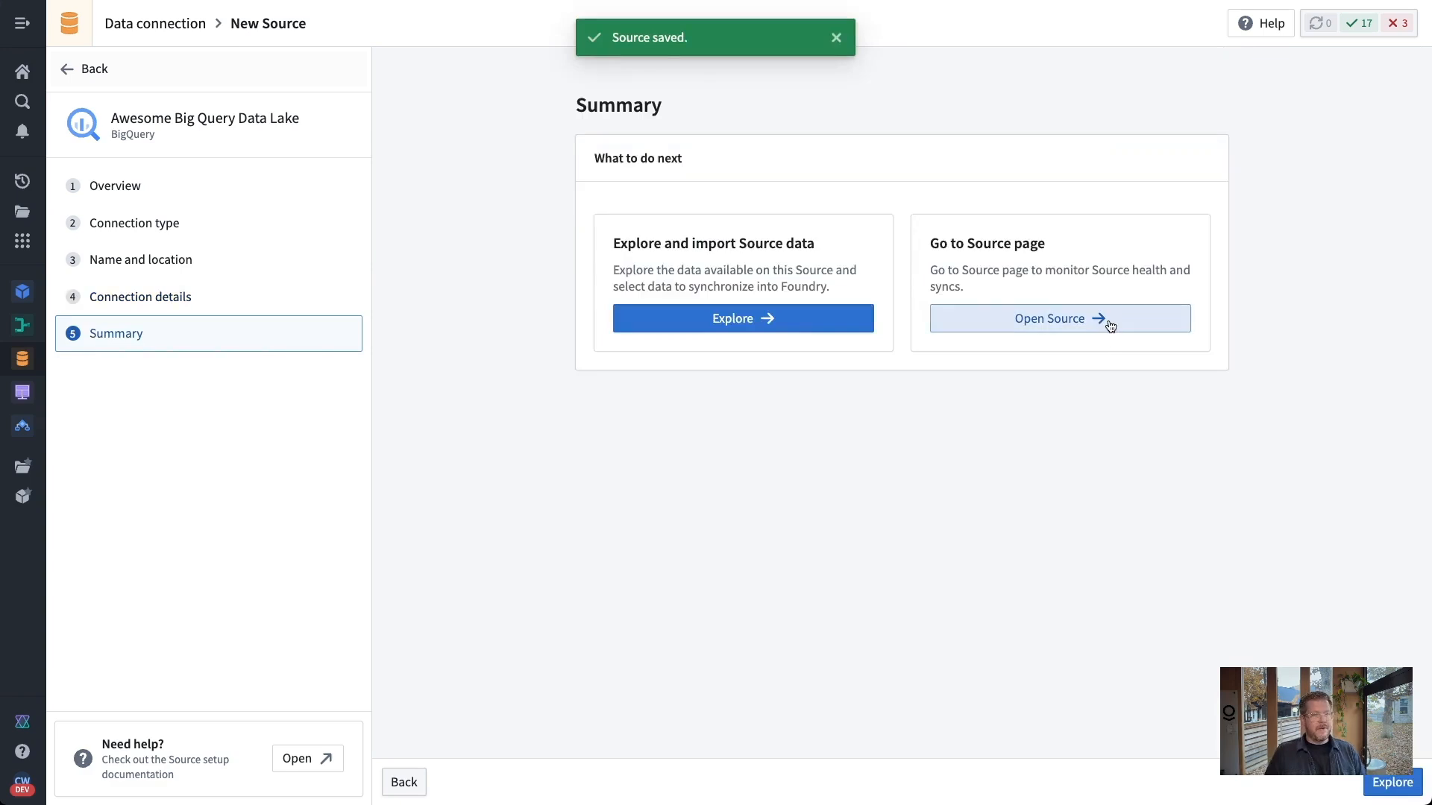
Start a new virtual table from the source, located in Build with Me Demo > Data > Raw
click(1106, 320)
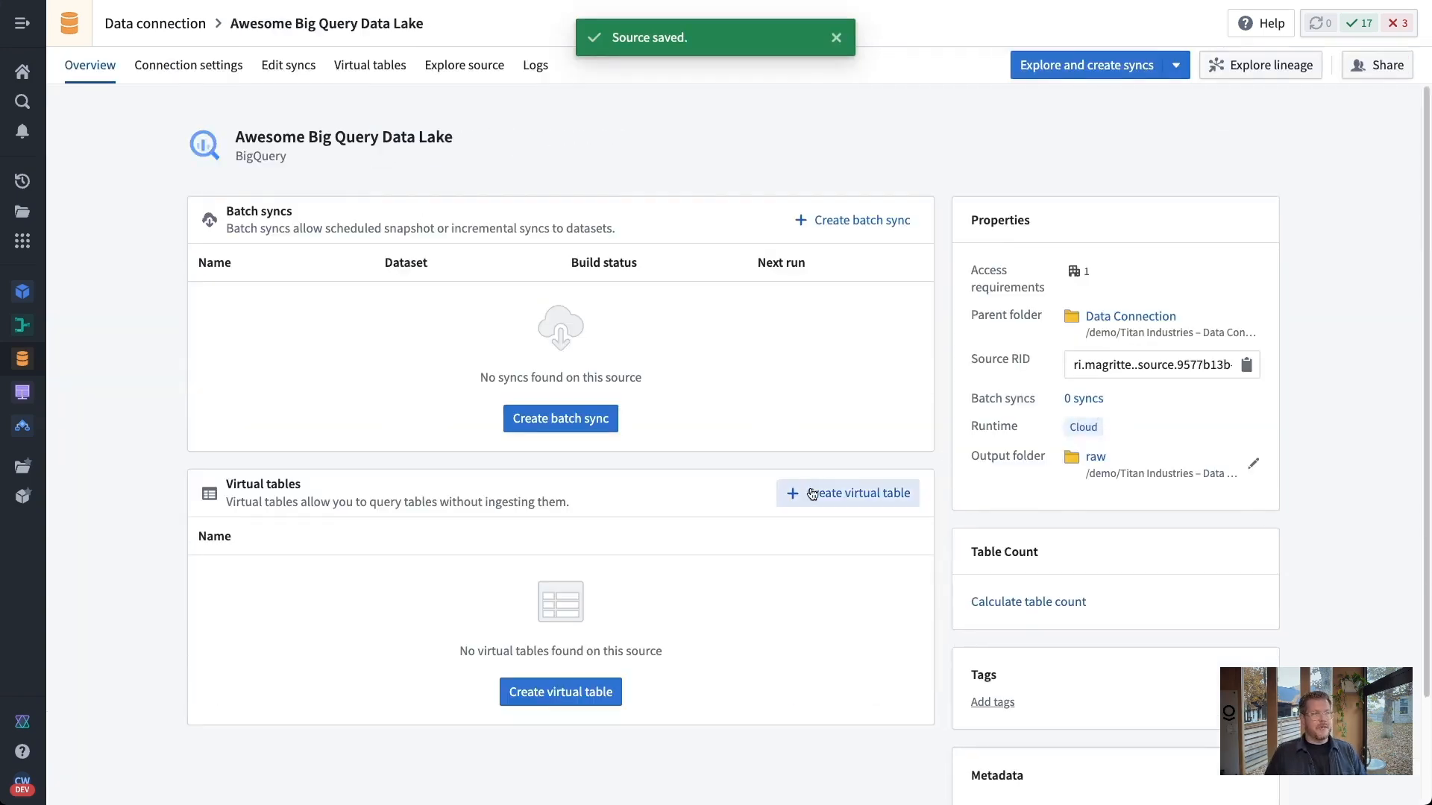
scroll(810, 488, down, 1)
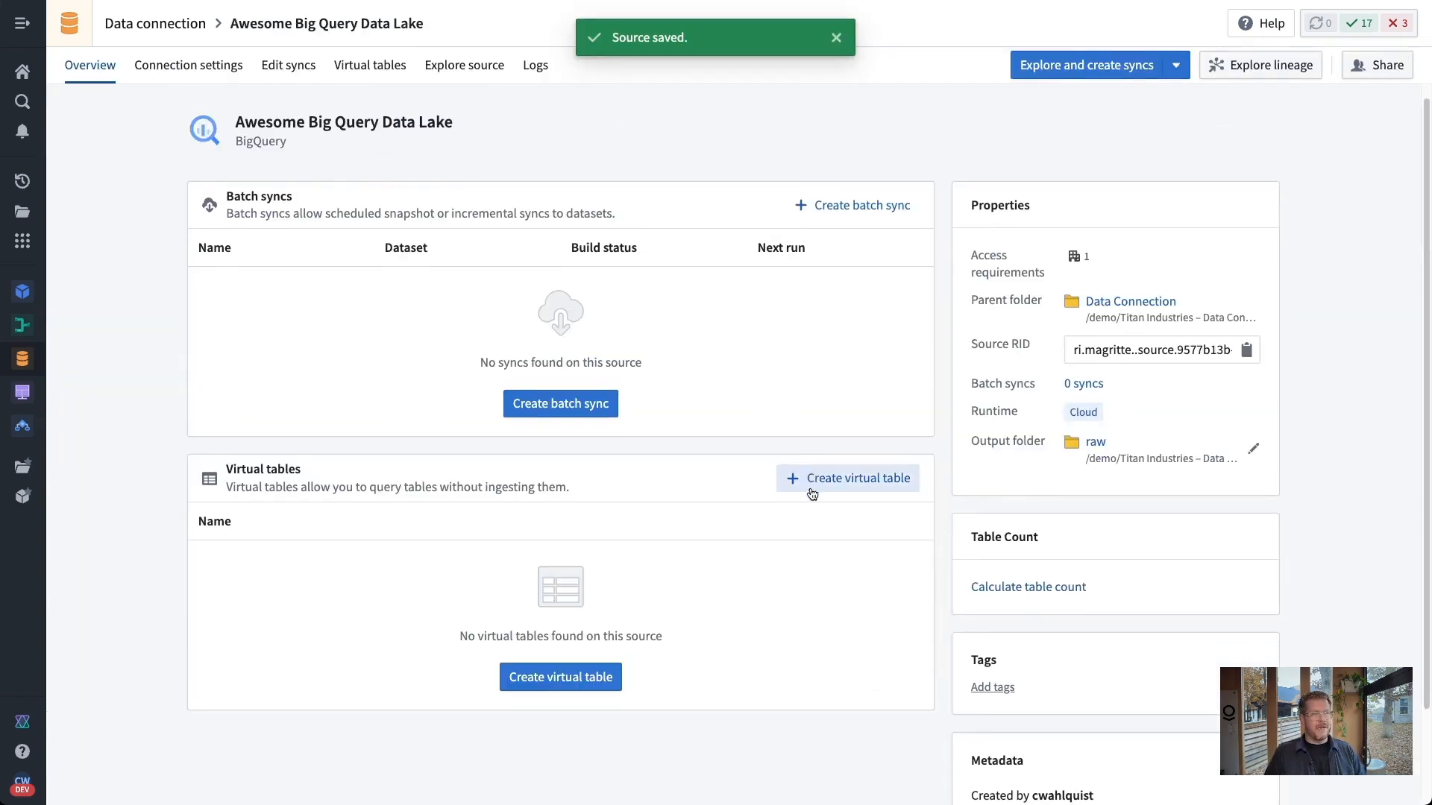
click(596, 680)
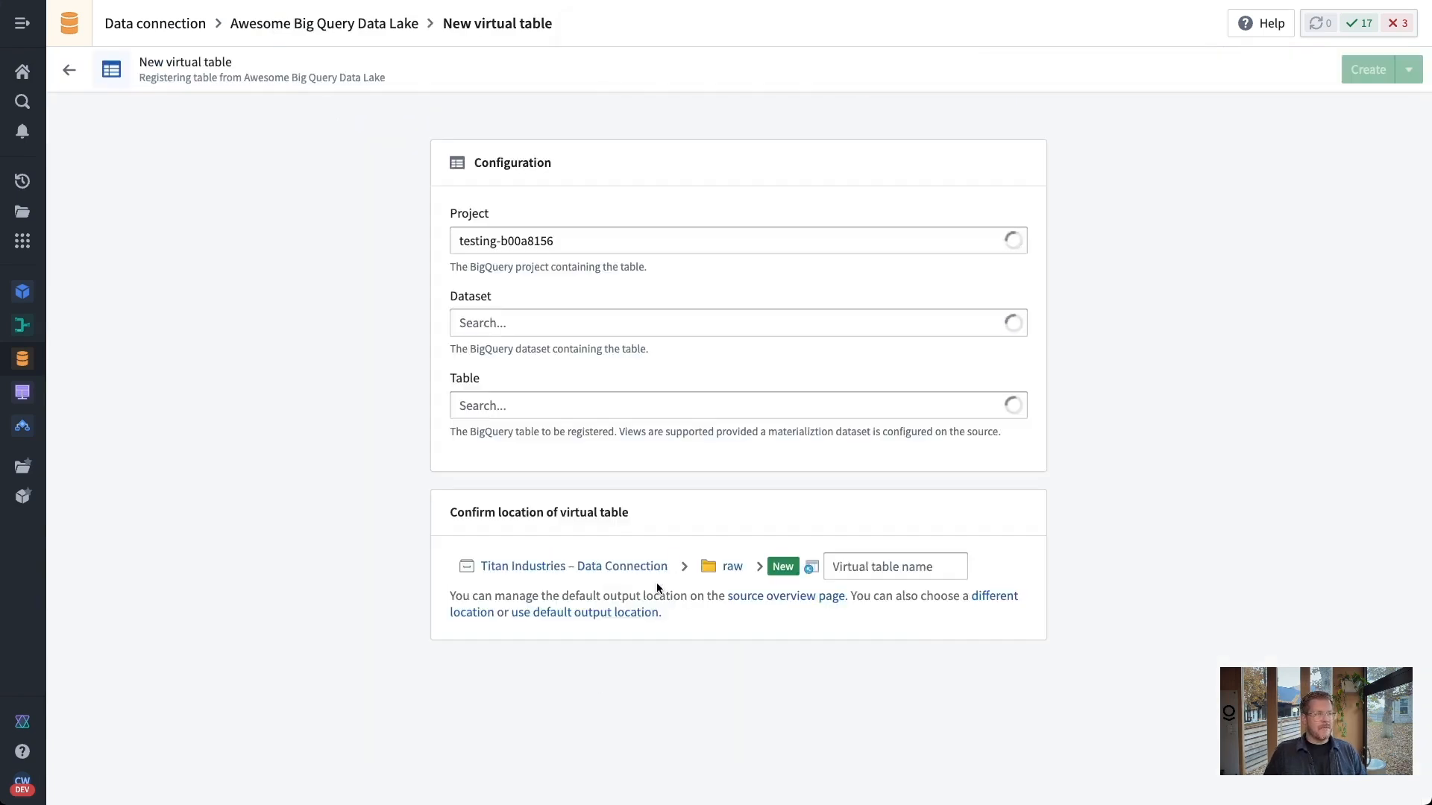
click(483, 612)
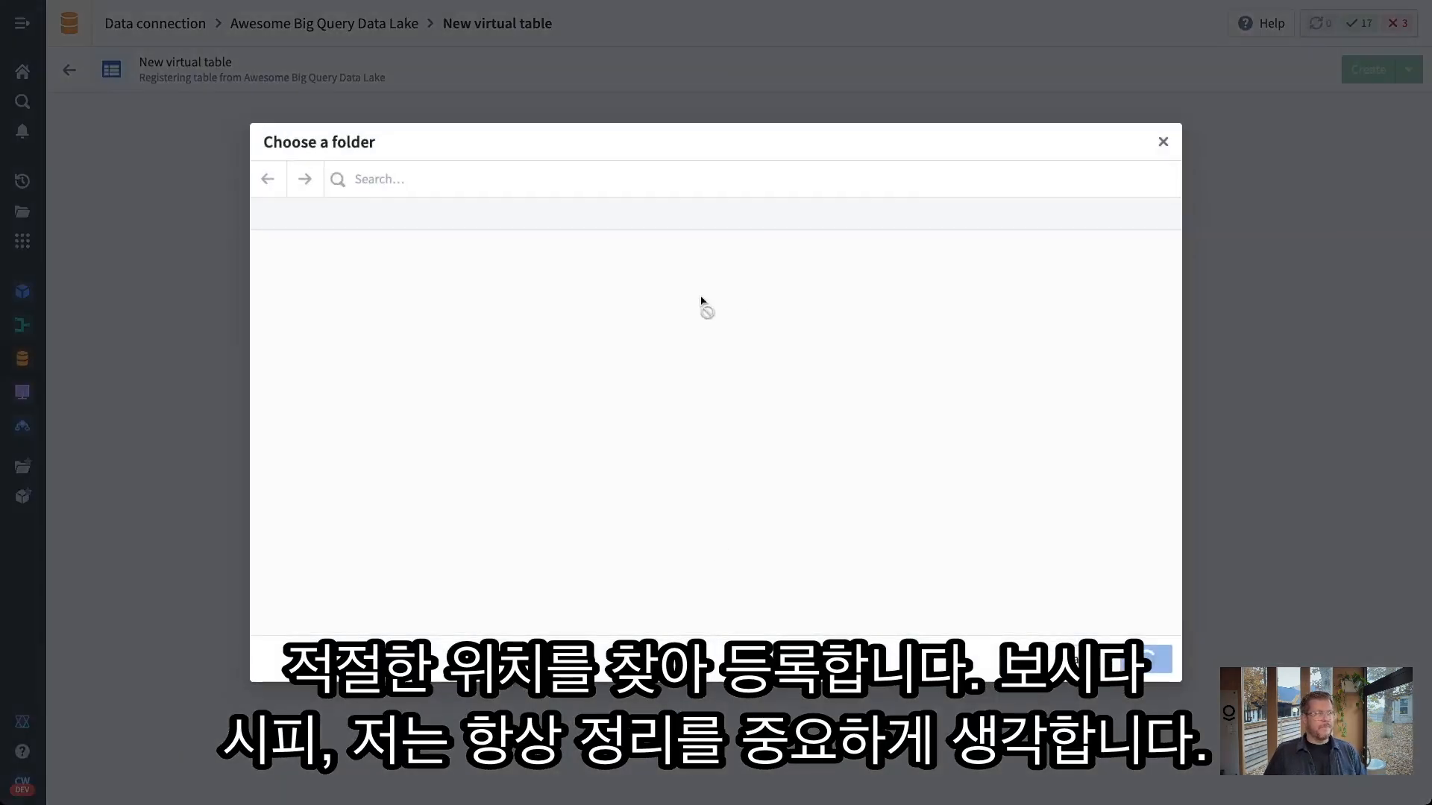
click(689, 217)
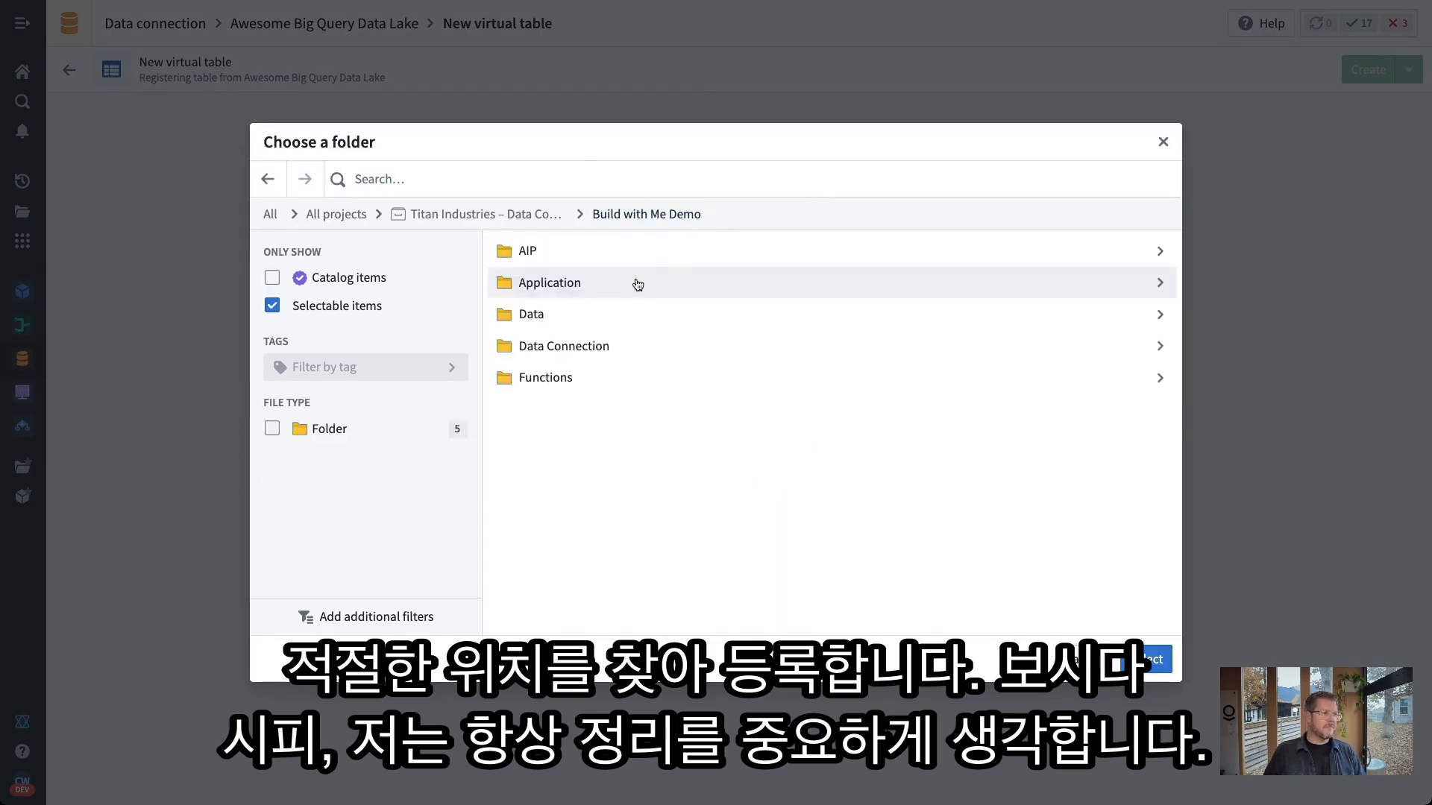
click(540, 314)
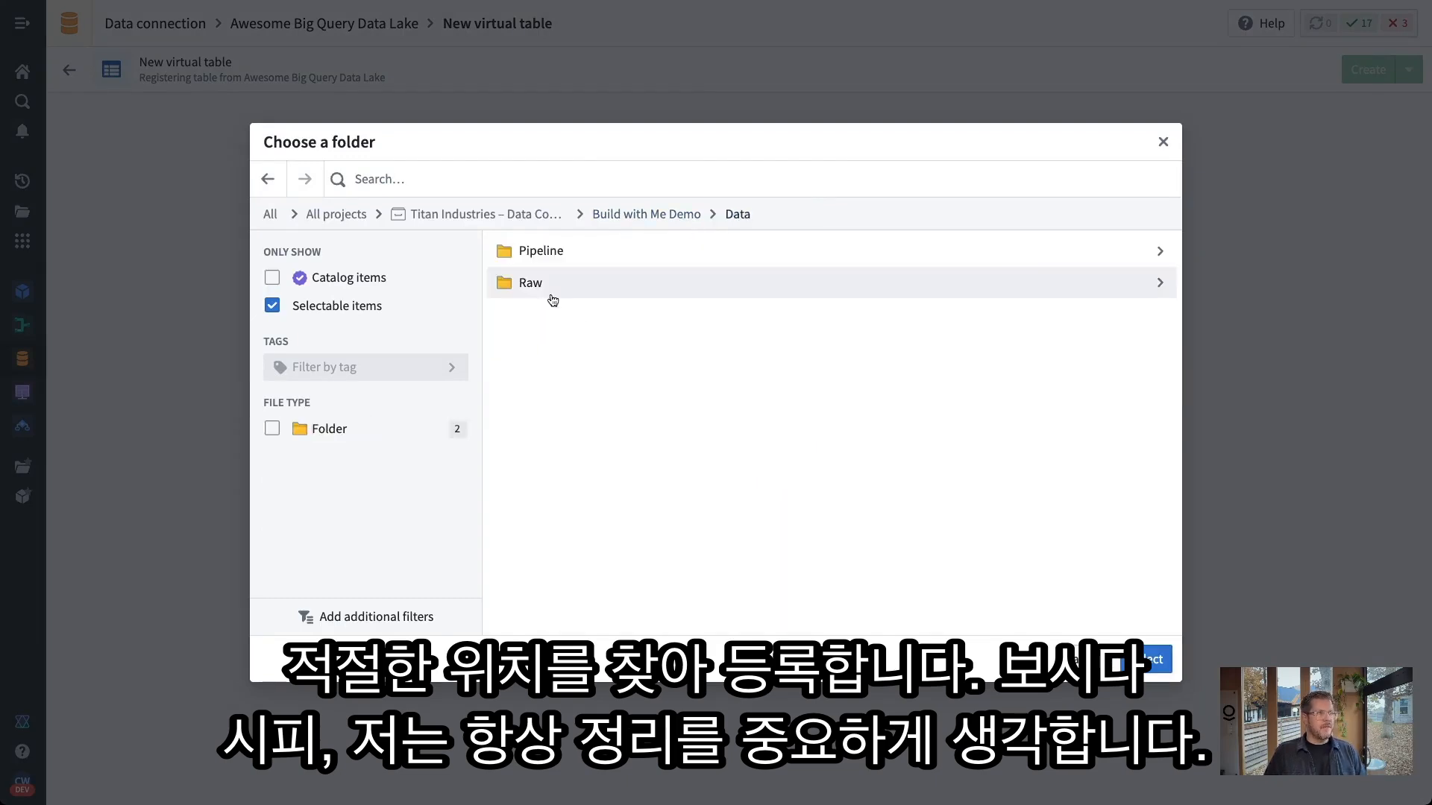
click(534, 284)
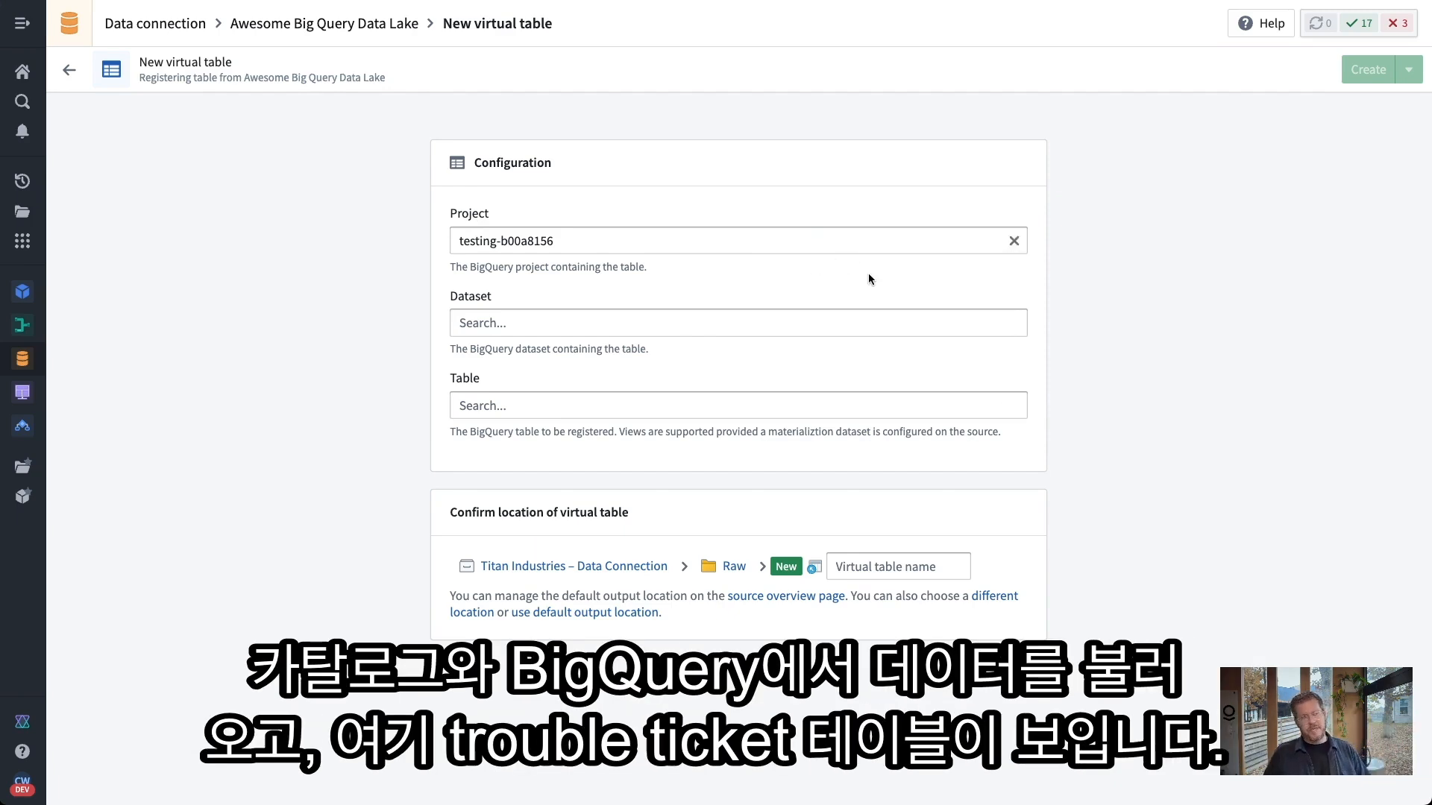
Select cooking_show_demo.txn_trouble_tickets, rename it trouble_tickets, and create the virtual table
click(789, 316)
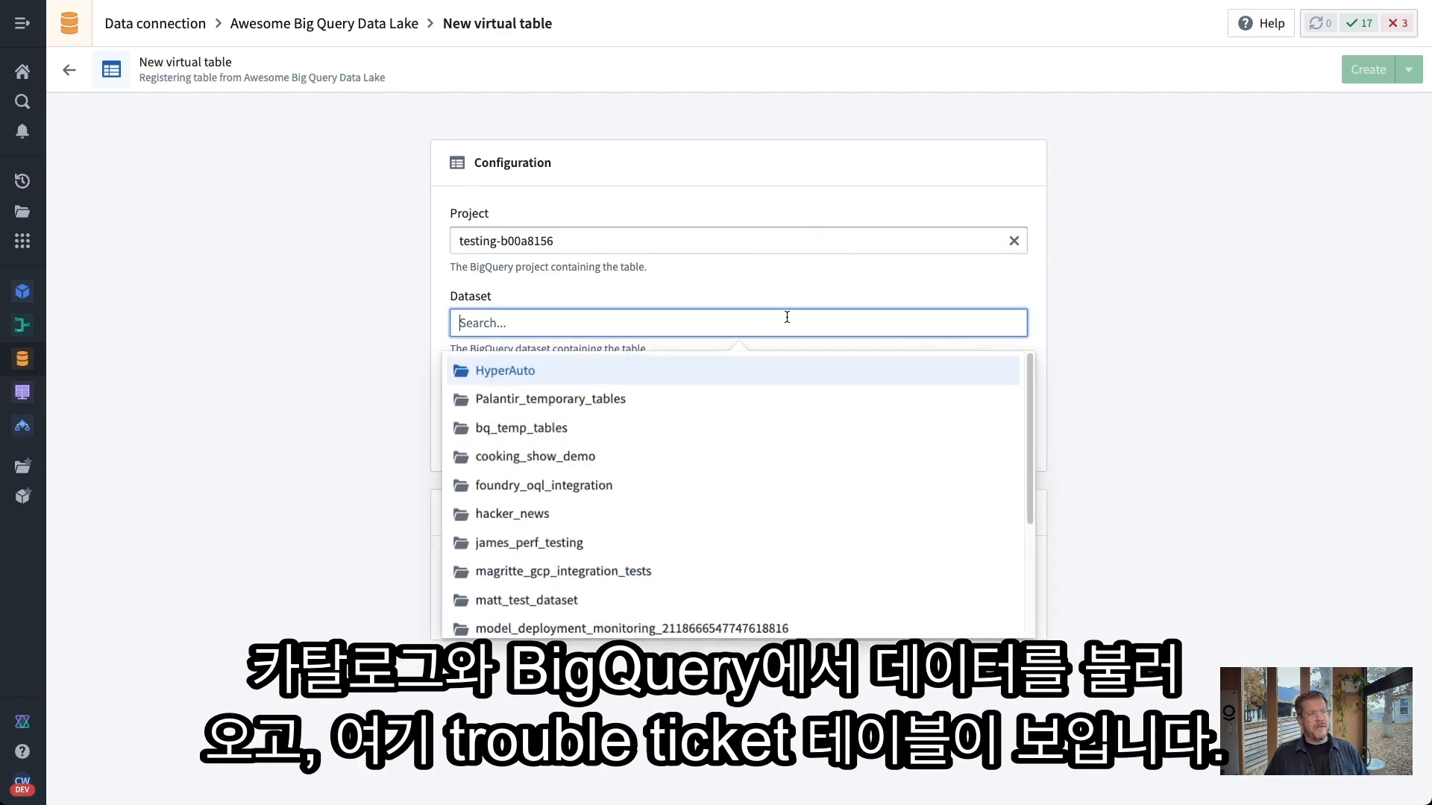
click(583, 453)
click(614, 407)
click(586, 451)
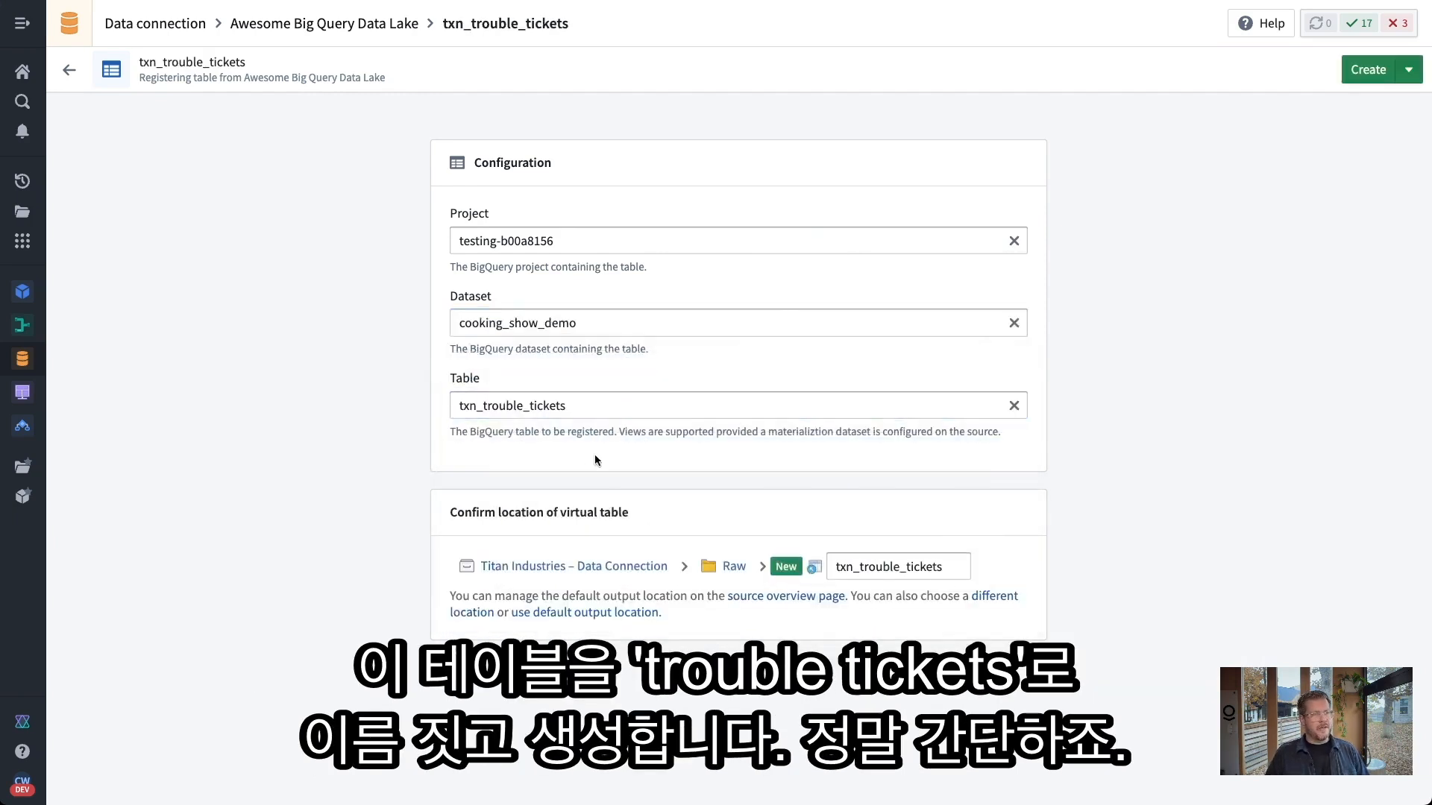
drag(860, 569, 747, 567)
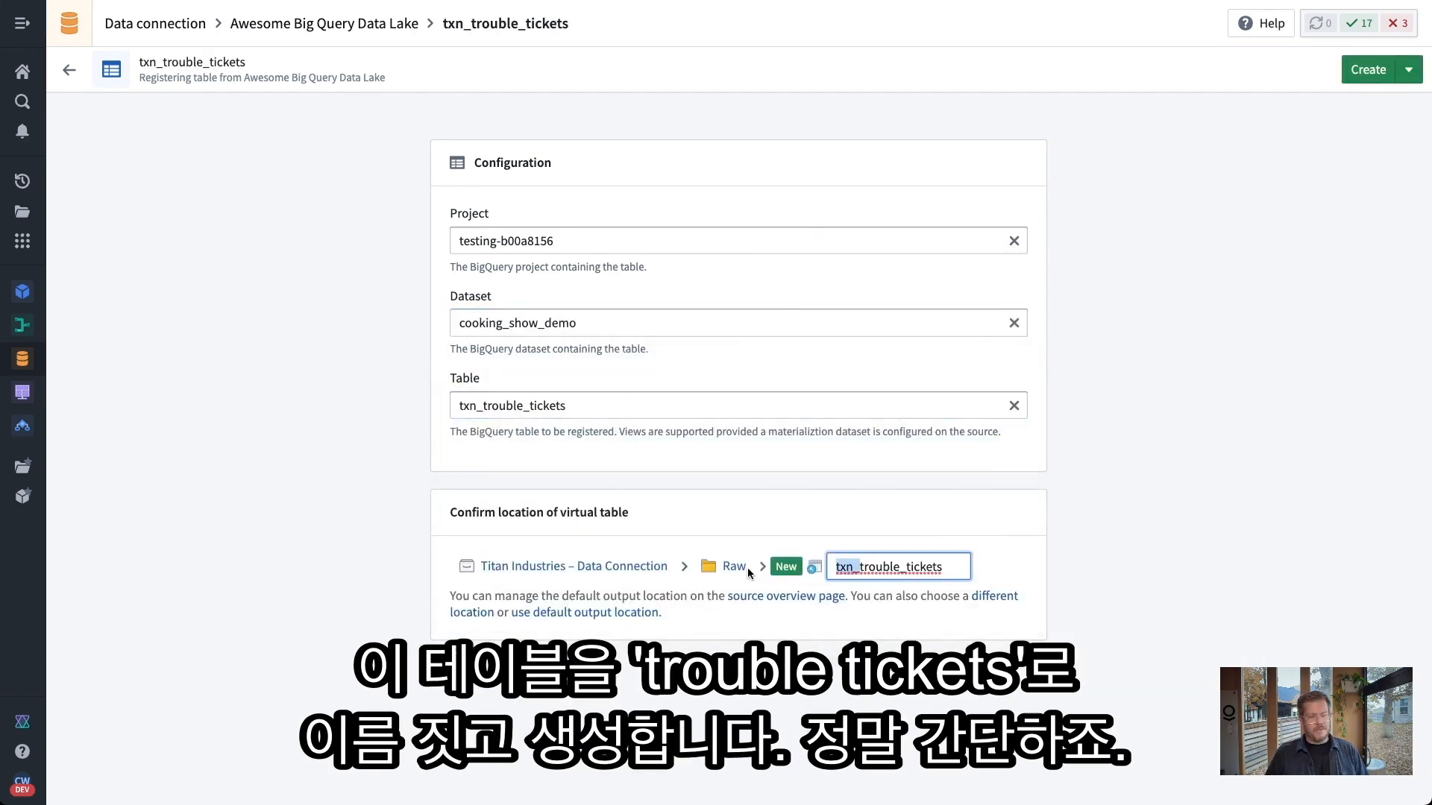
key(BackSpace)
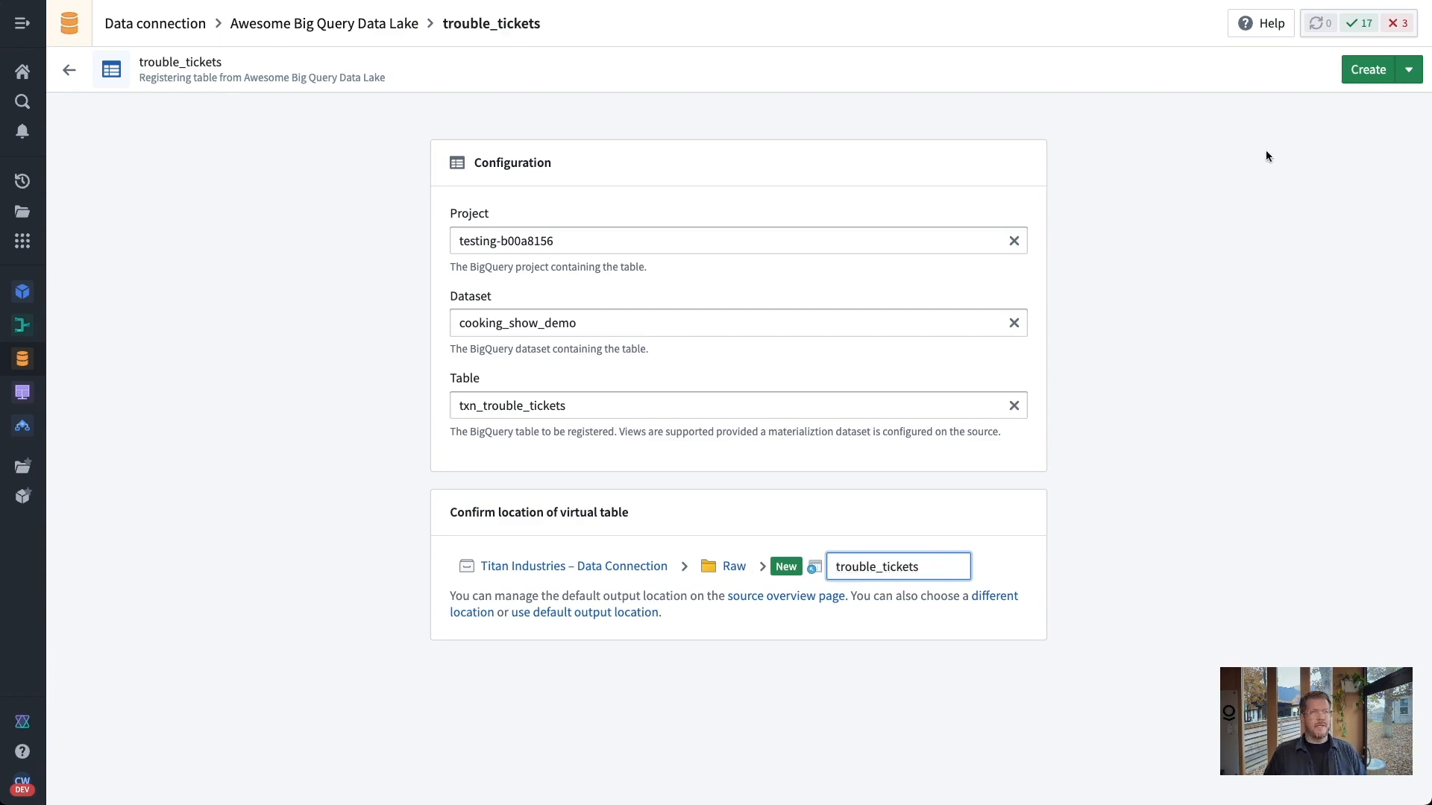
click(1366, 70)
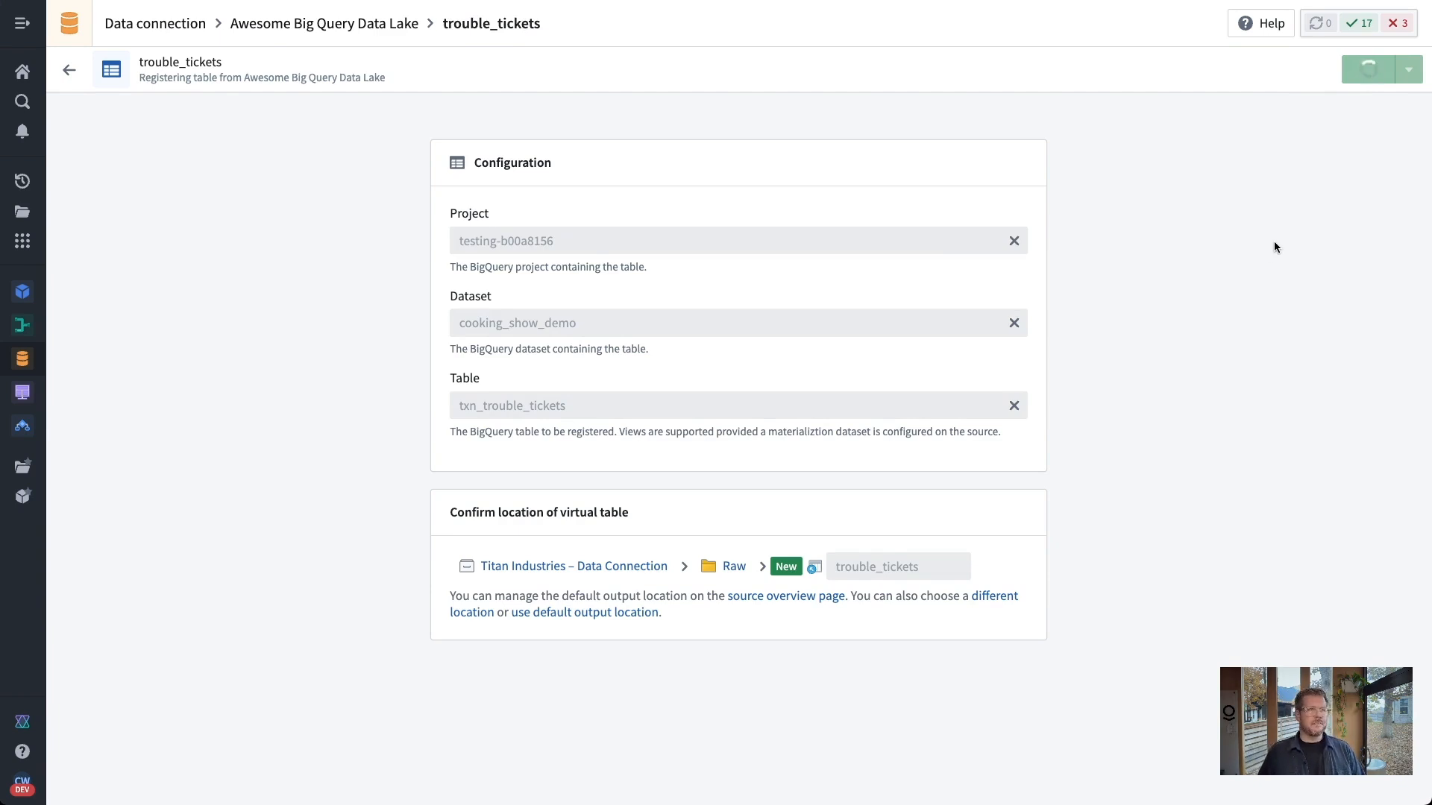
click(855, 33)
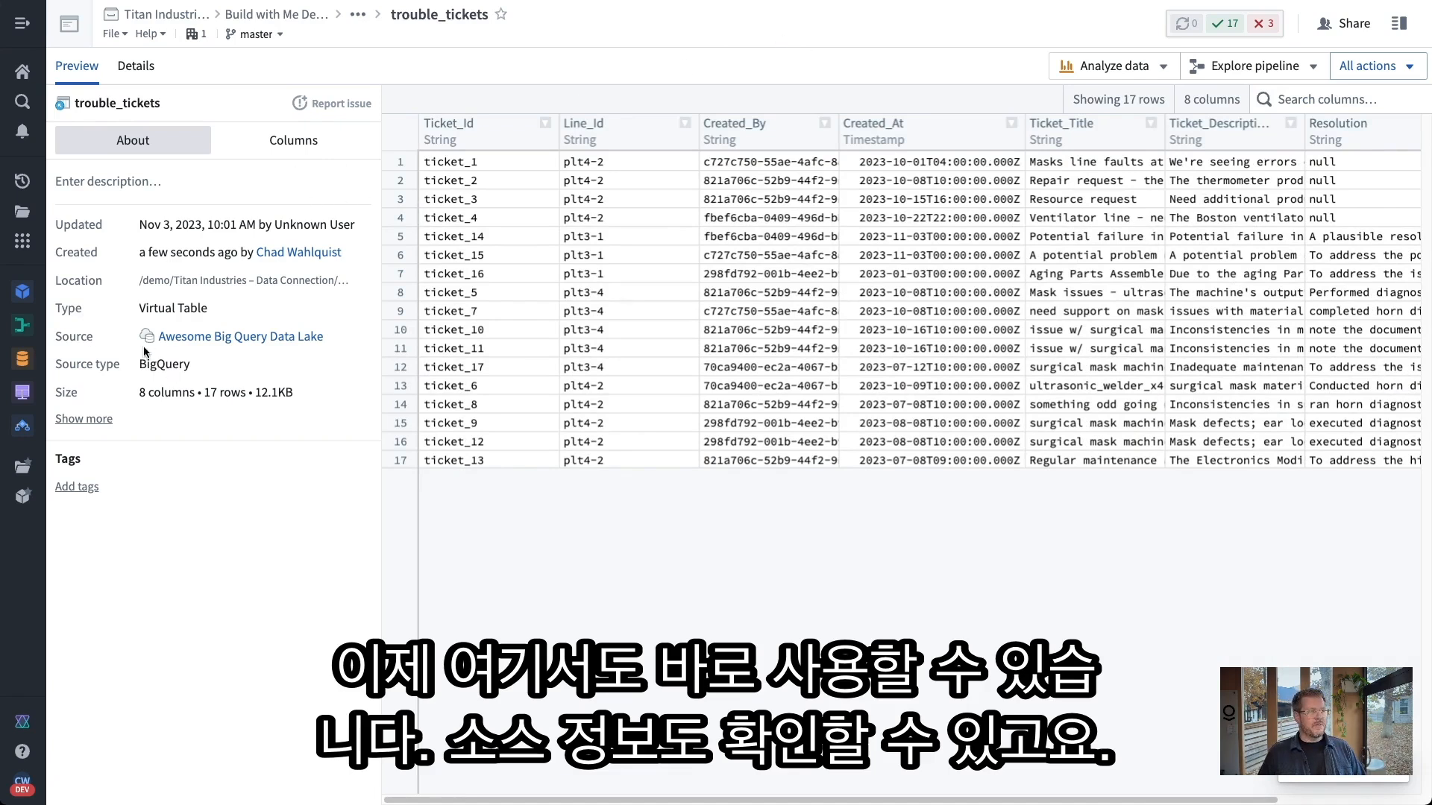
Check the trouble_tickets table details for its BigQuery source, then return to the preview
click(136, 68)
click(306, 152)
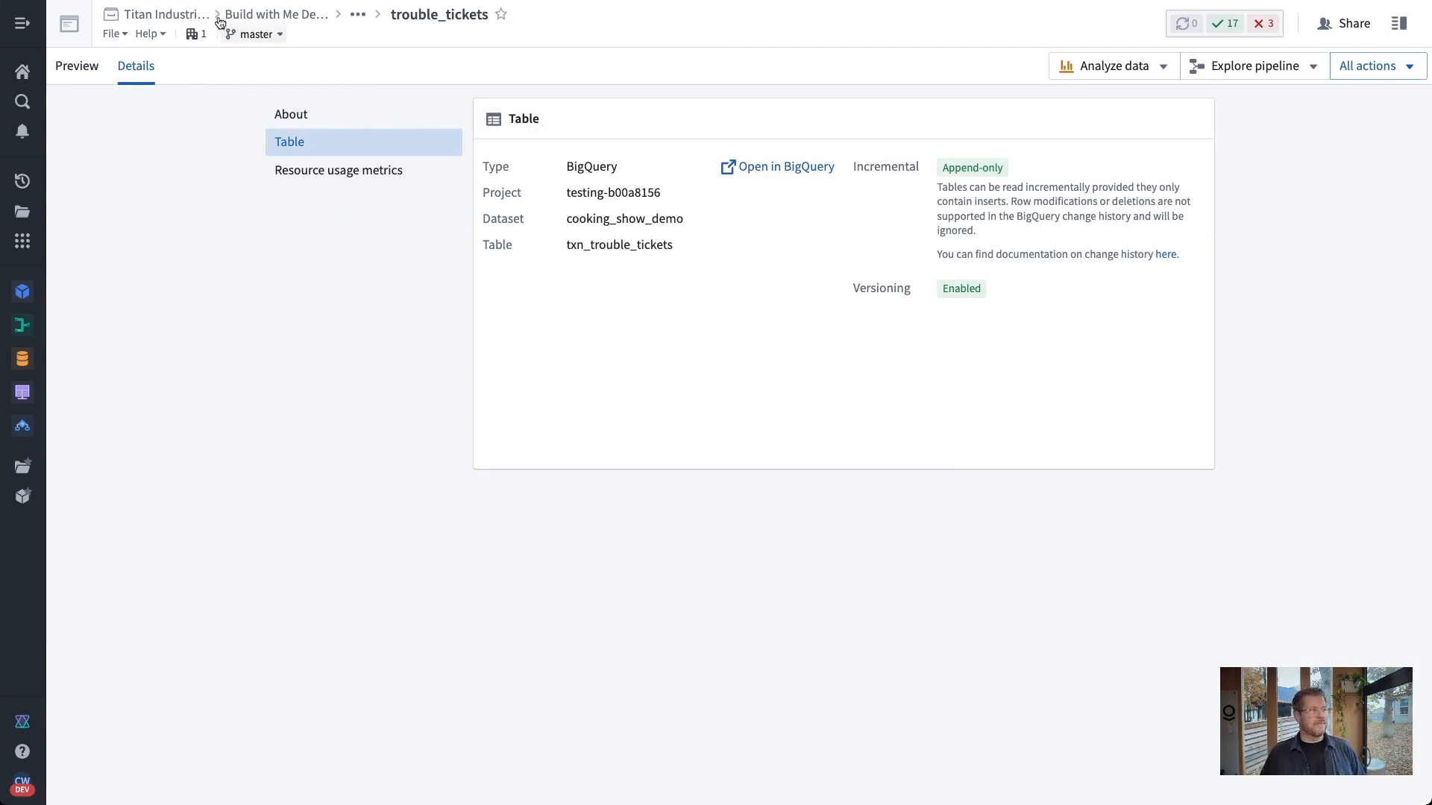
click(93, 73)
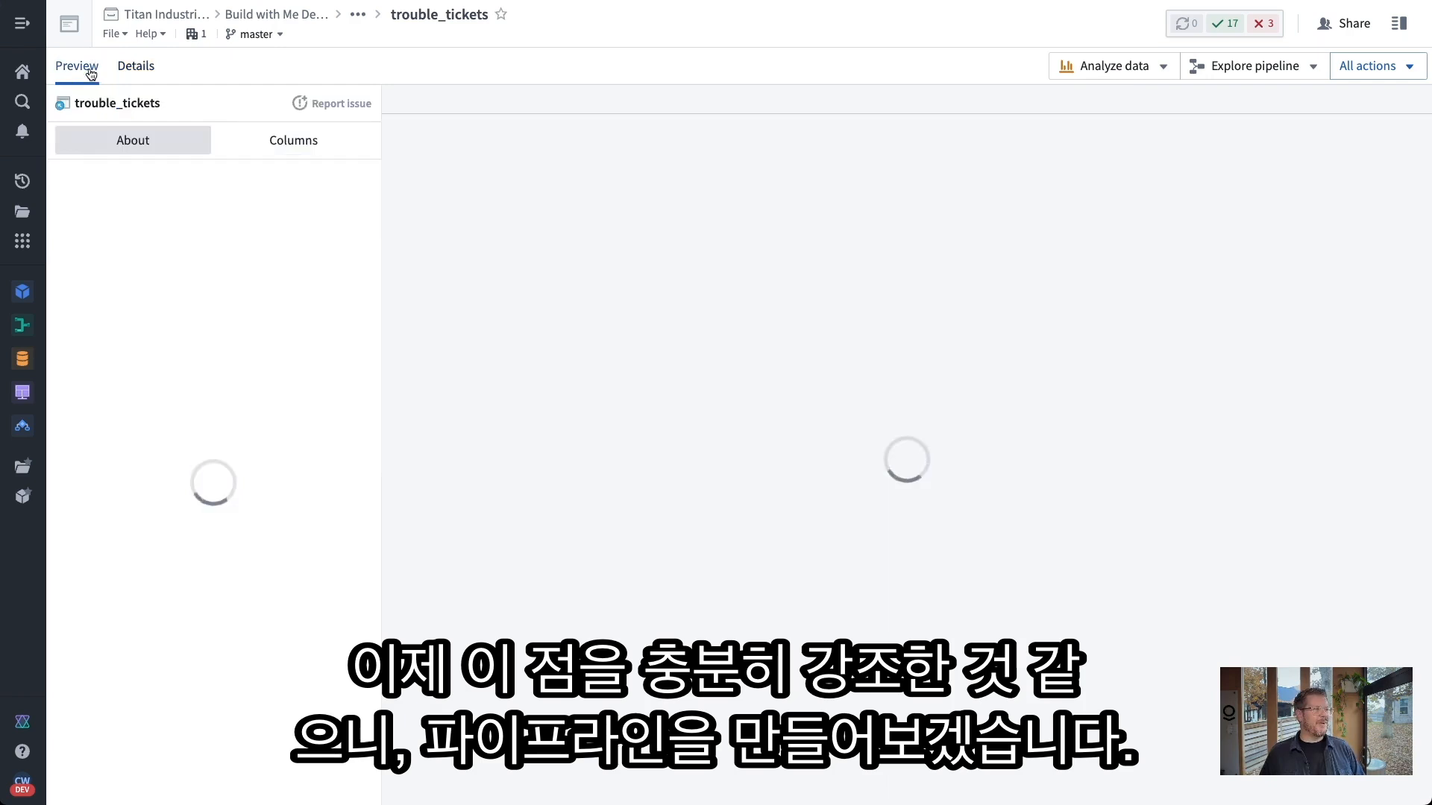
Create a new pipeline from the table, saved as 'Trouble Tickets' in Data > Pipeline
click(1196, 74)
click(1183, 107)
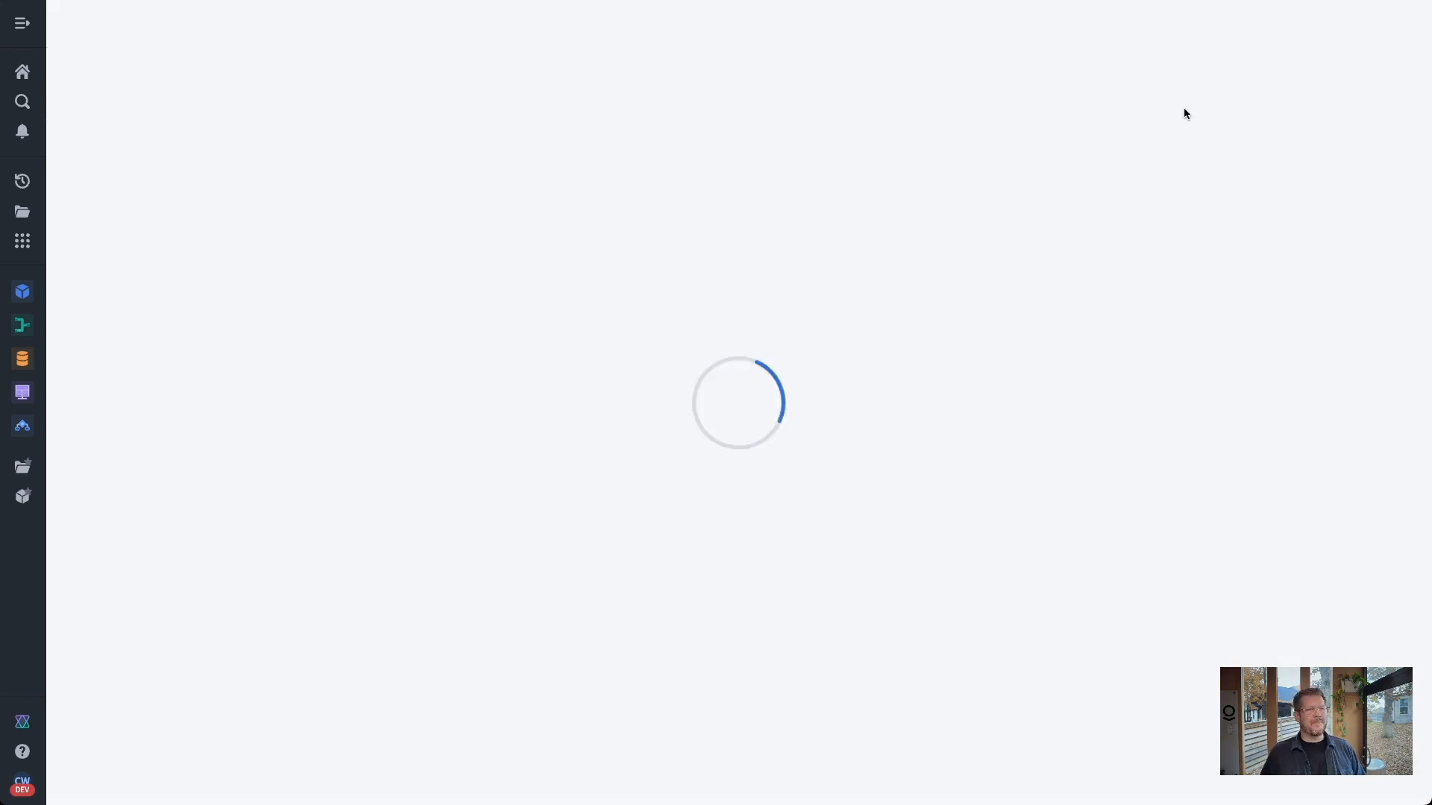
click(916, 326)
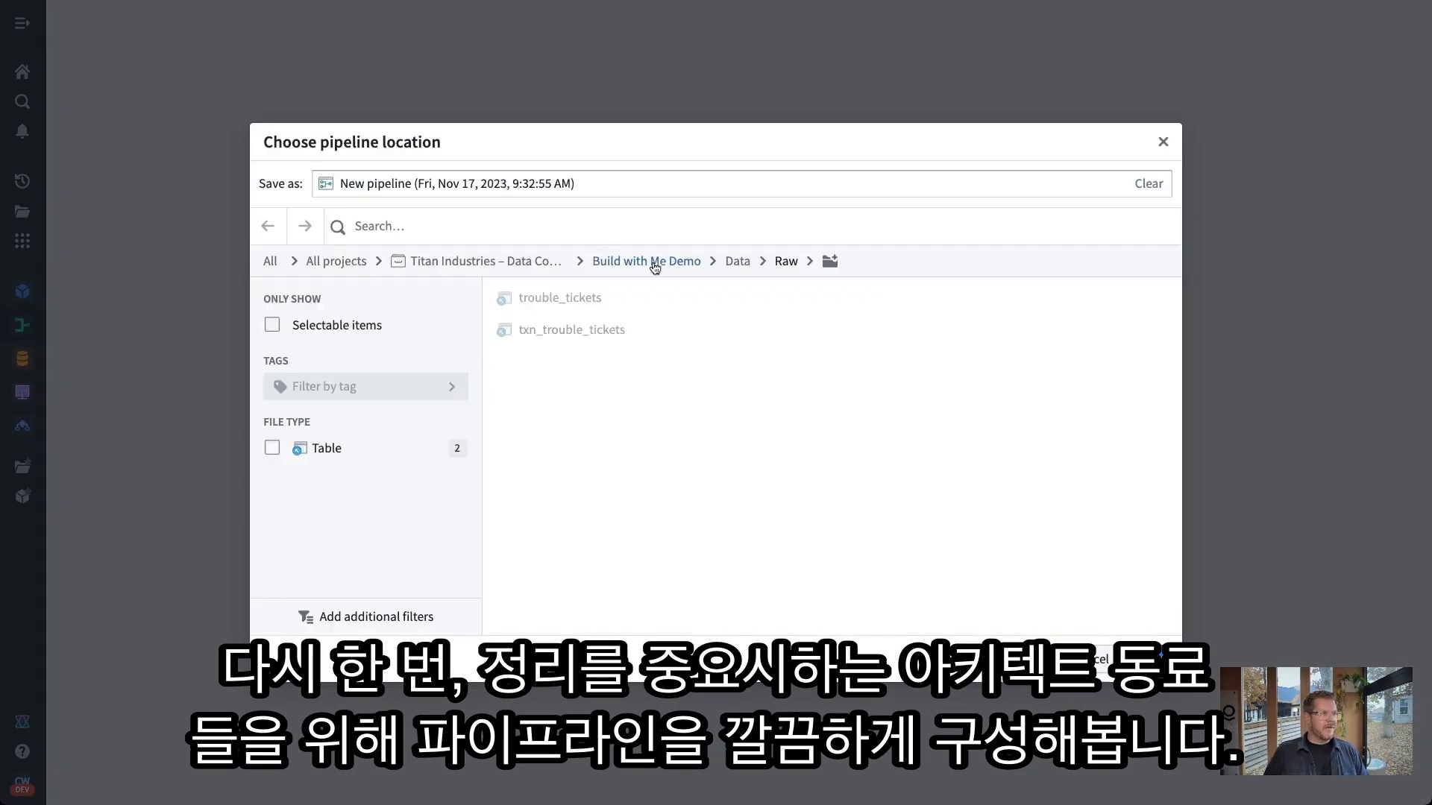
click(732, 265)
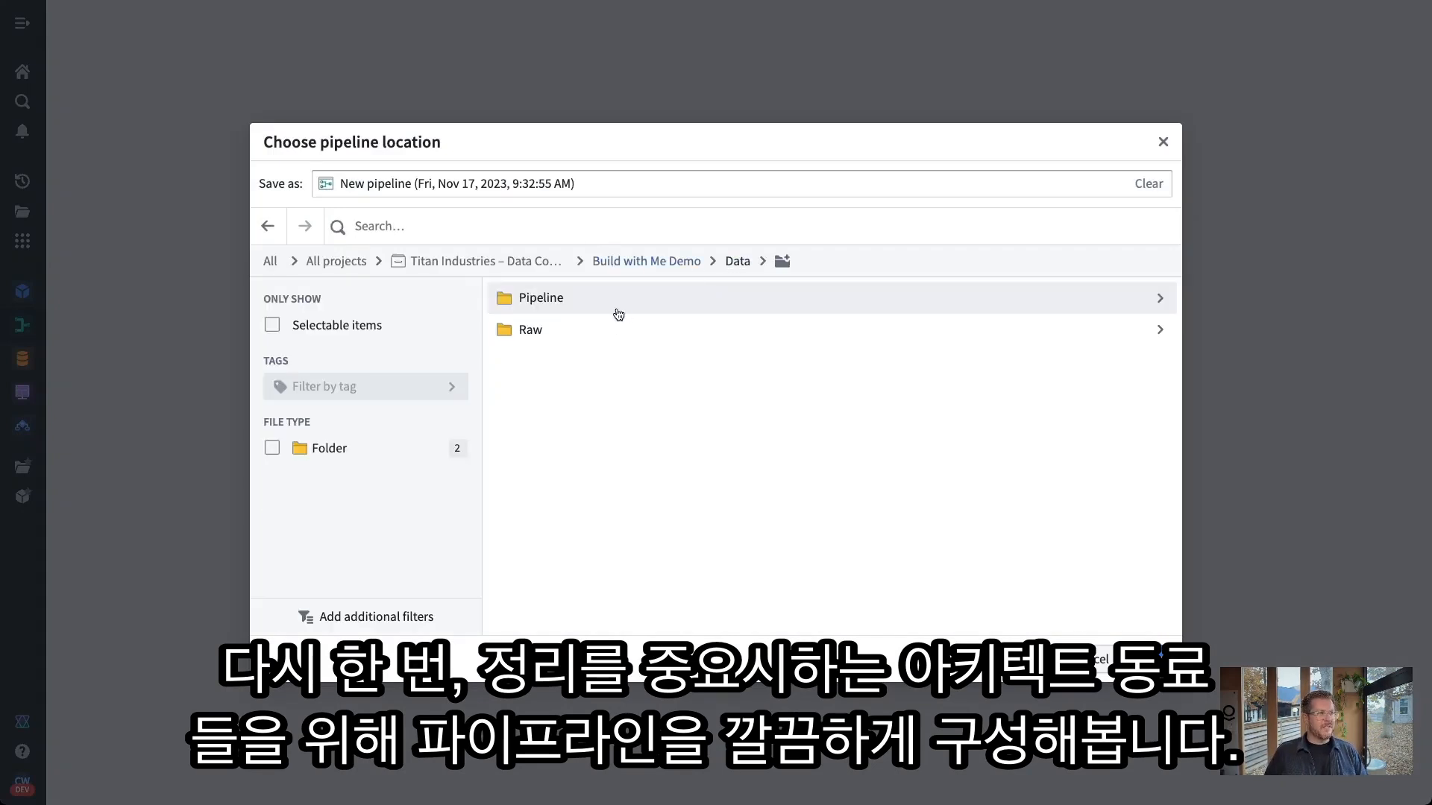
click(559, 301)
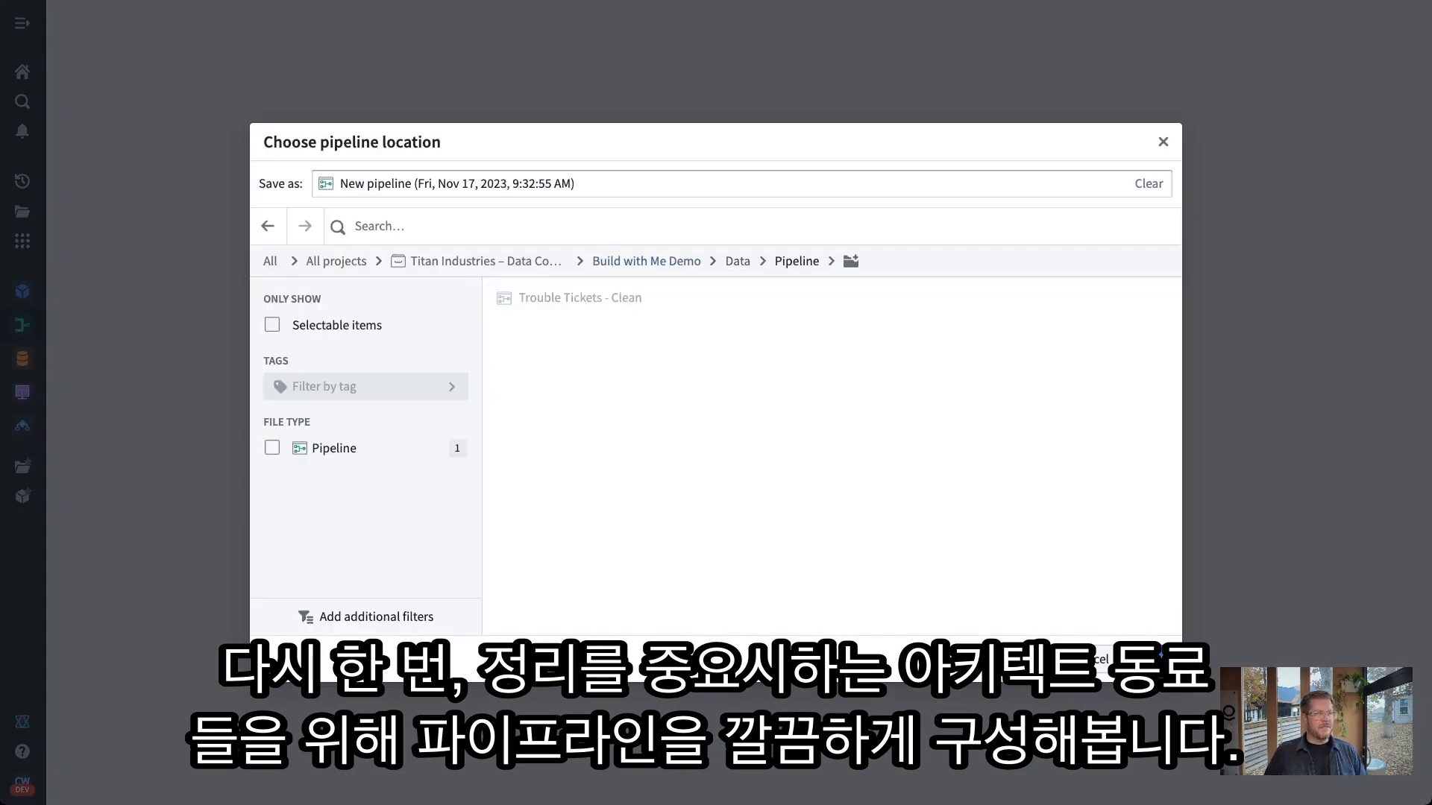
click(627, 175)
key(ctrl+a)
text(Trouble Tickect)
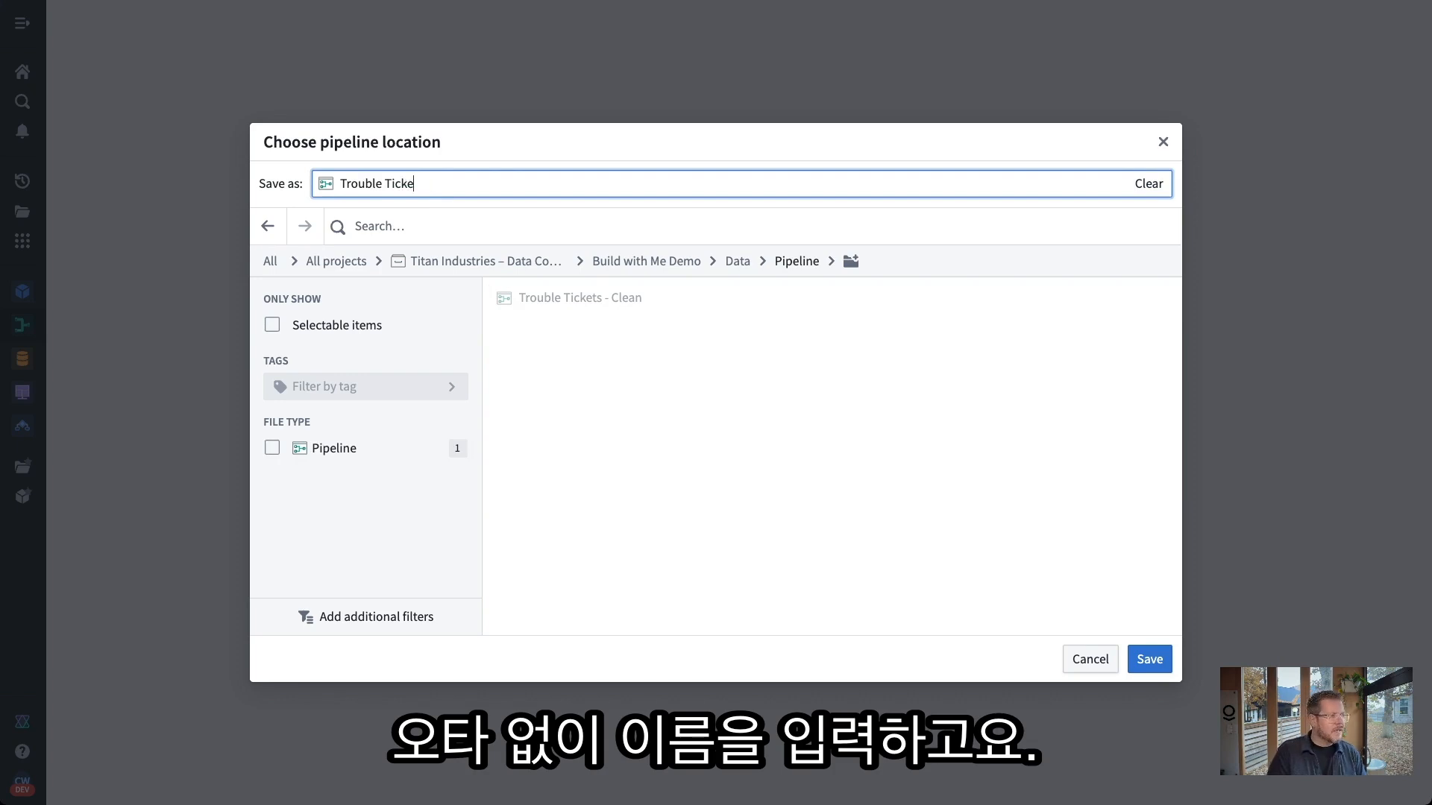
text(s)
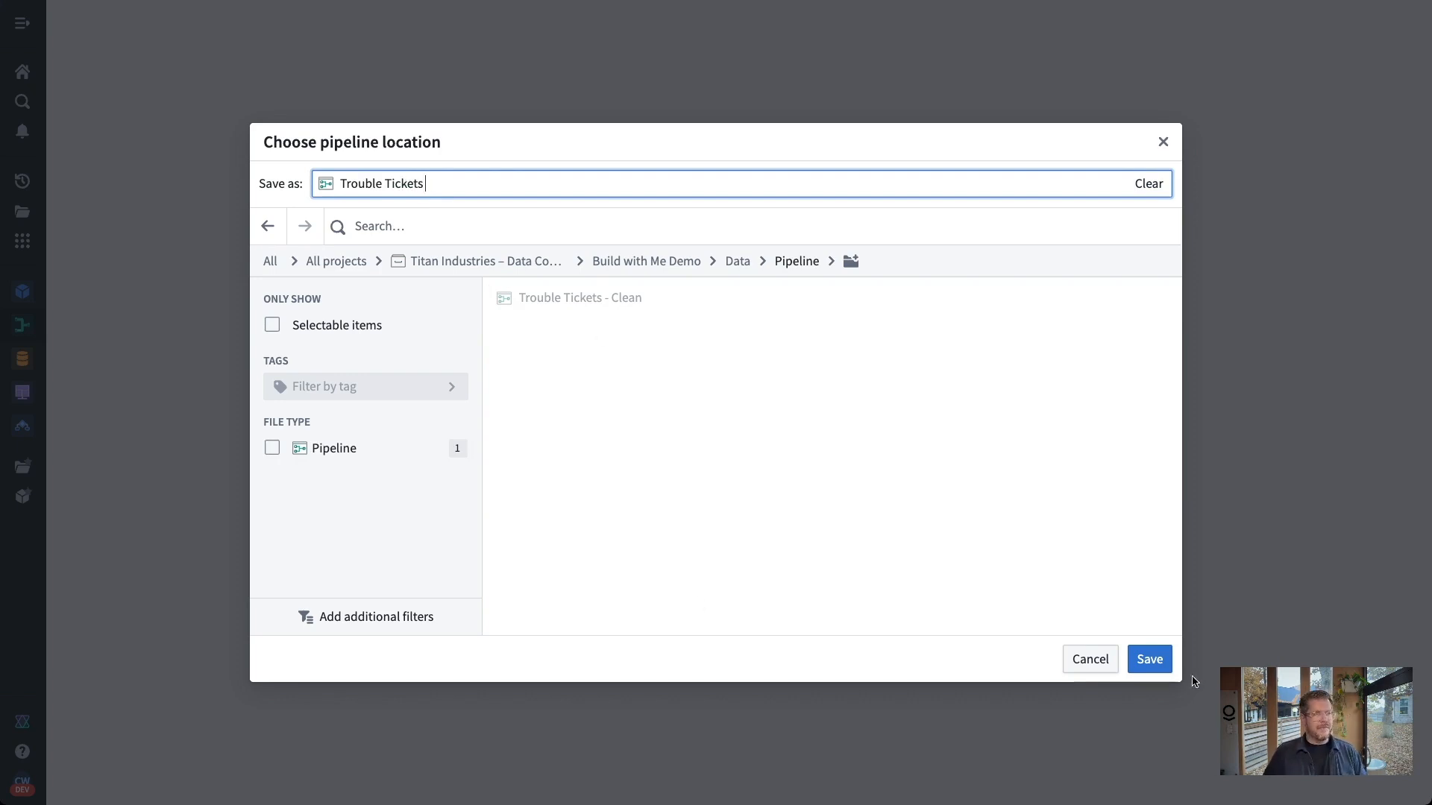
click(1160, 663)
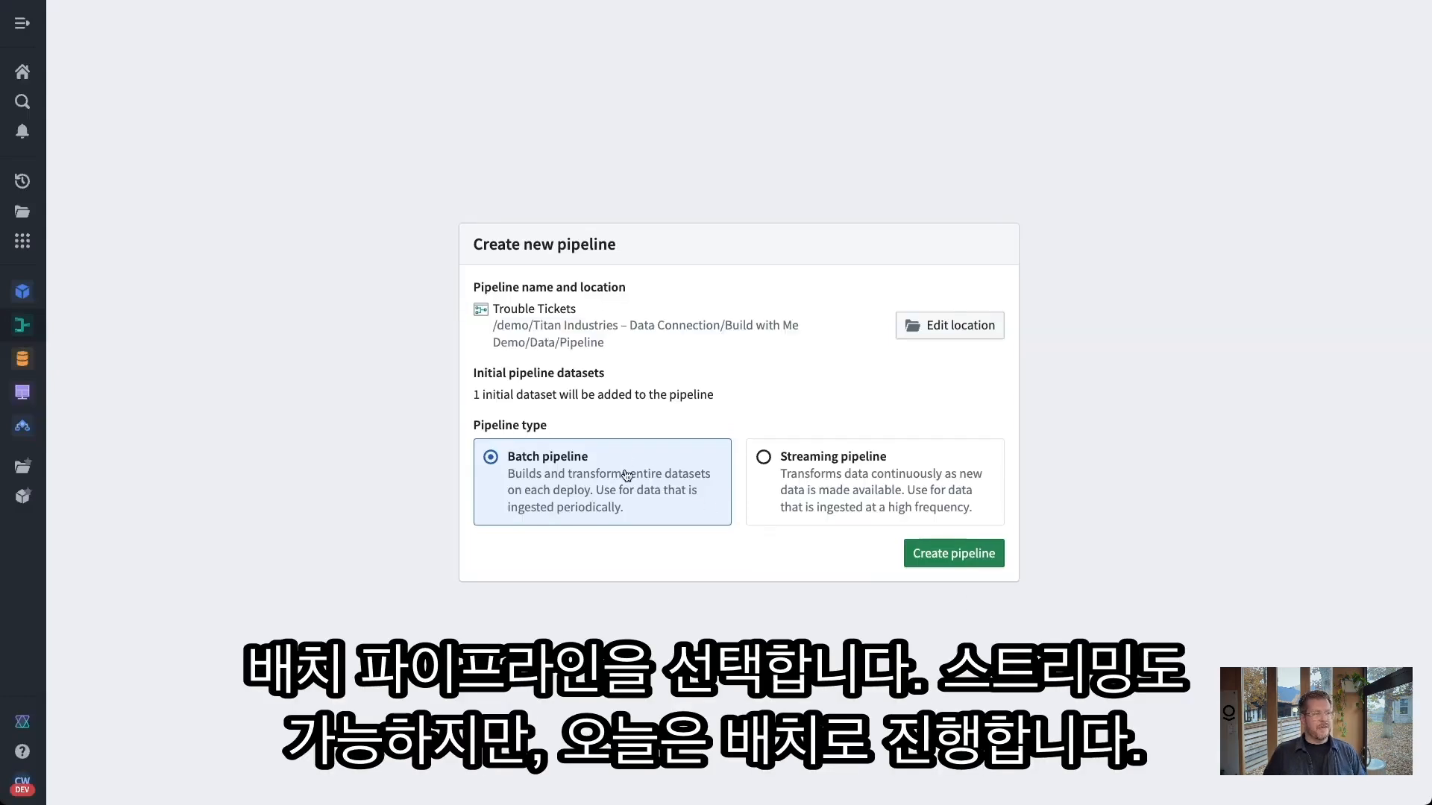
Create the batch pipeline and move the trouble_tickets node to the left of the canvas
click(995, 554)
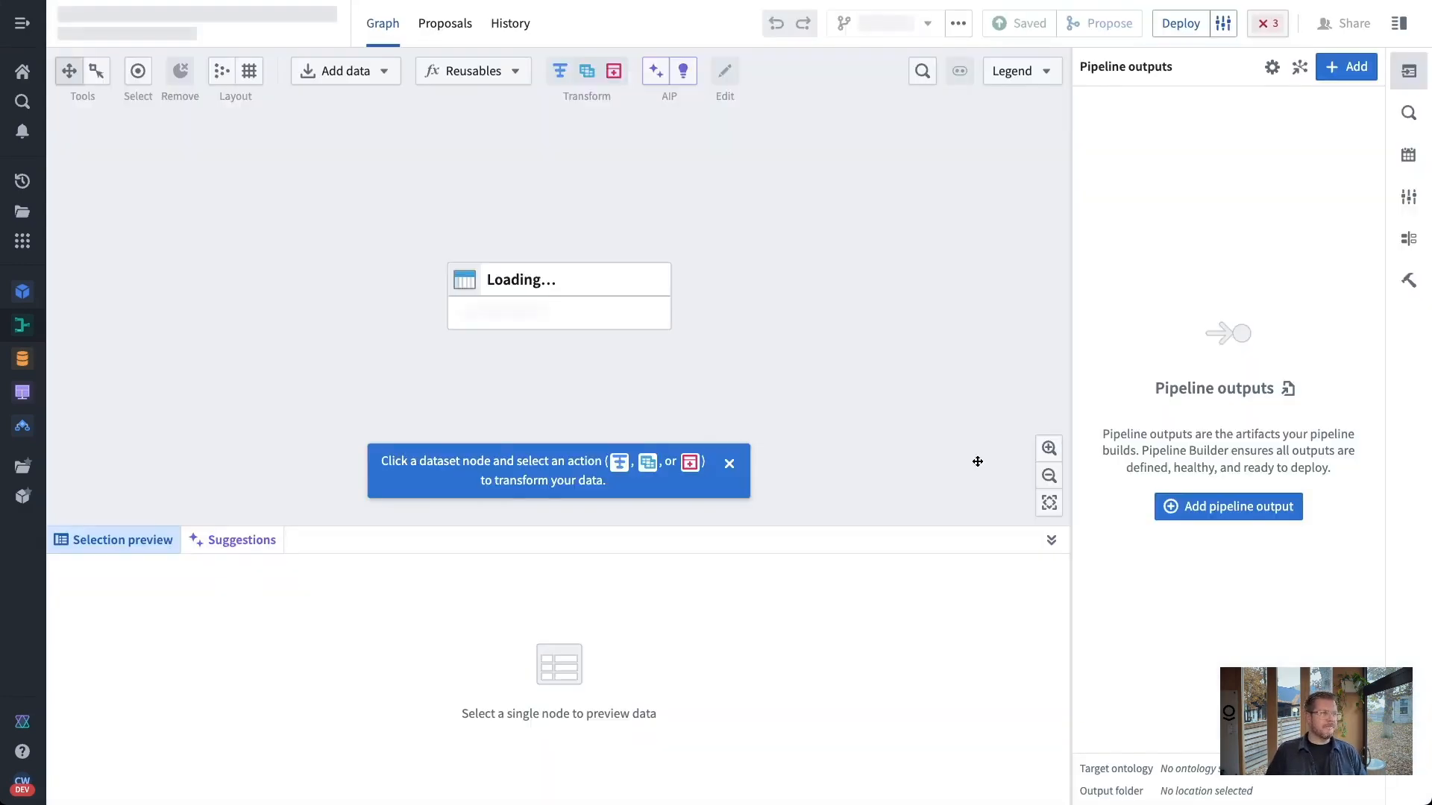
click(729, 464)
click(590, 306)
drag(590, 305, 409, 307)
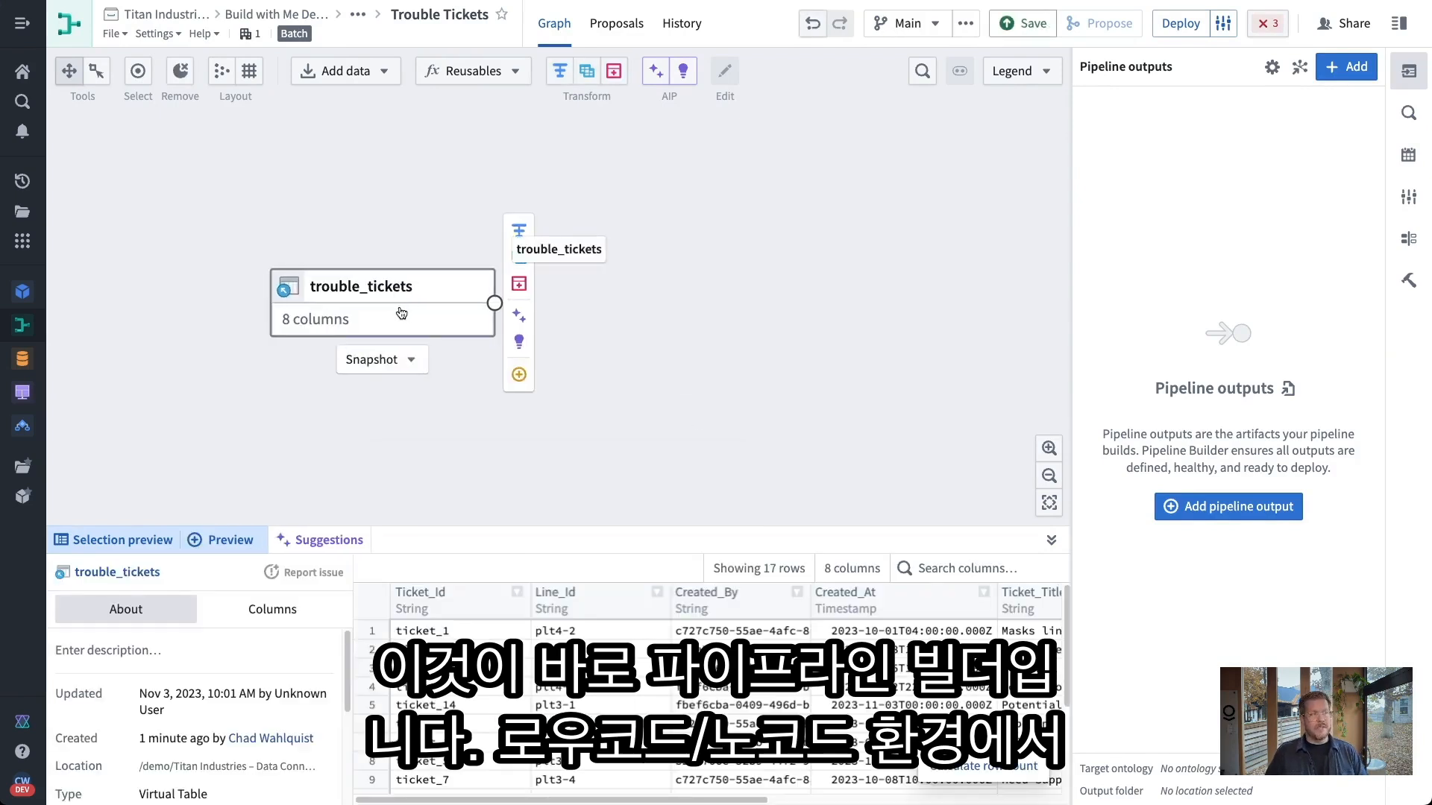
drag(401, 314, 355, 320)
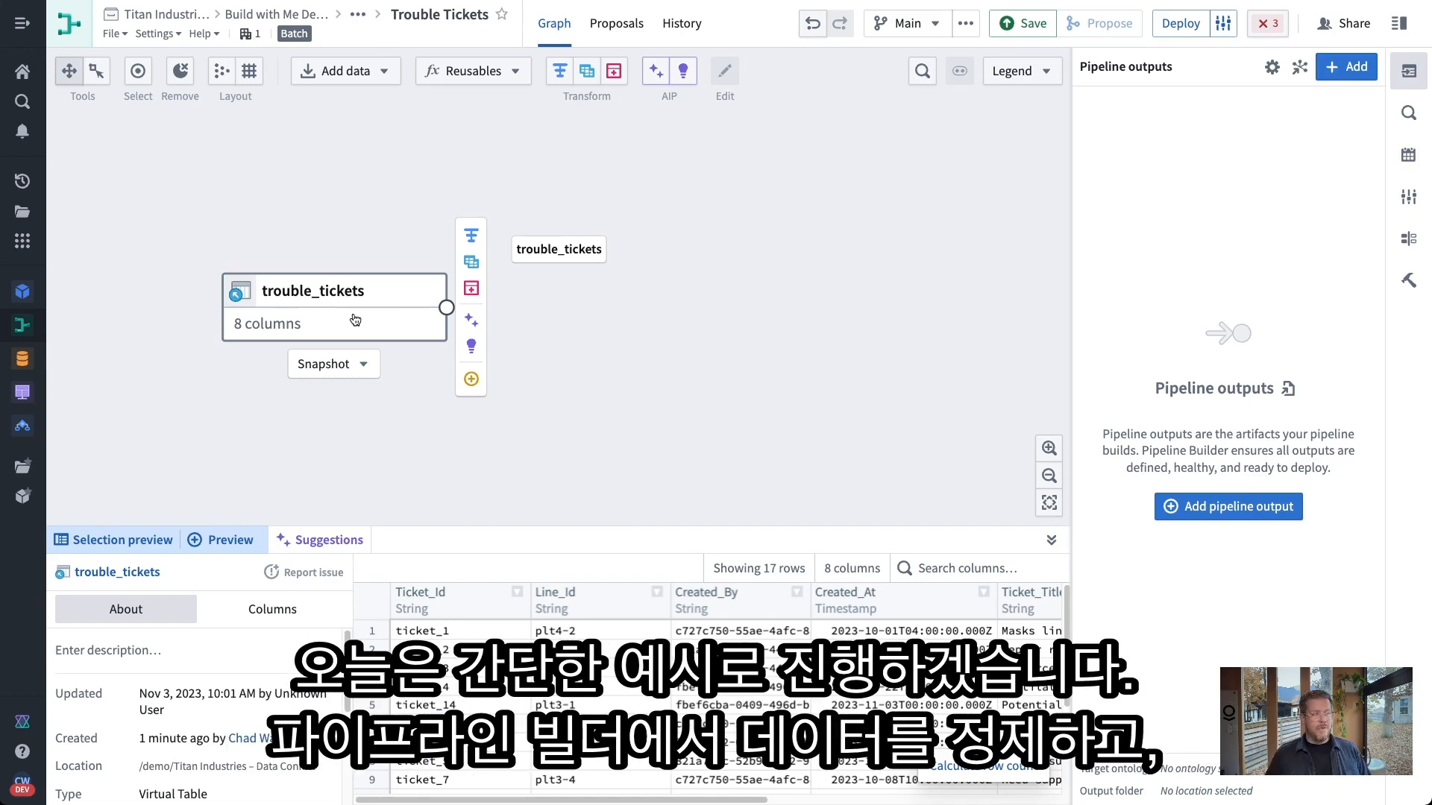
drag(355, 319, 292, 307)
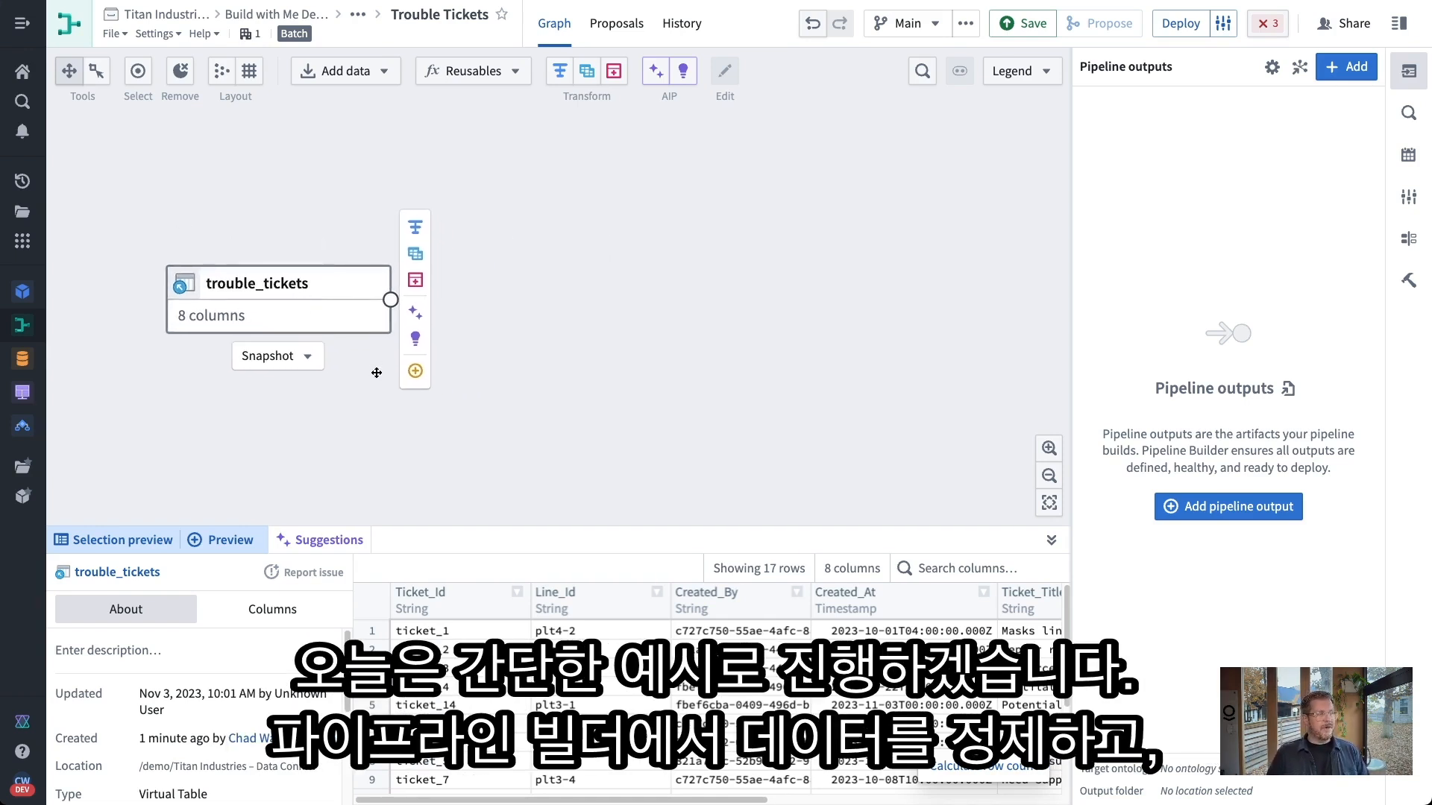
mouse_move(417, 258)
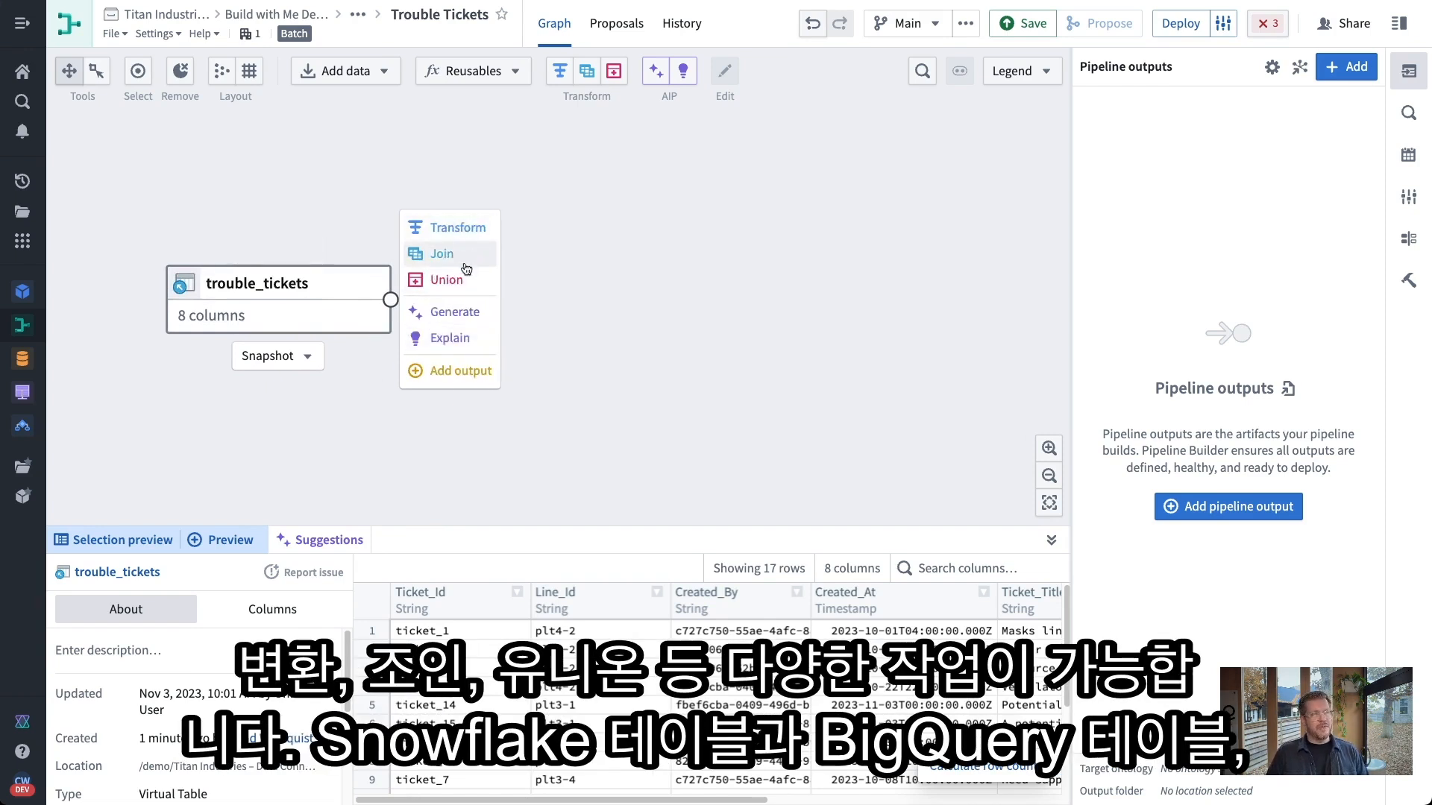
Generate an AI transform that strips special characters from strings and title-cases Status
click(464, 312)
key(super+Tab)
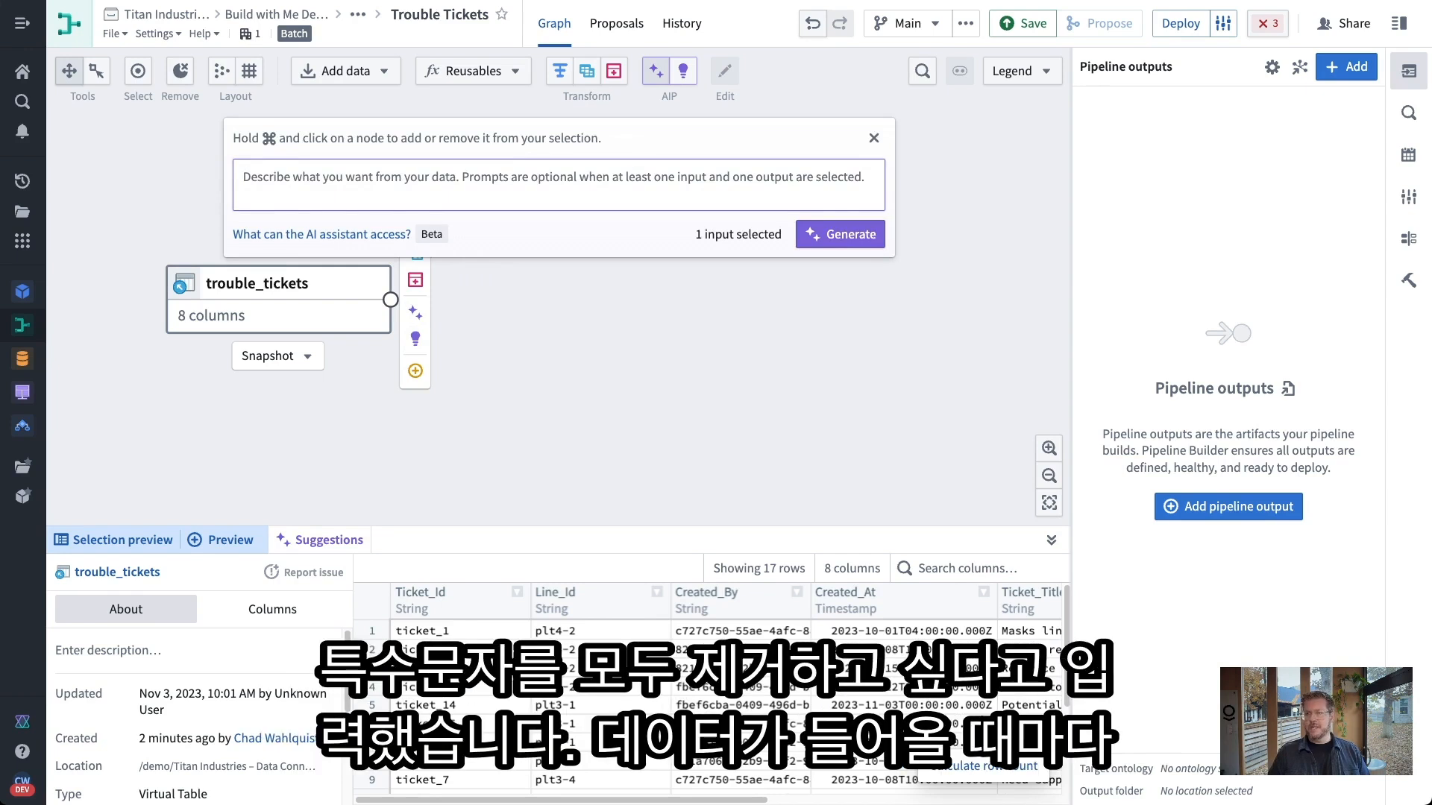
click(450, 183)
text(I want to replace special characters with empty string in my string columns and to overwrite existing columns and then also make the status column typecase)
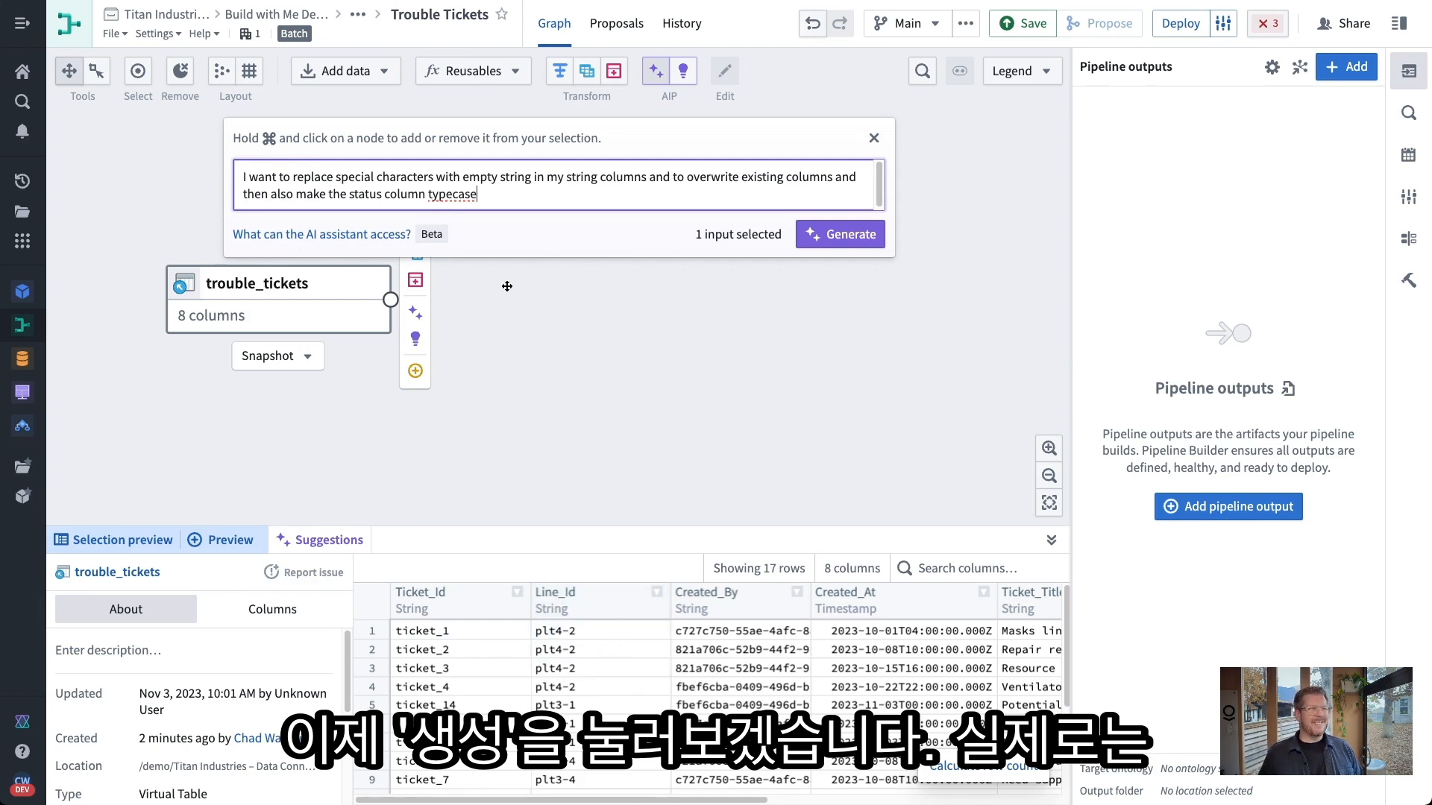
click(825, 236)
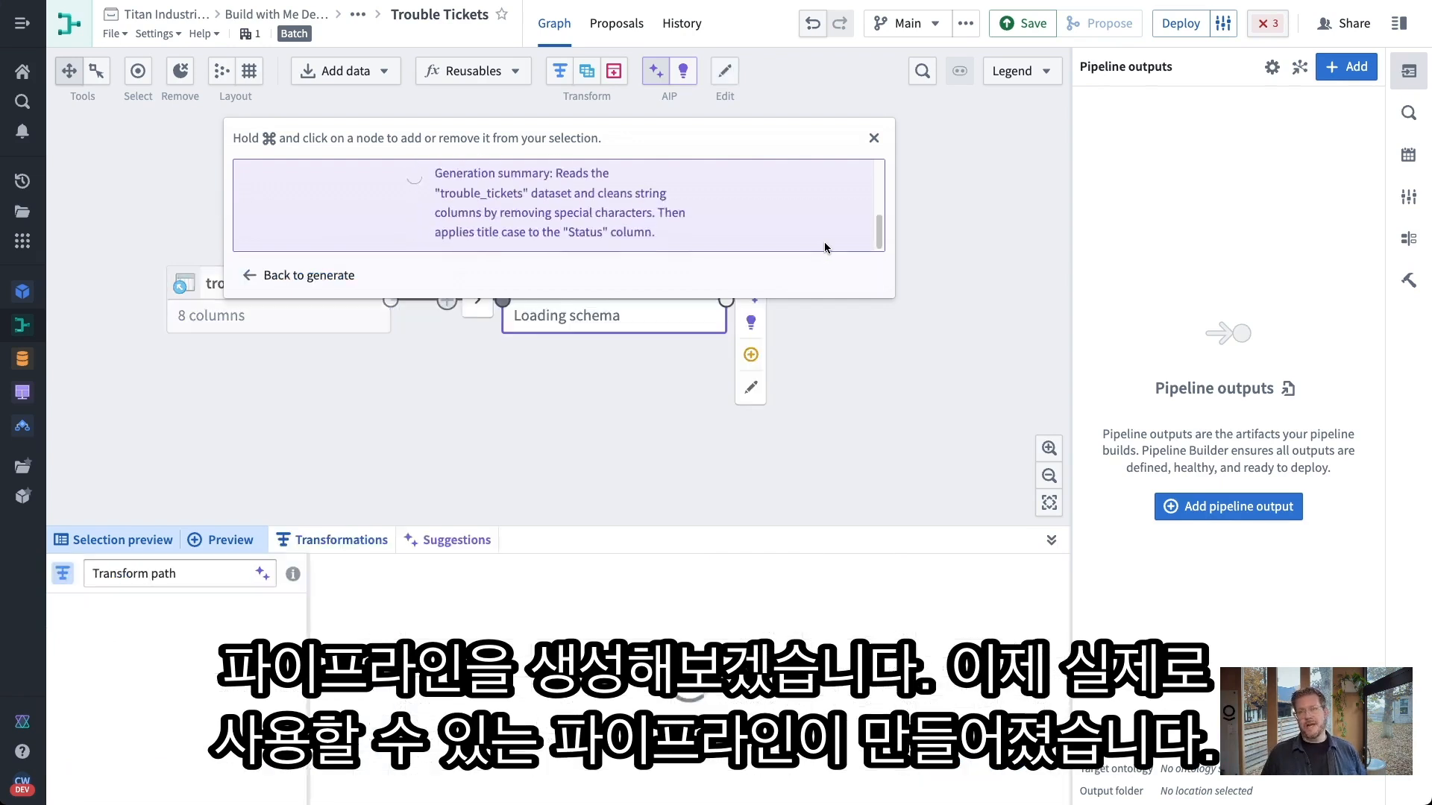
click(874, 138)
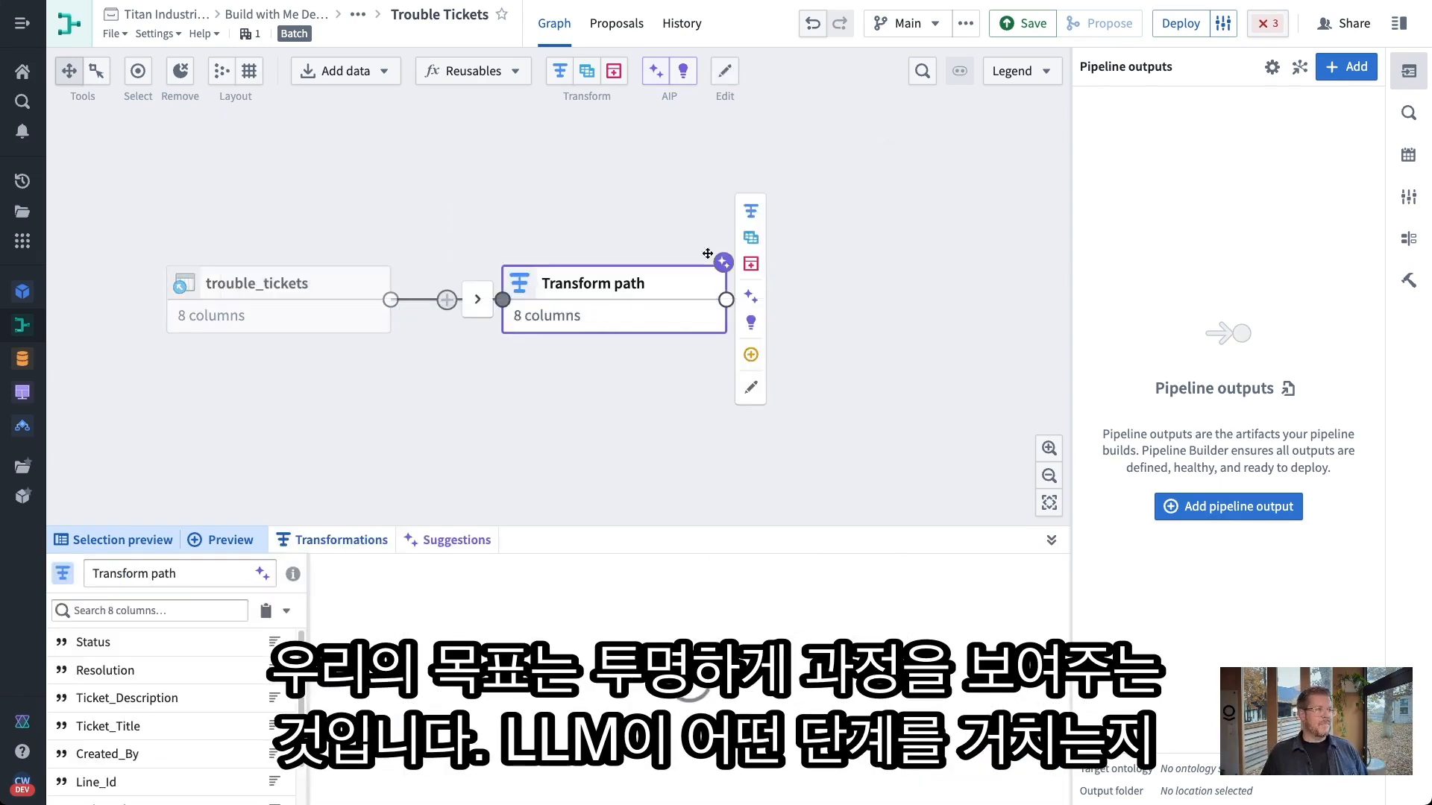
double_click(615, 302)
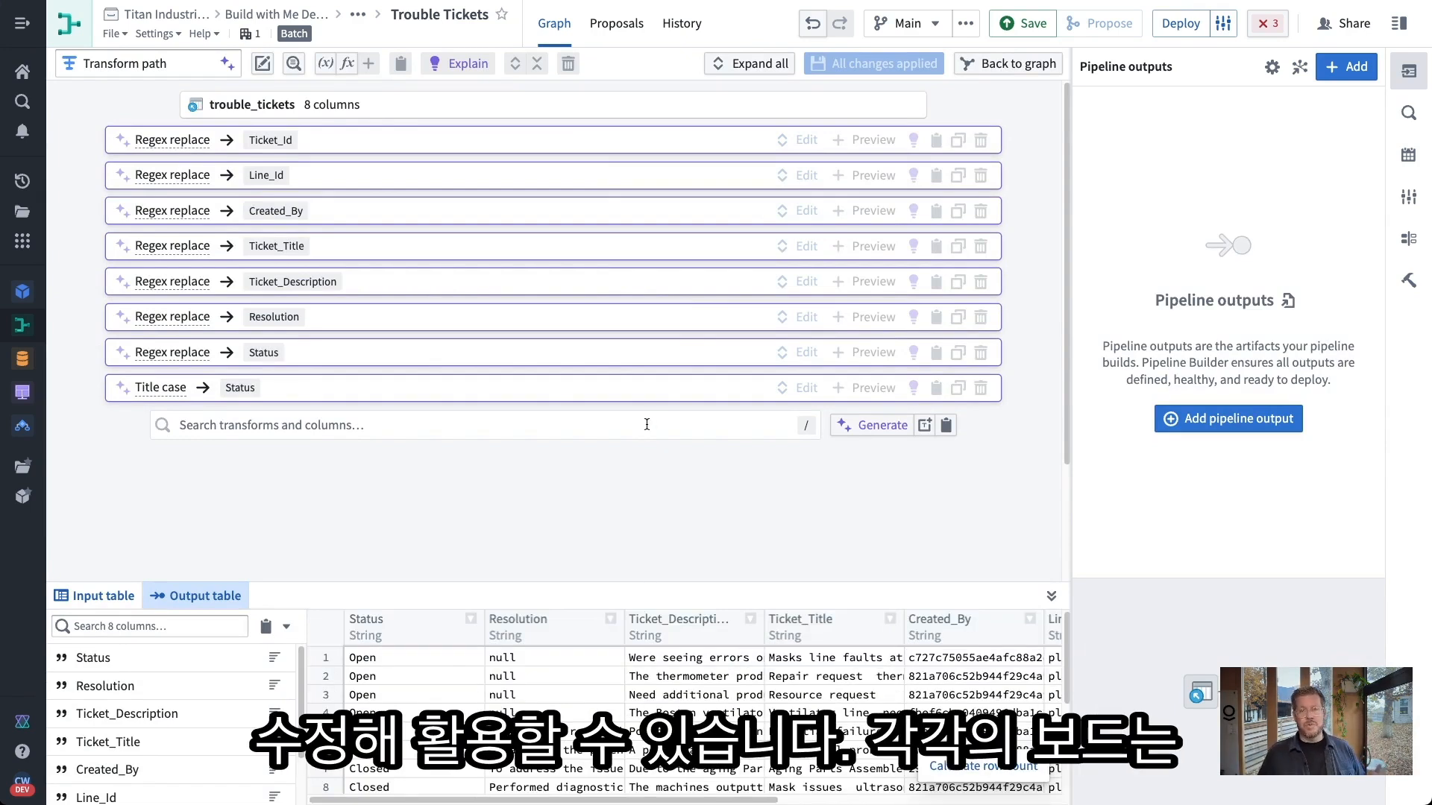
mouse_move(174, 140)
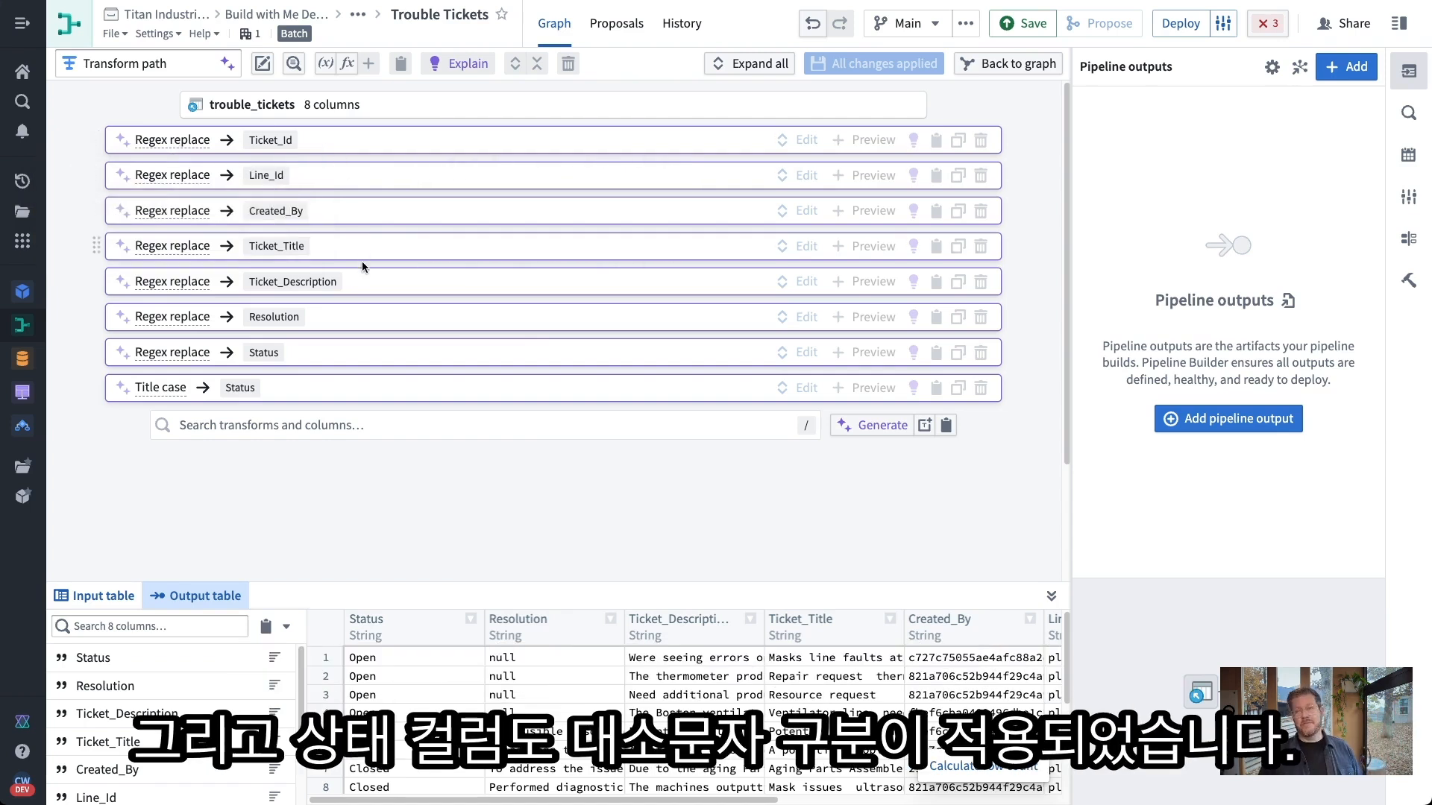
mouse_move(162, 393)
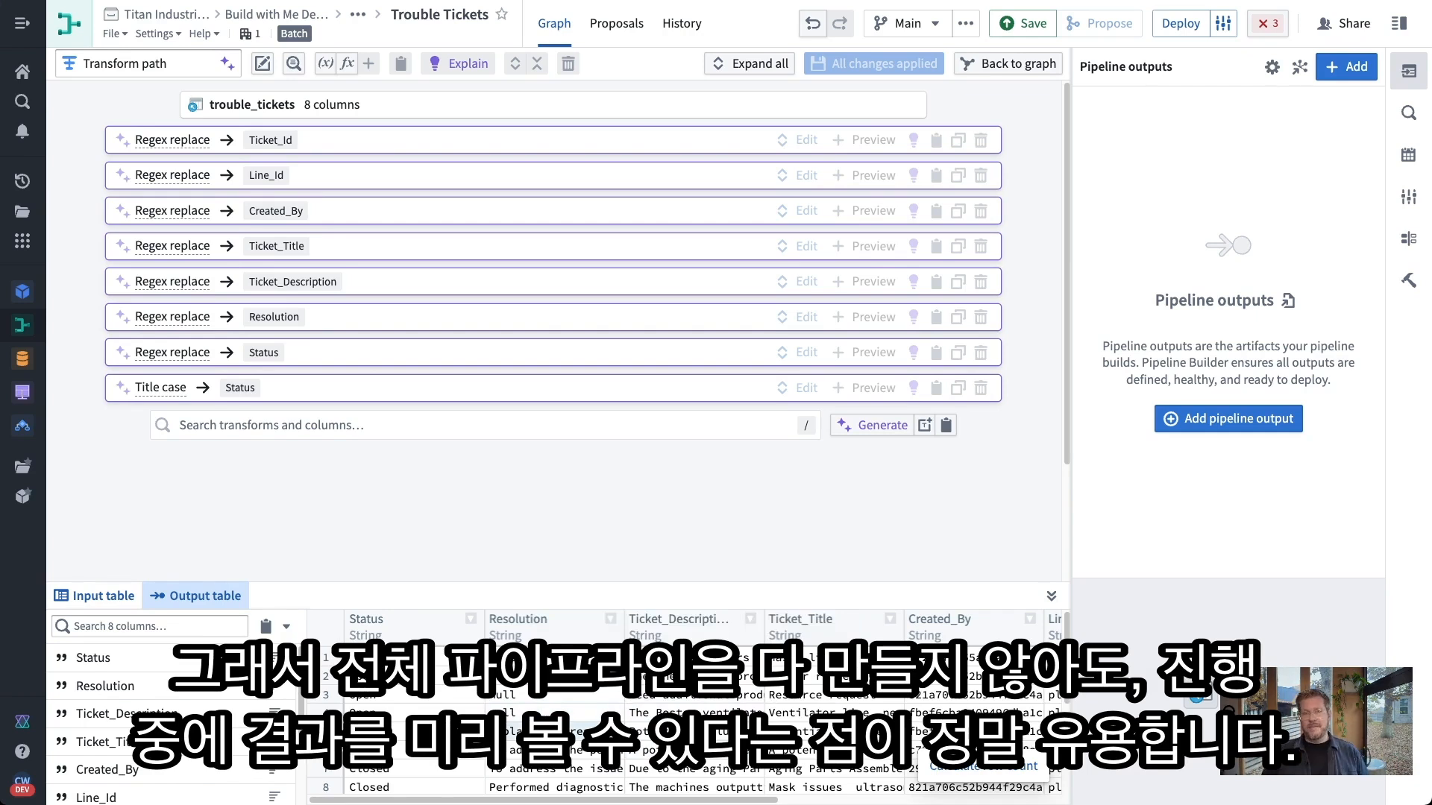
click(978, 63)
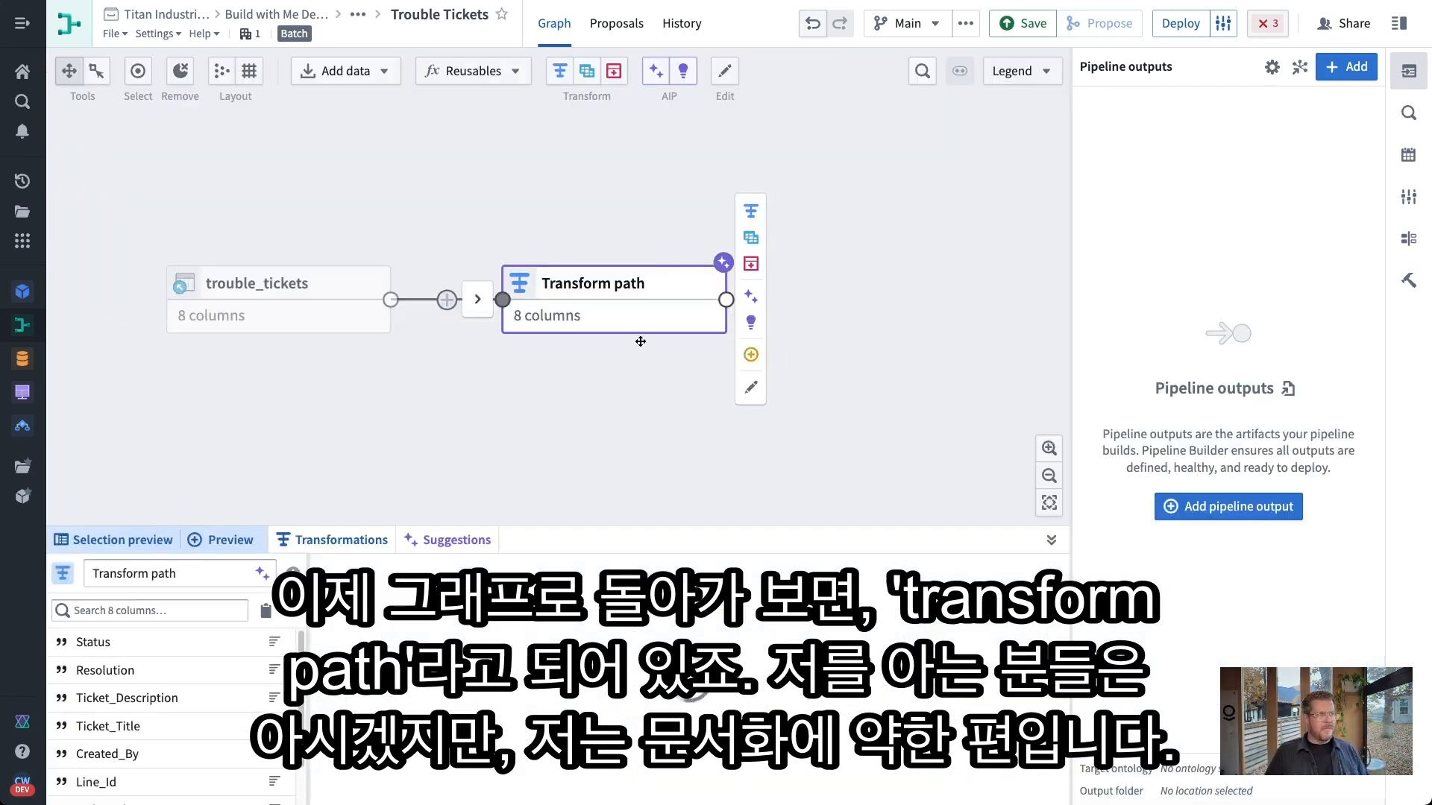
Apply the suggested title 'Cleans and formats ticket data.' to the transform node after trouble_tickets
click(462, 539)
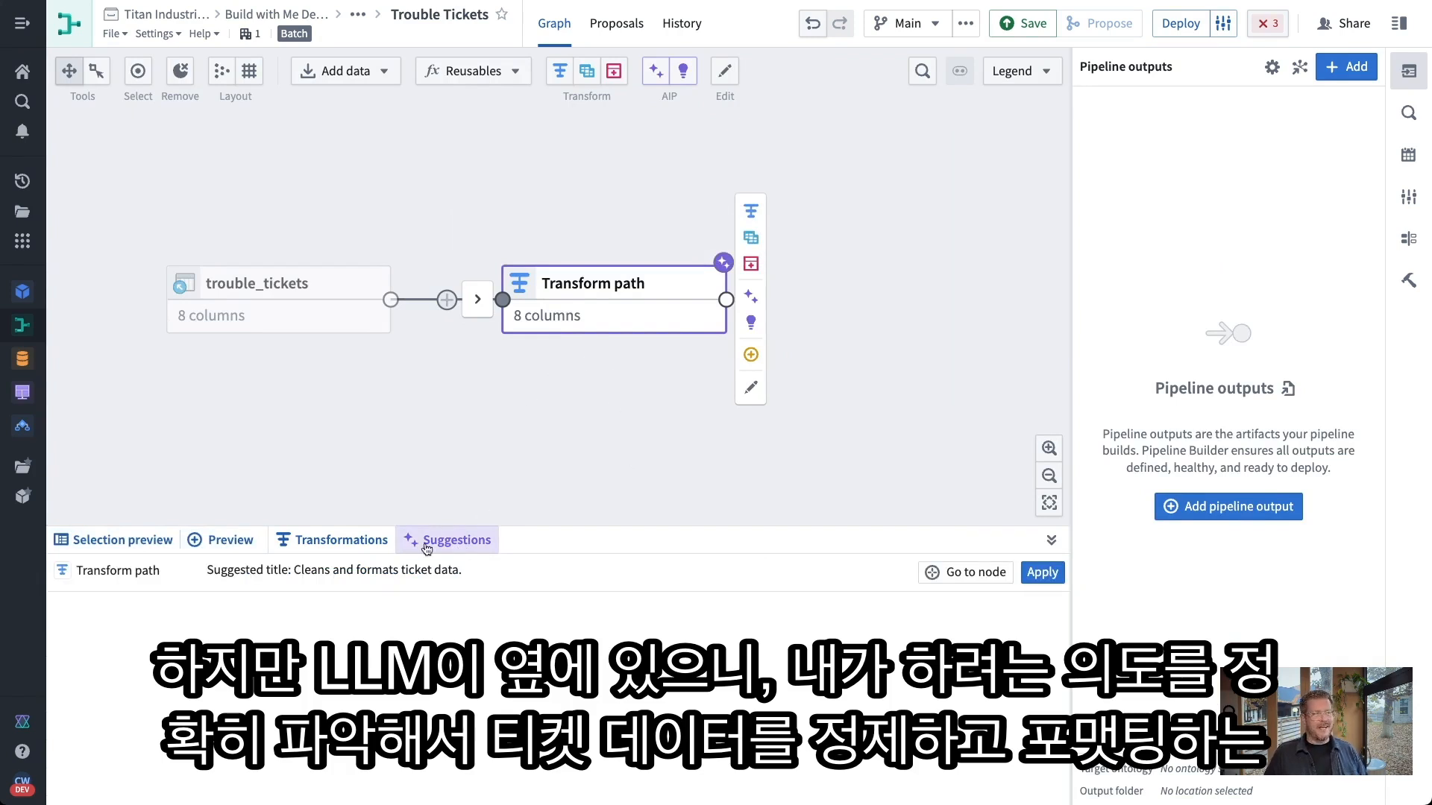
click(1043, 573)
mouse_move(559, 302)
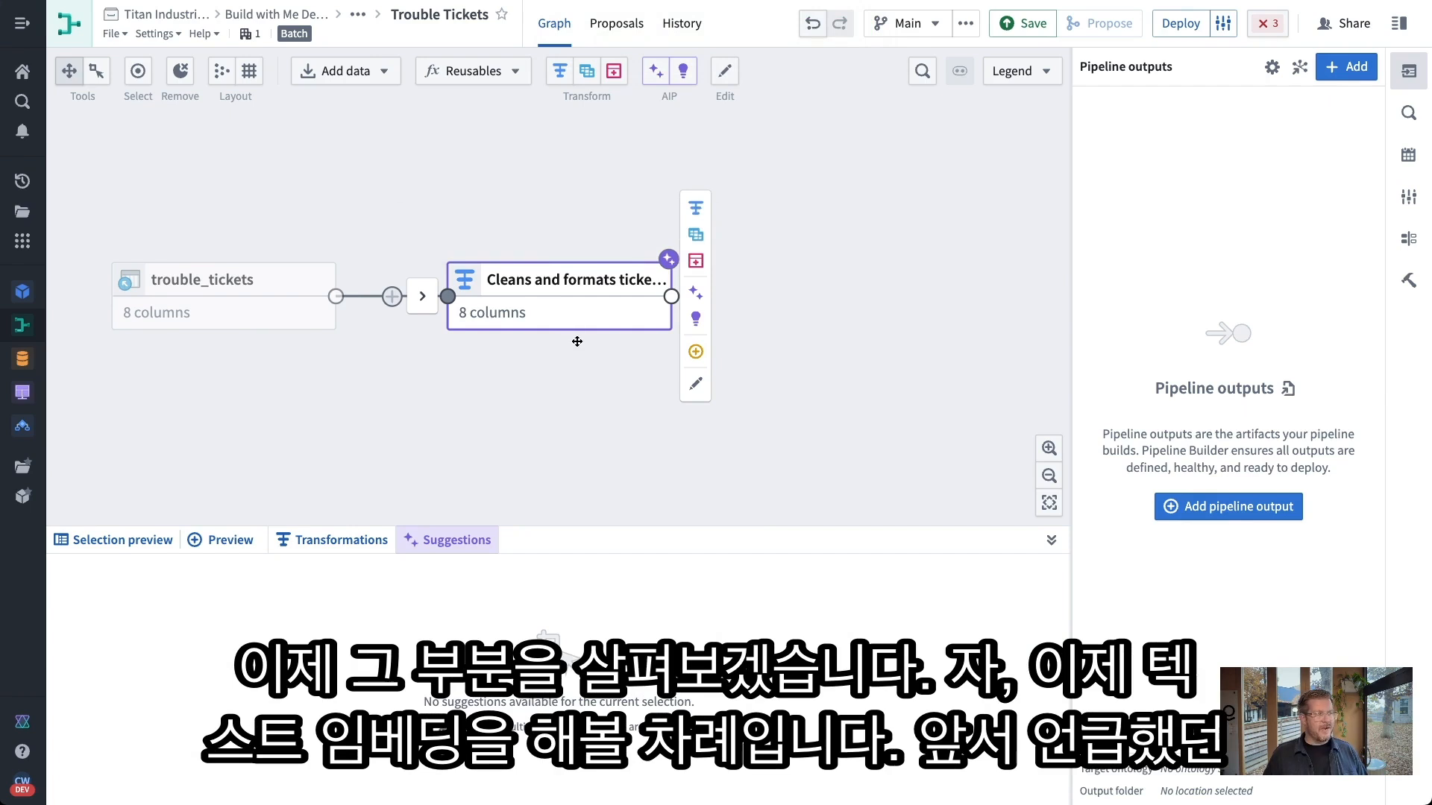
drag(589, 391, 564, 396)
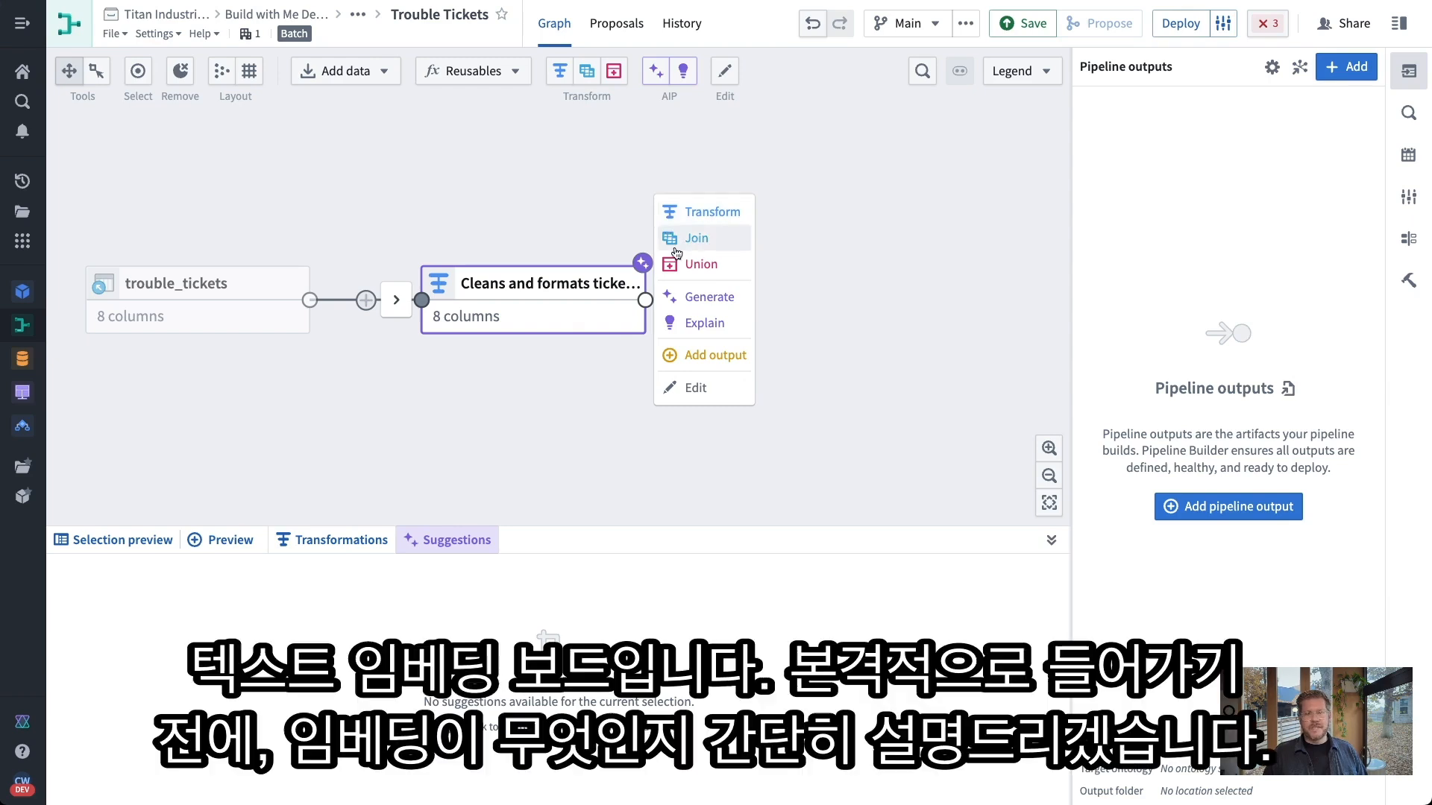
Append a Text to embeddings transform after the cleaning node, then view OpenAI's embeddings explainer
click(706, 214)
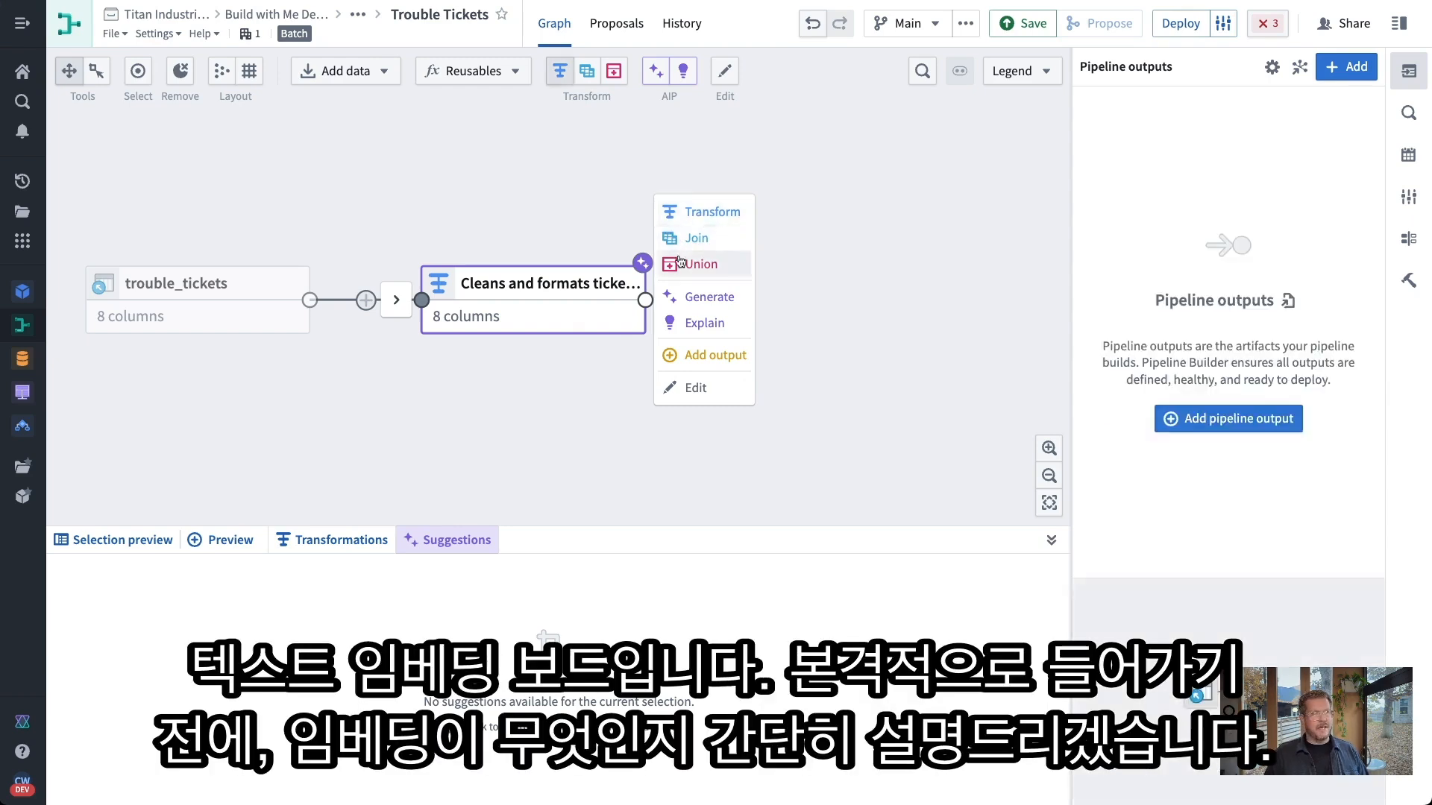
click(329, 144)
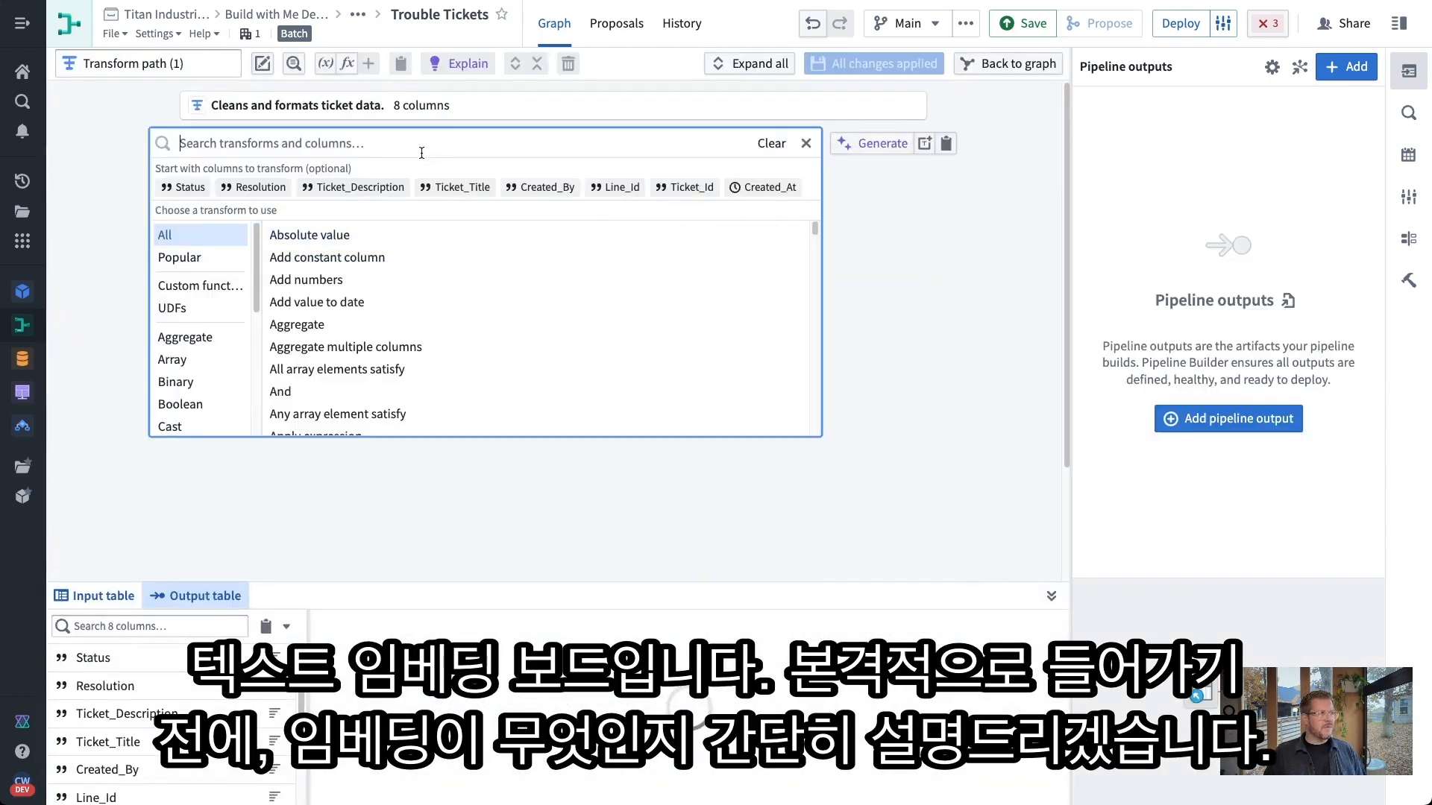
text(embe)
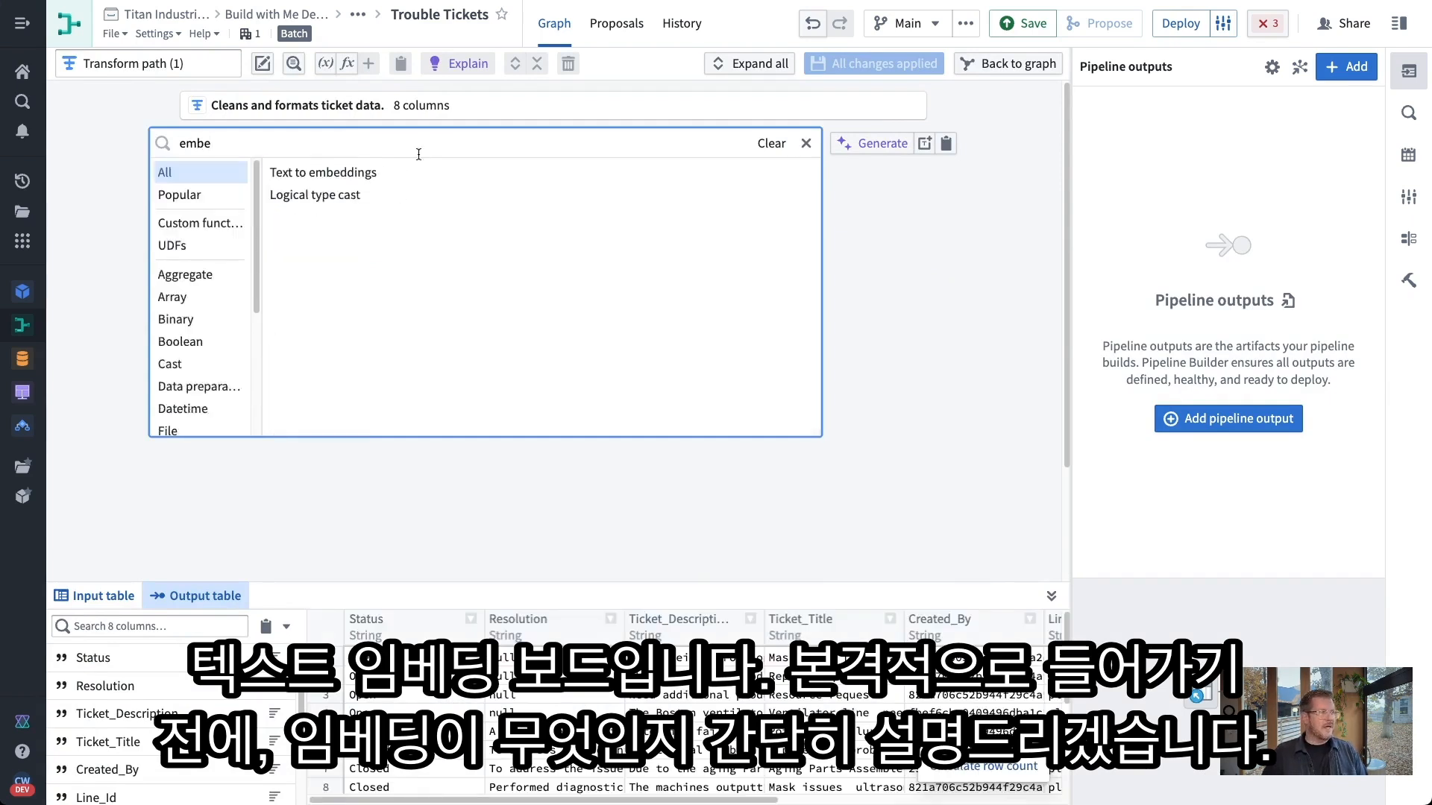
click(323, 172)
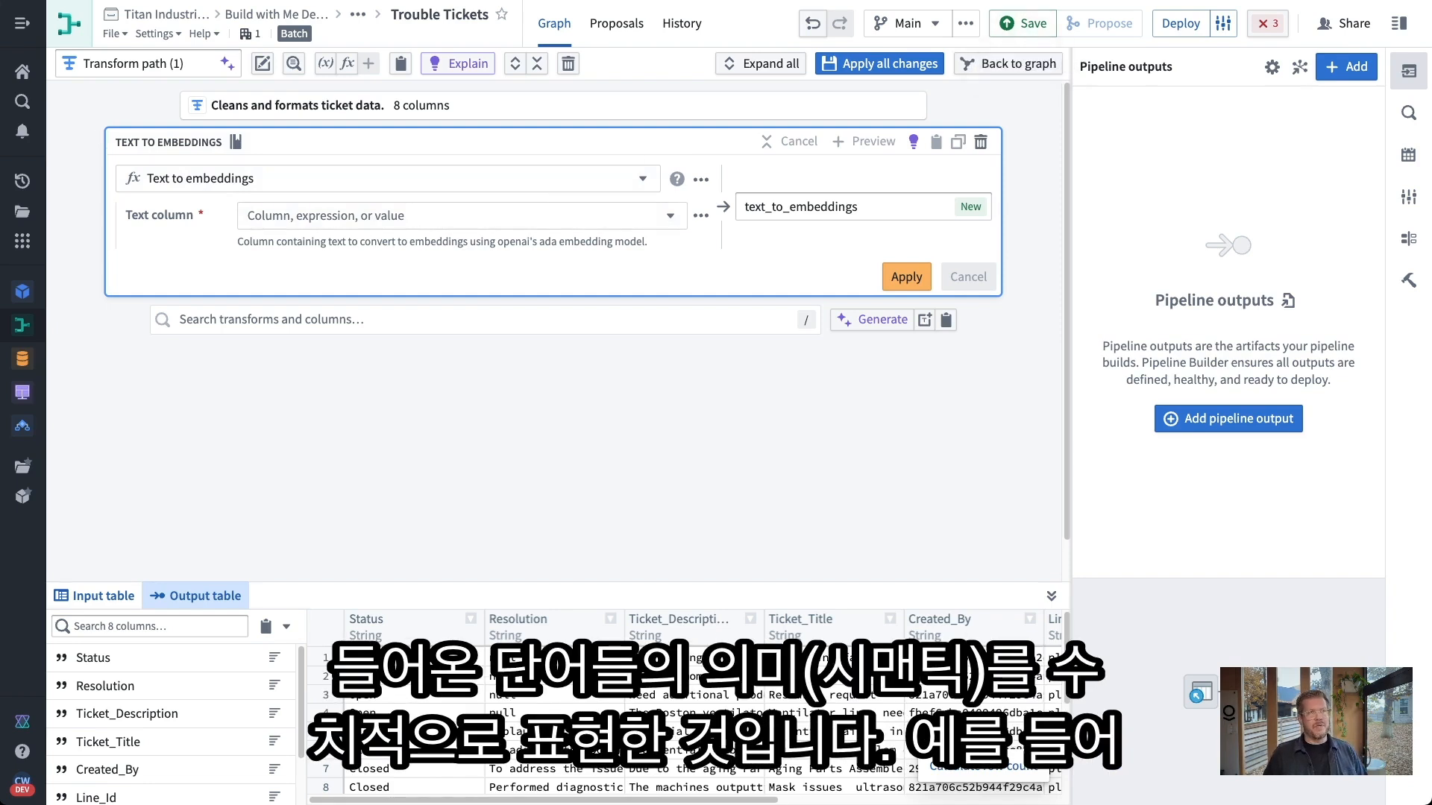
click(1048, 1)
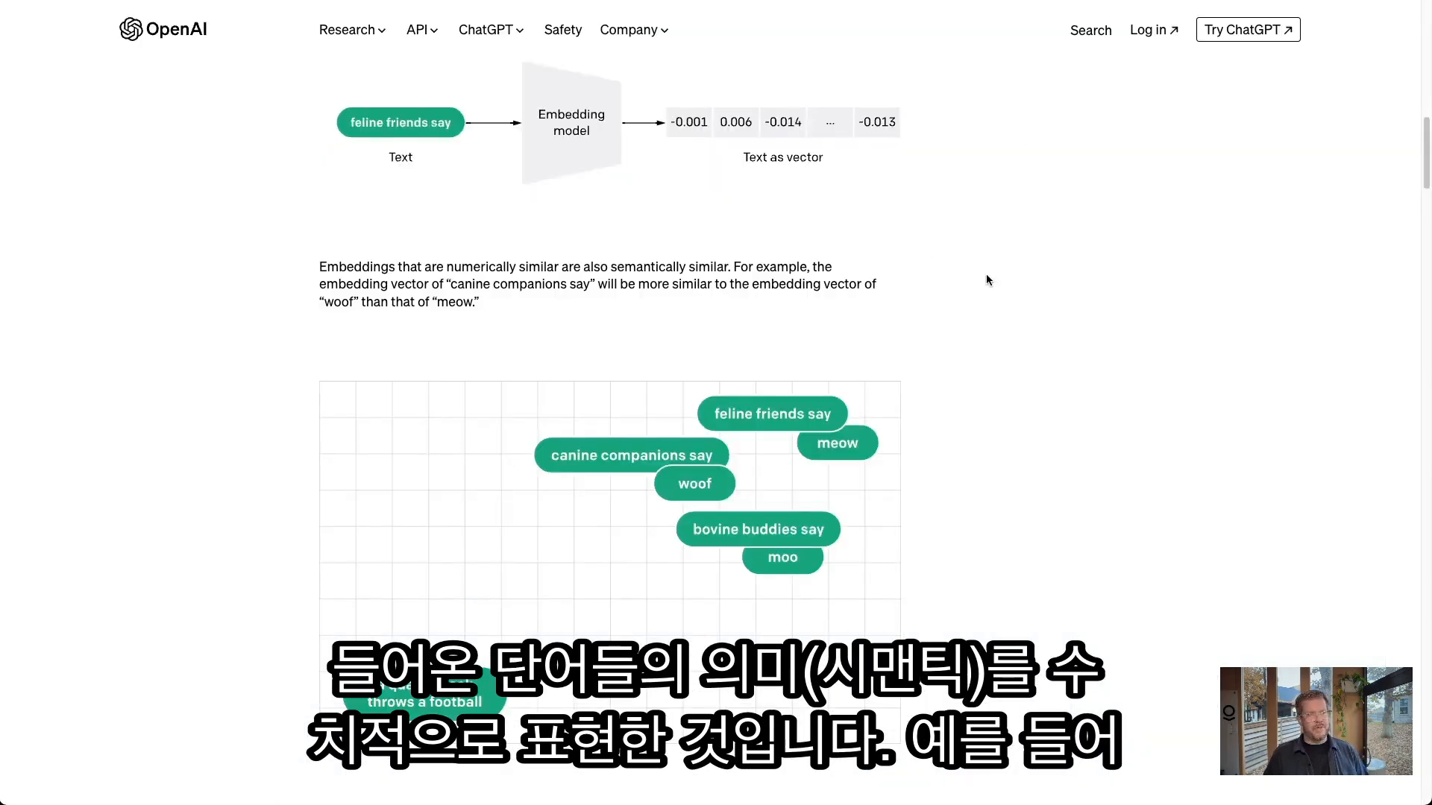
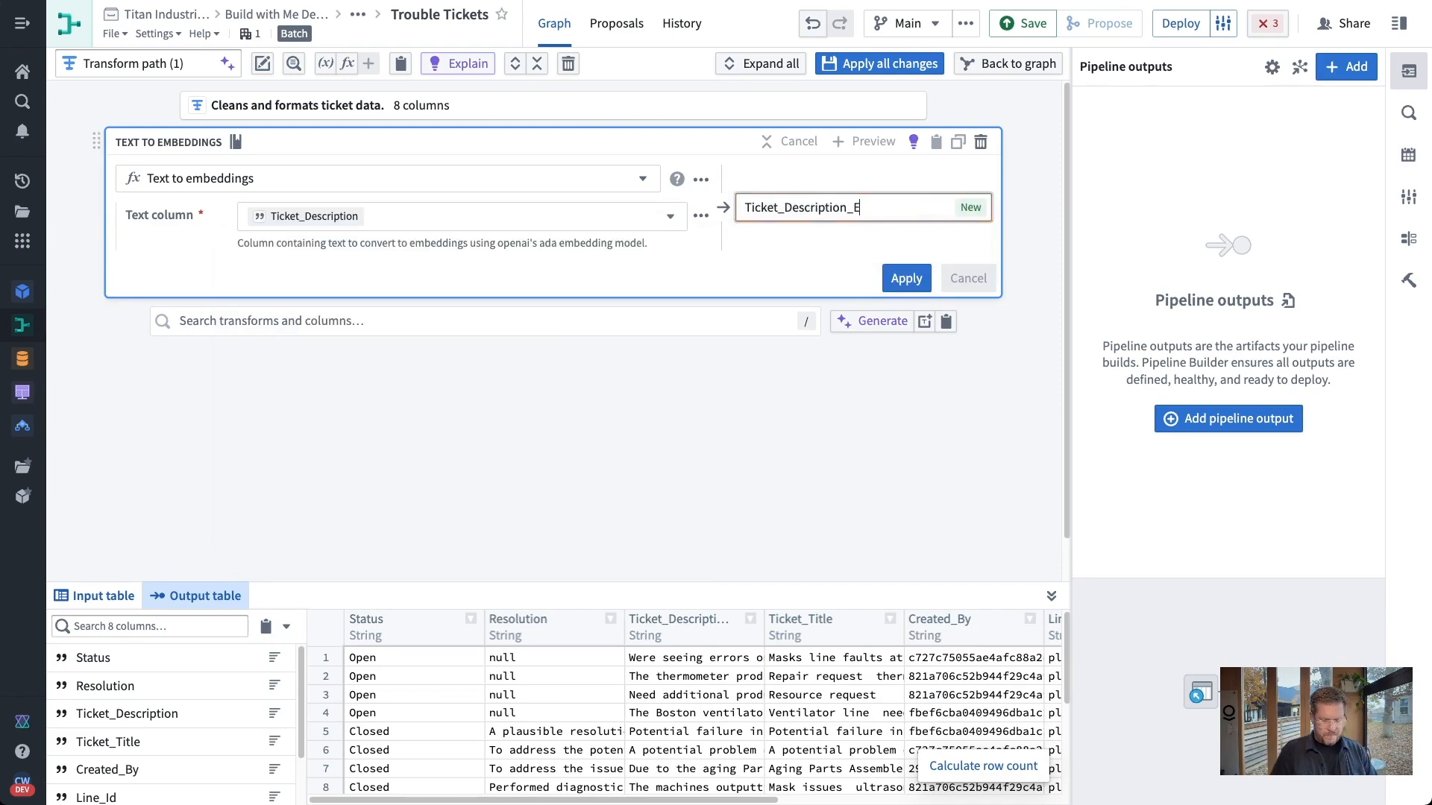
Name the embeddings output Ticket_Description_Embeddings and apply the transform
text(mbeddings)
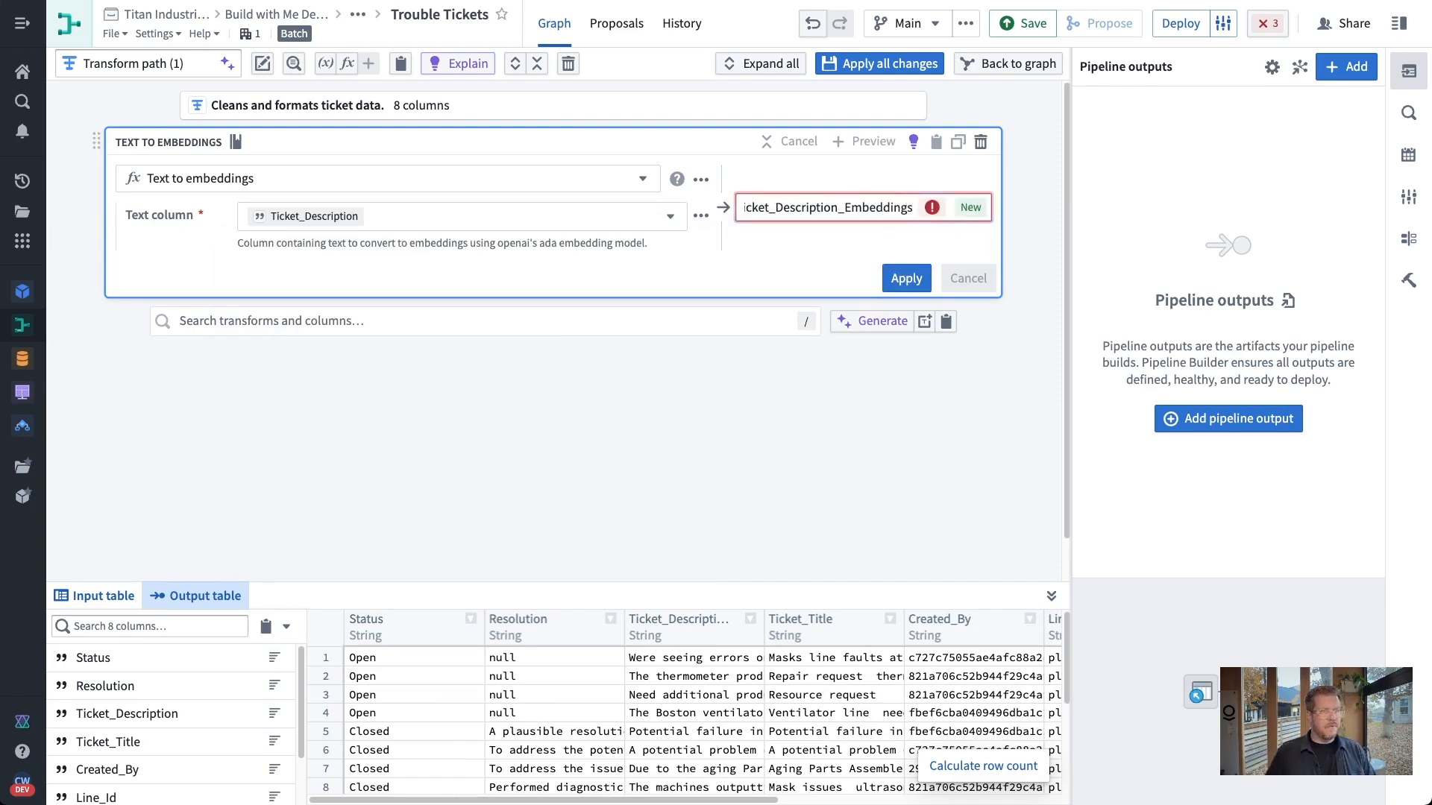
click(906, 278)
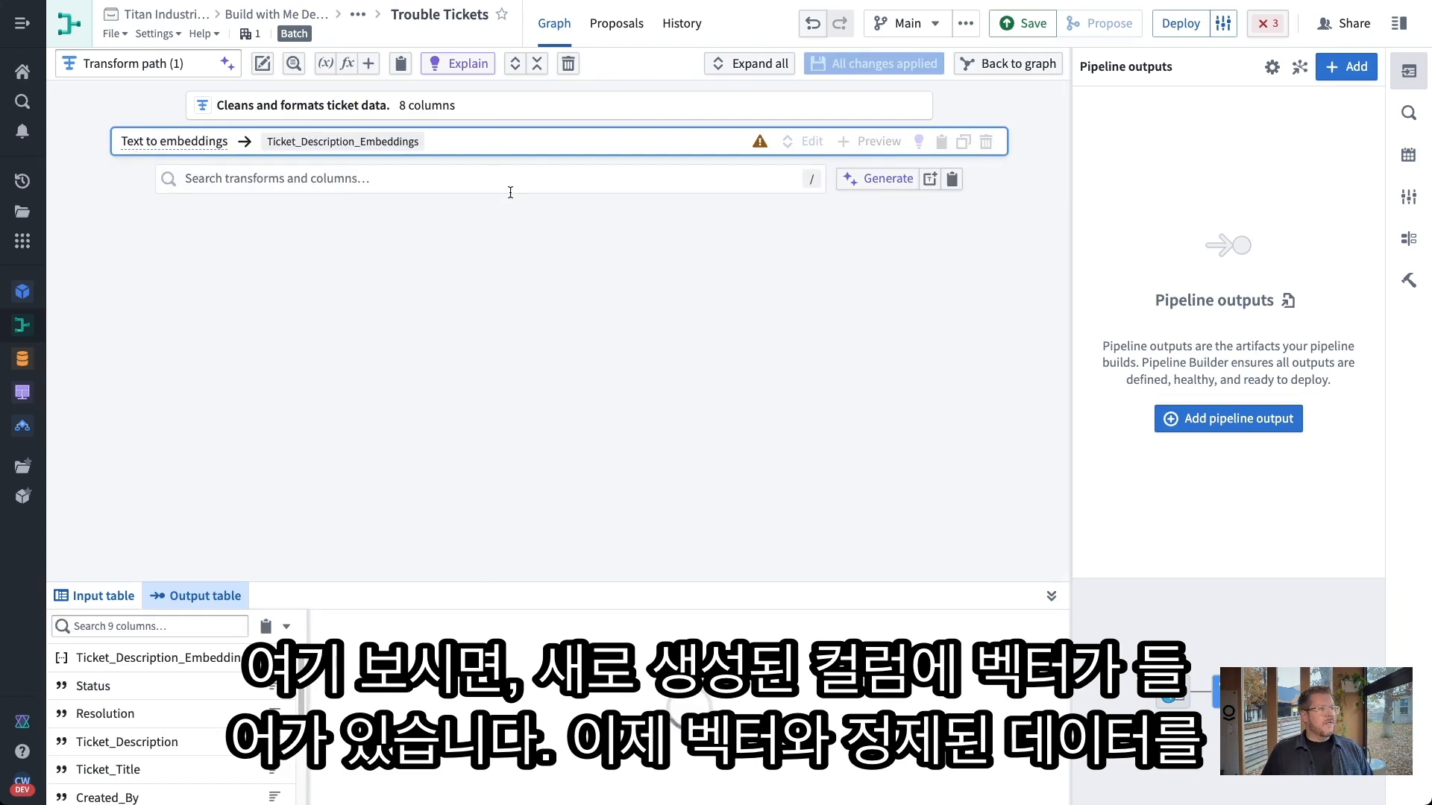
Add a second Text to embeddings transform on Resolution, with its output named Resolution_Embeddings
click(693, 180)
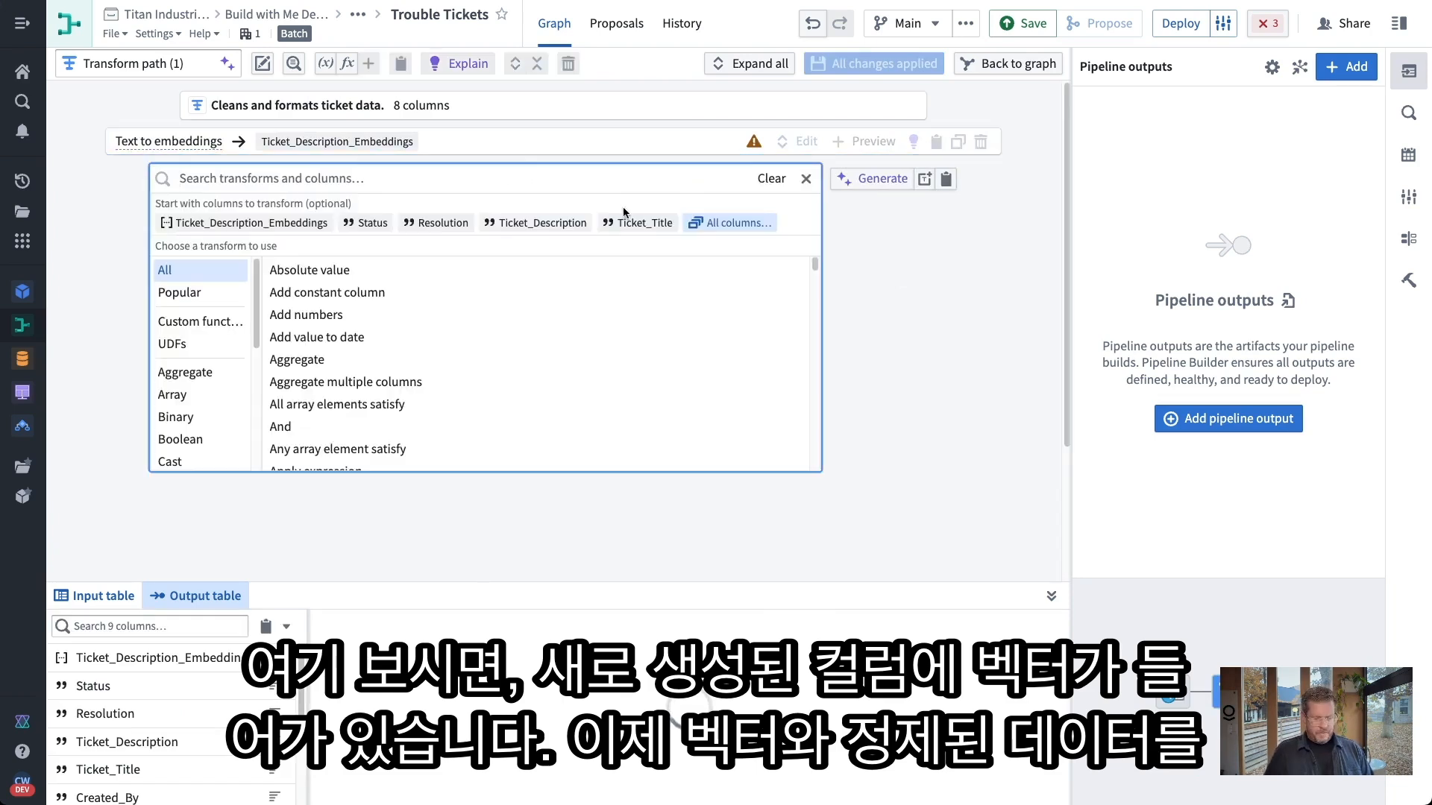
text(embe)
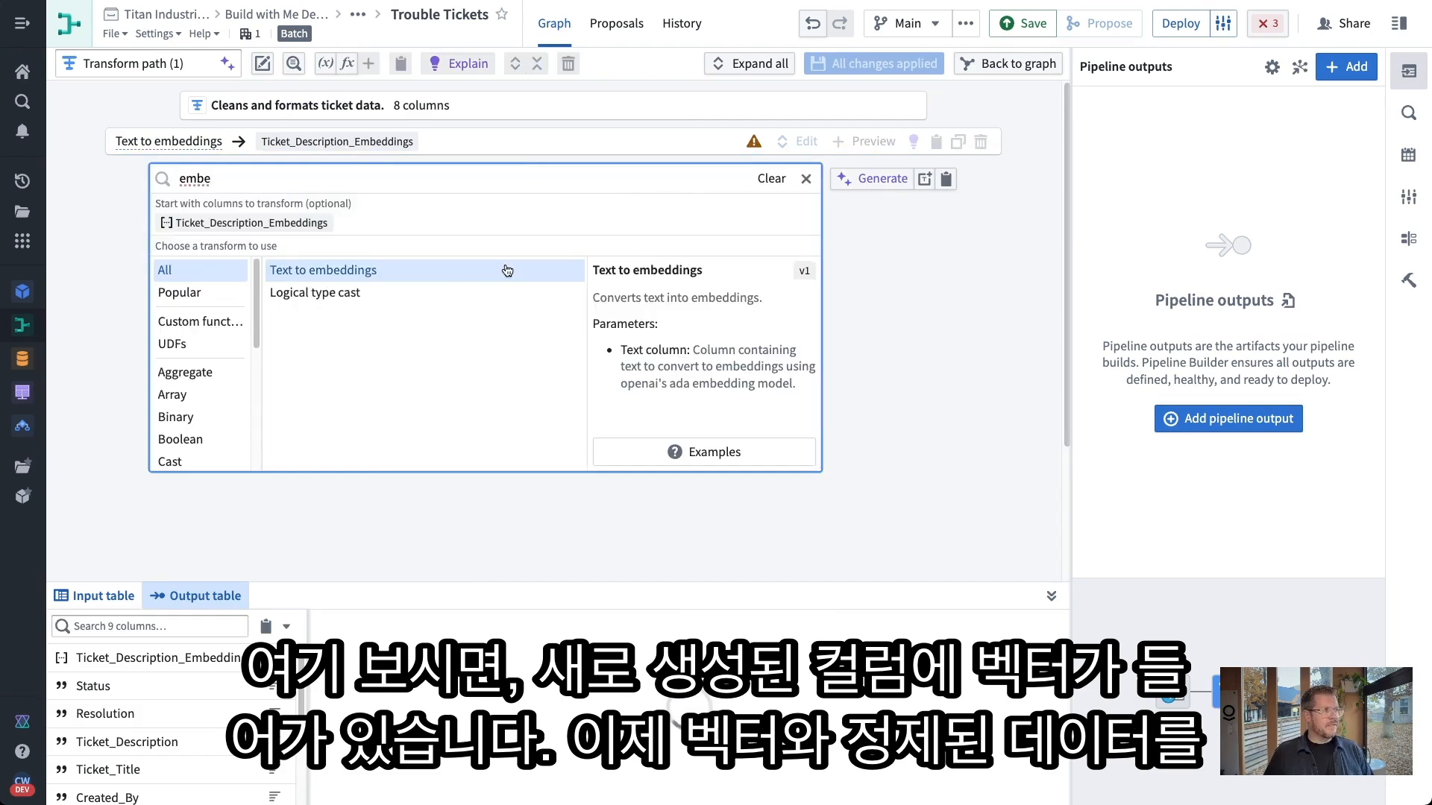
click(507, 270)
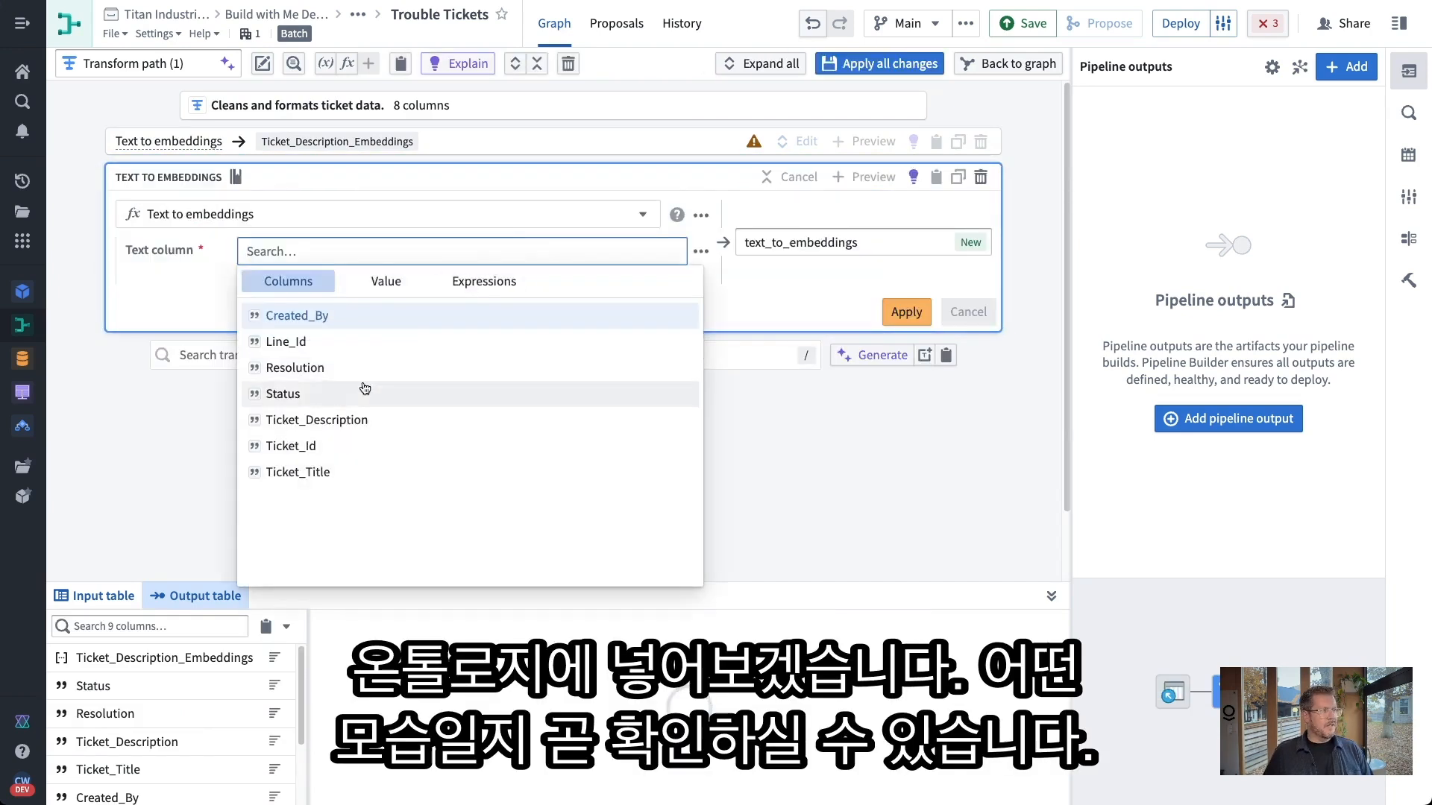
click(362, 368)
click(887, 251)
click(887, 241)
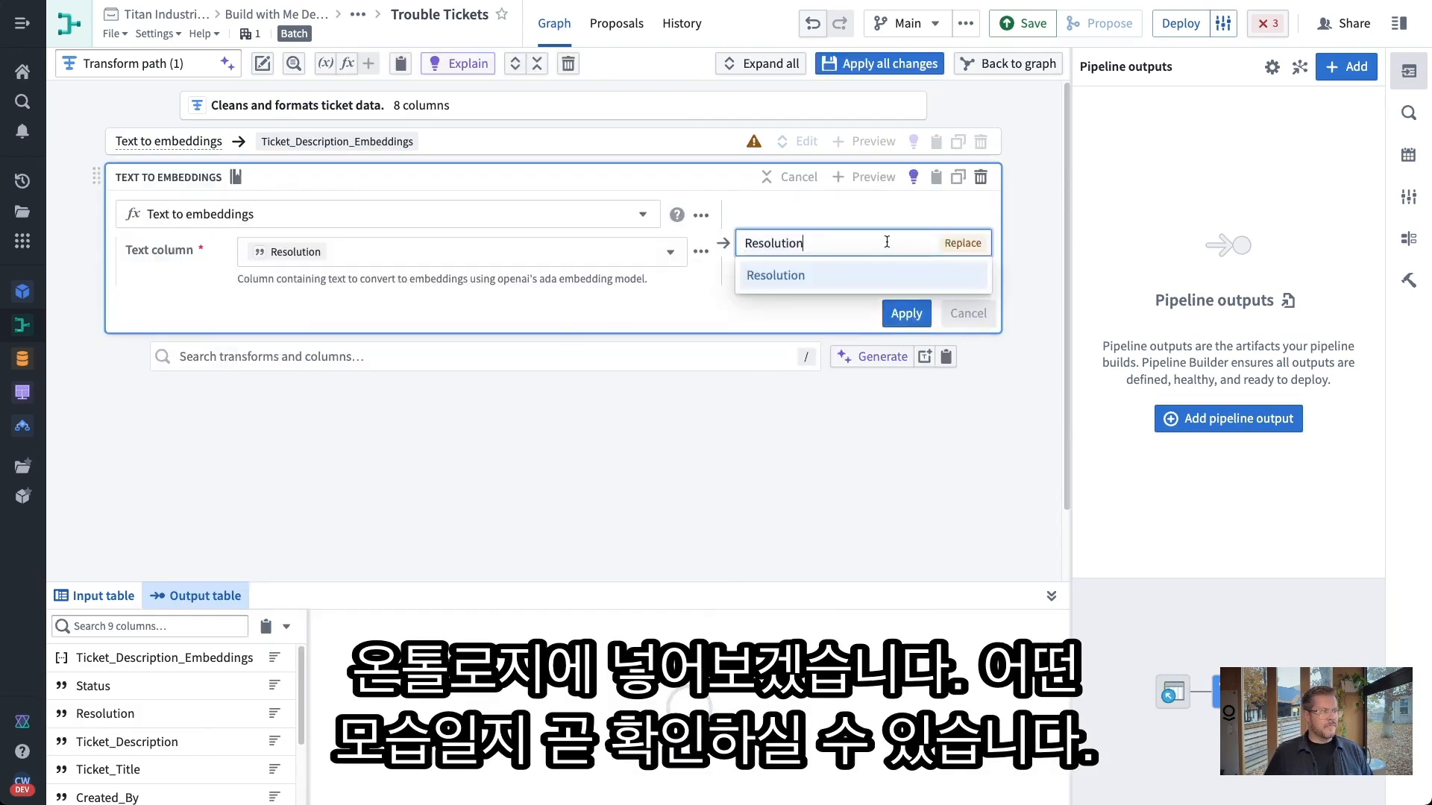
text(_Embed)
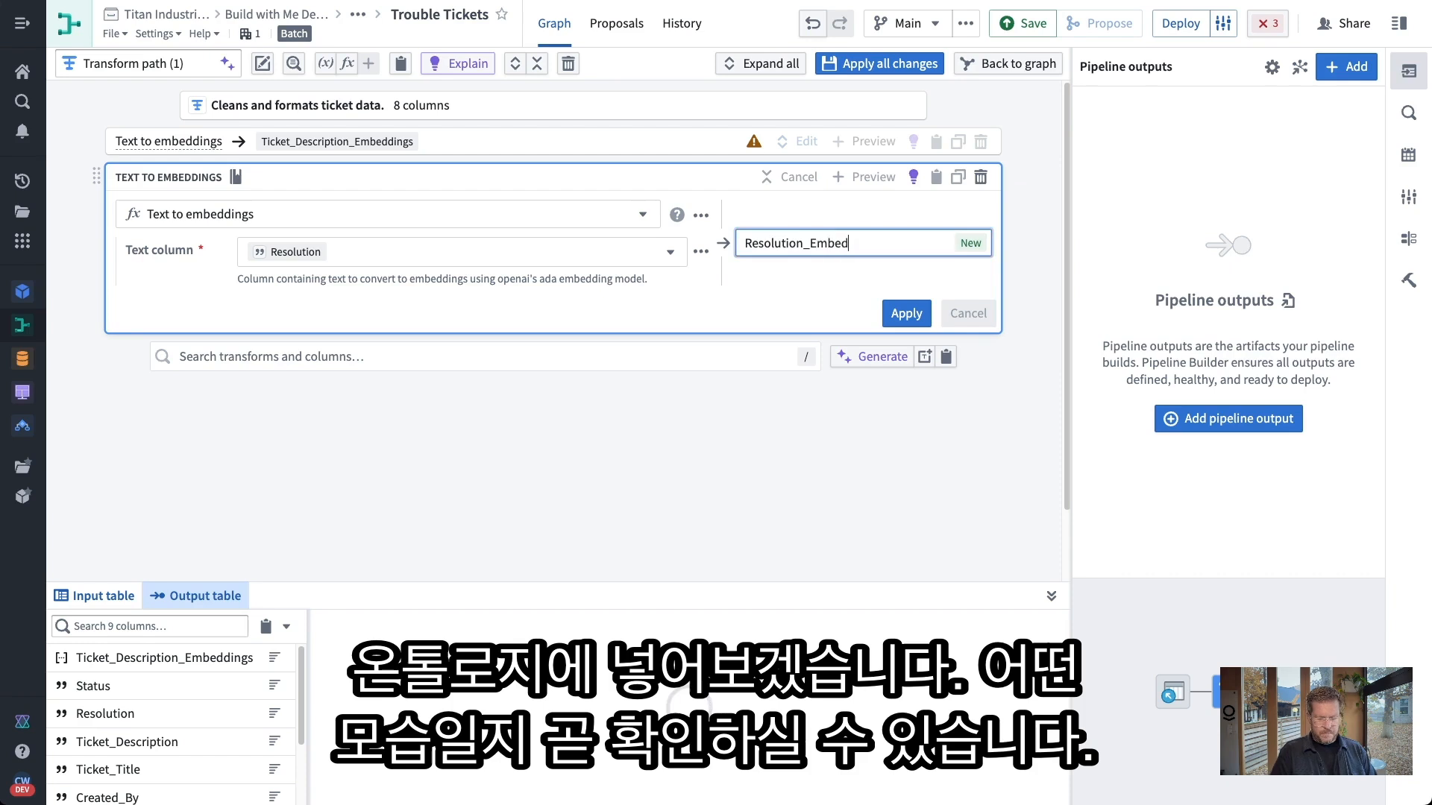
text(dings)
click(895, 314)
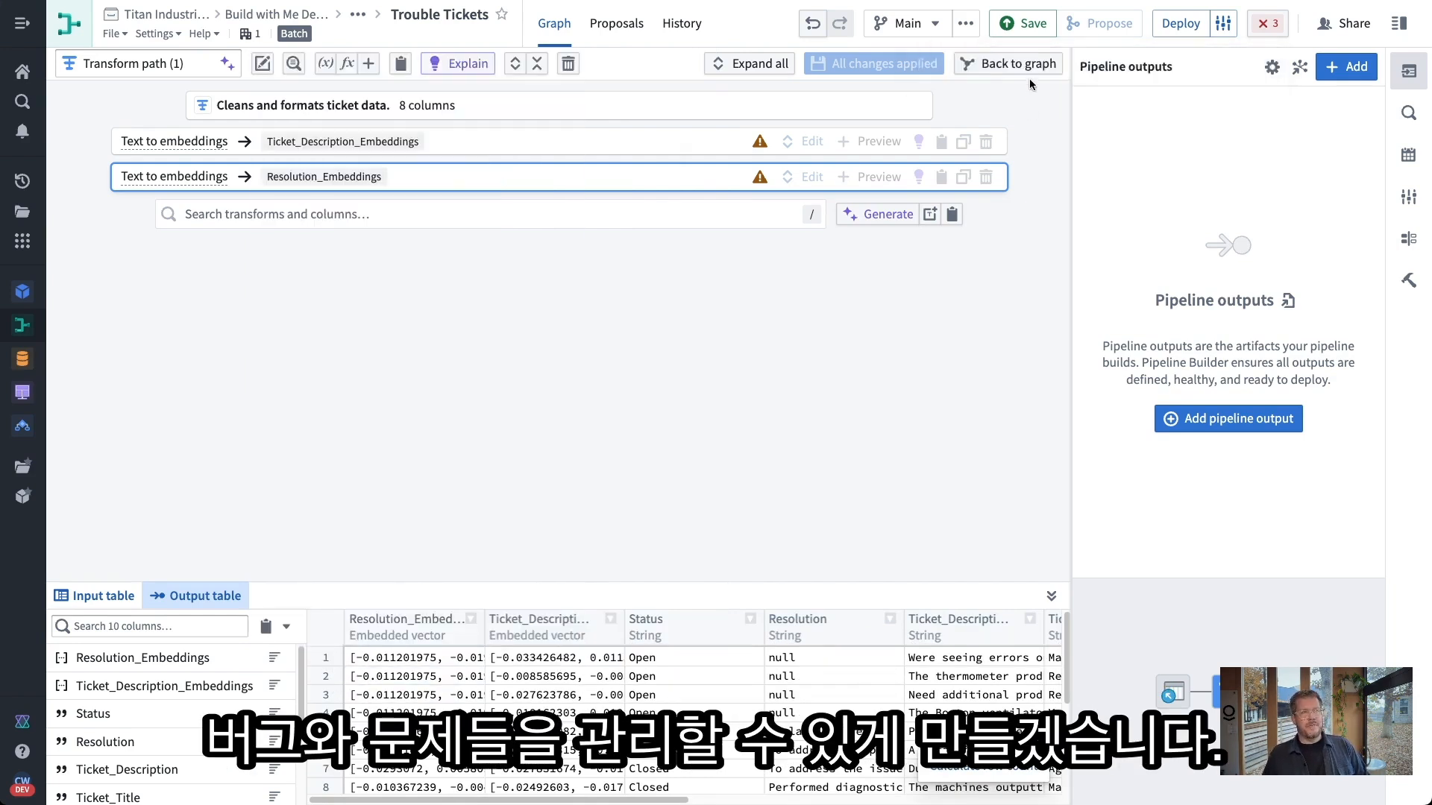
click(1022, 71)
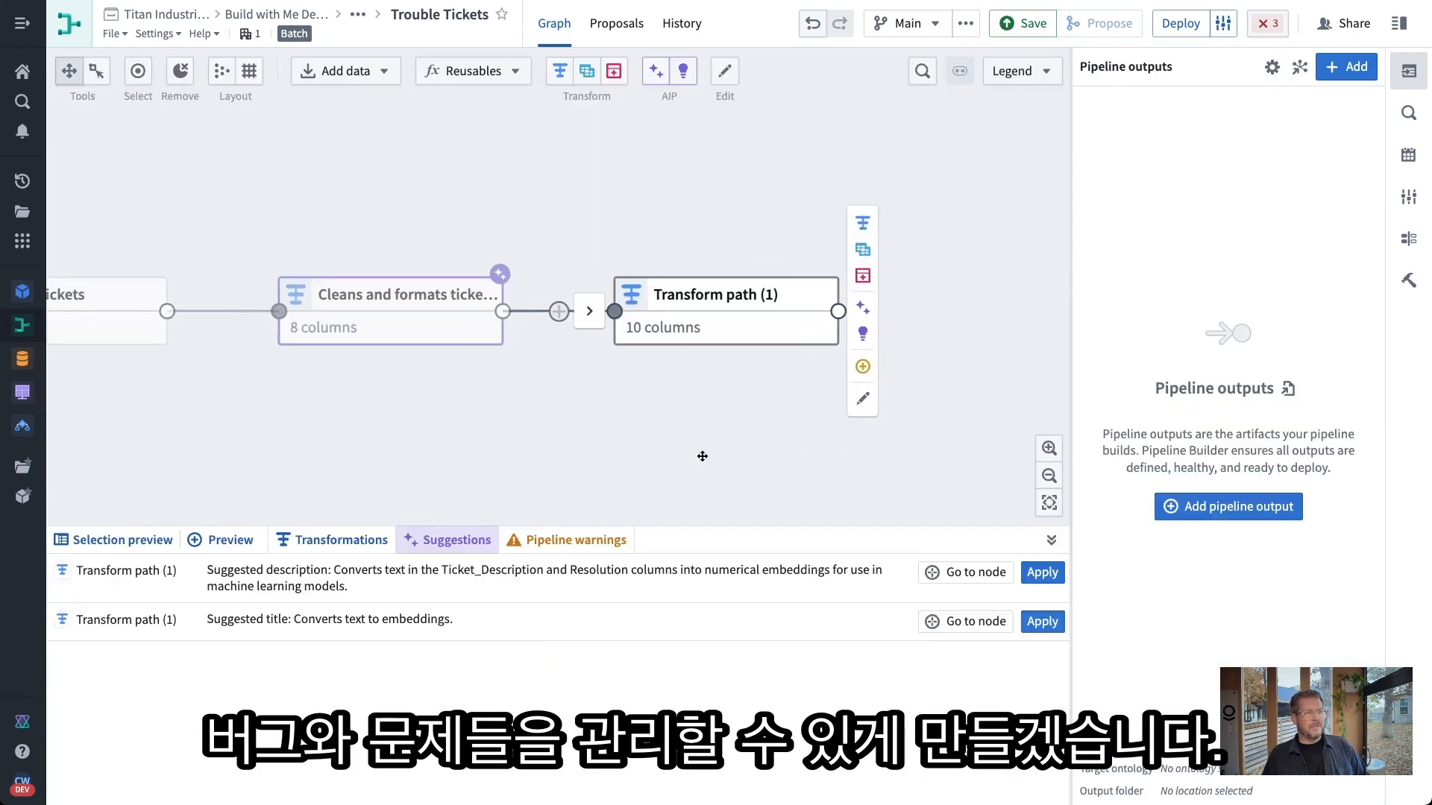
Accept the suggested title and description for the embeddings transform
click(1044, 575)
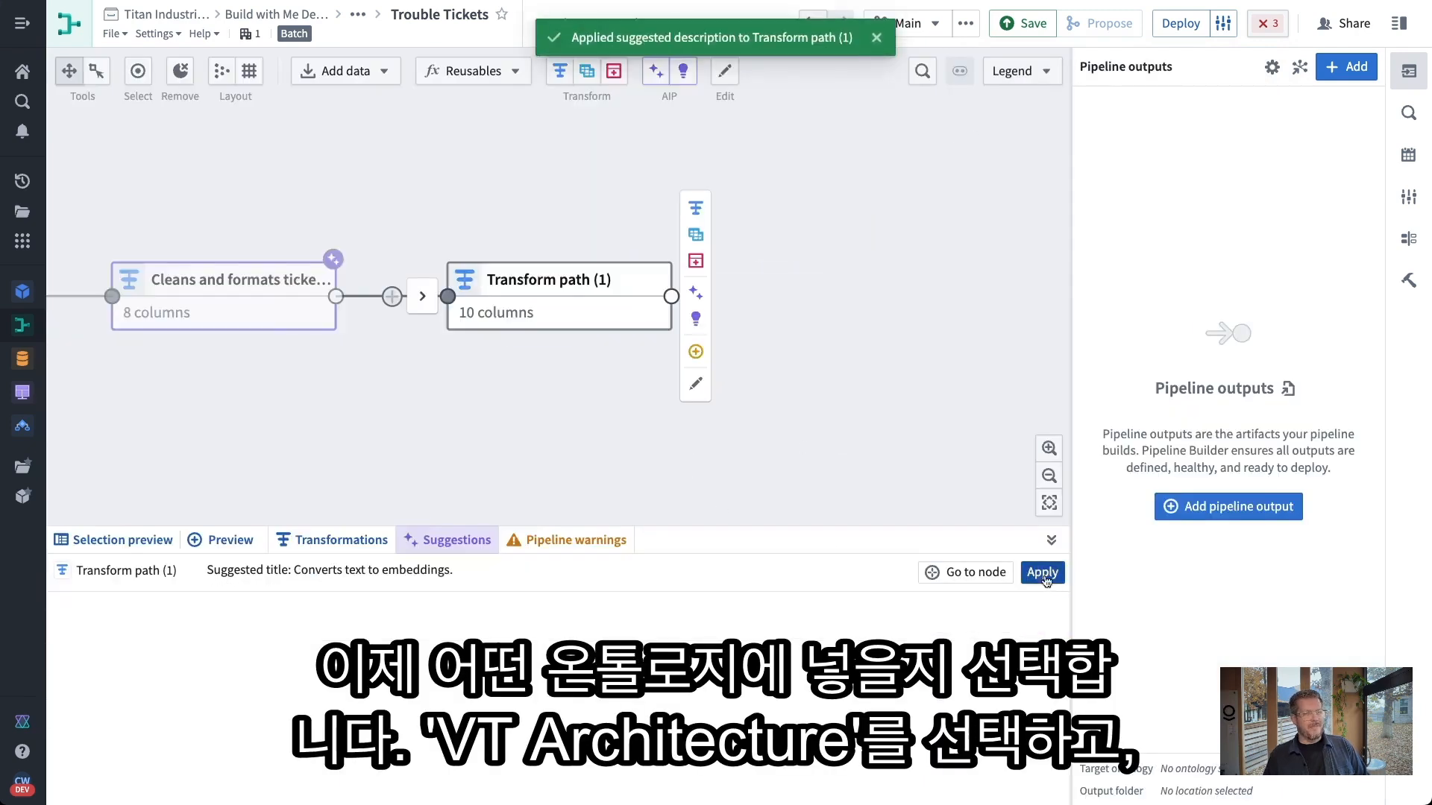
click(1043, 578)
drag(851, 463, 798, 460)
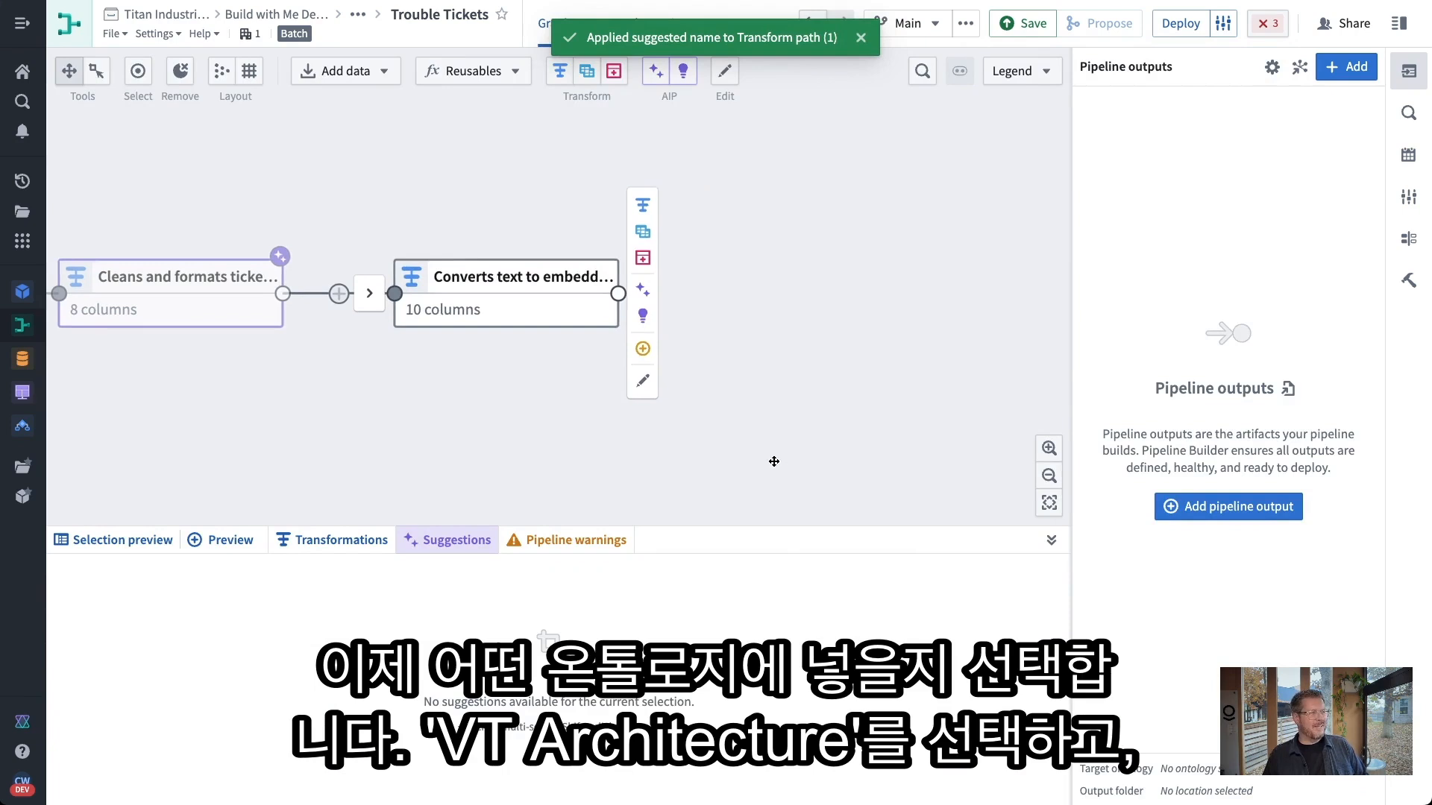
Add a new object type output named '[Titan] Trouble Tickets' after the embeddings transform
click(643, 348)
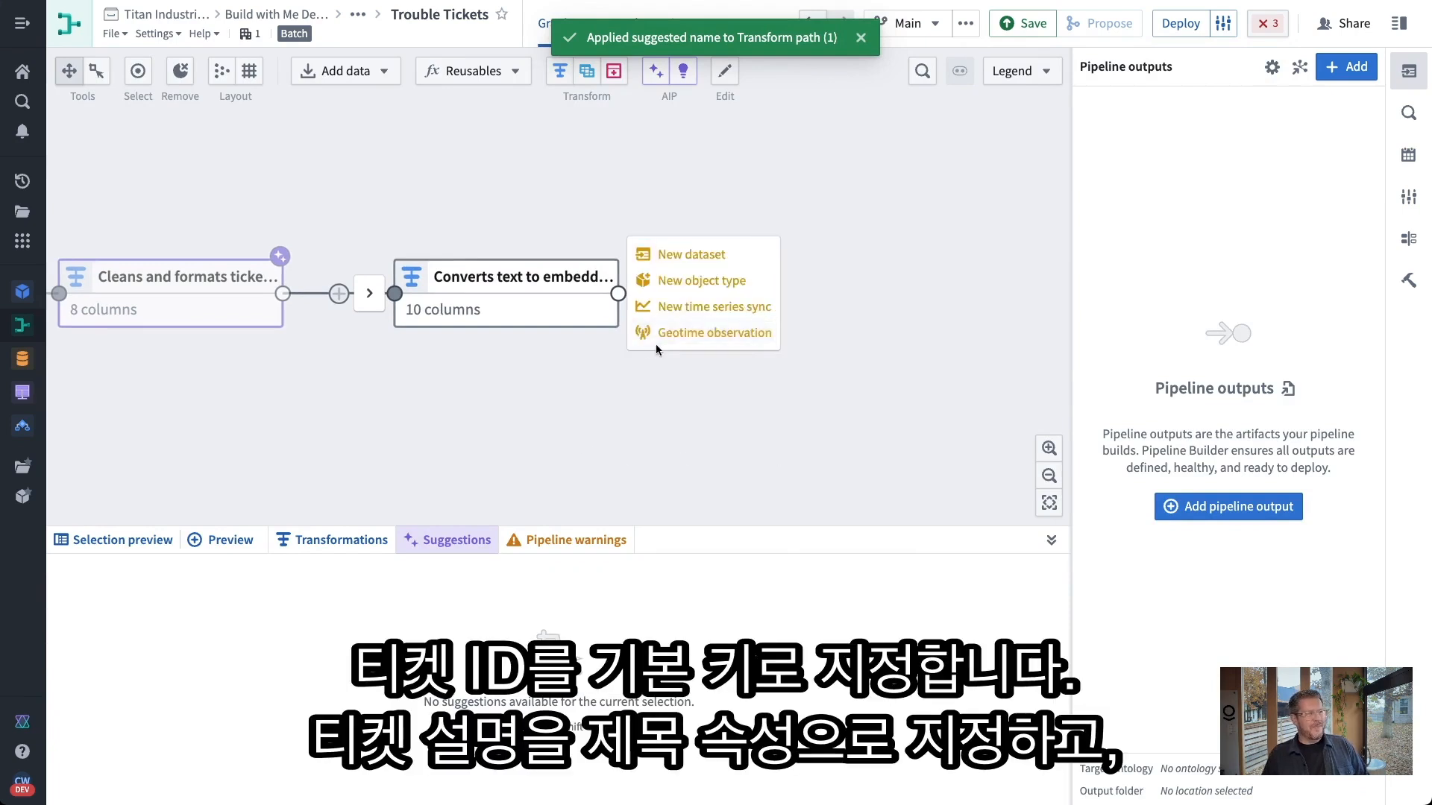
click(656, 280)
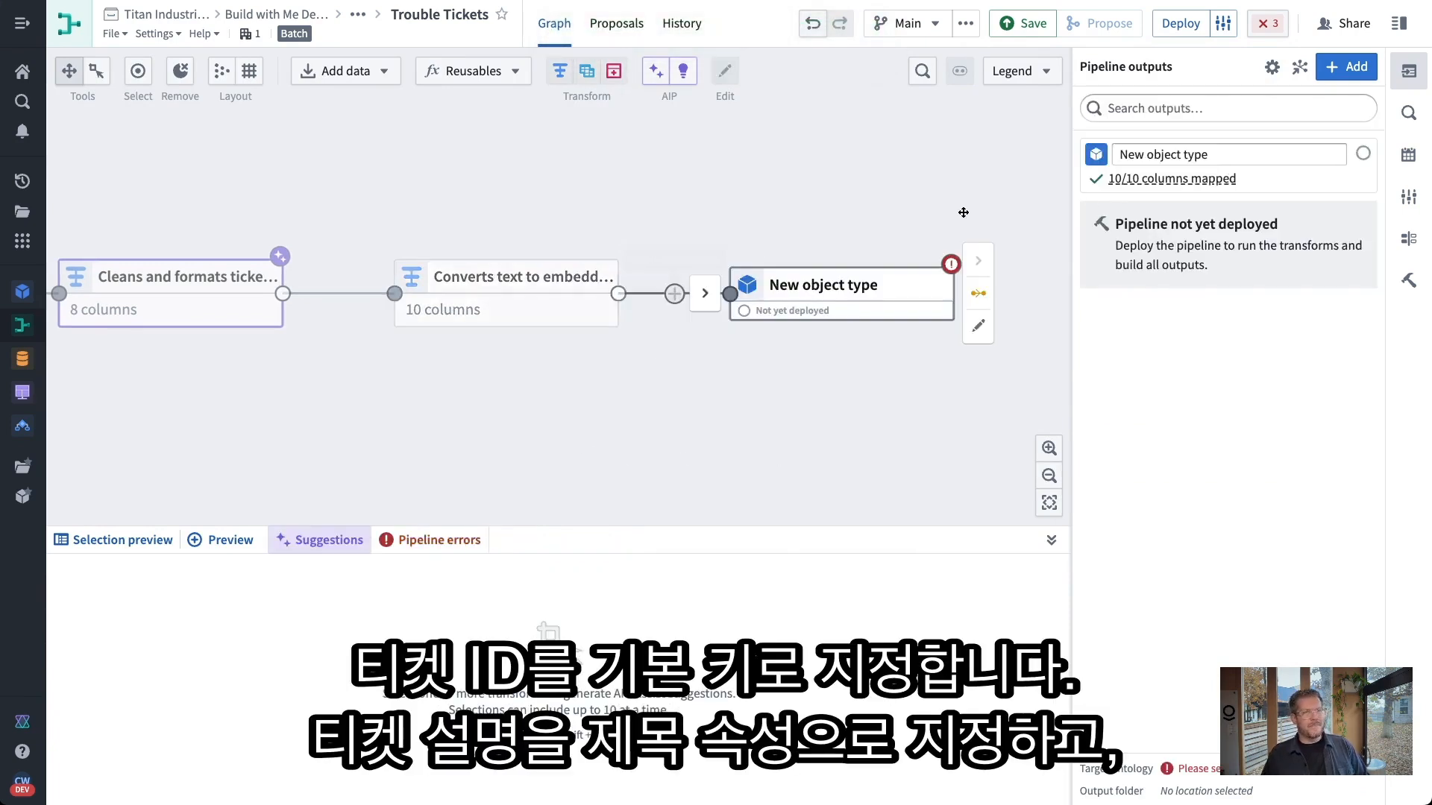
click(1197, 157)
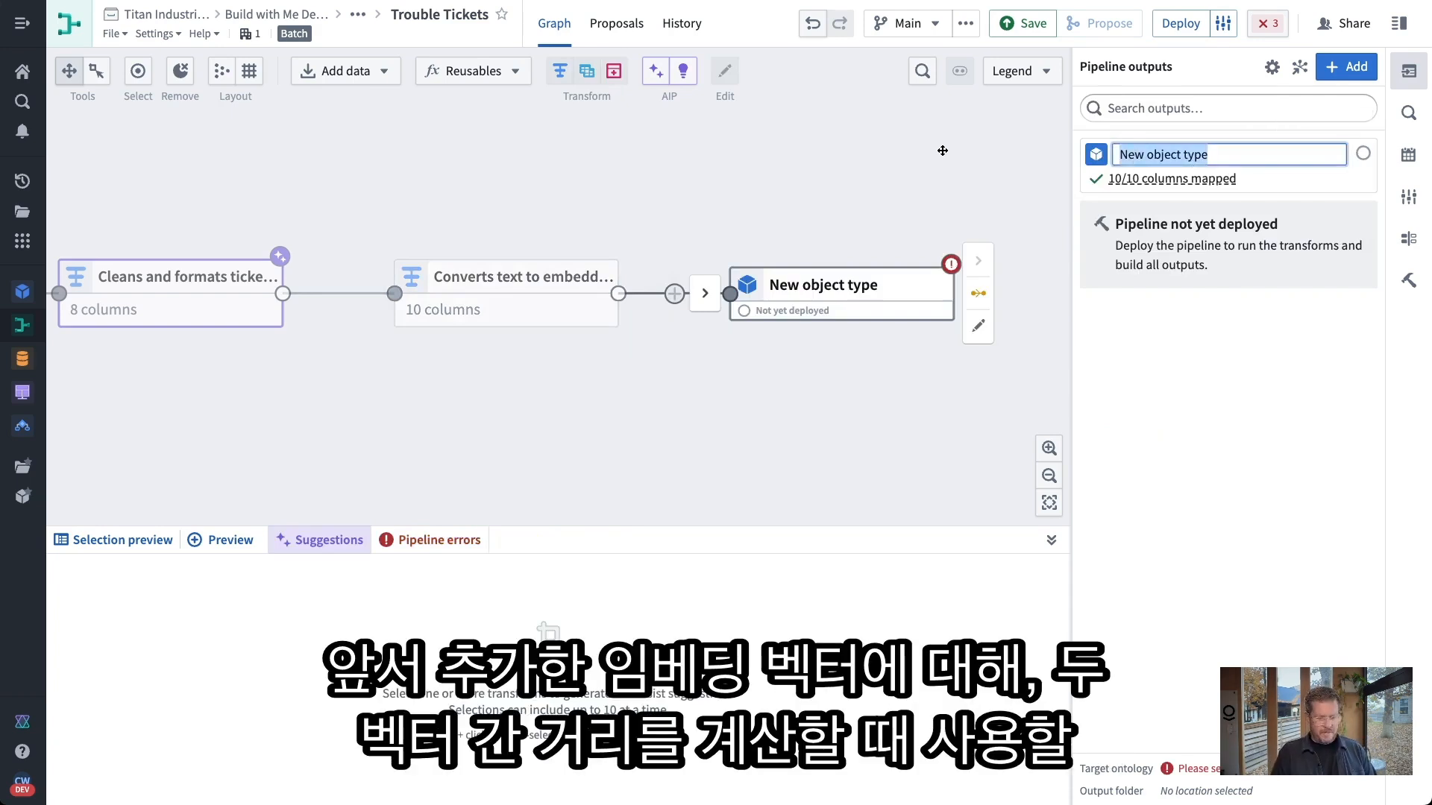
key(BackSpace)
text([Titan] Troub)
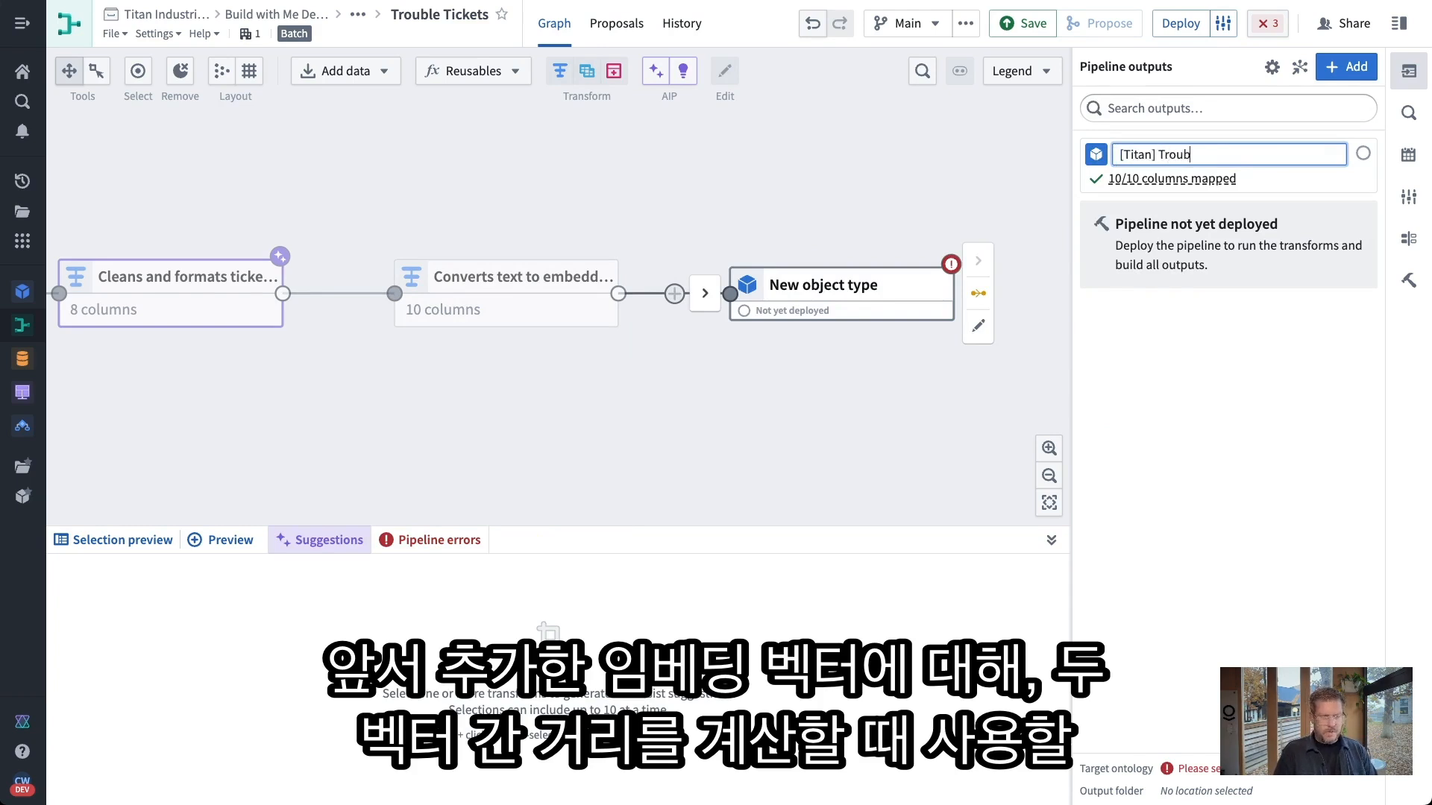
text(le Tickets)
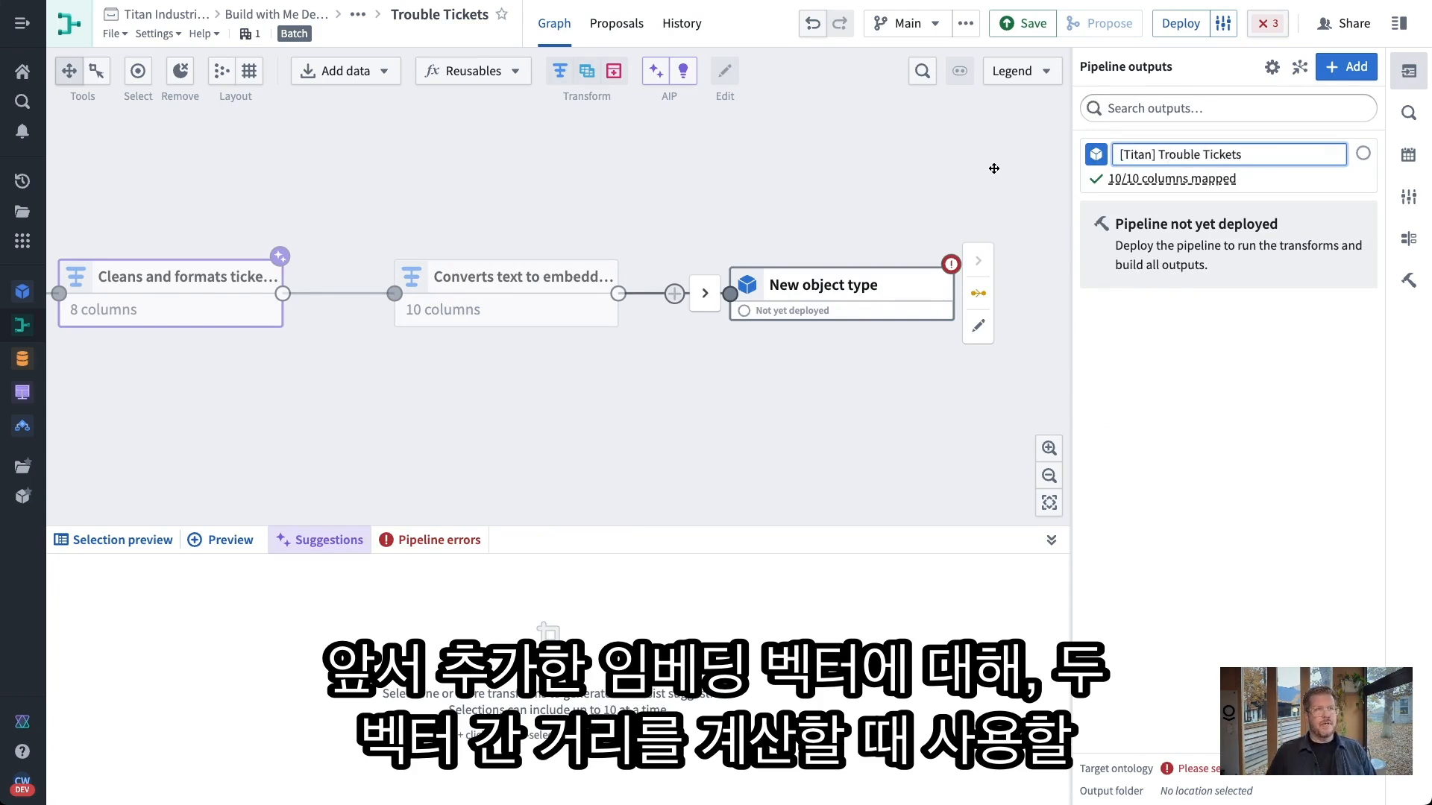
Give the [Titan] Trouble Tickets object type a red Bug icon
click(1097, 155)
click(1112, 229)
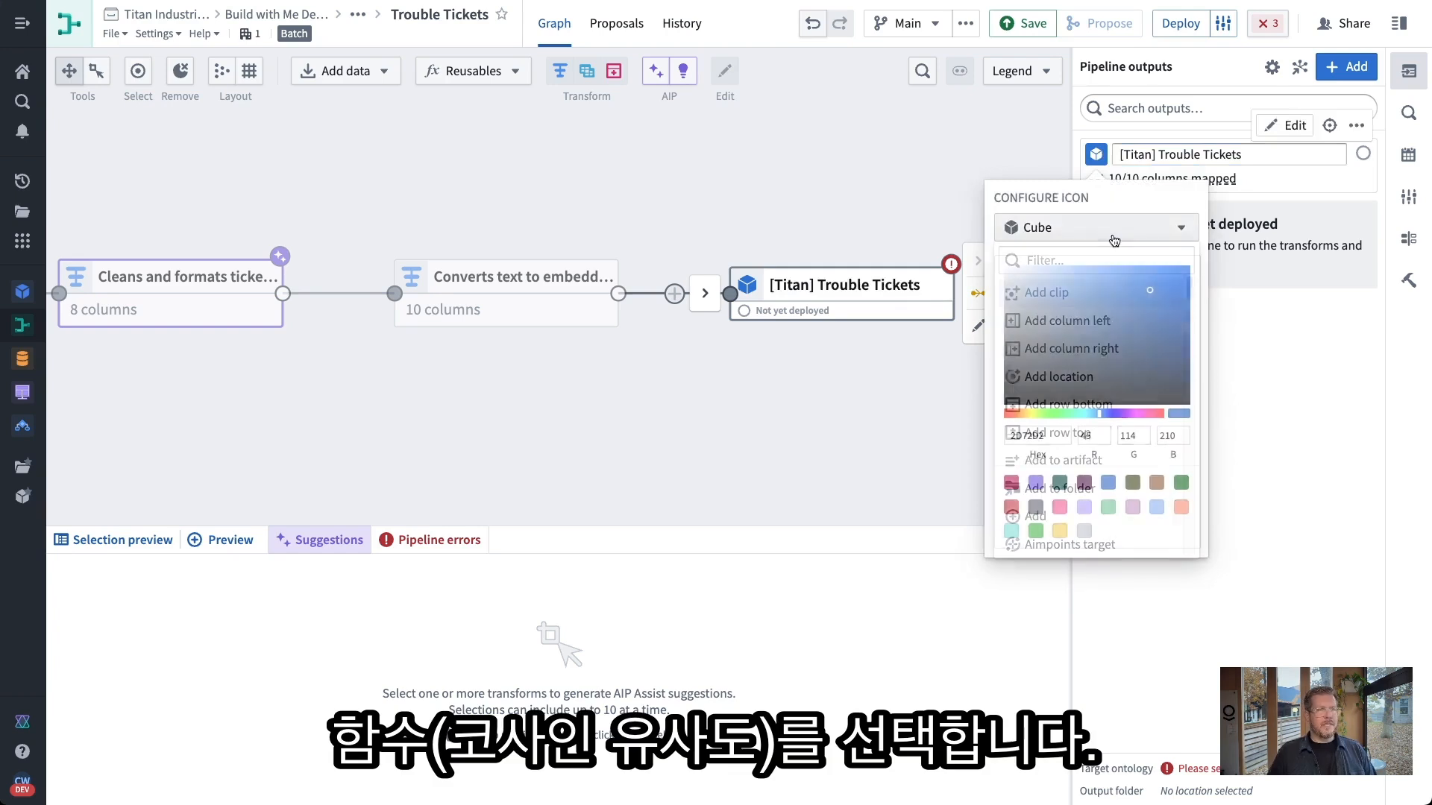
text(bug)
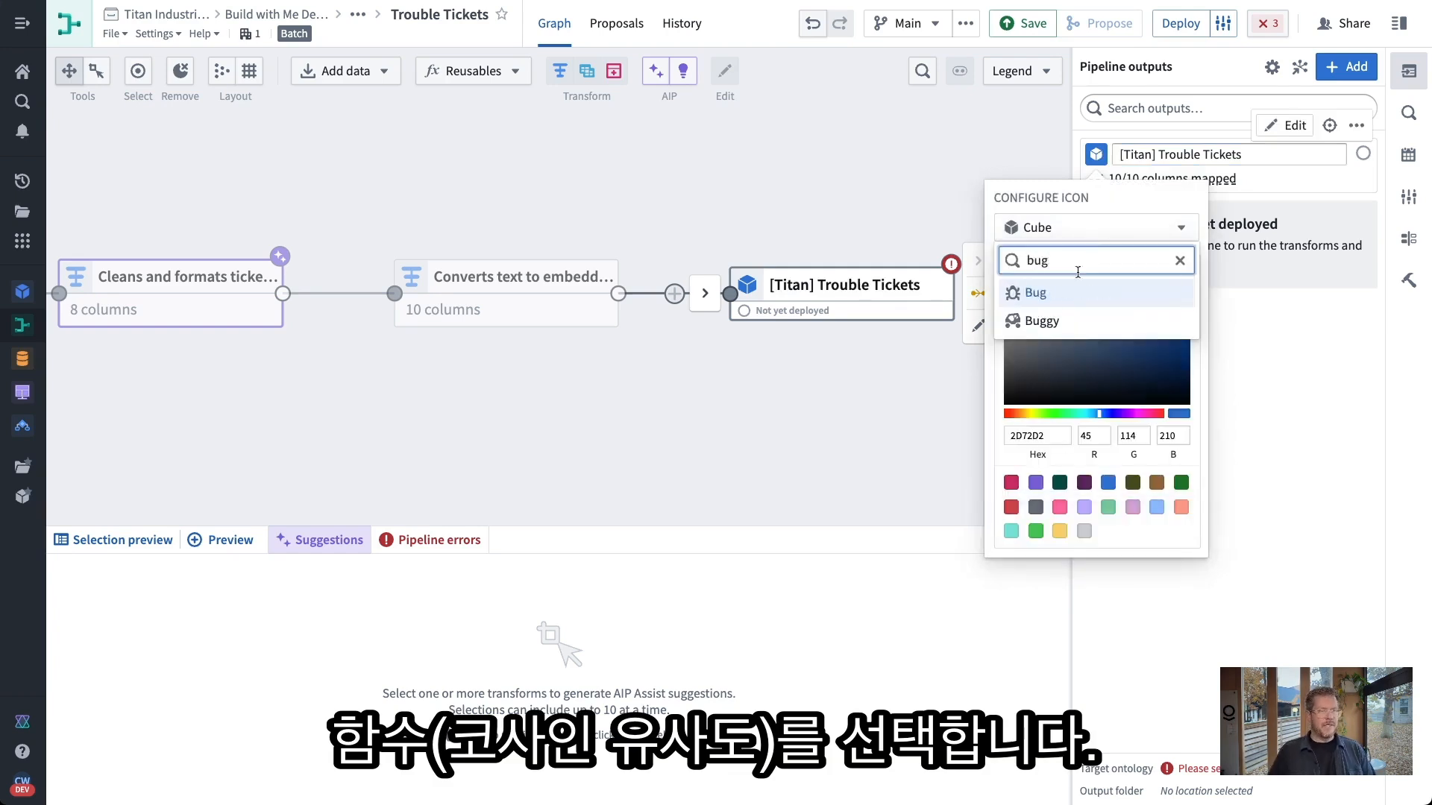
click(1077, 294)
click(1012, 507)
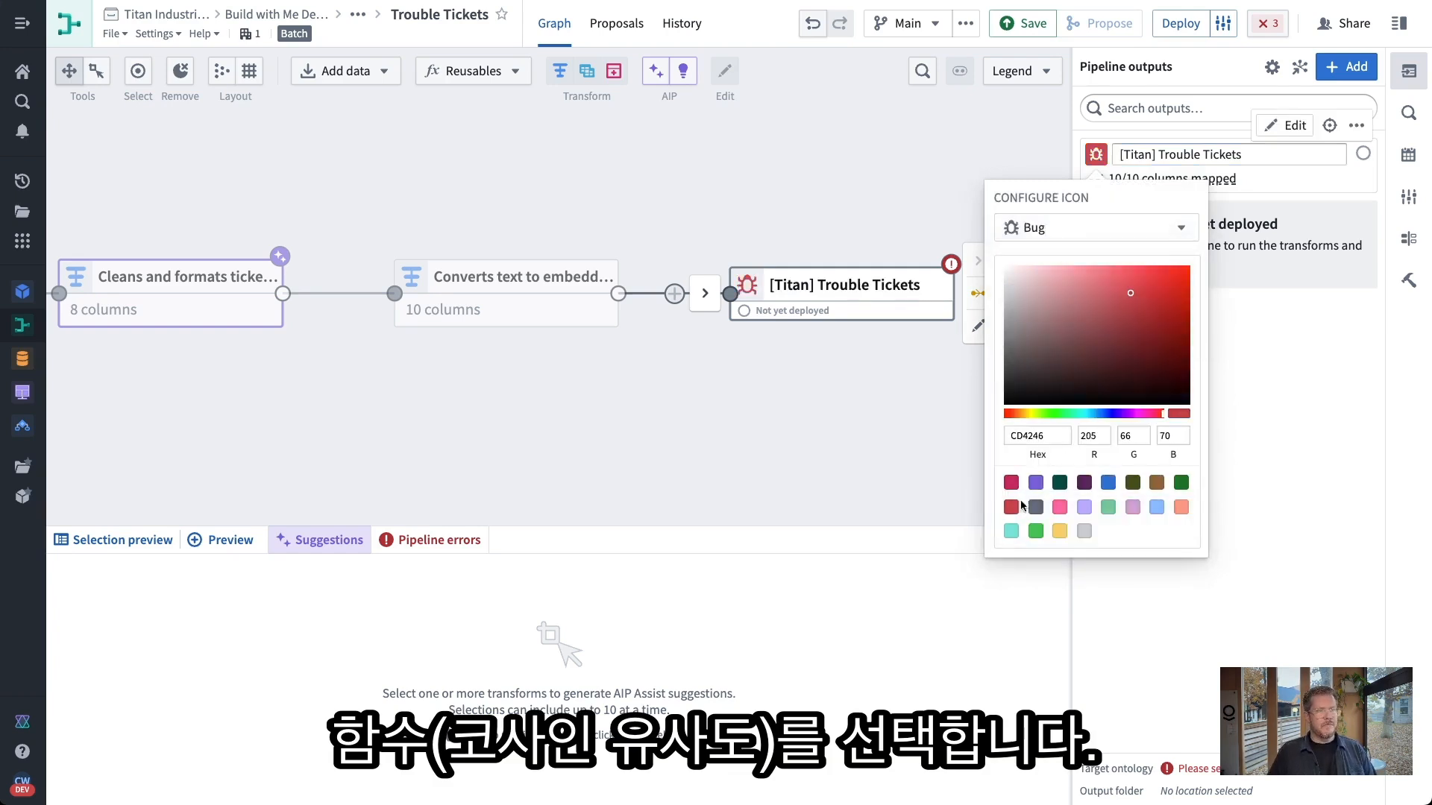
click(1259, 447)
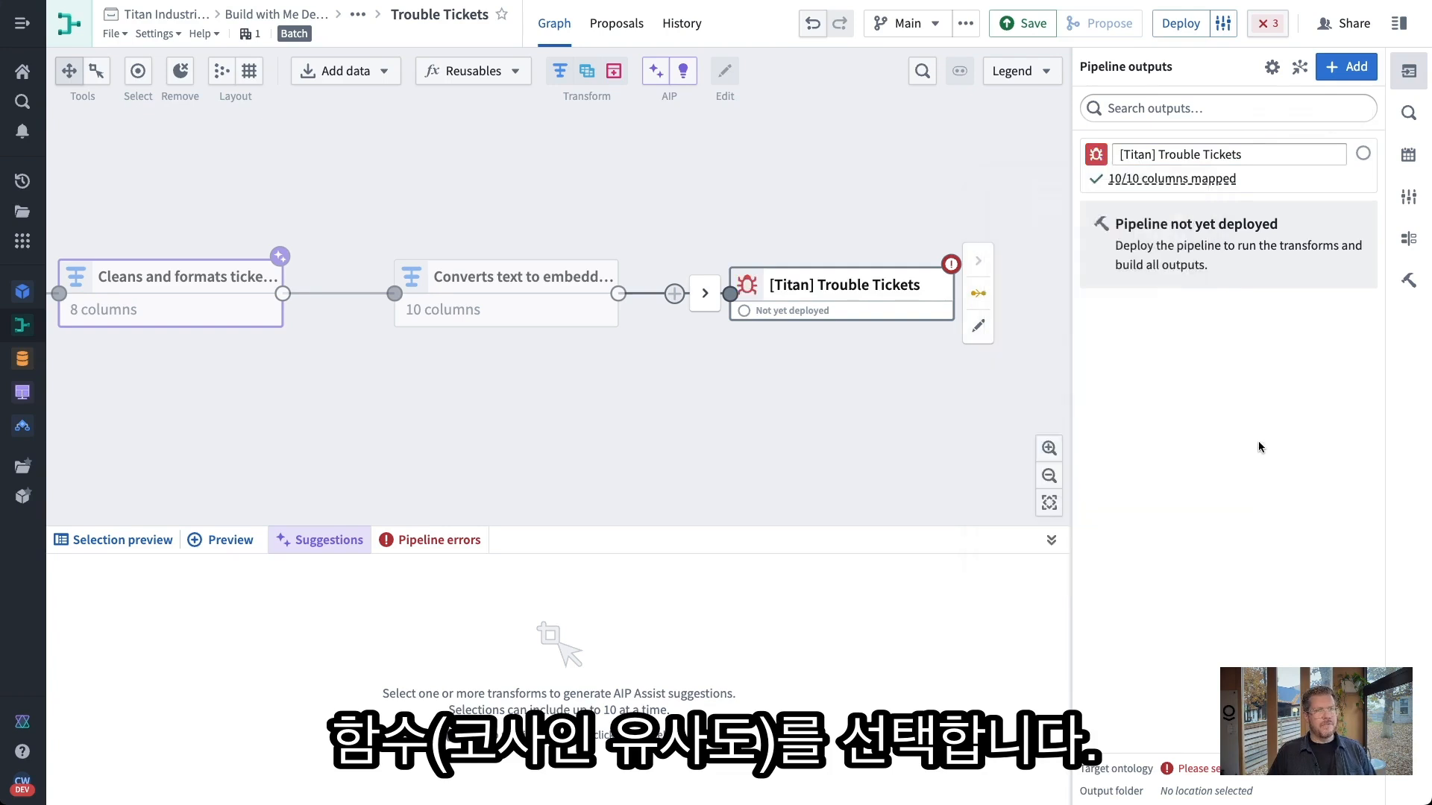
click(929, 293)
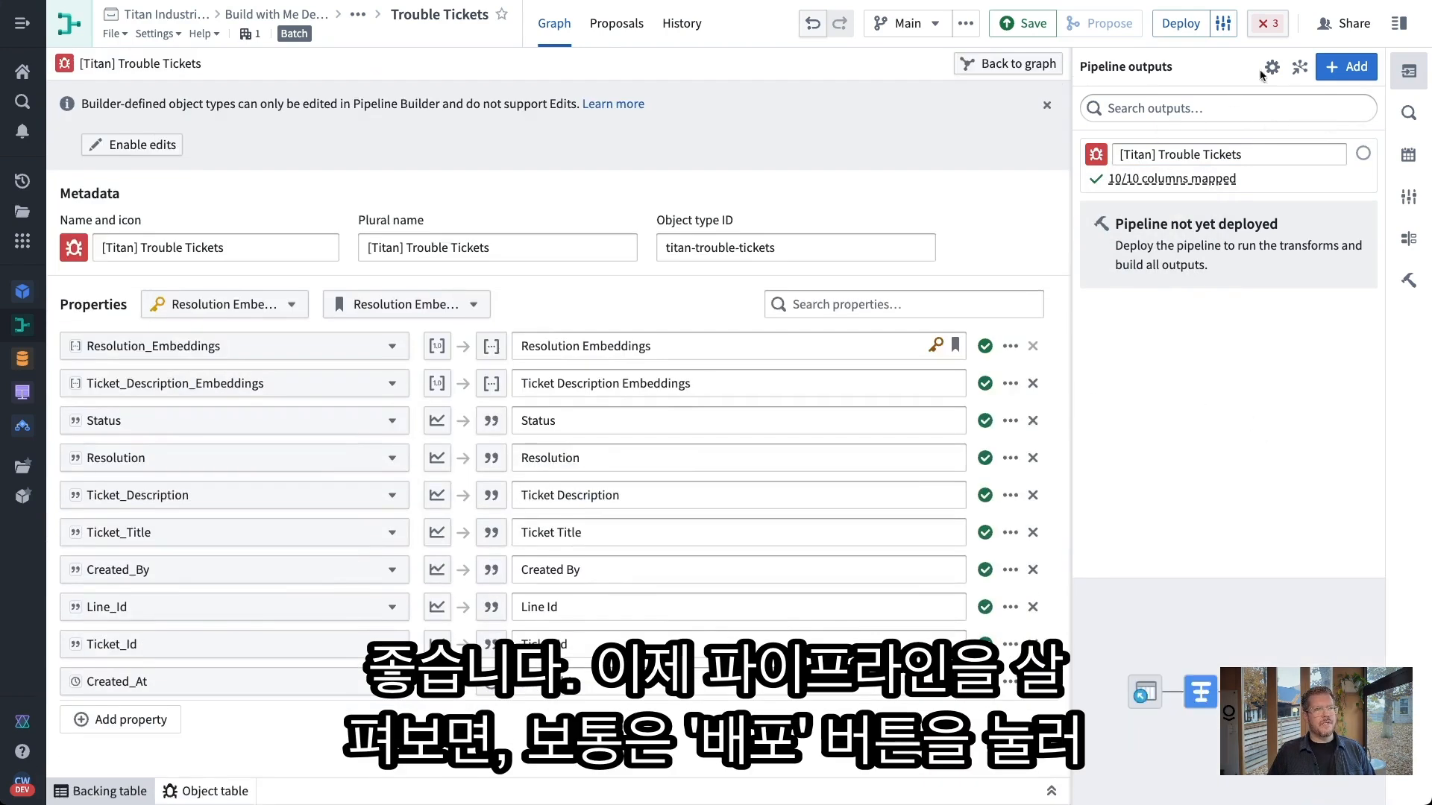
Set BD Architecture as the output's target ontology and save the settings
click(1272, 67)
click(1267, 138)
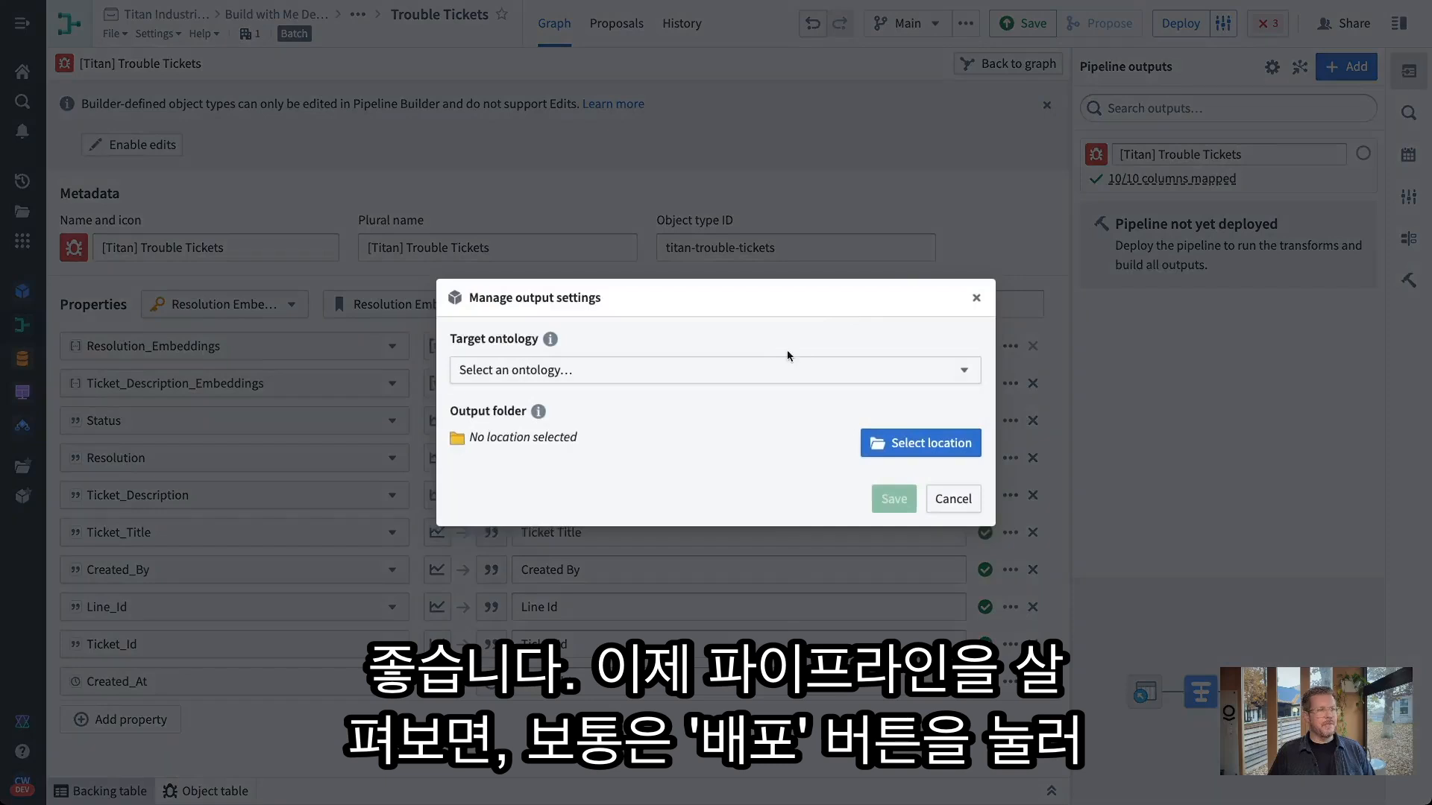
click(771, 368)
text(bd)
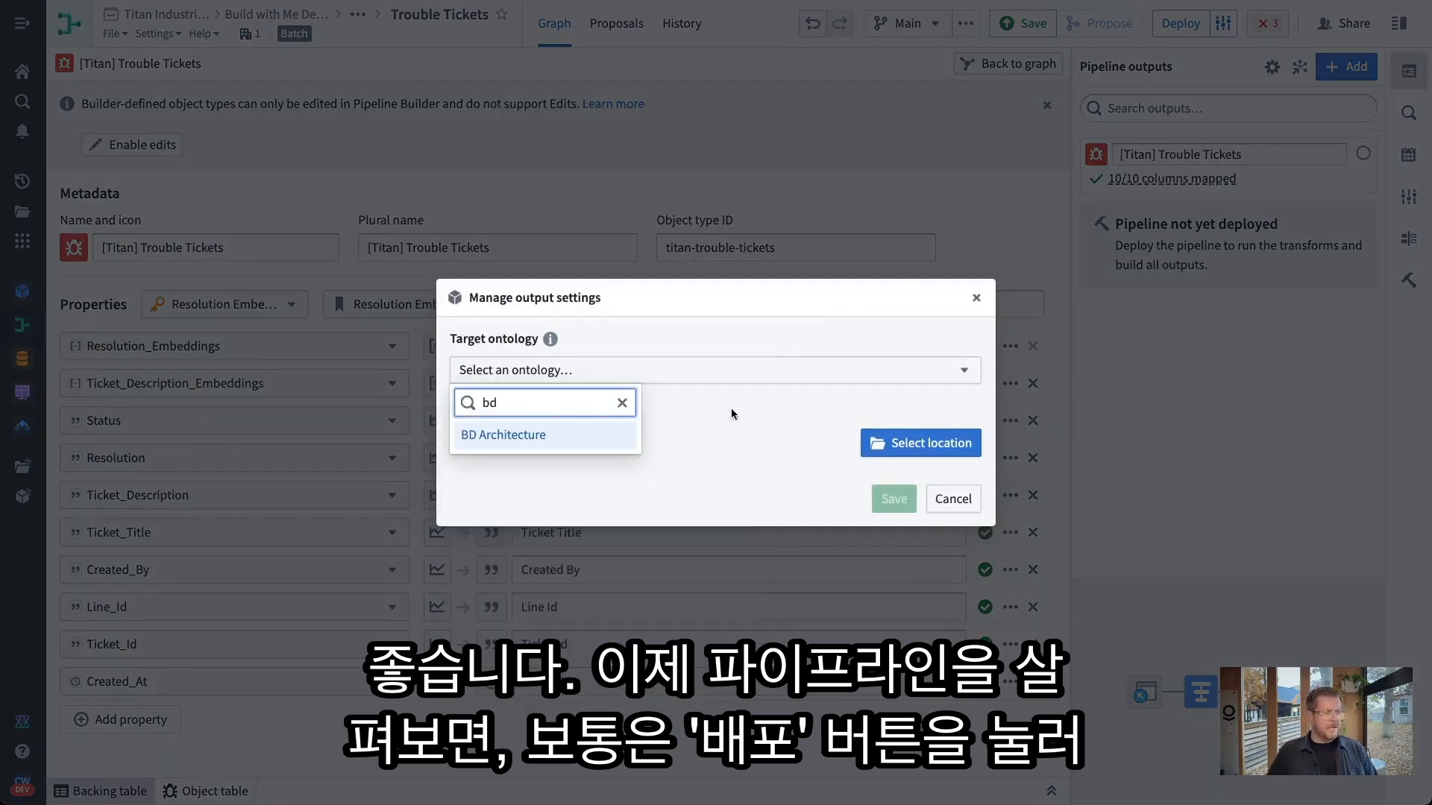
click(606, 434)
click(891, 497)
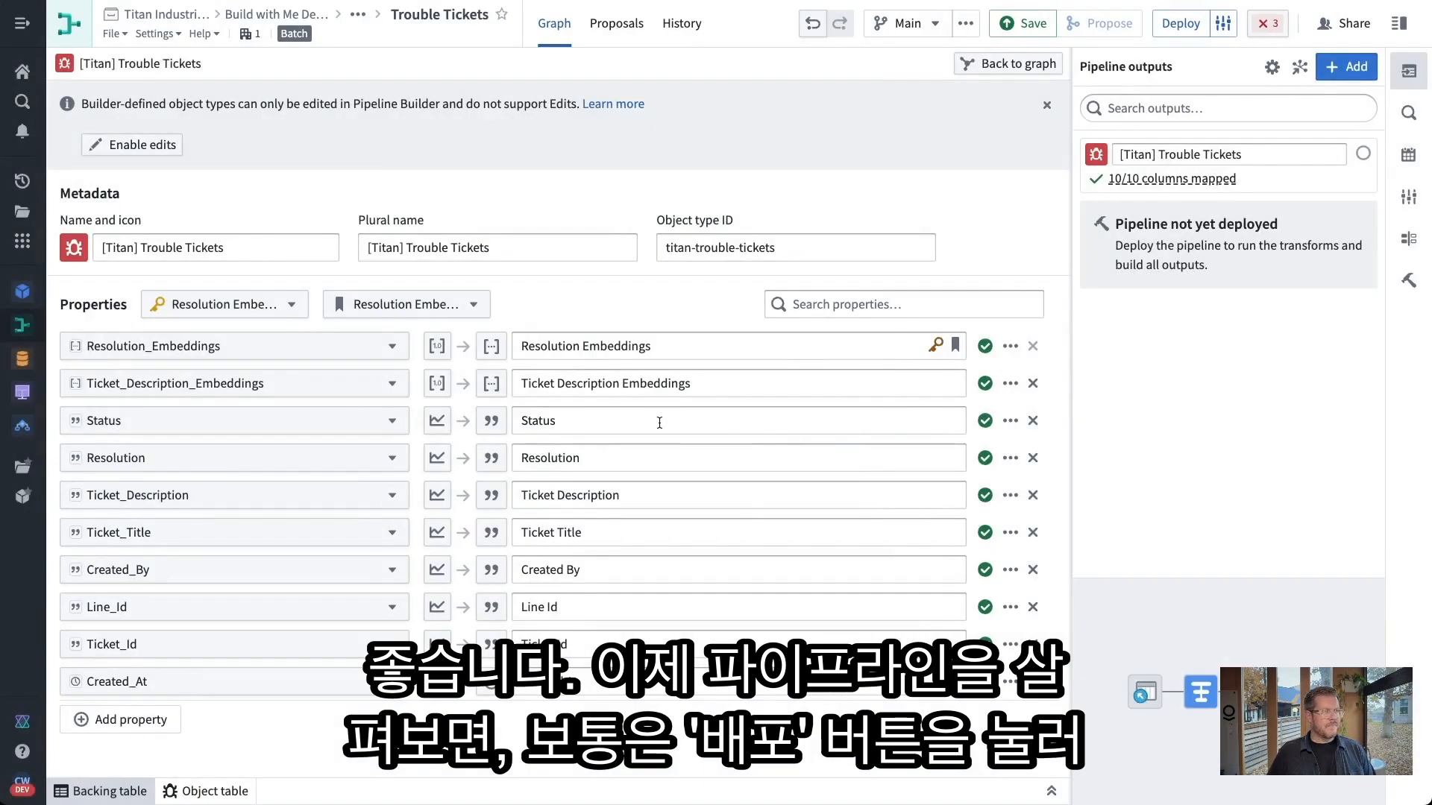
Make Ticket Id the primary key and Ticket Description the title property
click(1011, 645)
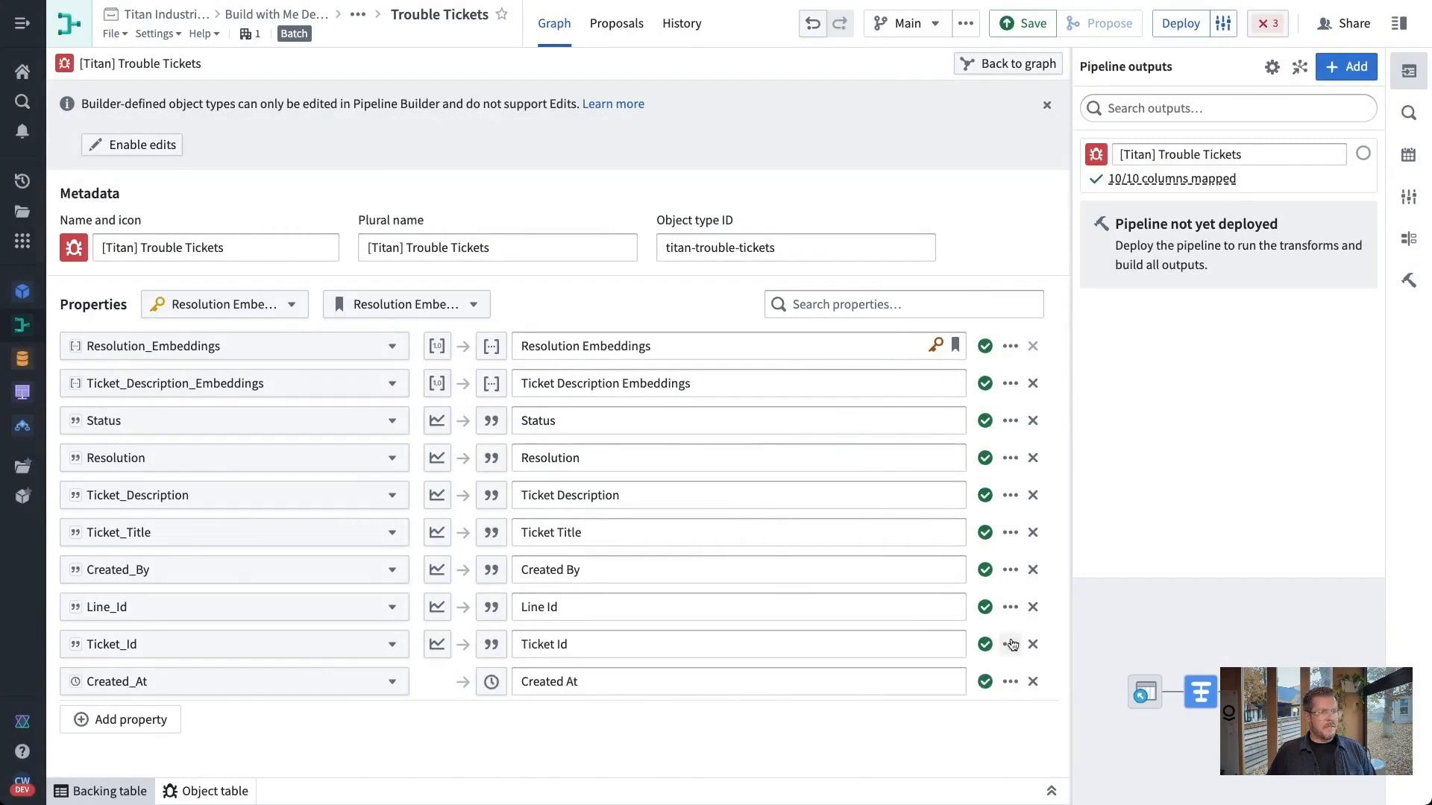
click(932, 708)
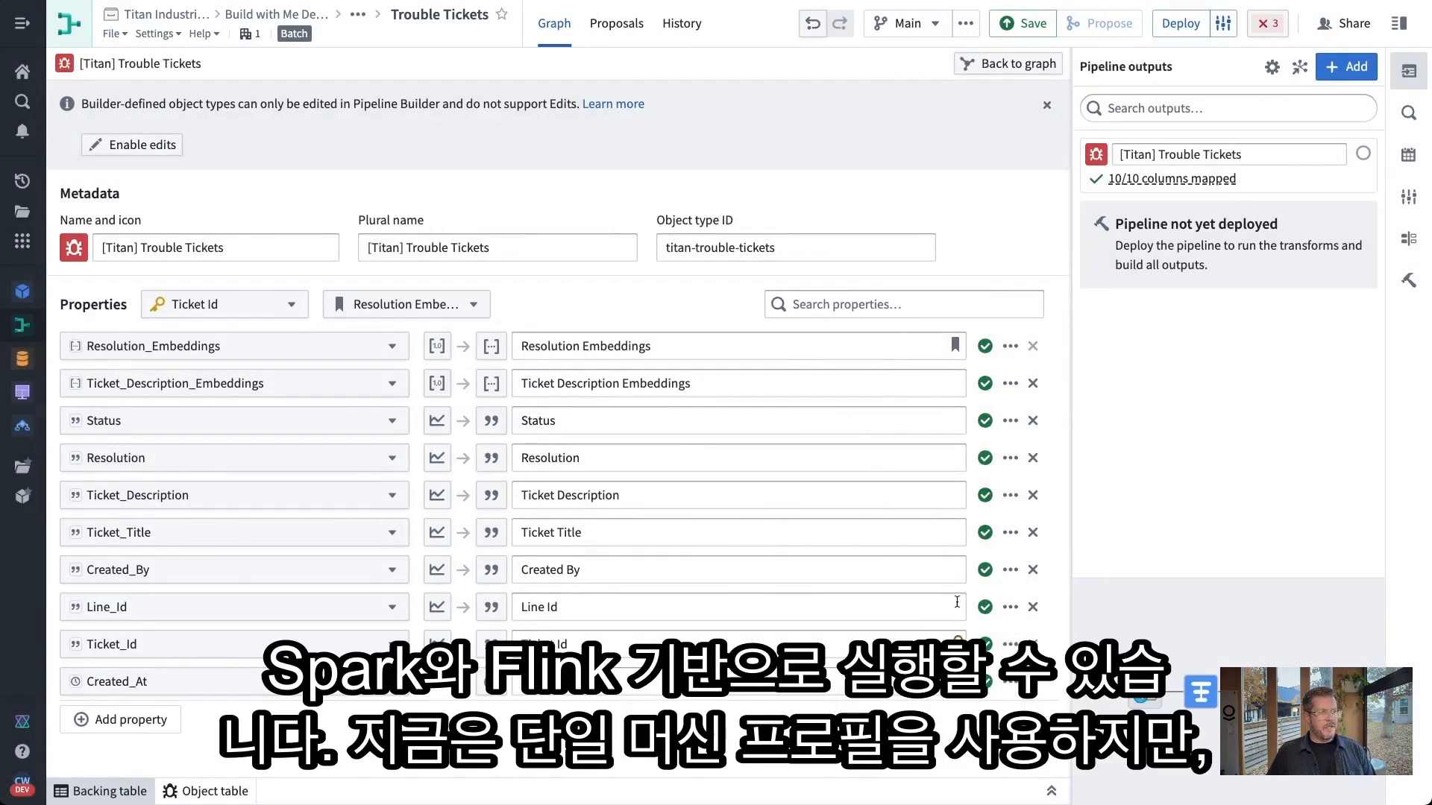
click(1009, 495)
click(965, 555)
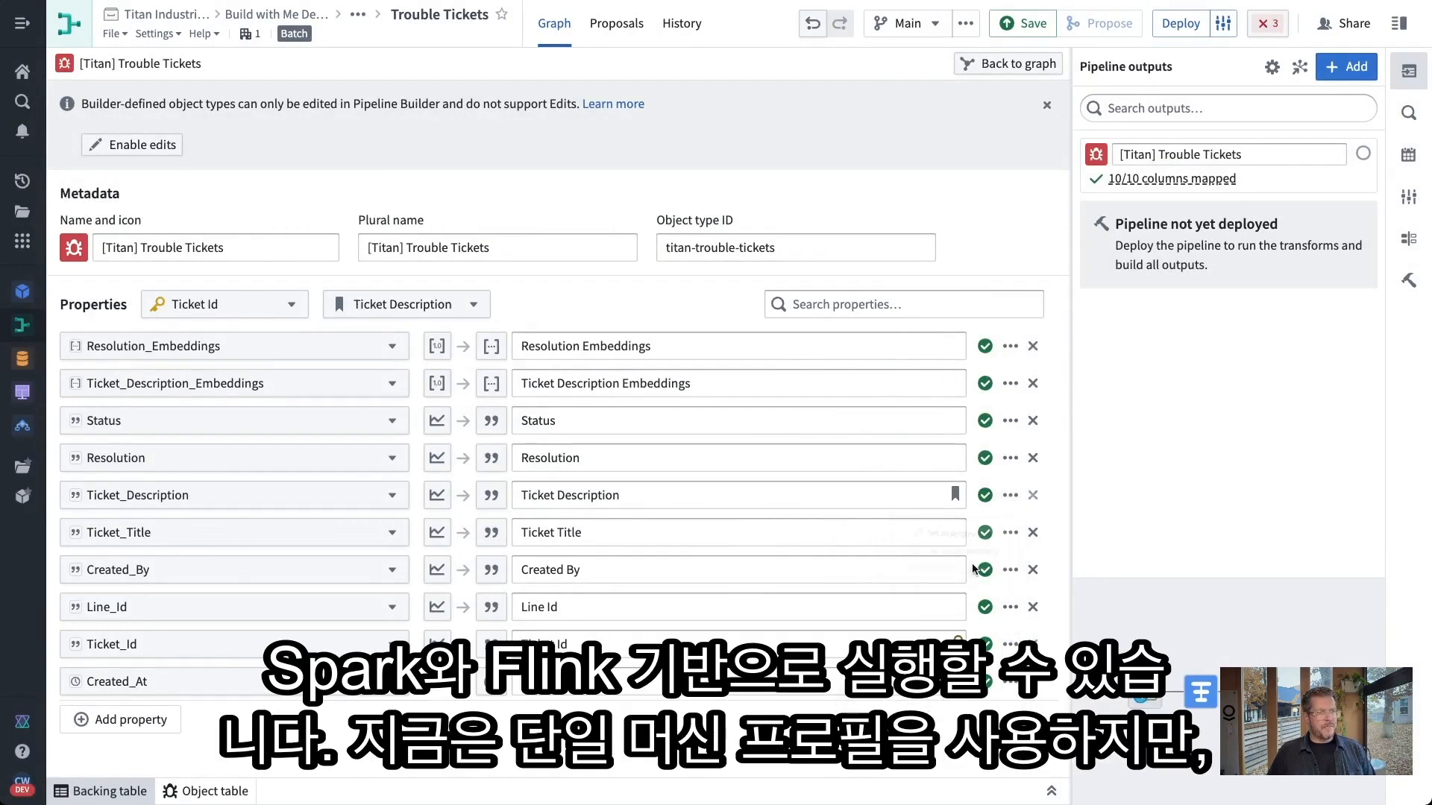
Use cosine similarity for Resolution_Embeddings and Ticket_Description_Embeddings
click(438, 352)
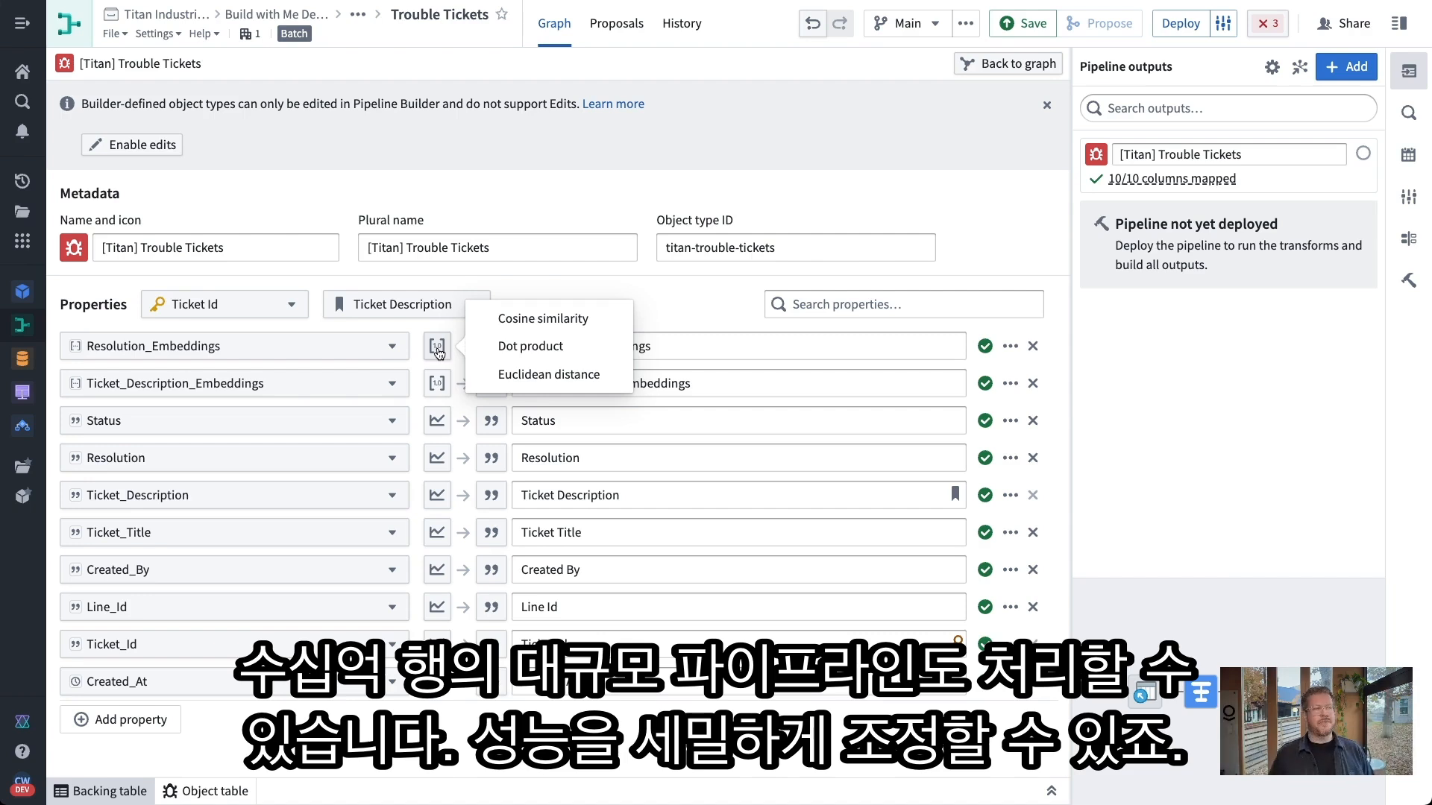
click(501, 325)
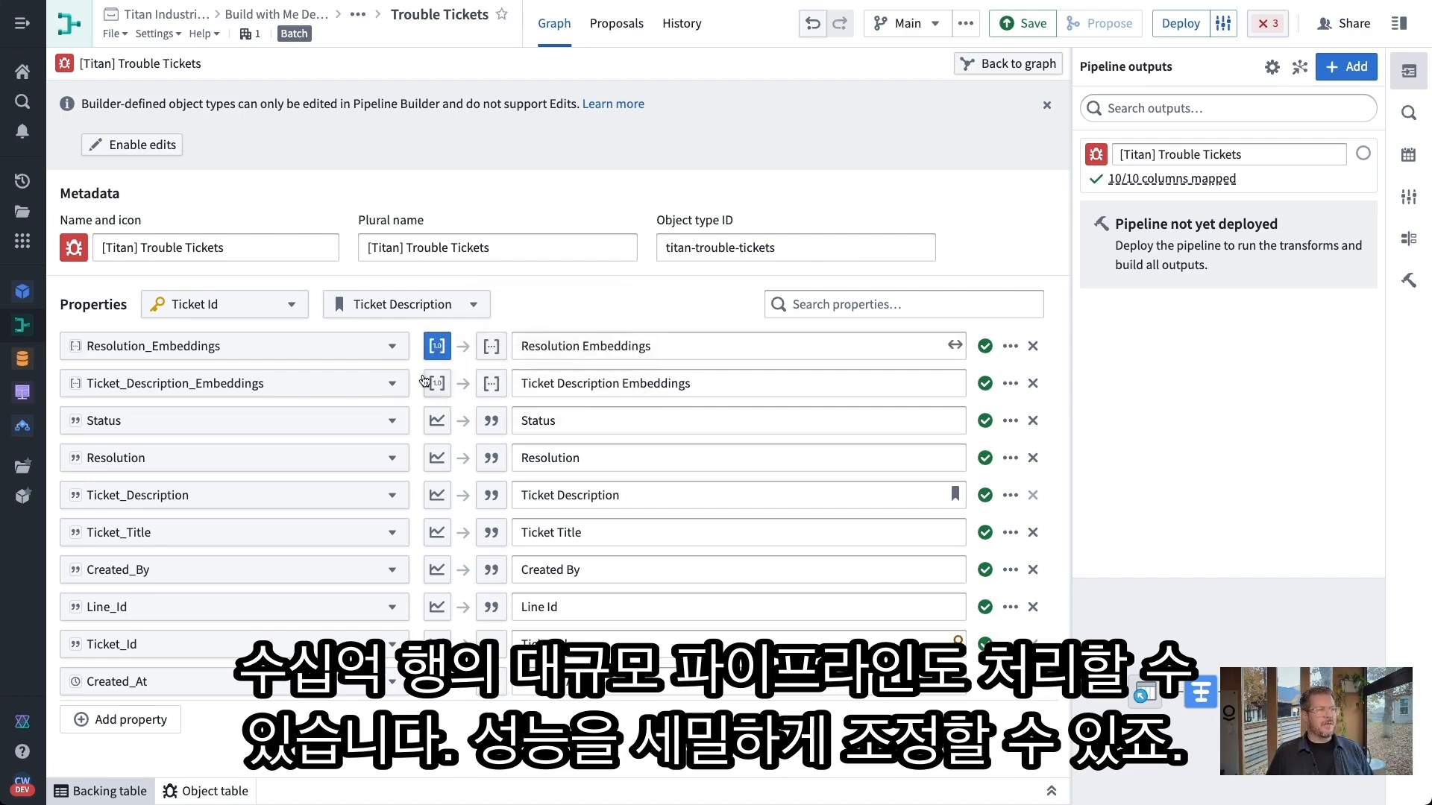
click(437, 385)
click(508, 356)
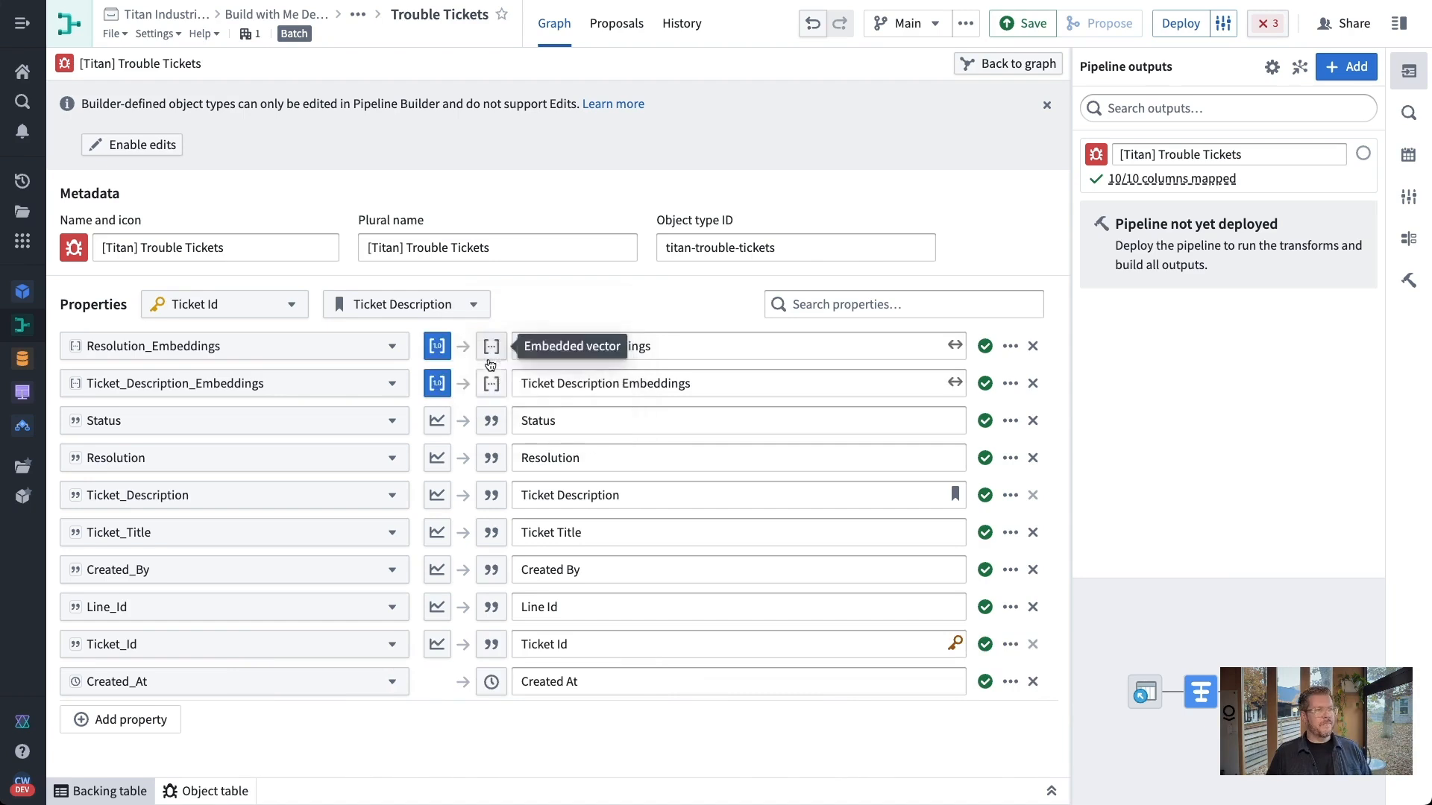
click(992, 65)
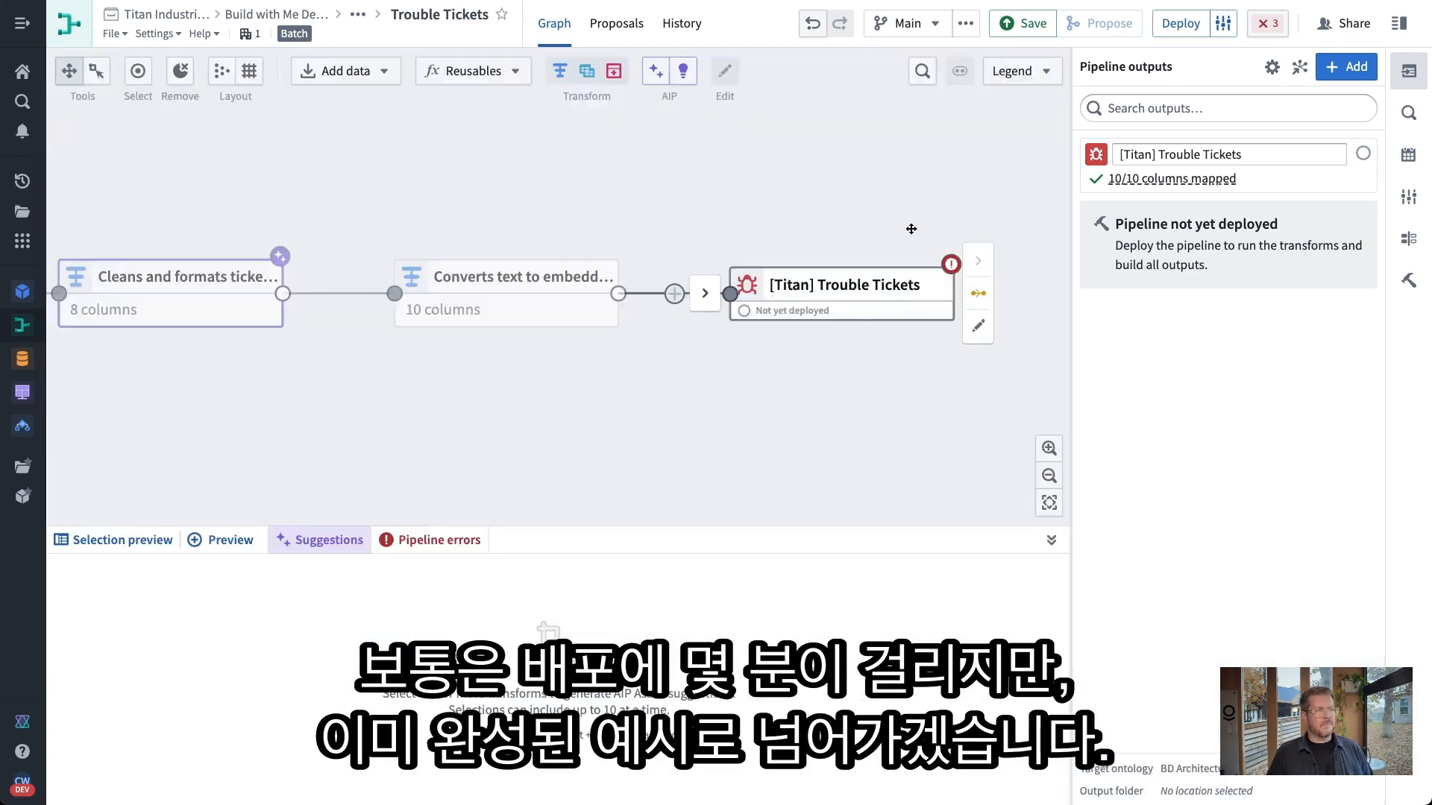
Save the pipeline and review the Default and Advanced compute profile options in build settings
click(1023, 23)
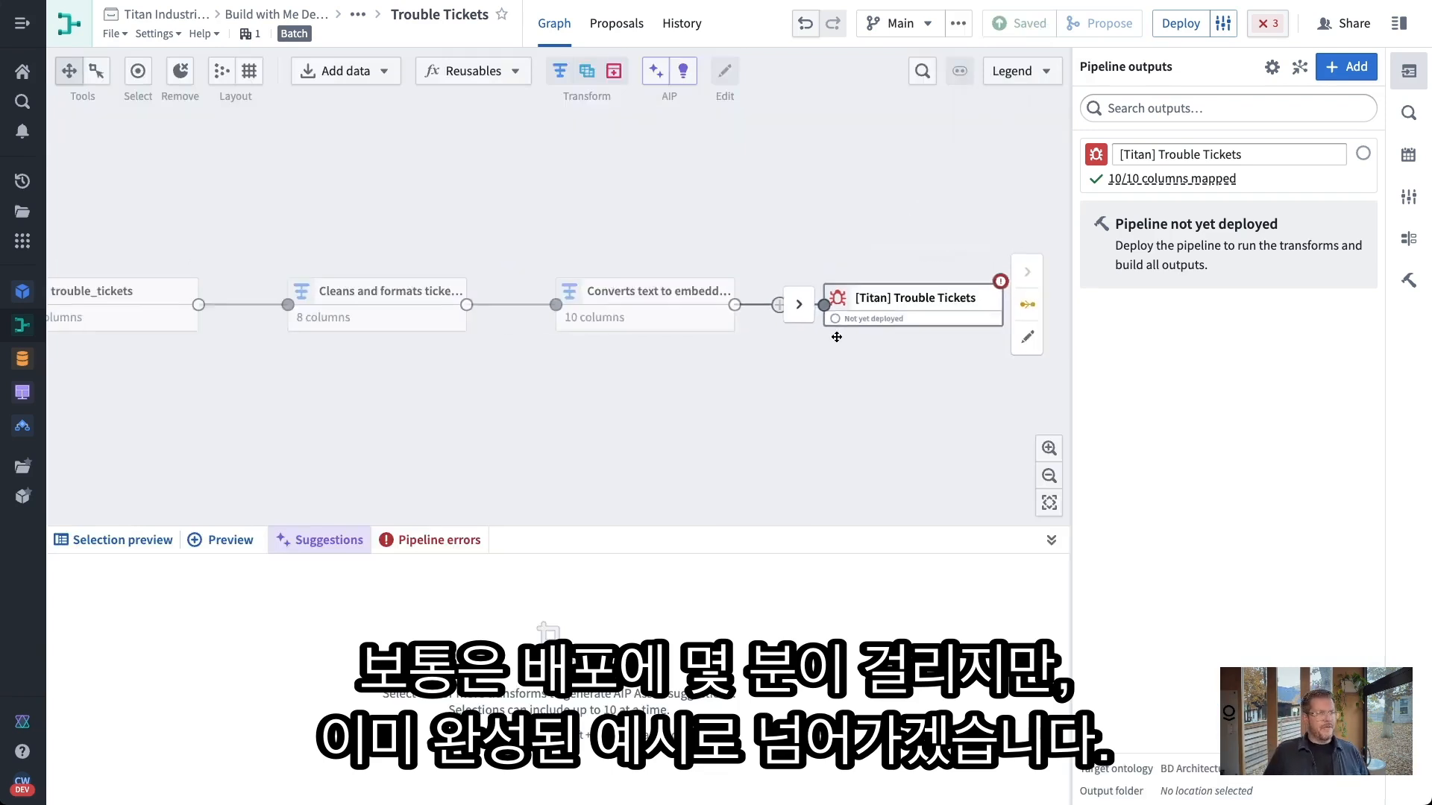
scroll(808, 374, down, 2)
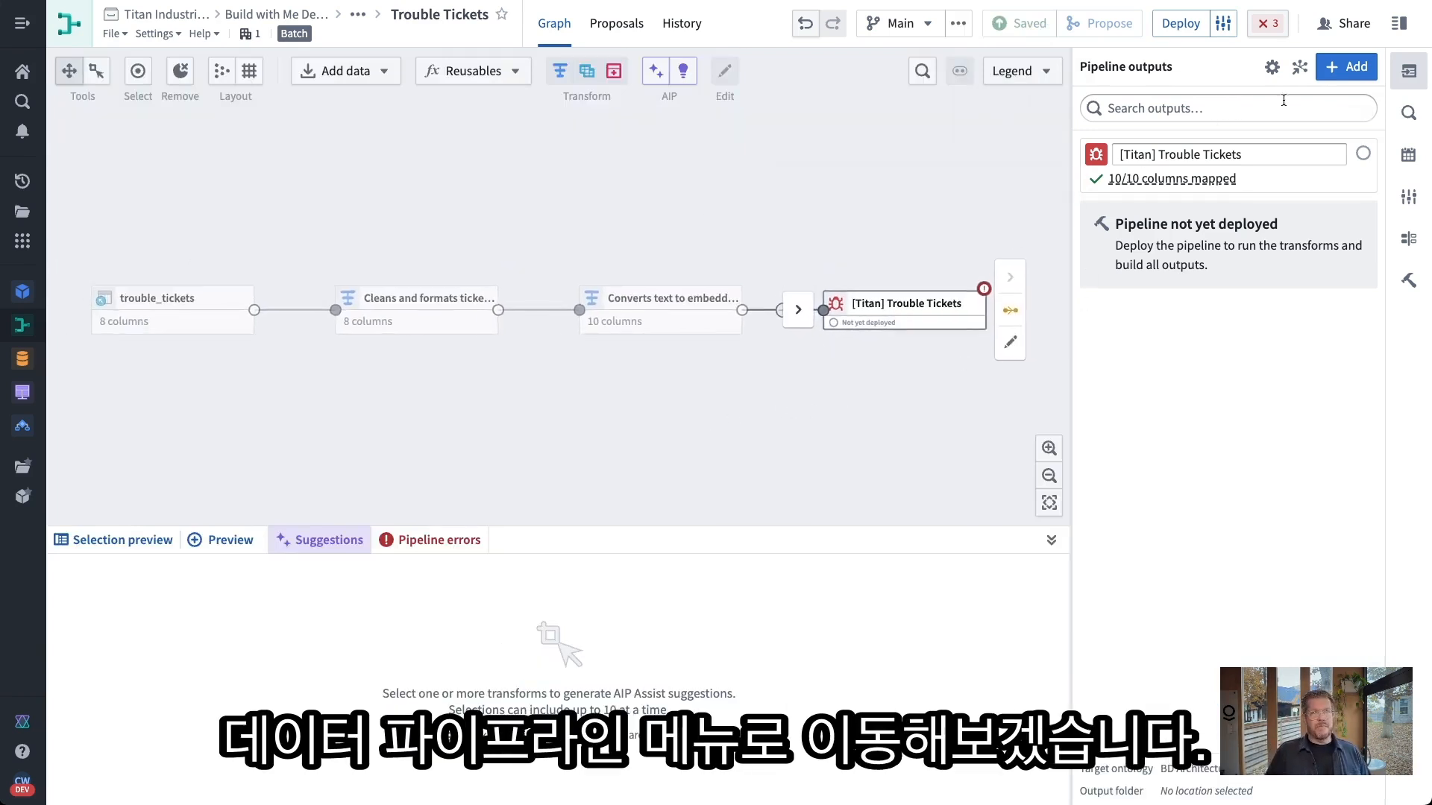
click(1222, 23)
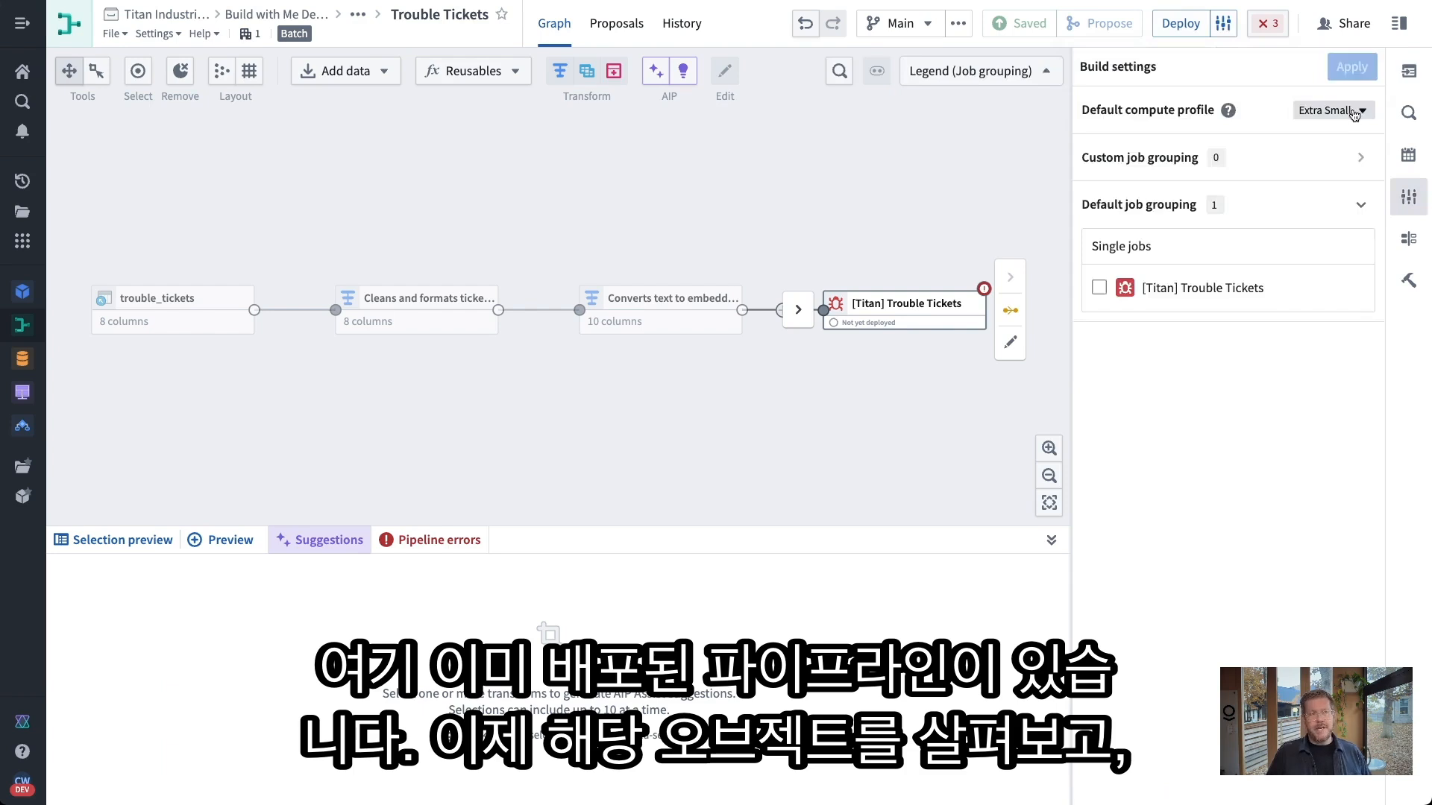
click(1331, 111)
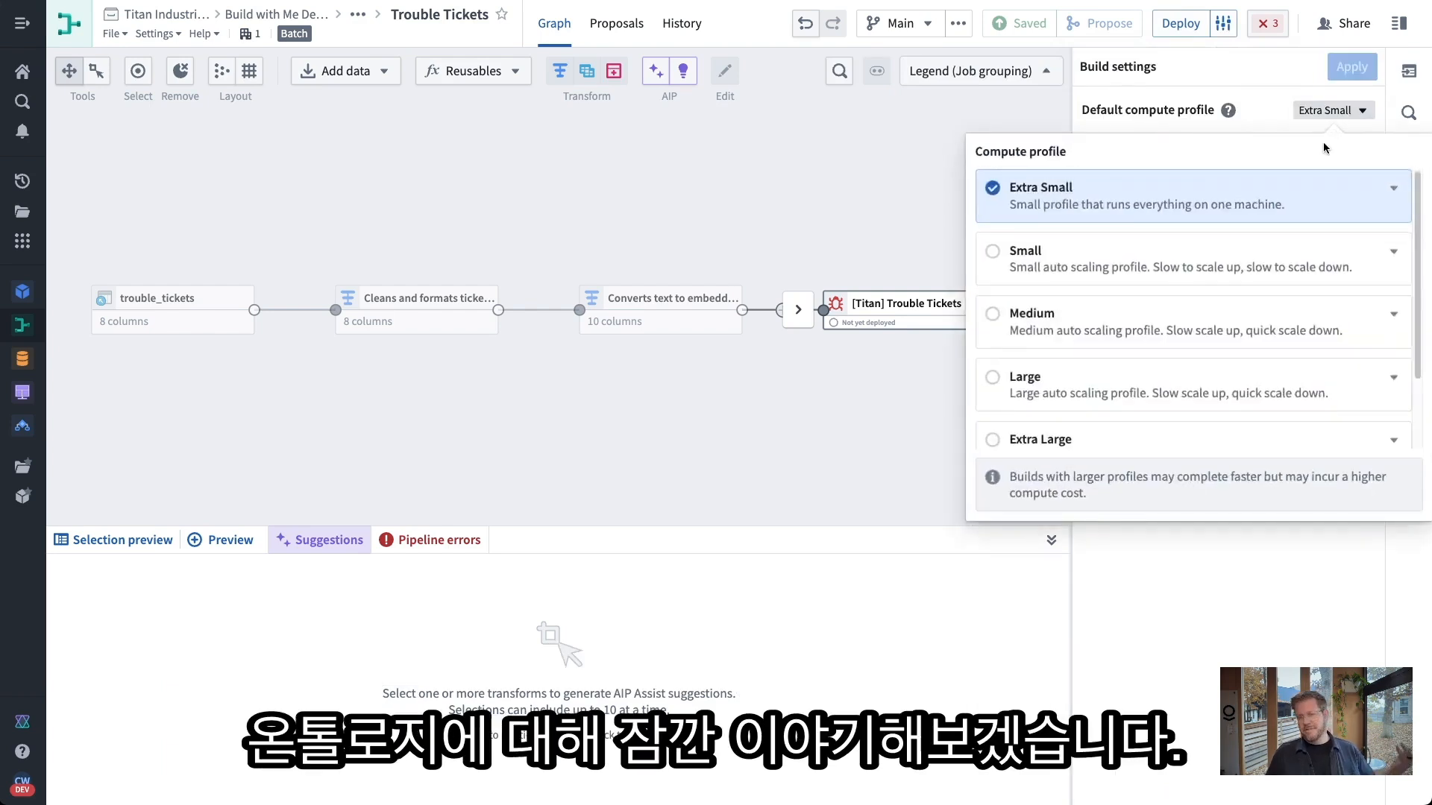
scroll(1240, 374, down, 2)
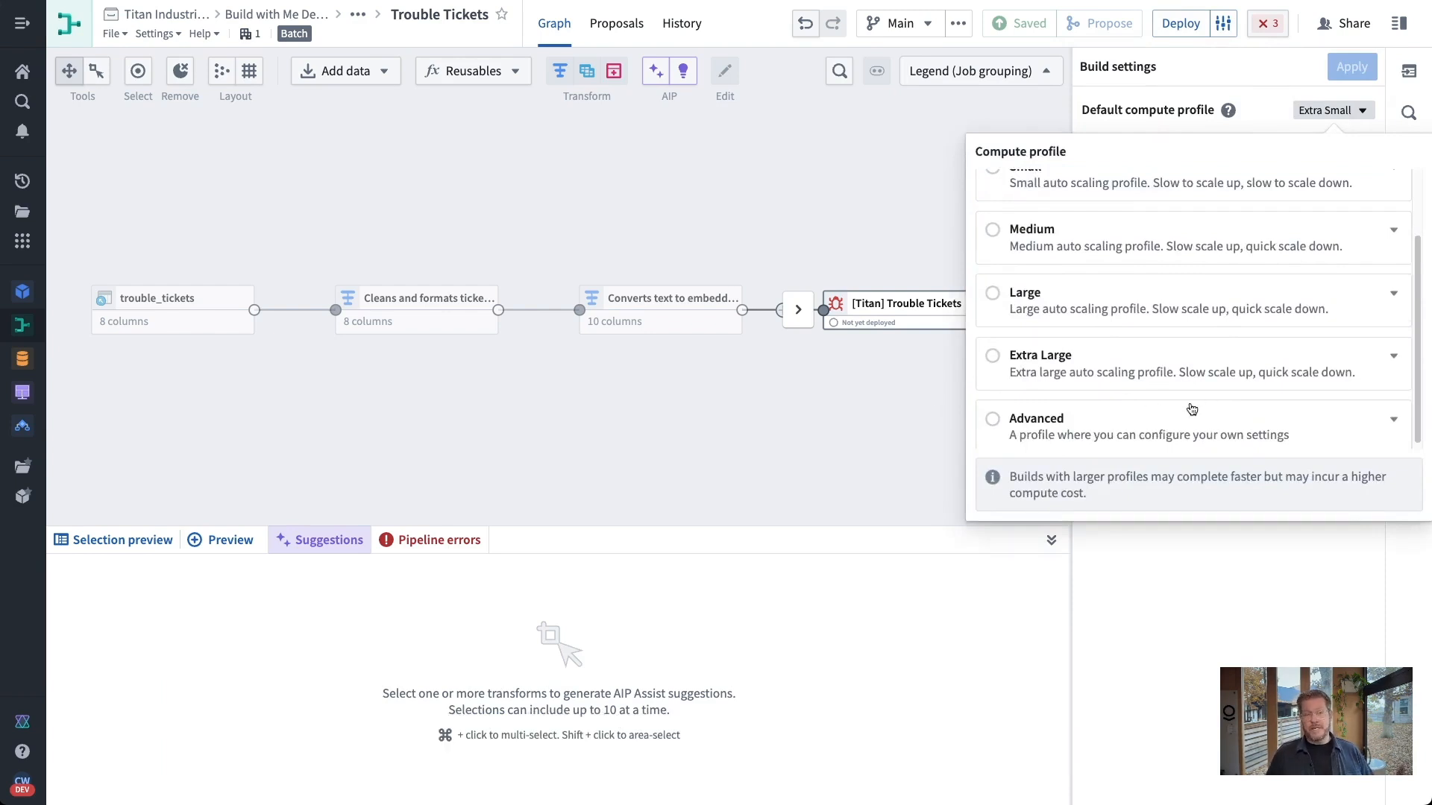
scroll(1205, 414, down, 1)
click(1392, 418)
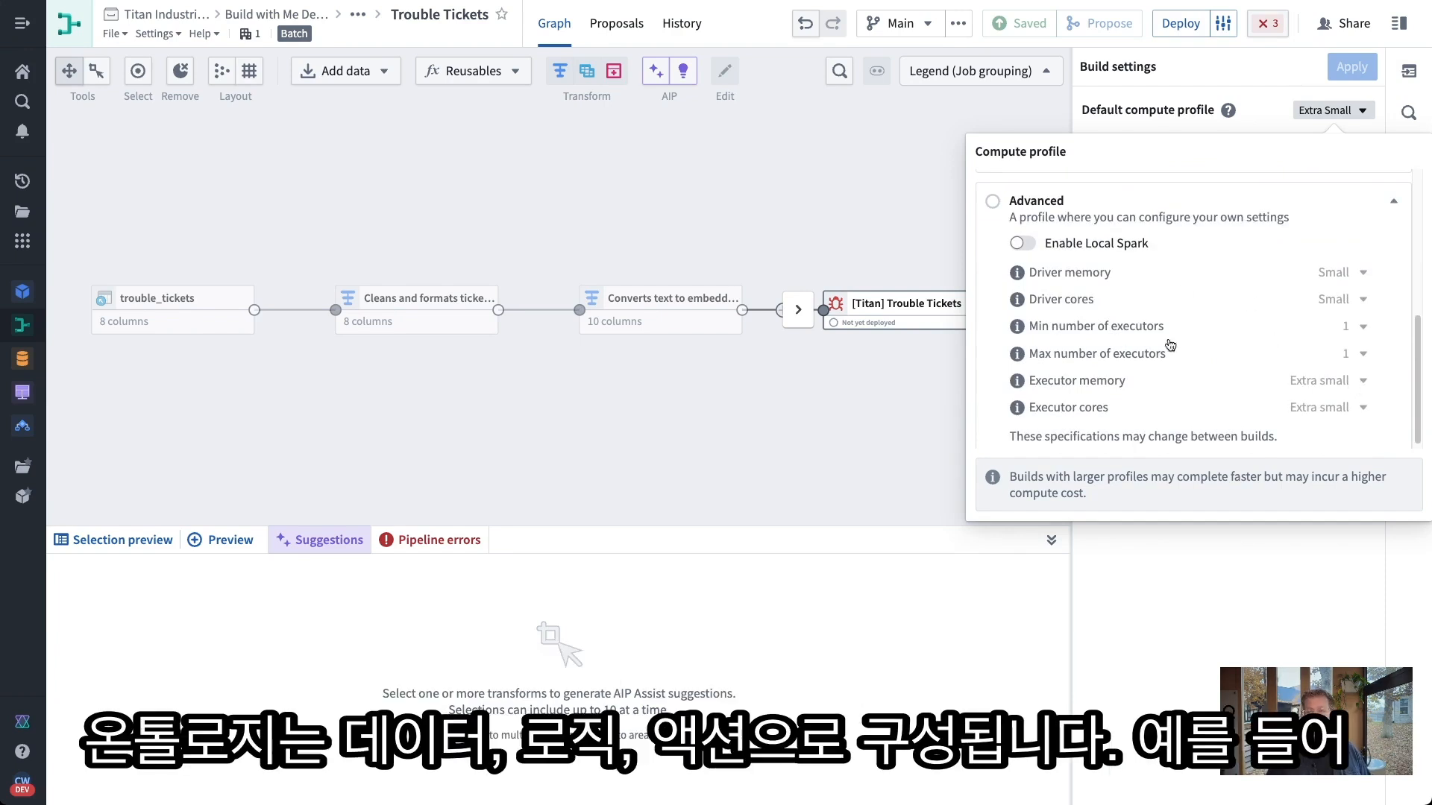
click(810, 217)
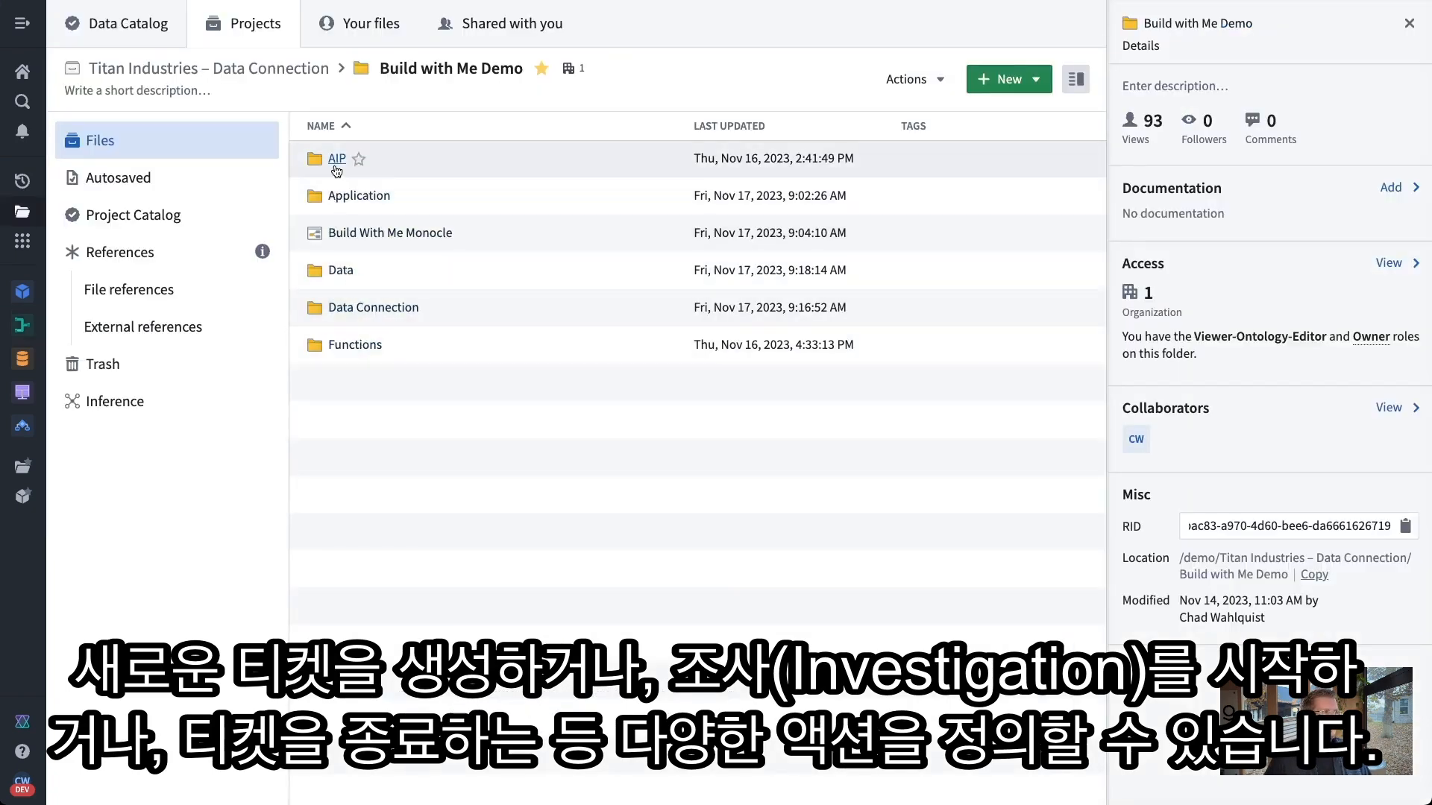
Open the Trouble Tickets - Clean pipeline from Data > Pipeline
click(340, 270)
click(354, 159)
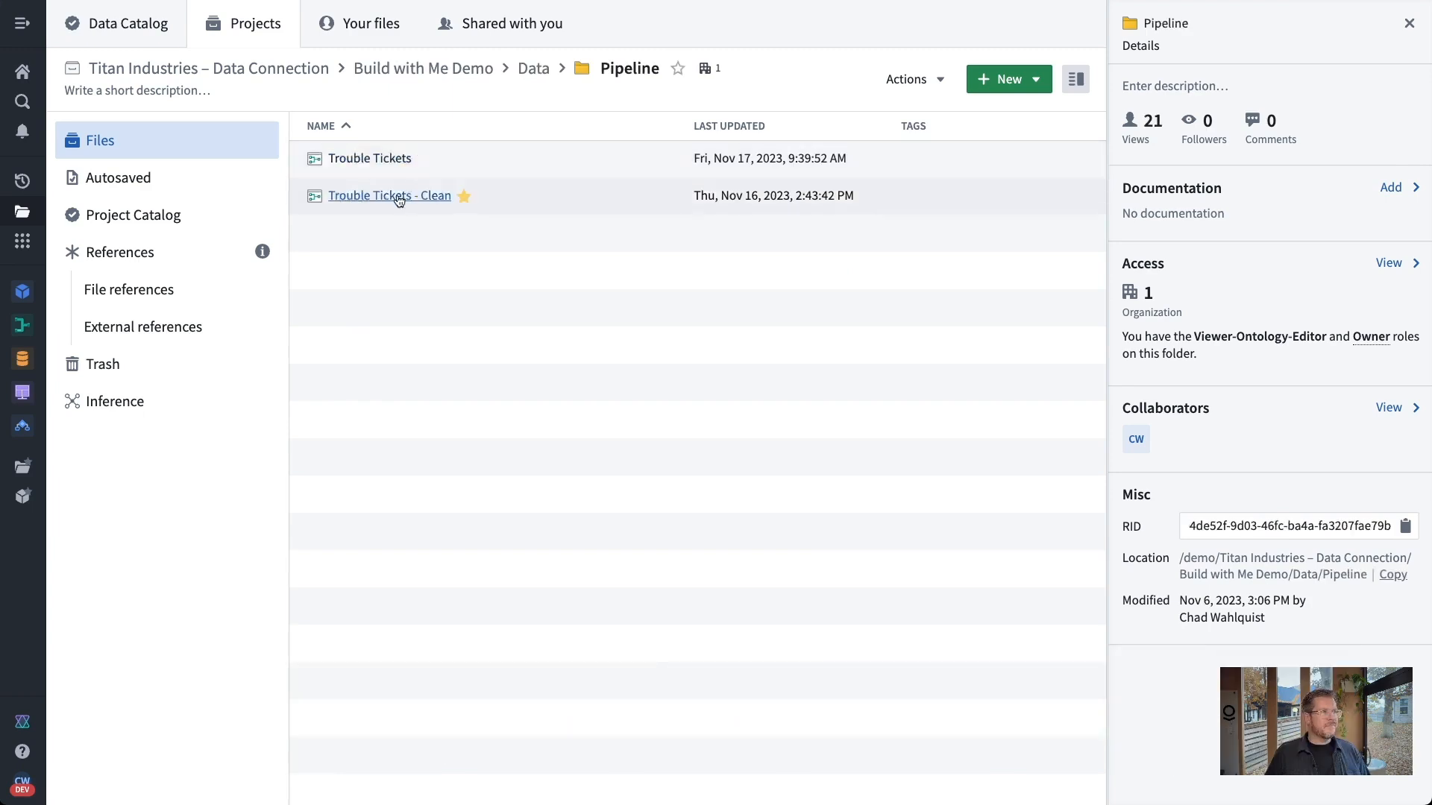
click(399, 197)
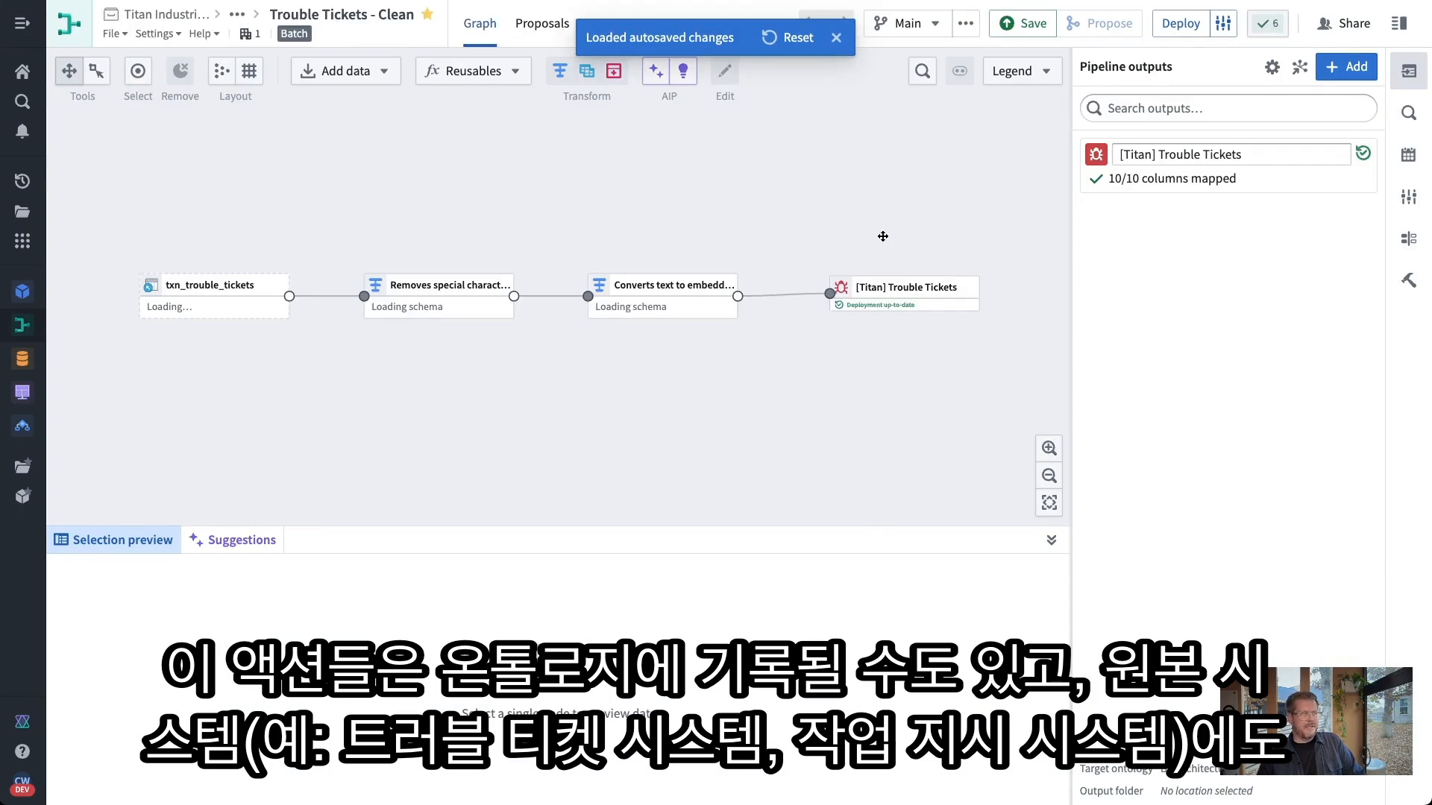
Open the object type configuration for the [Titan] Trouble Tickets output node
click(941, 292)
right_click(941, 292)
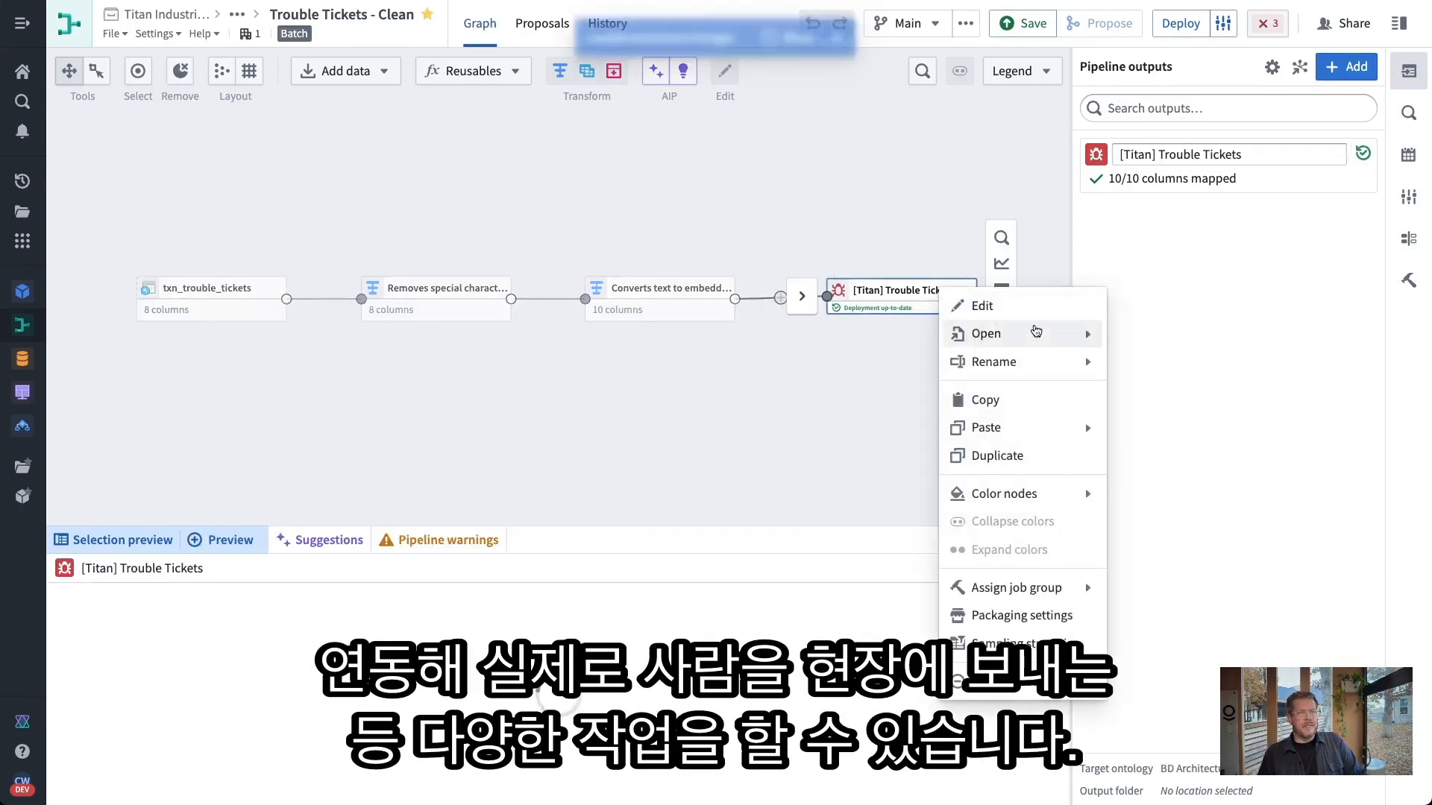
mouse_move(1098, 341)
click(1187, 361)
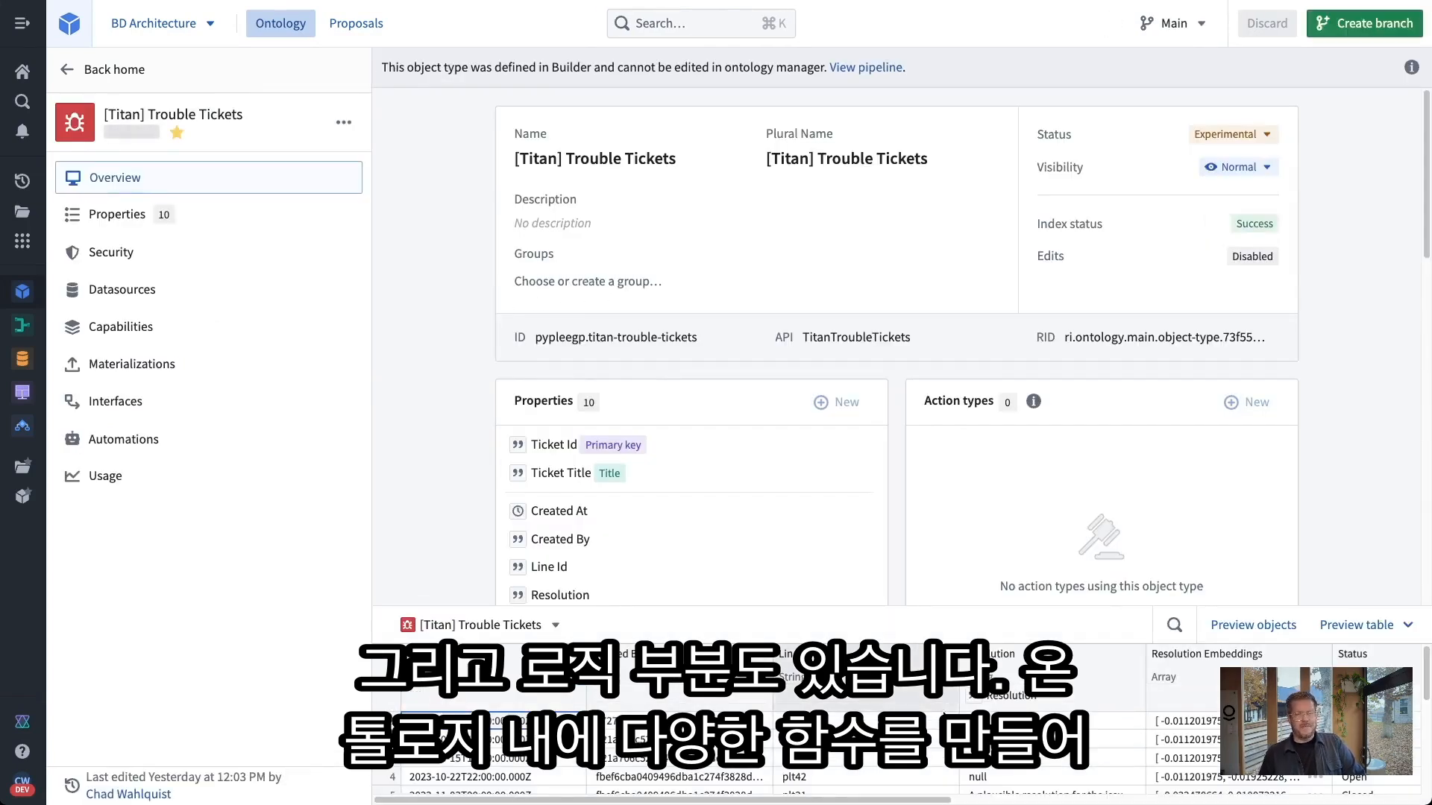
scroll(884, 775, down, 2)
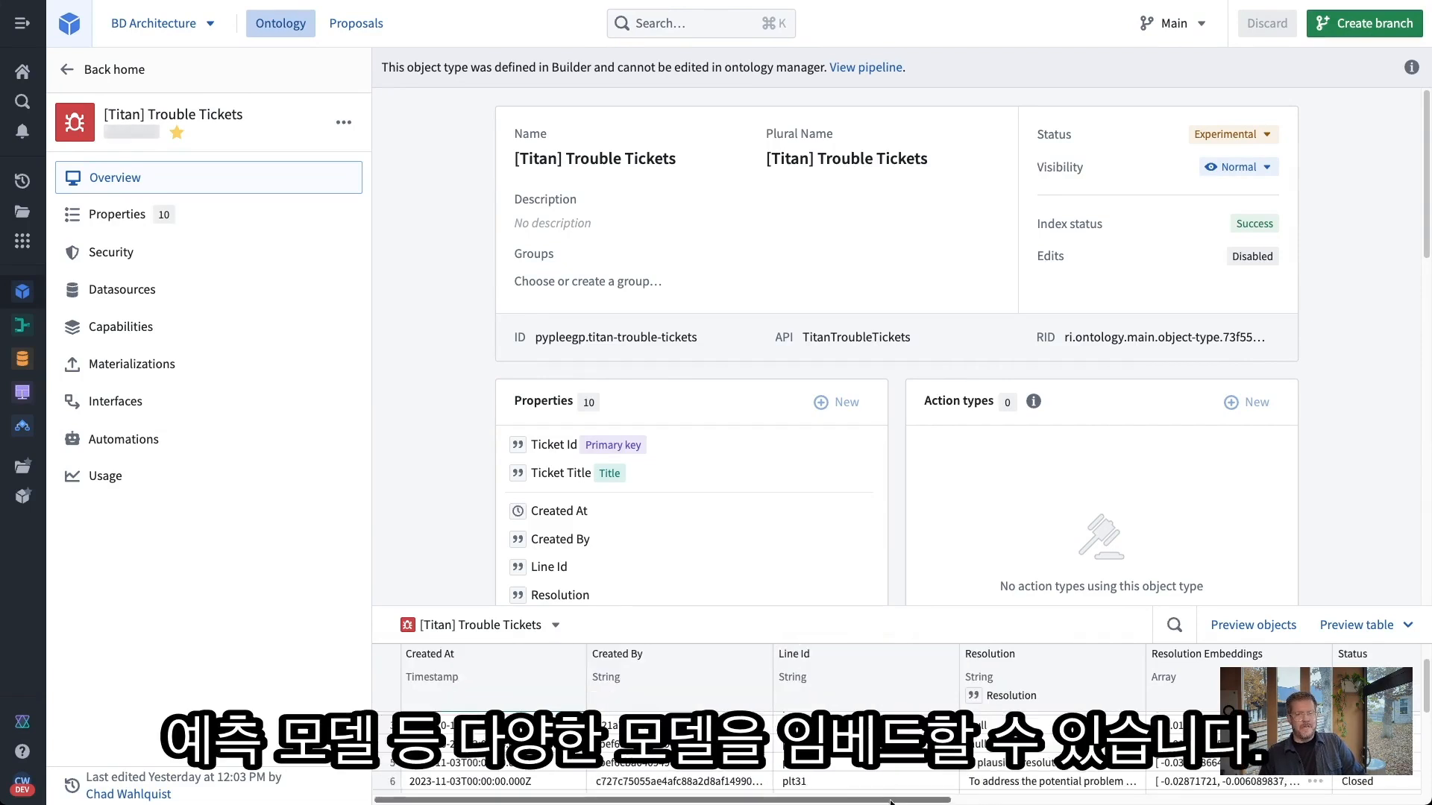
mouse_move(891, 803)
mouse_down()
mouse_move(1309, 803)
mouse_move(884, 803)
mouse_up()
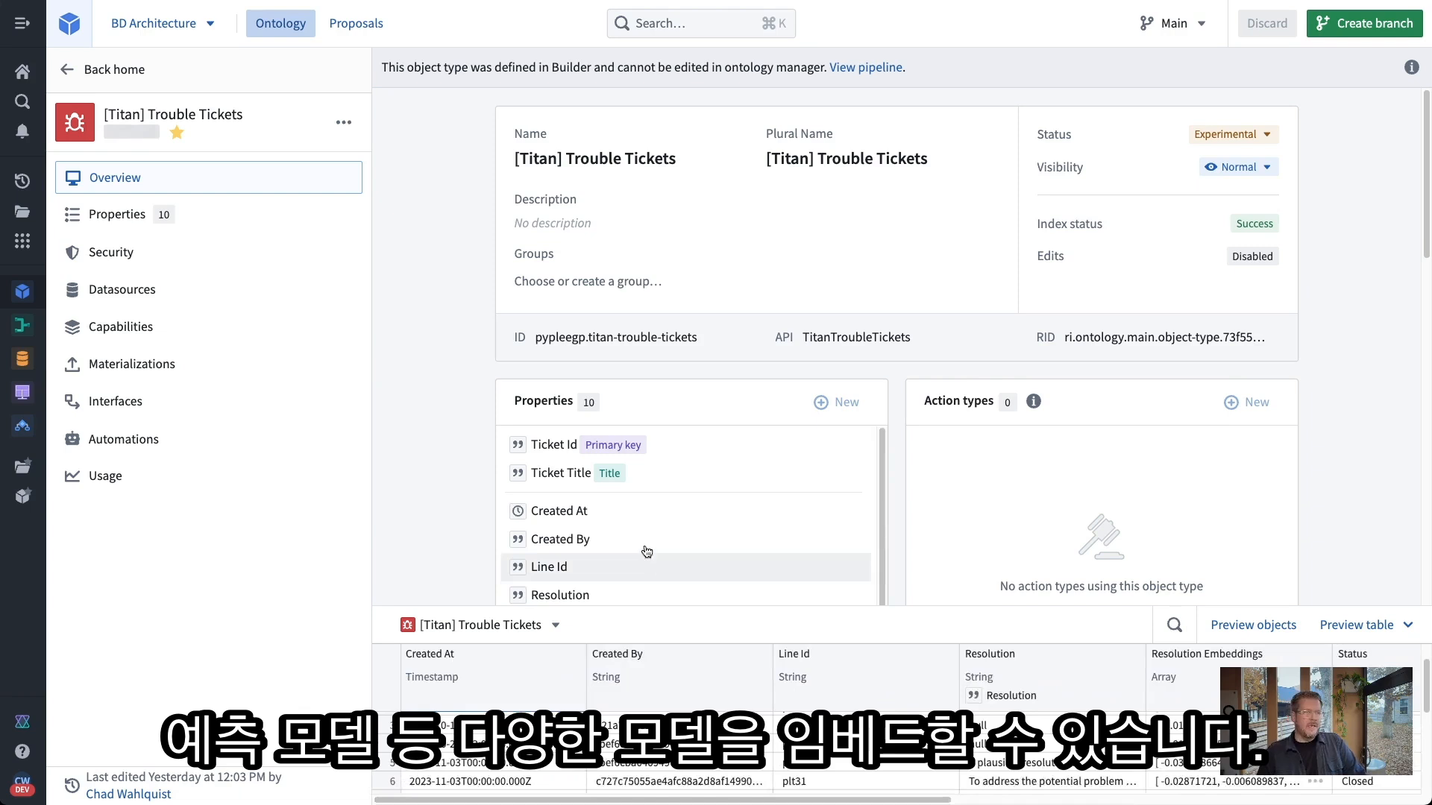
scroll(1032, 508, down, 2)
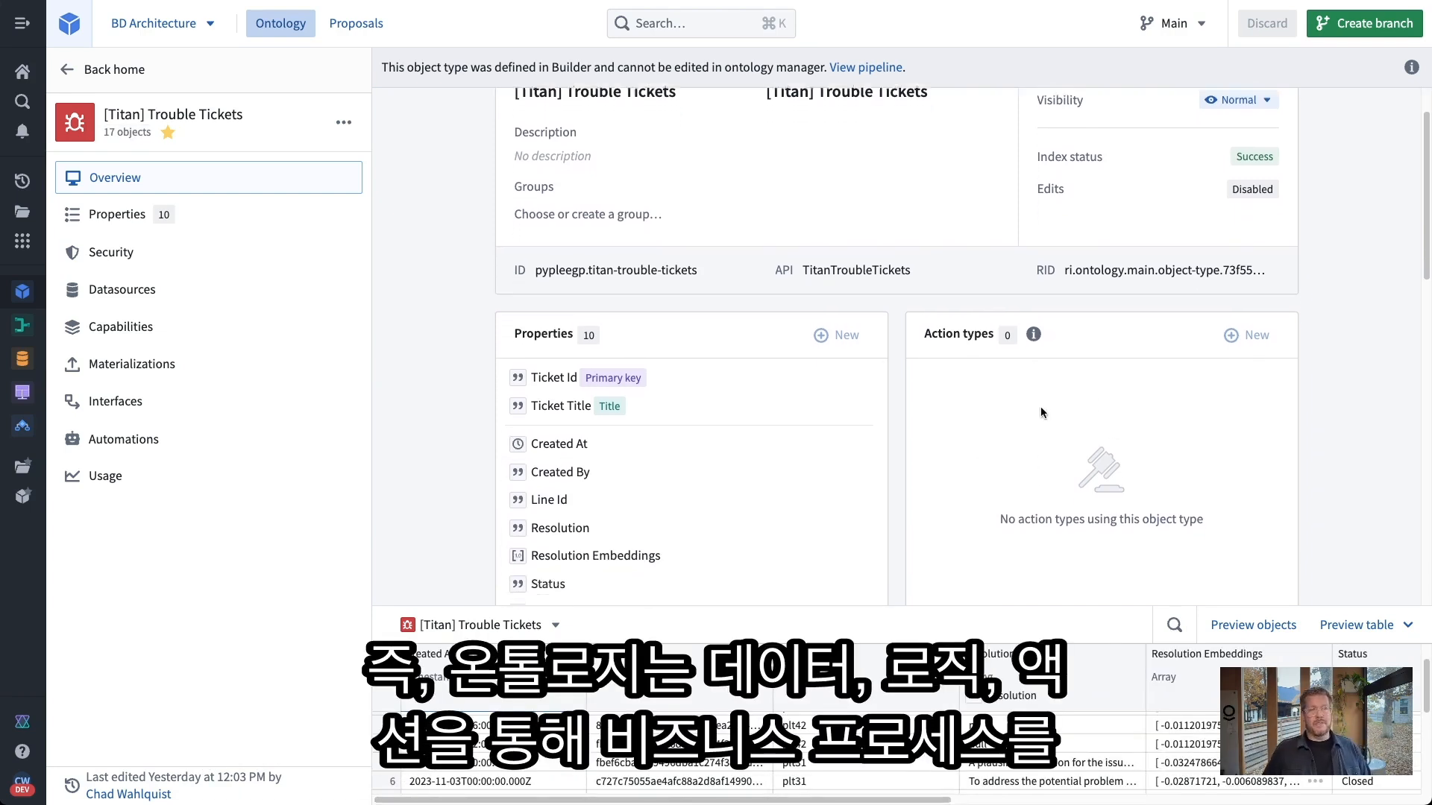
scroll(1041, 412, down, 1)
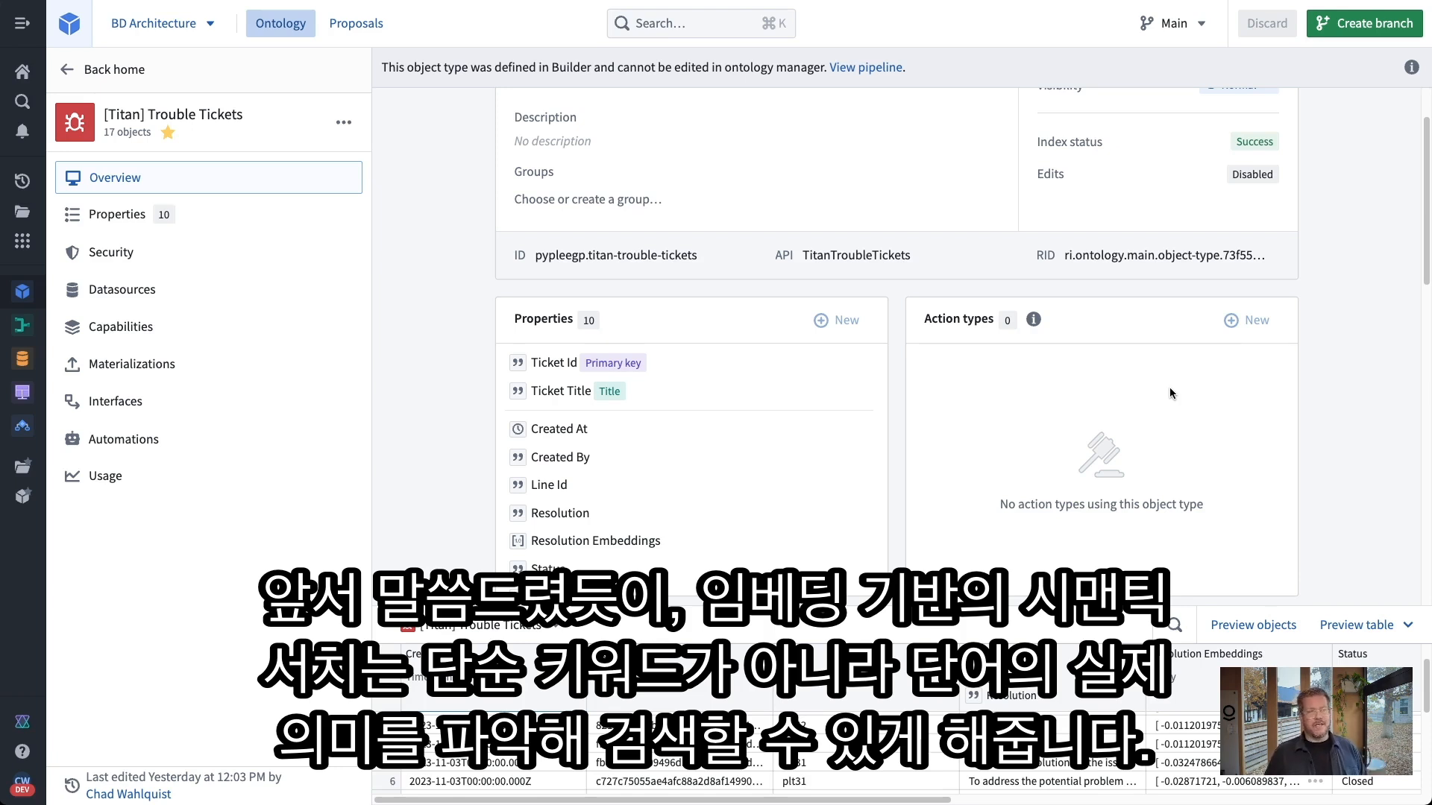
Scroll through the Trouble Tickets overview, then expand the sidebar navigation panel
scroll(1300, 415, down, 3)
scroll(1314, 435, down, 2)
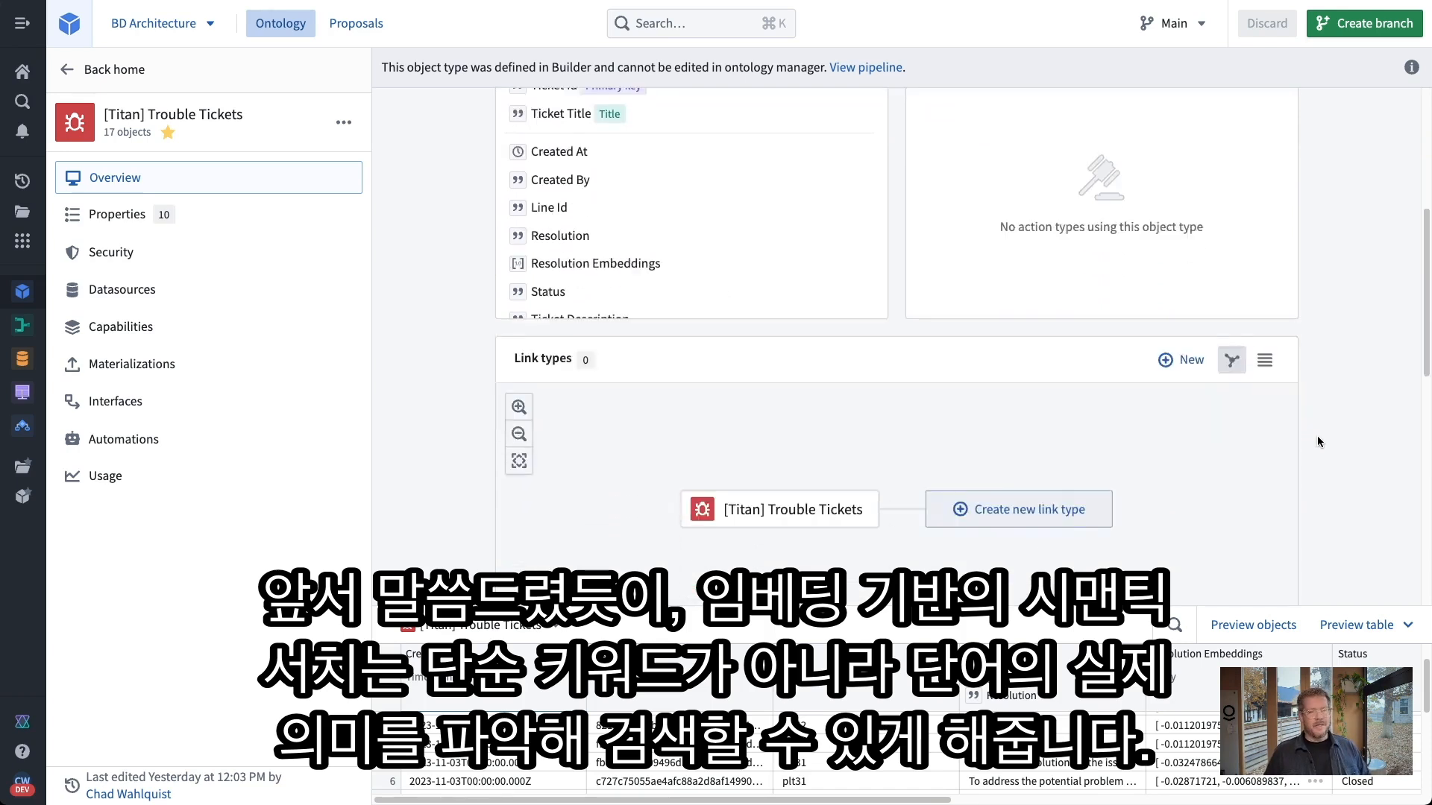
scroll(1347, 458, down, 4)
scroll(1346, 458, up, 6)
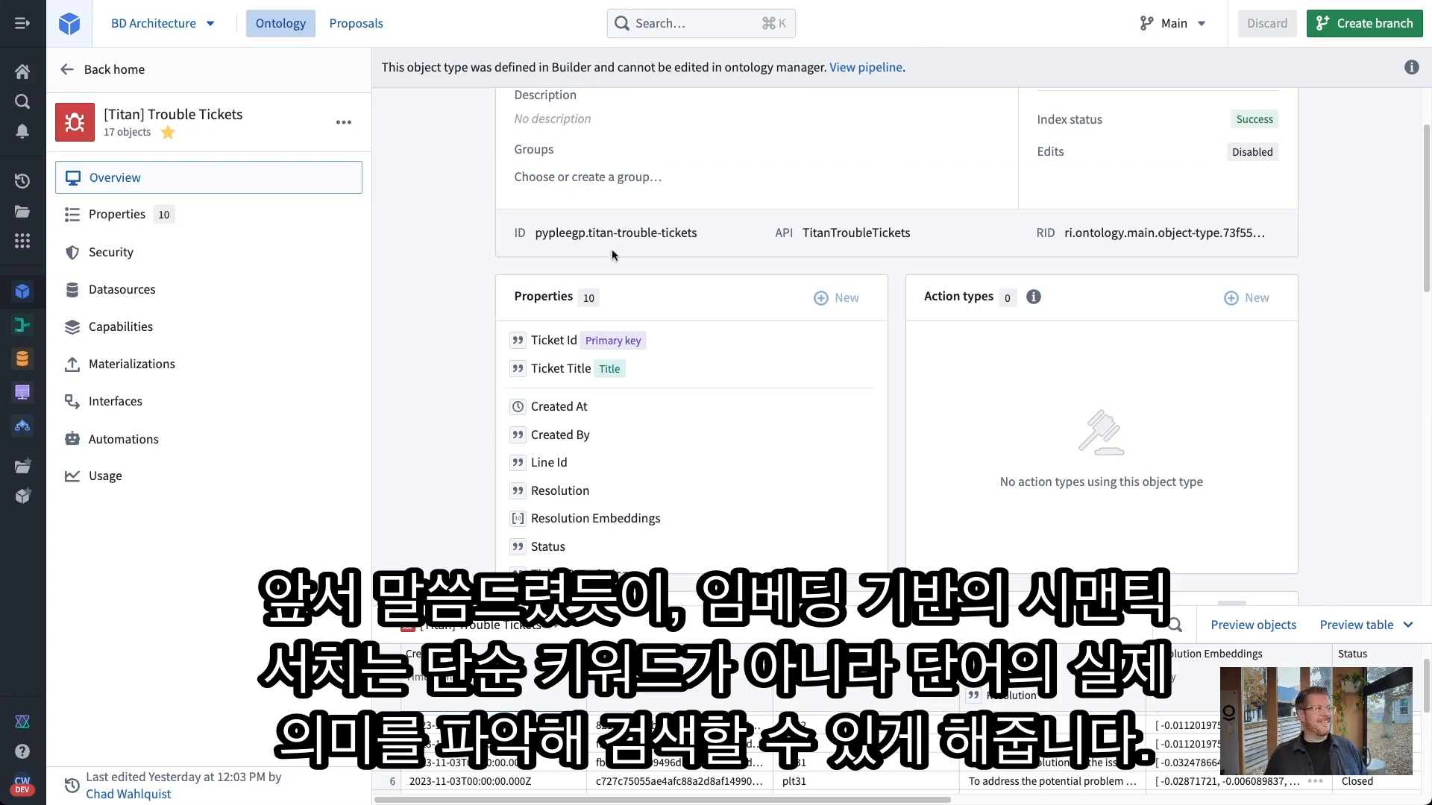
scroll(448, 267, up, 2)
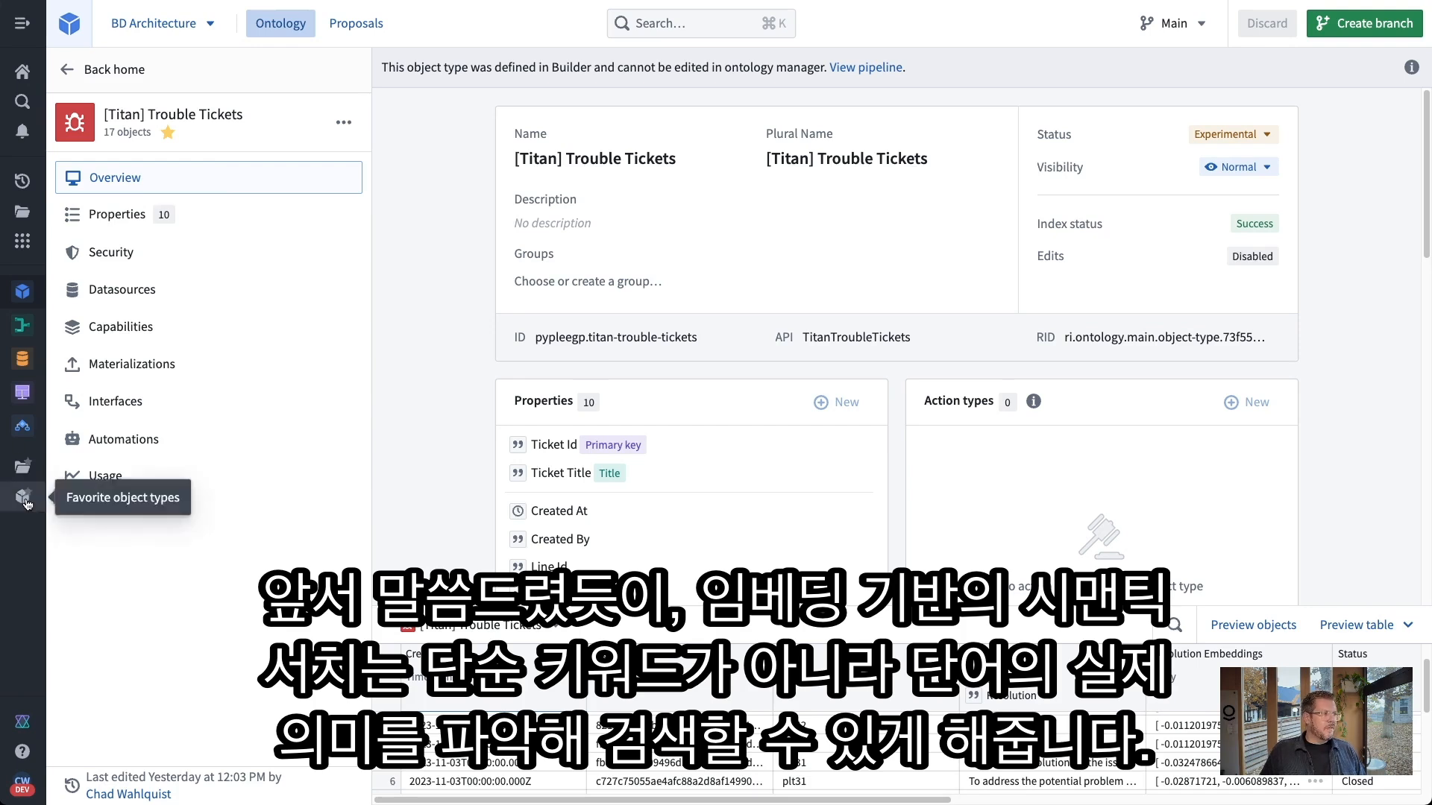
click(23, 470)
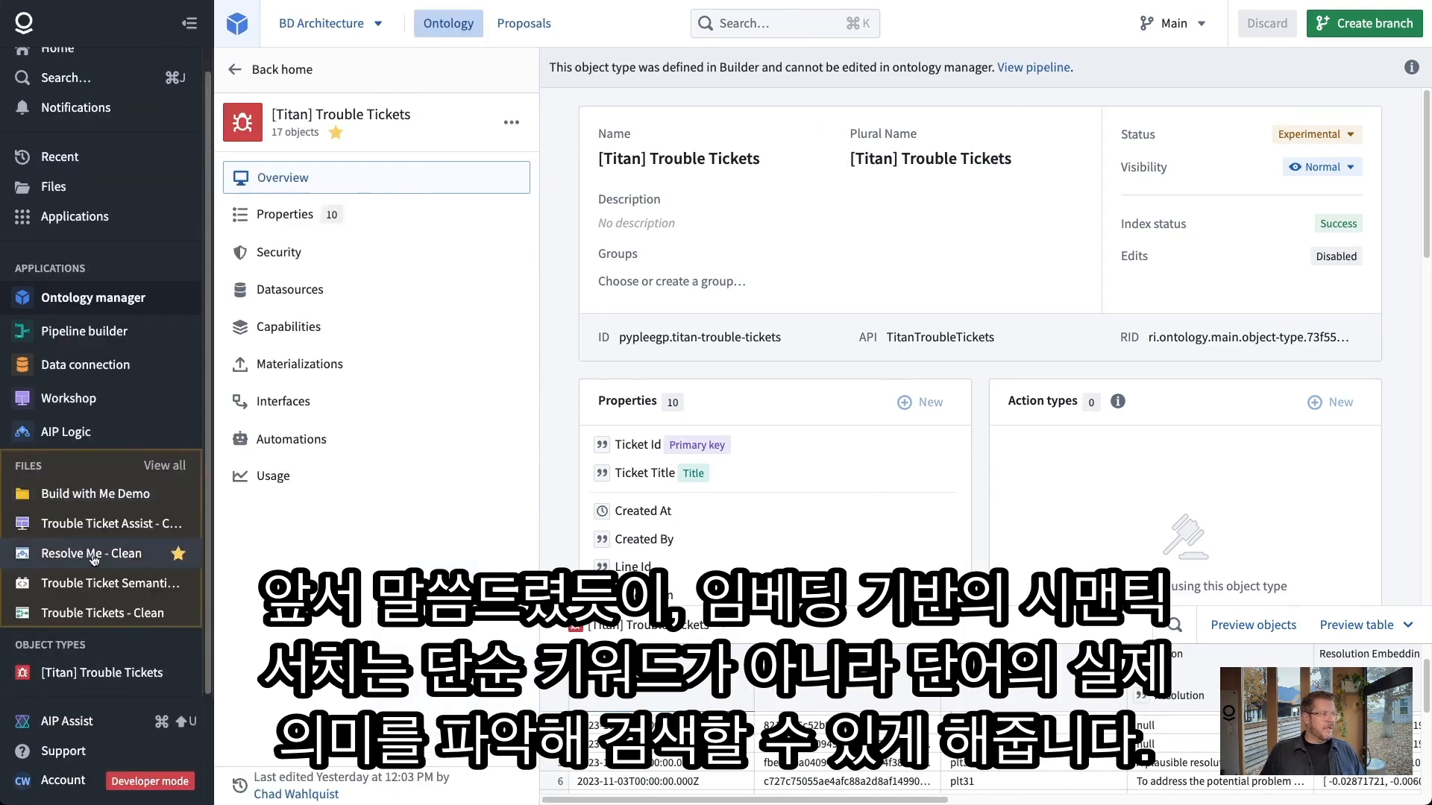
Open the Trouble Ticket Semantic Search repository's functions-typescript/src/index.ts file
click(104, 583)
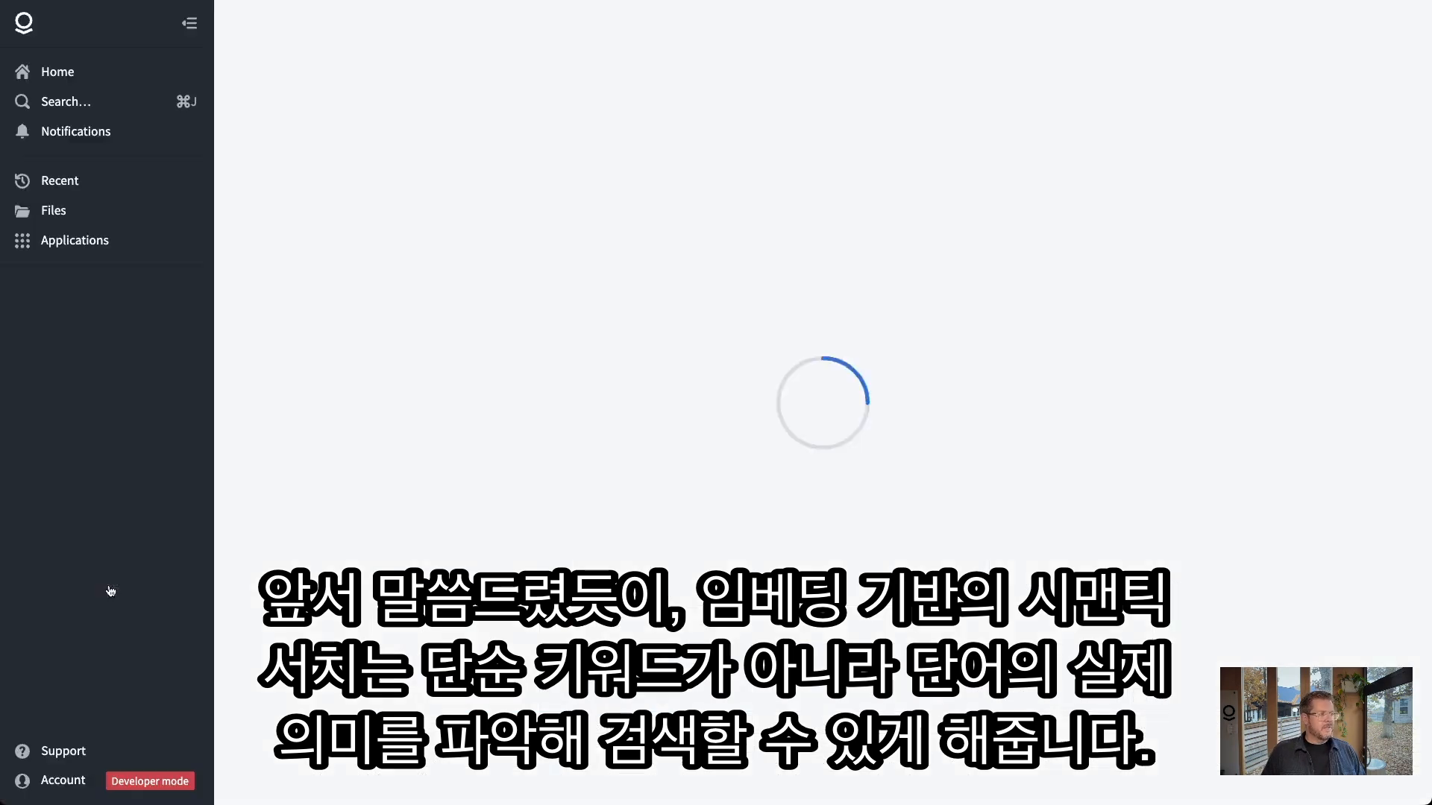
click(189, 23)
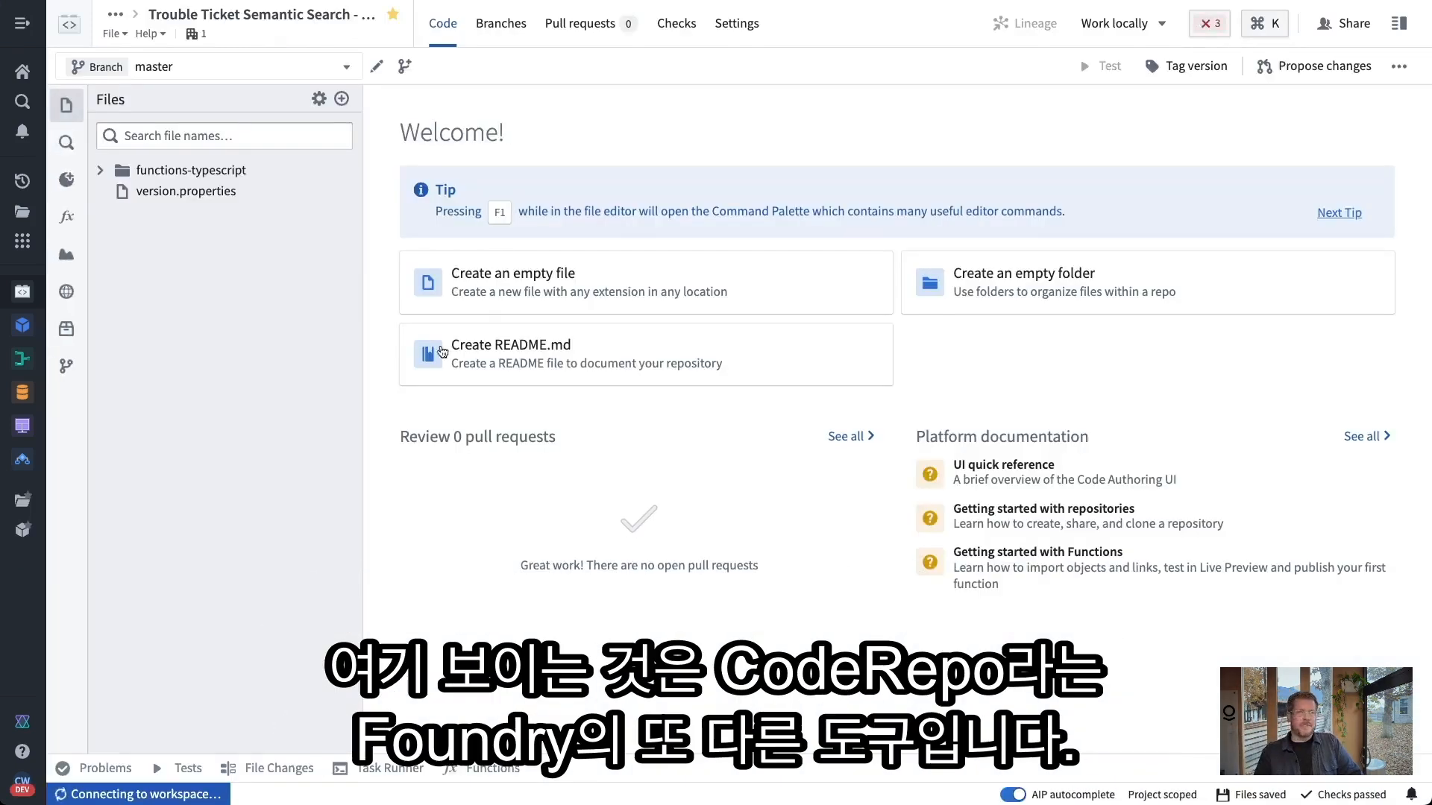
click(101, 171)
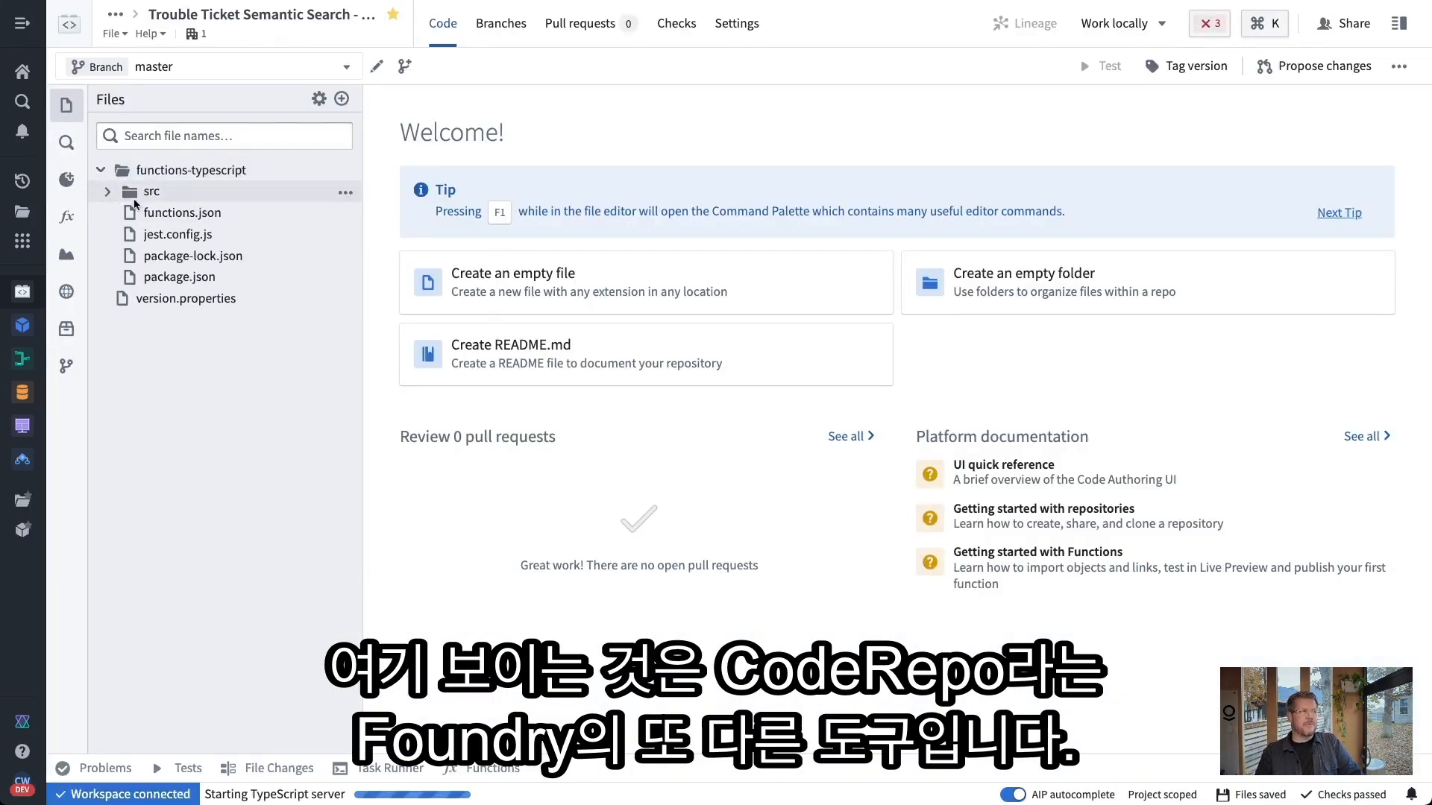
click(109, 191)
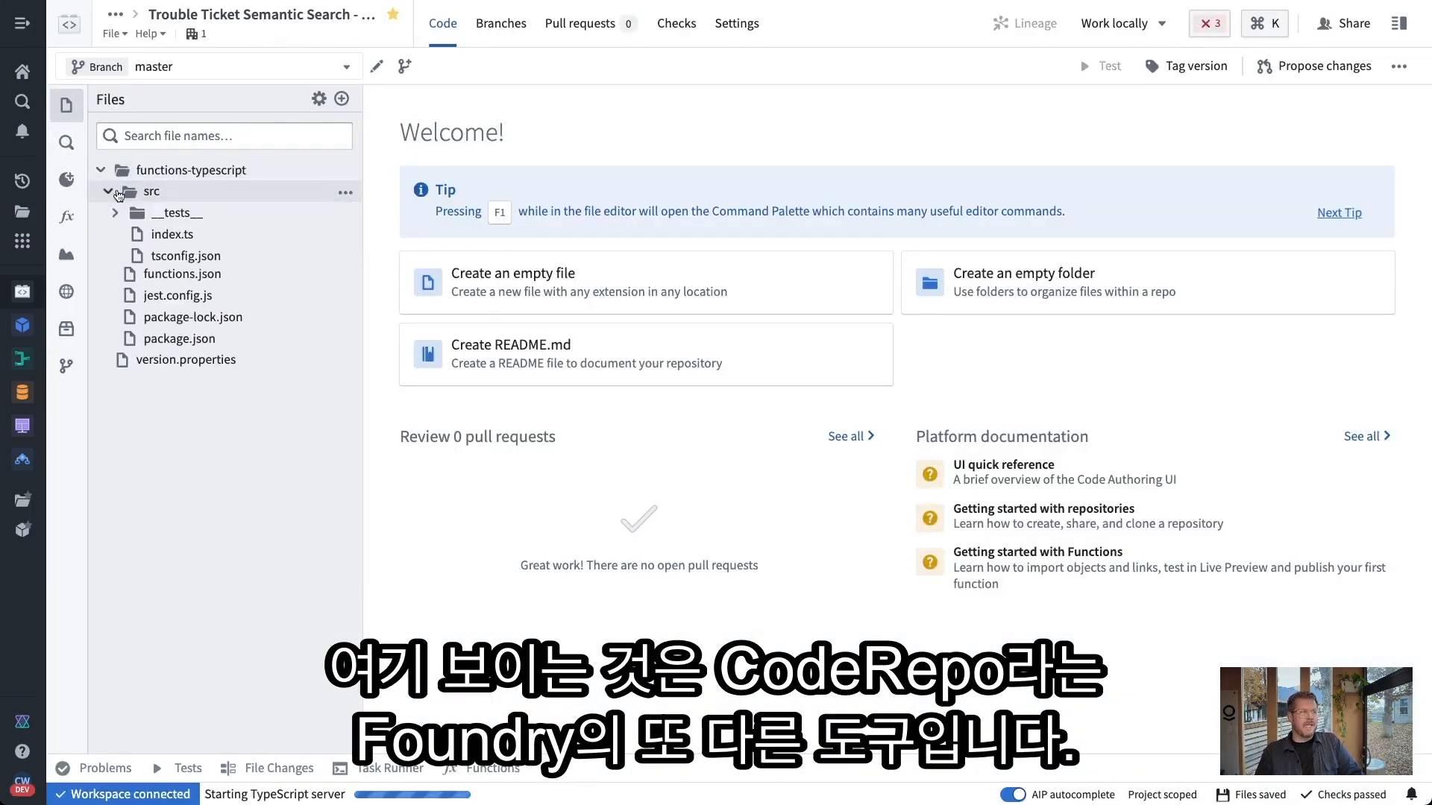
click(167, 234)
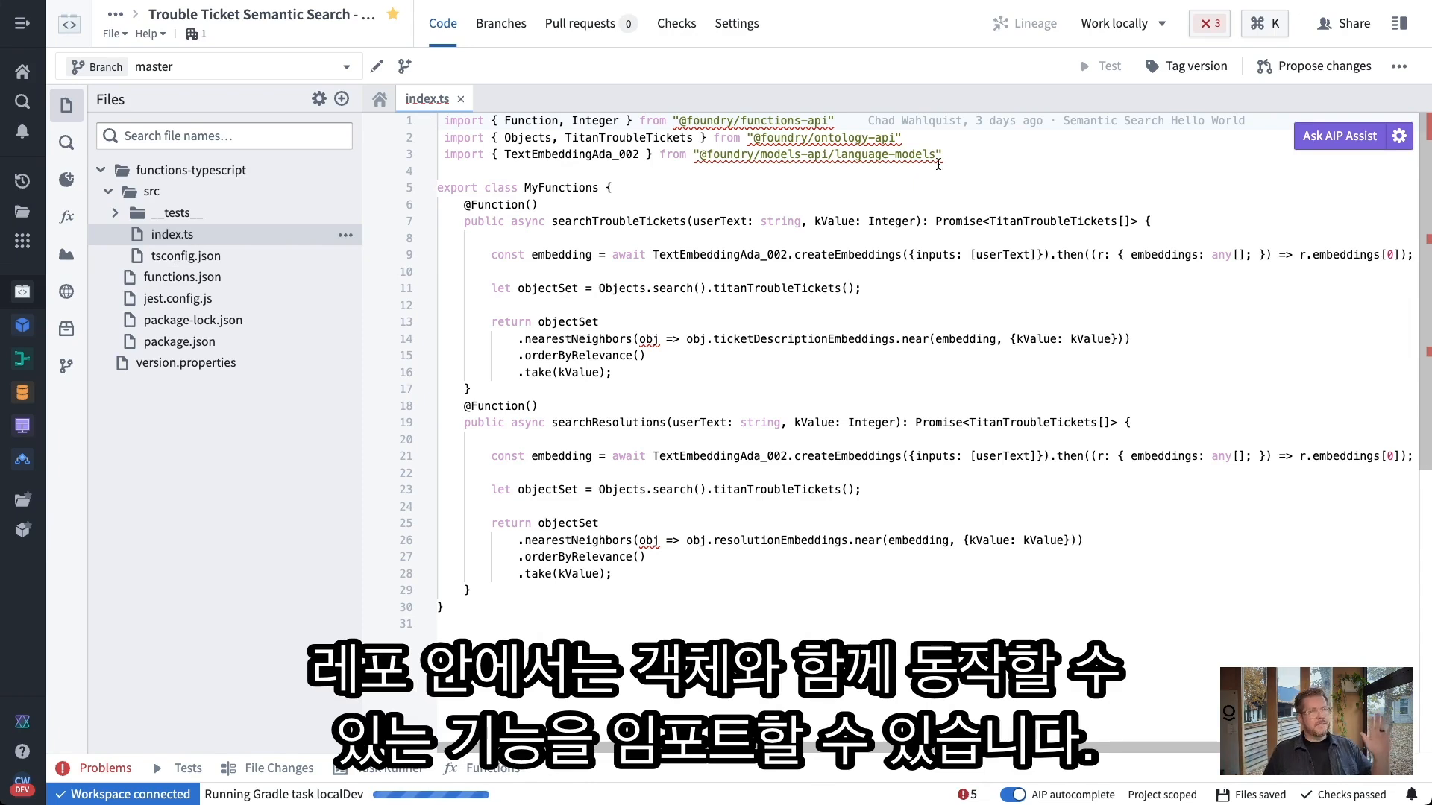
Highlight the Objects import in index.ts and list Ontology Imports showing [Titan] Trouble Tickets
drag(958, 154, 439, 120)
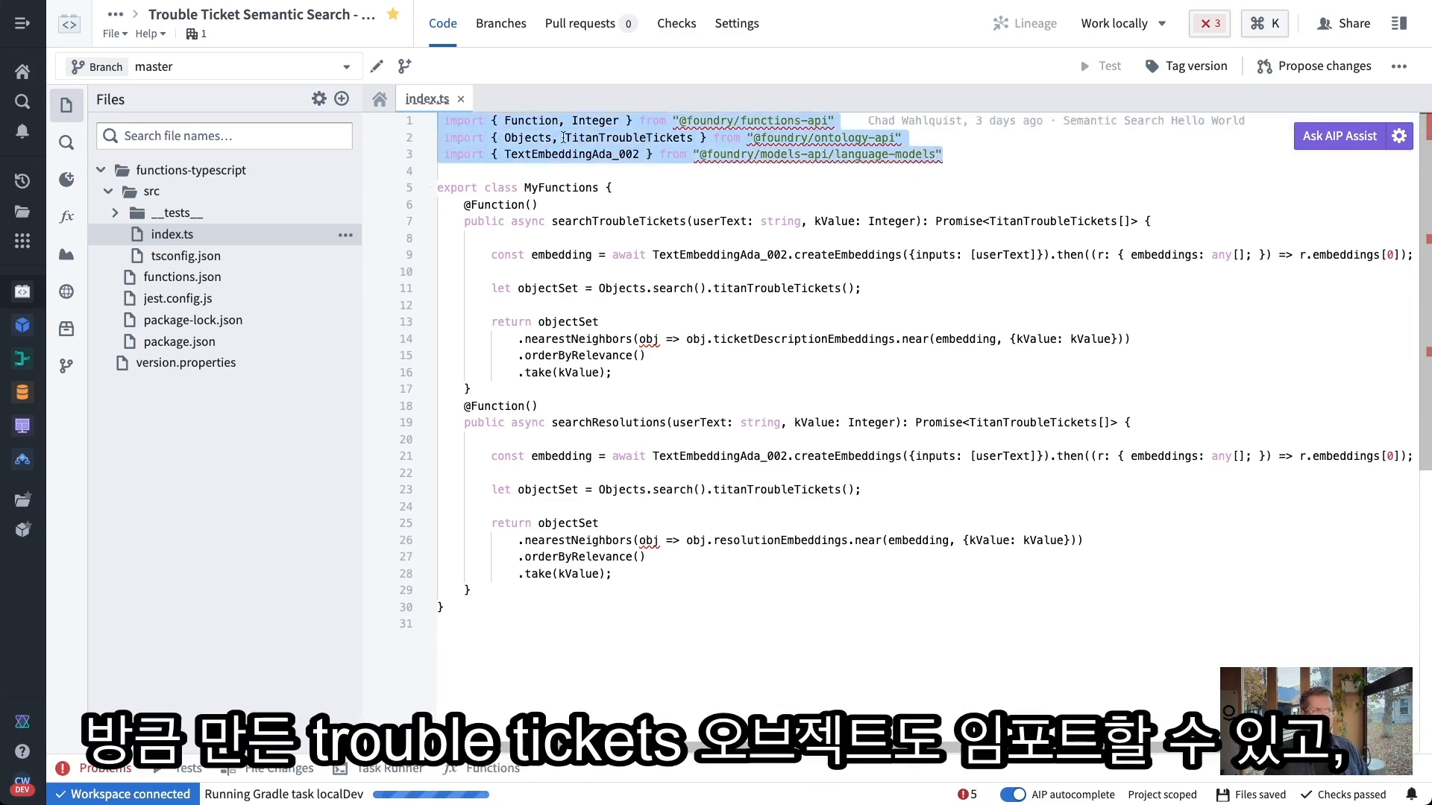
click(531, 140)
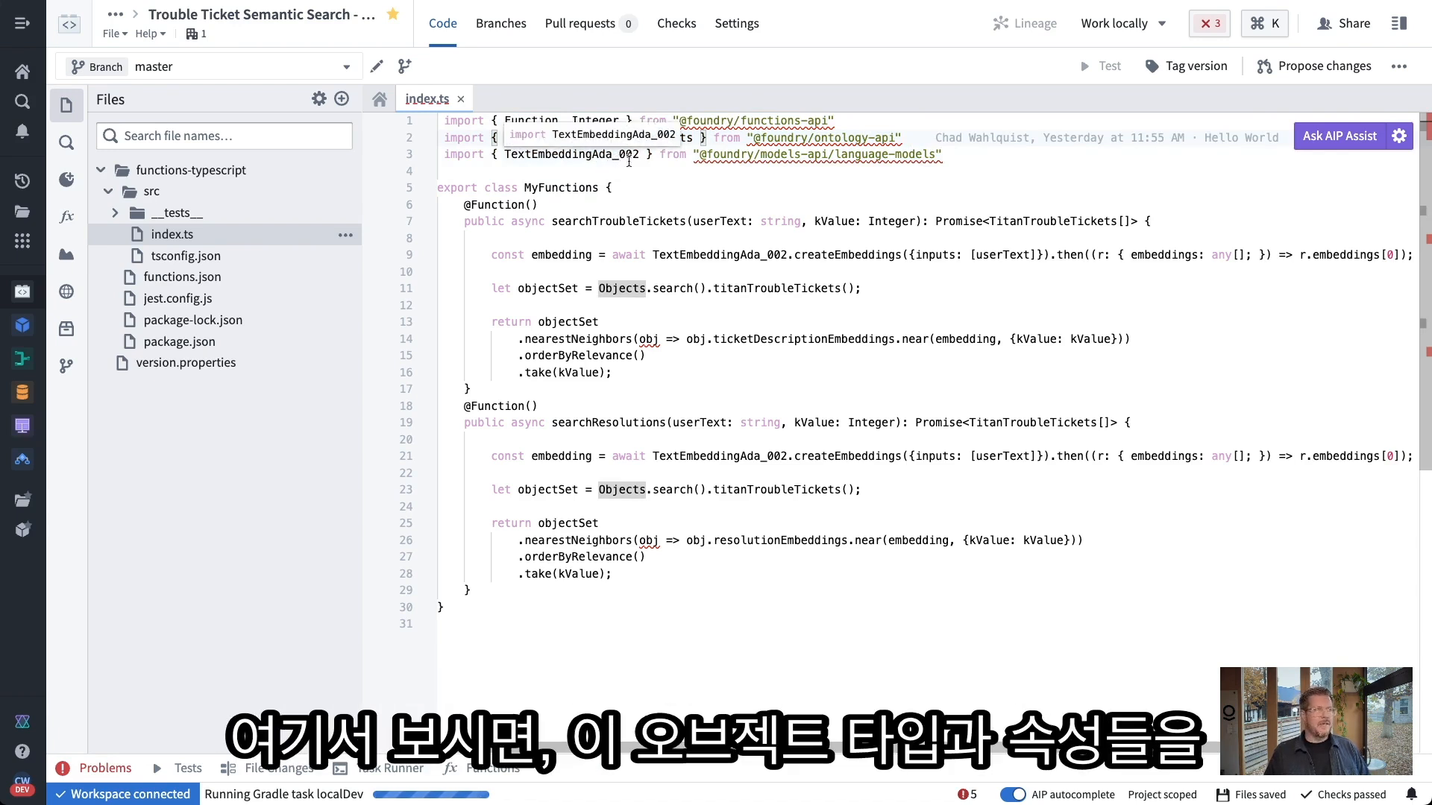
click(67, 179)
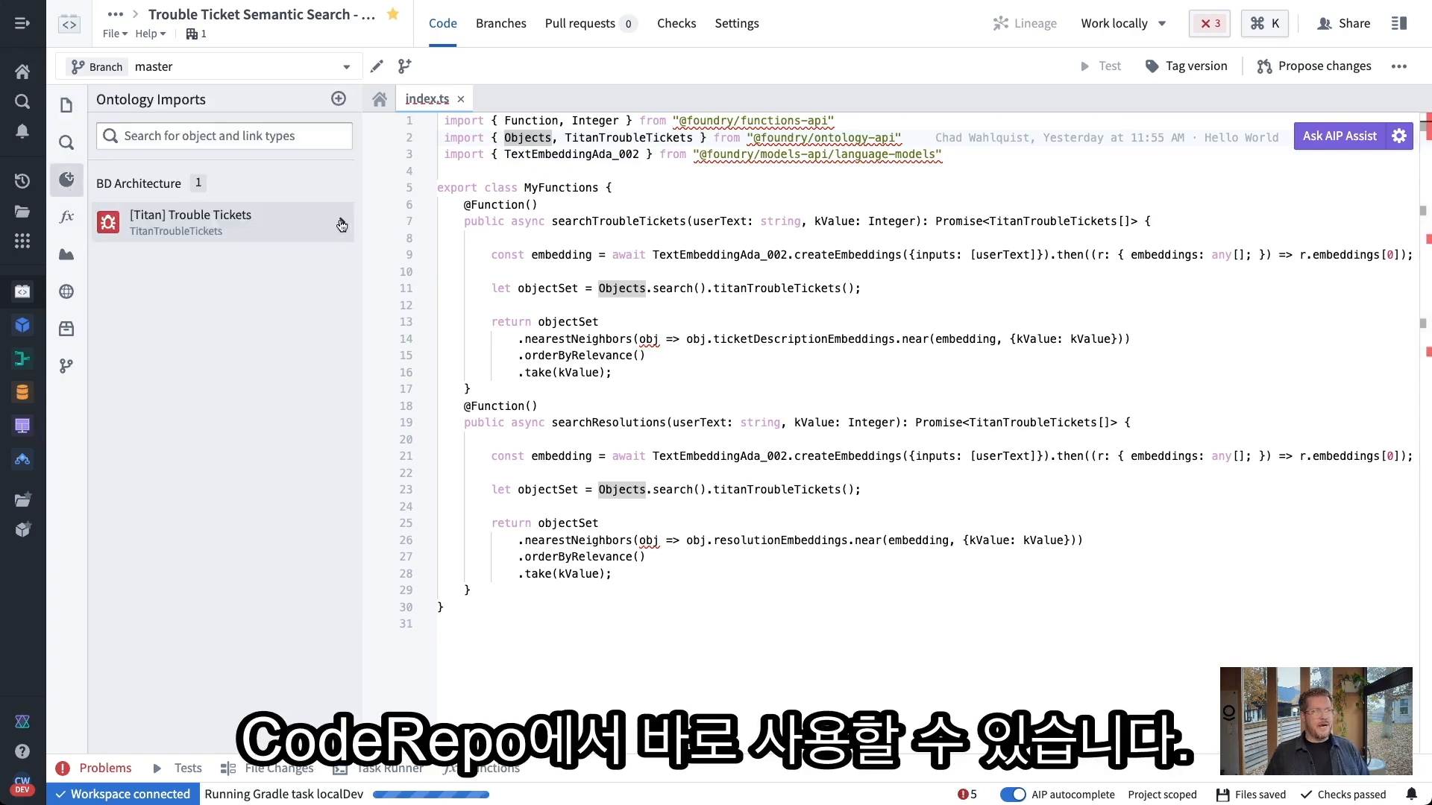
View all [Titan] Trouble Tickets properties, then browse Model Imports listing text-embedding-ada-002
click(342, 222)
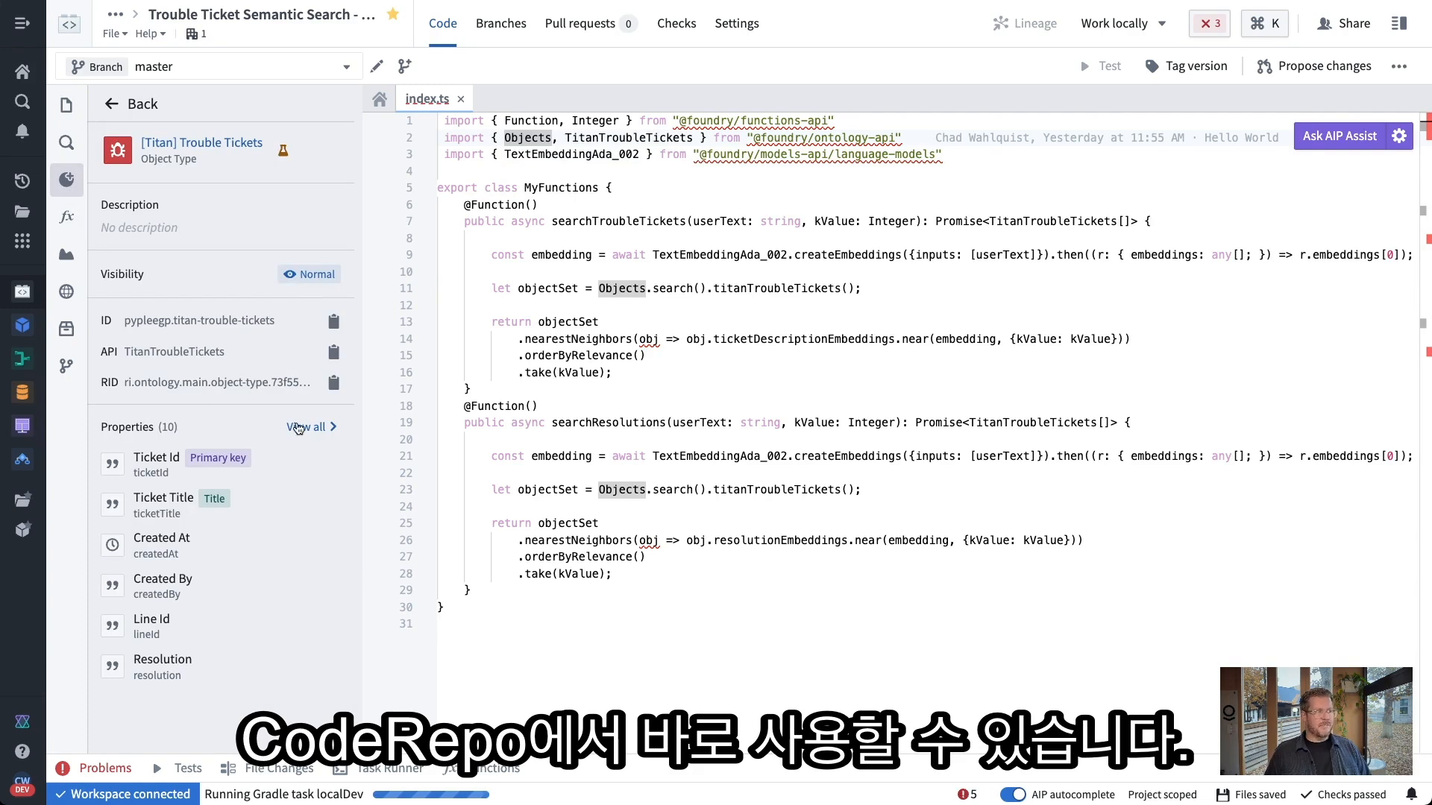
click(300, 429)
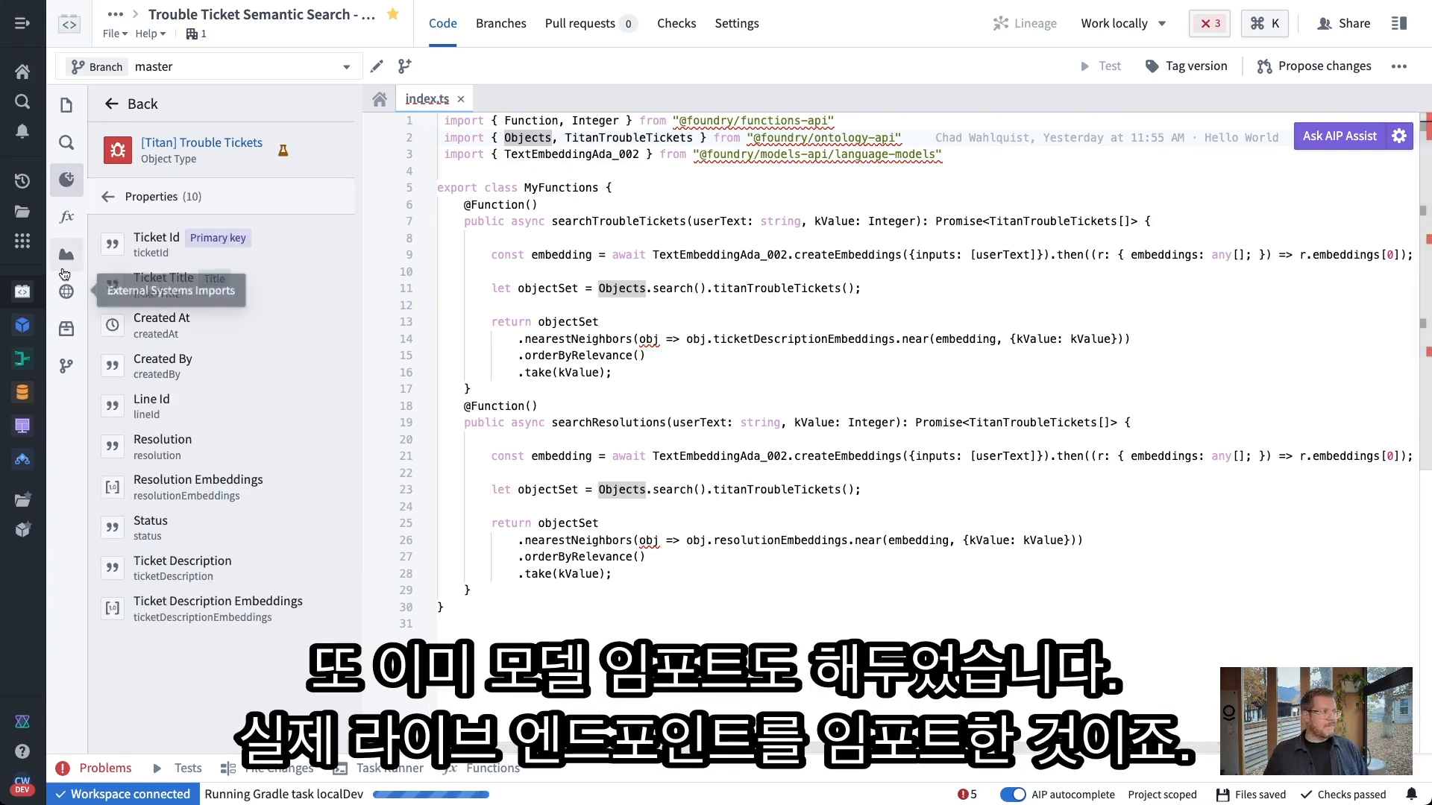
click(68, 262)
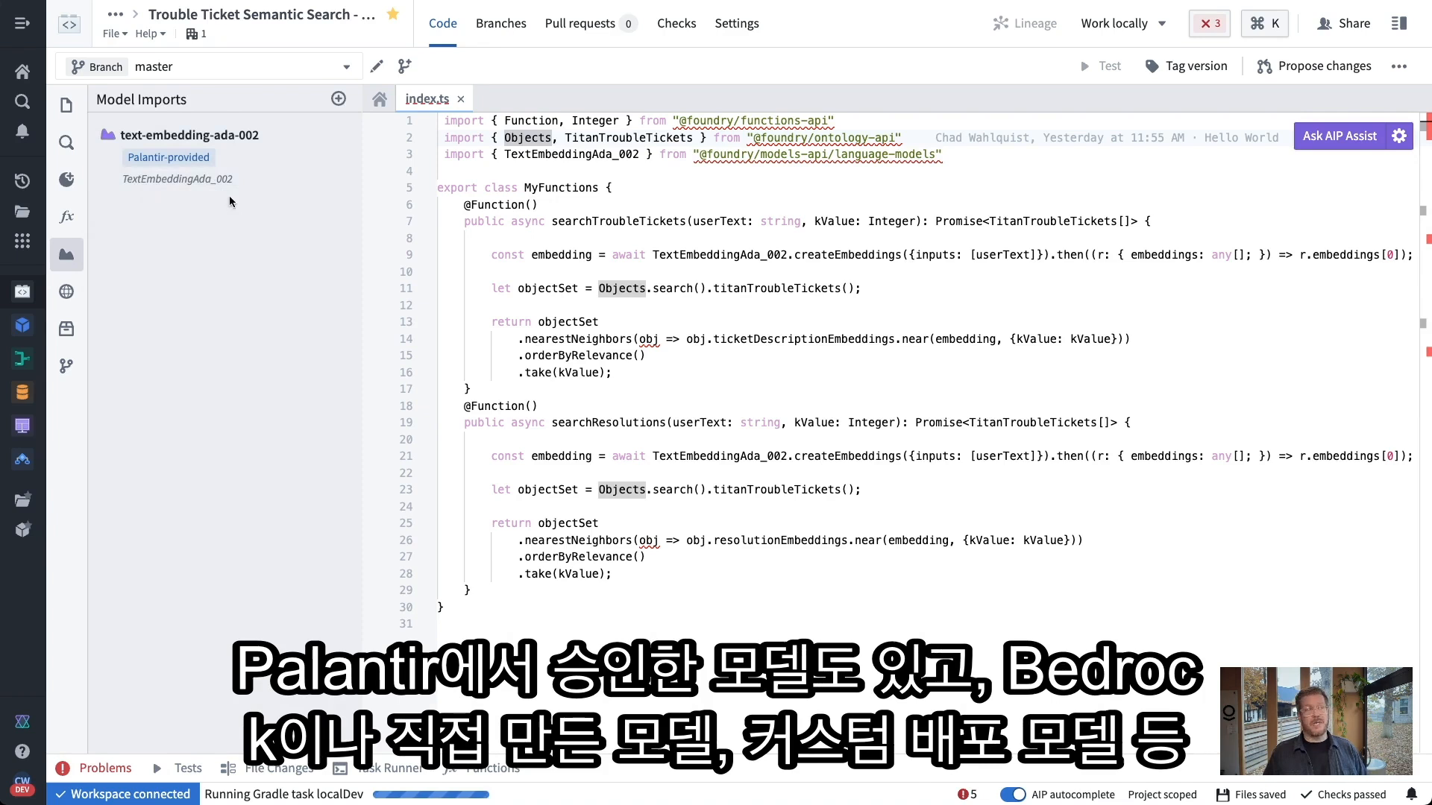
click(338, 98)
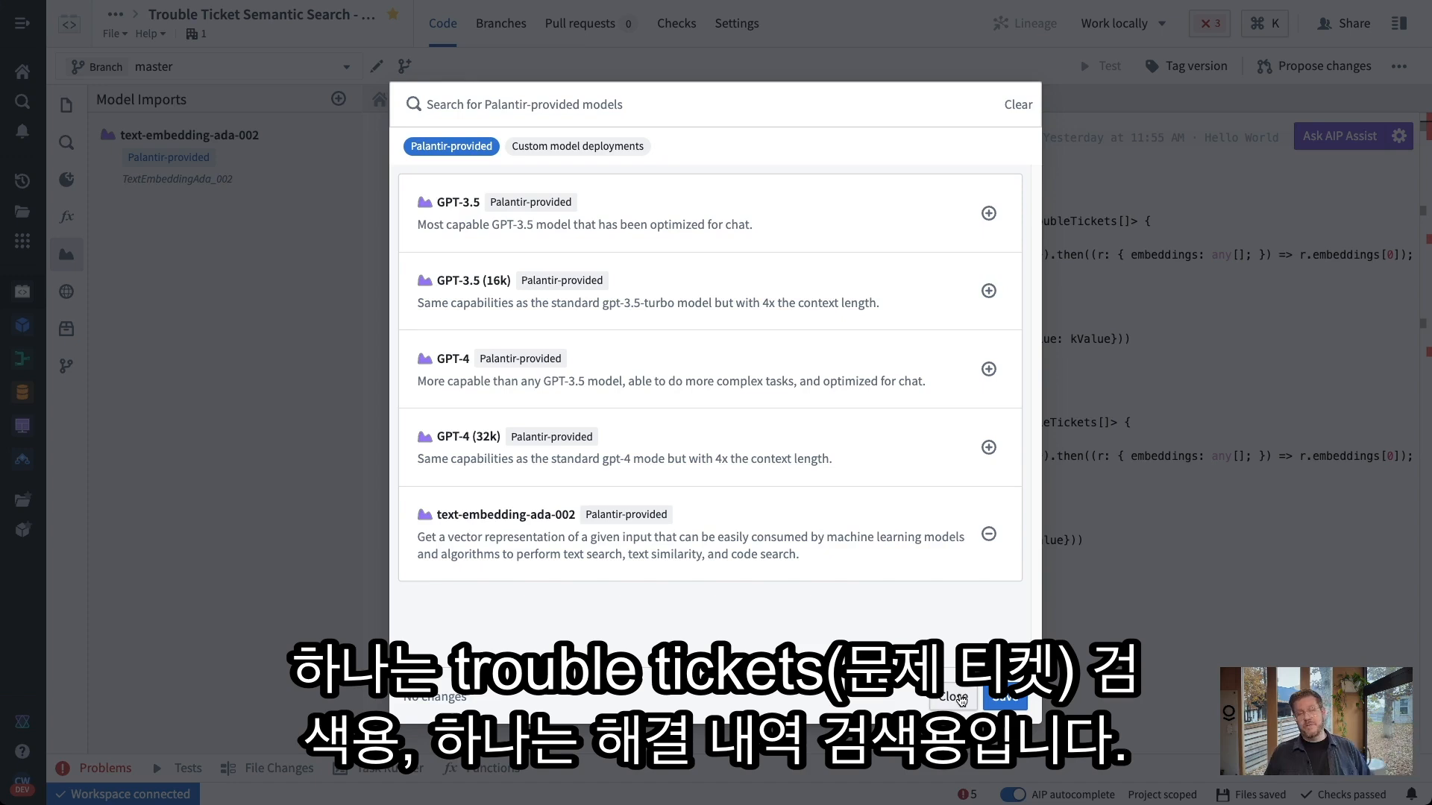
click(960, 699)
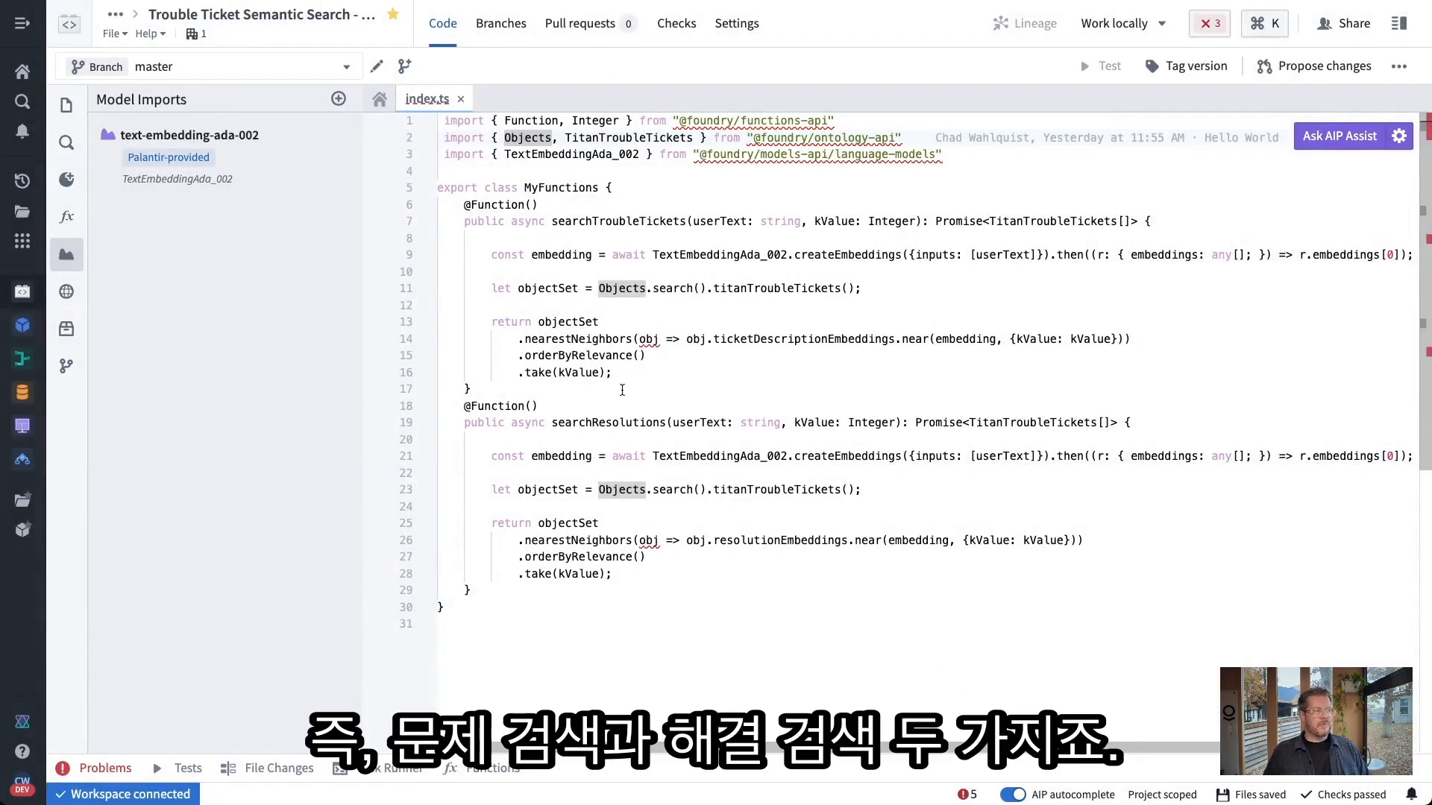
drag(558, 221, 685, 221)
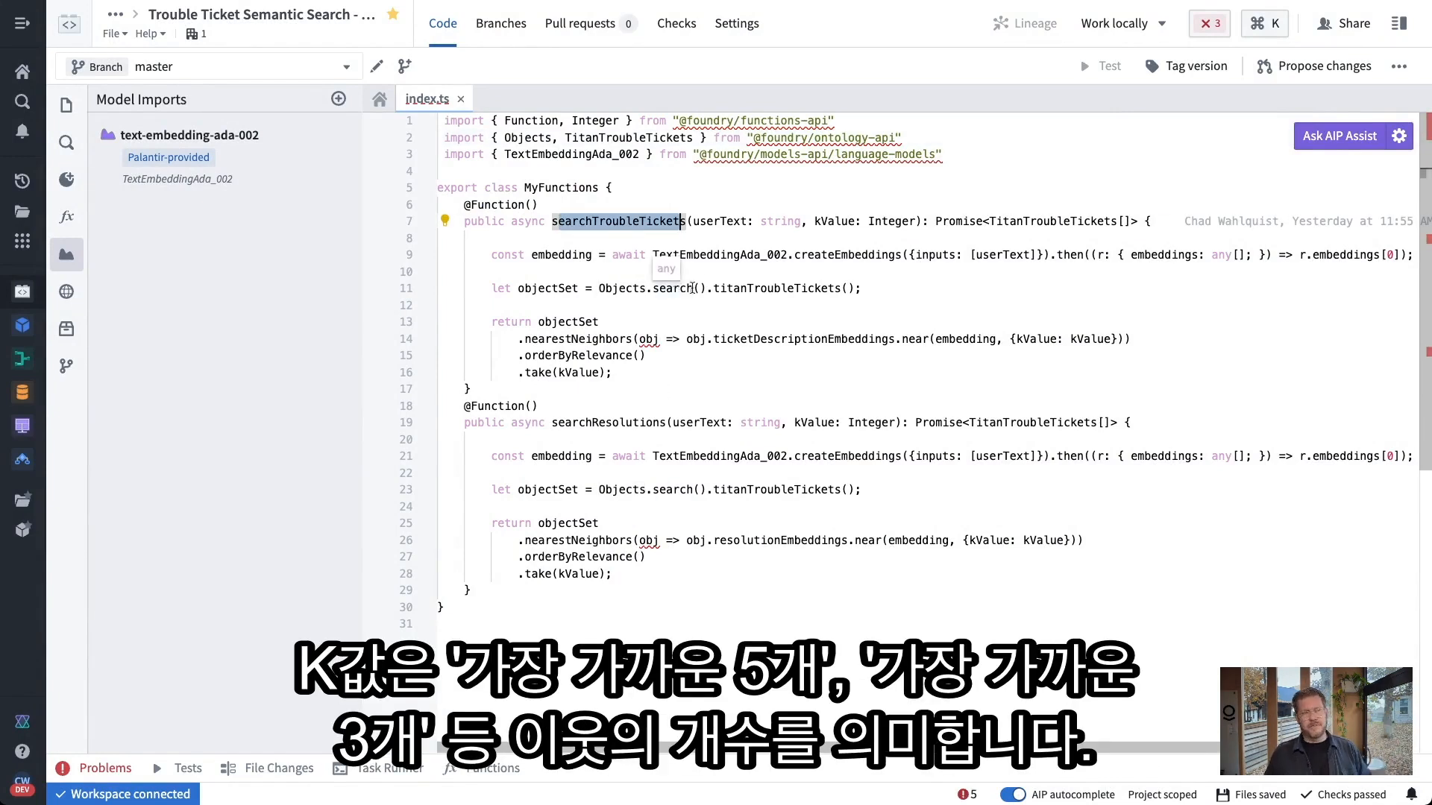
click(707, 270)
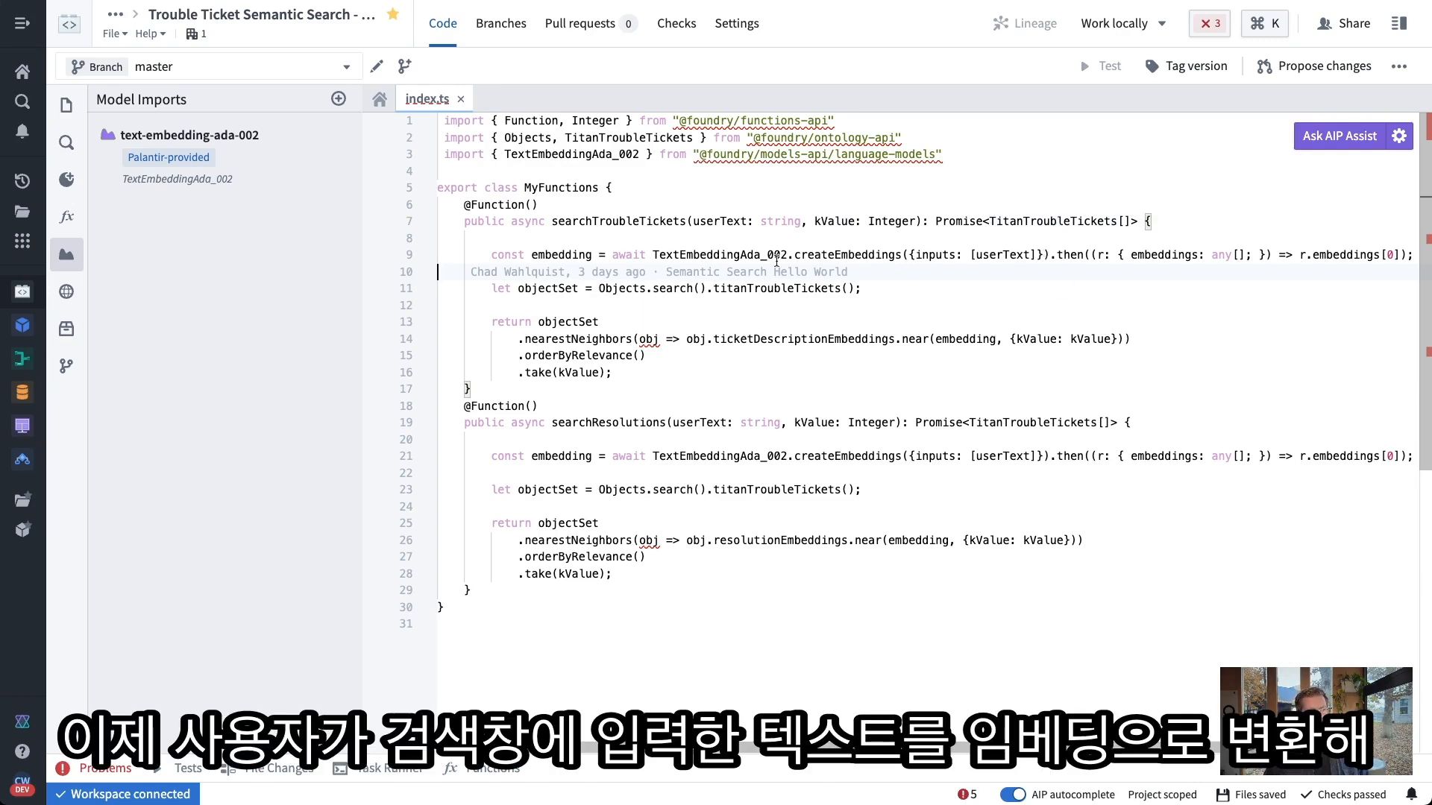
click(726, 258)
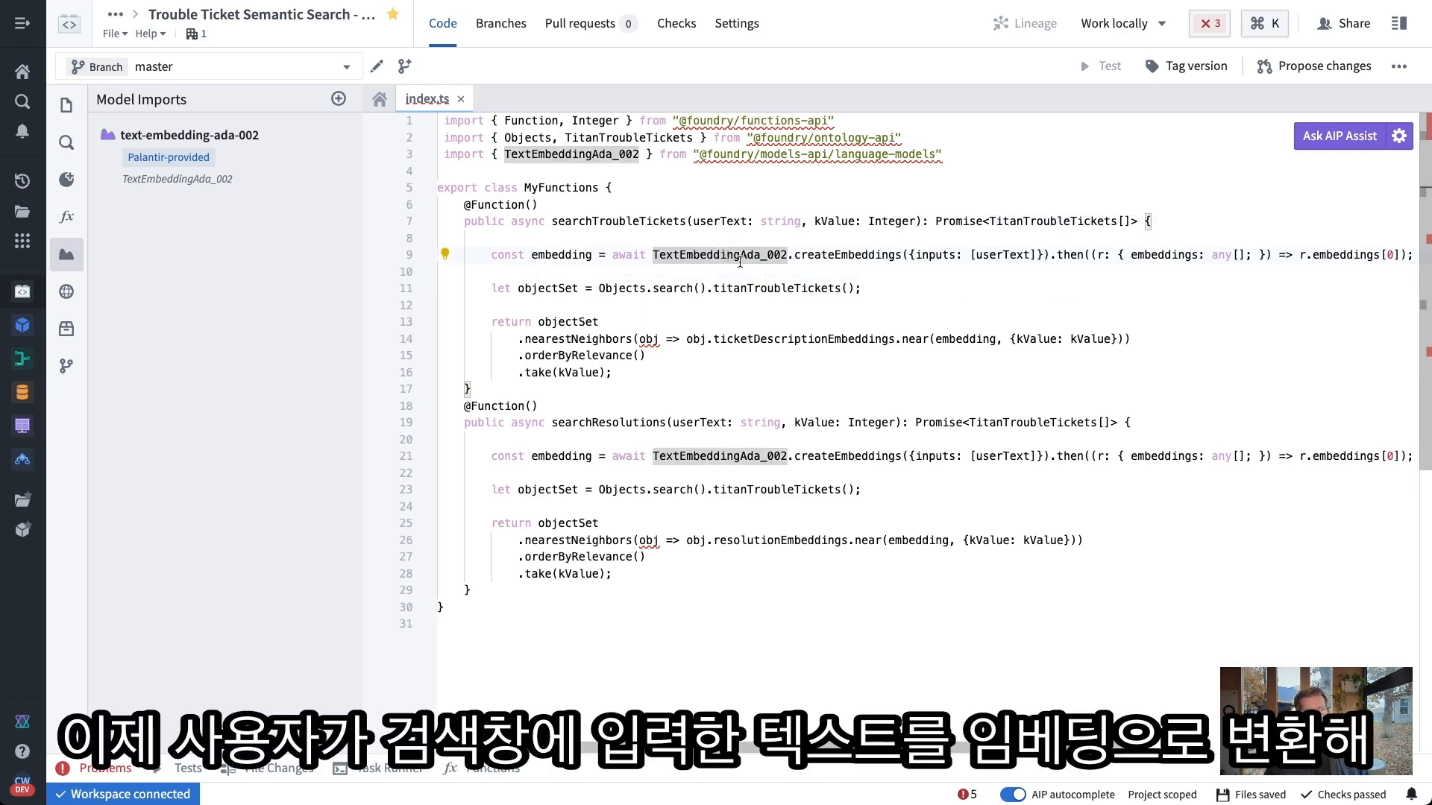
mouse_move(560, 262)
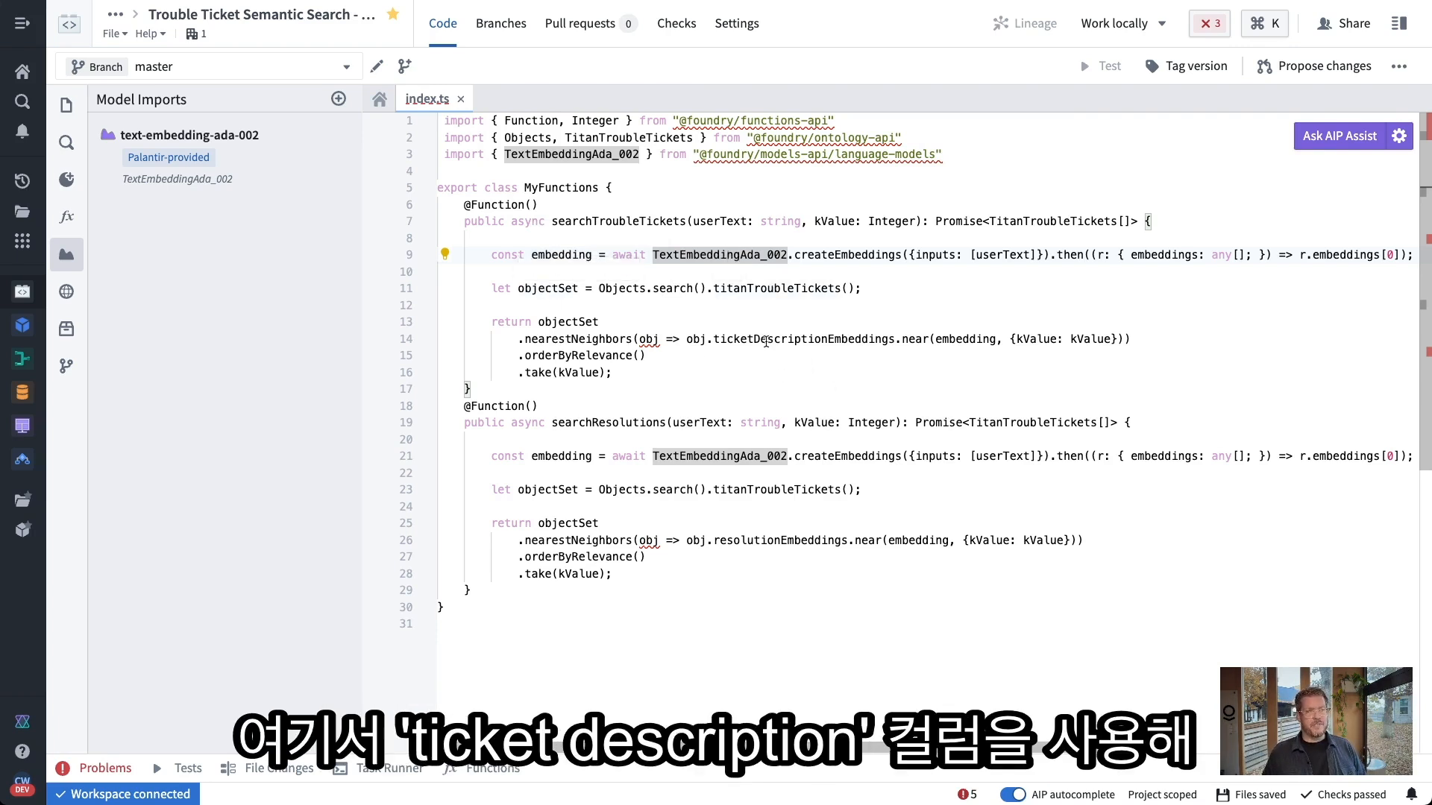
click(765, 341)
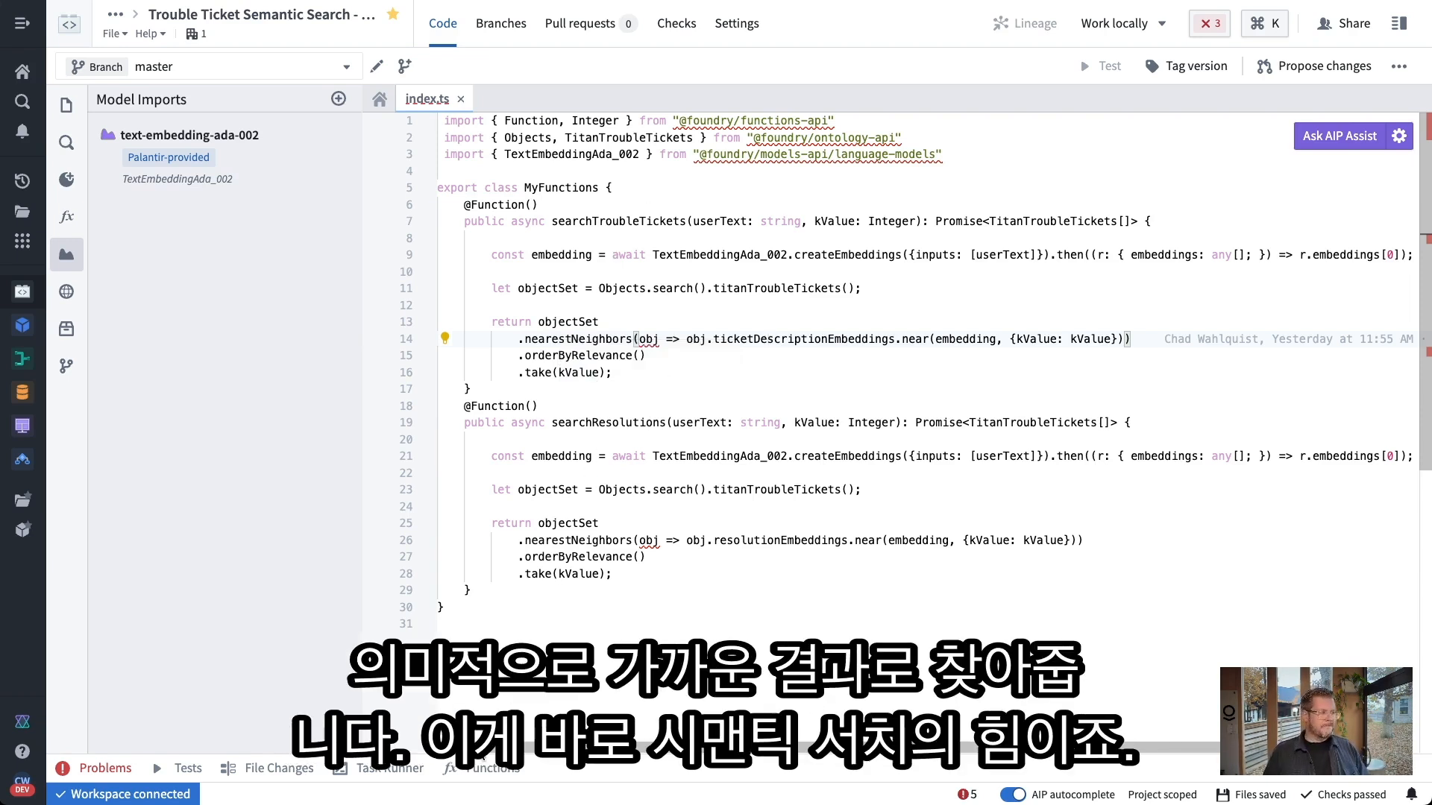
Test searchTroubleTickets with userText 'face coverings' and kValue 3, and review the three returned tickets
click(488, 768)
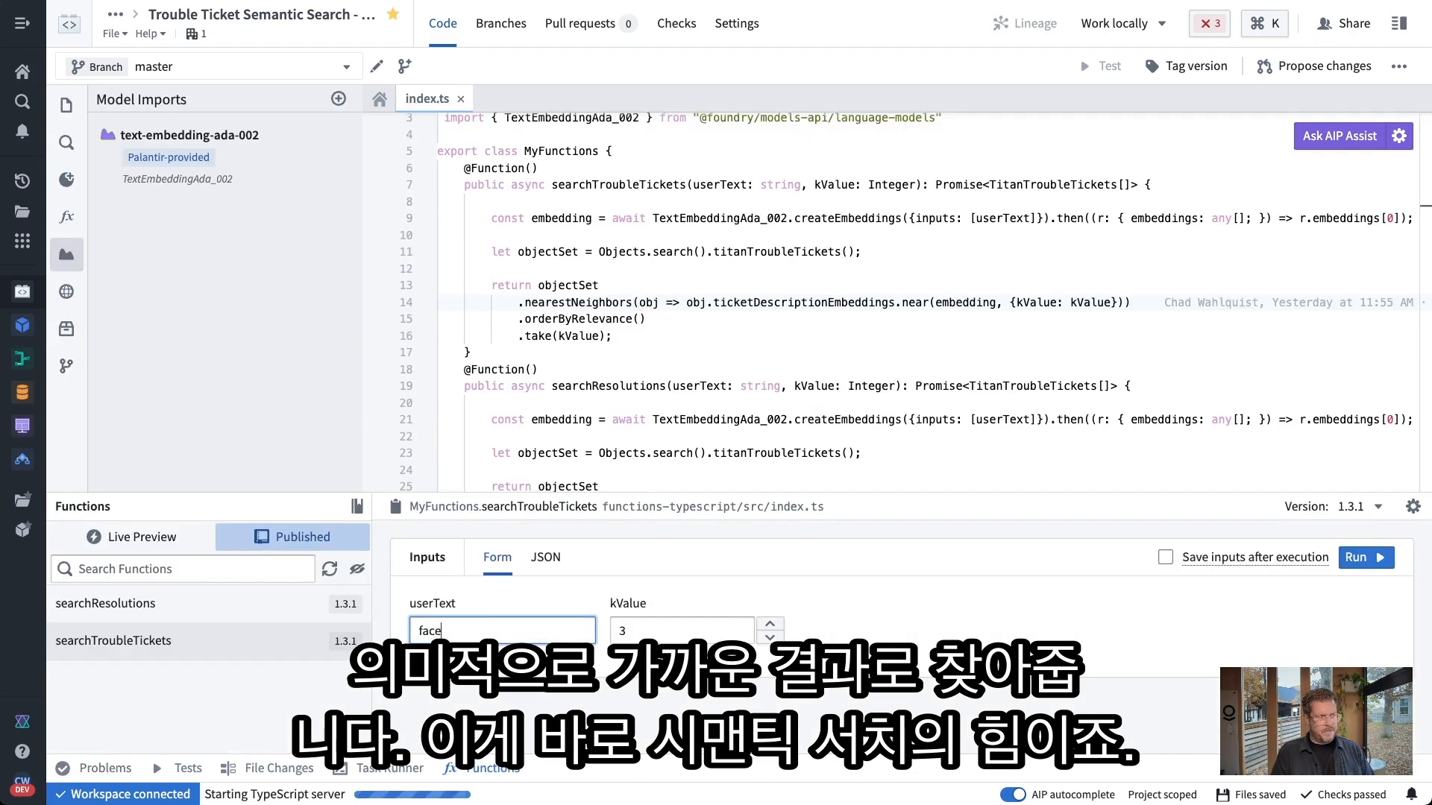
text(coverings)
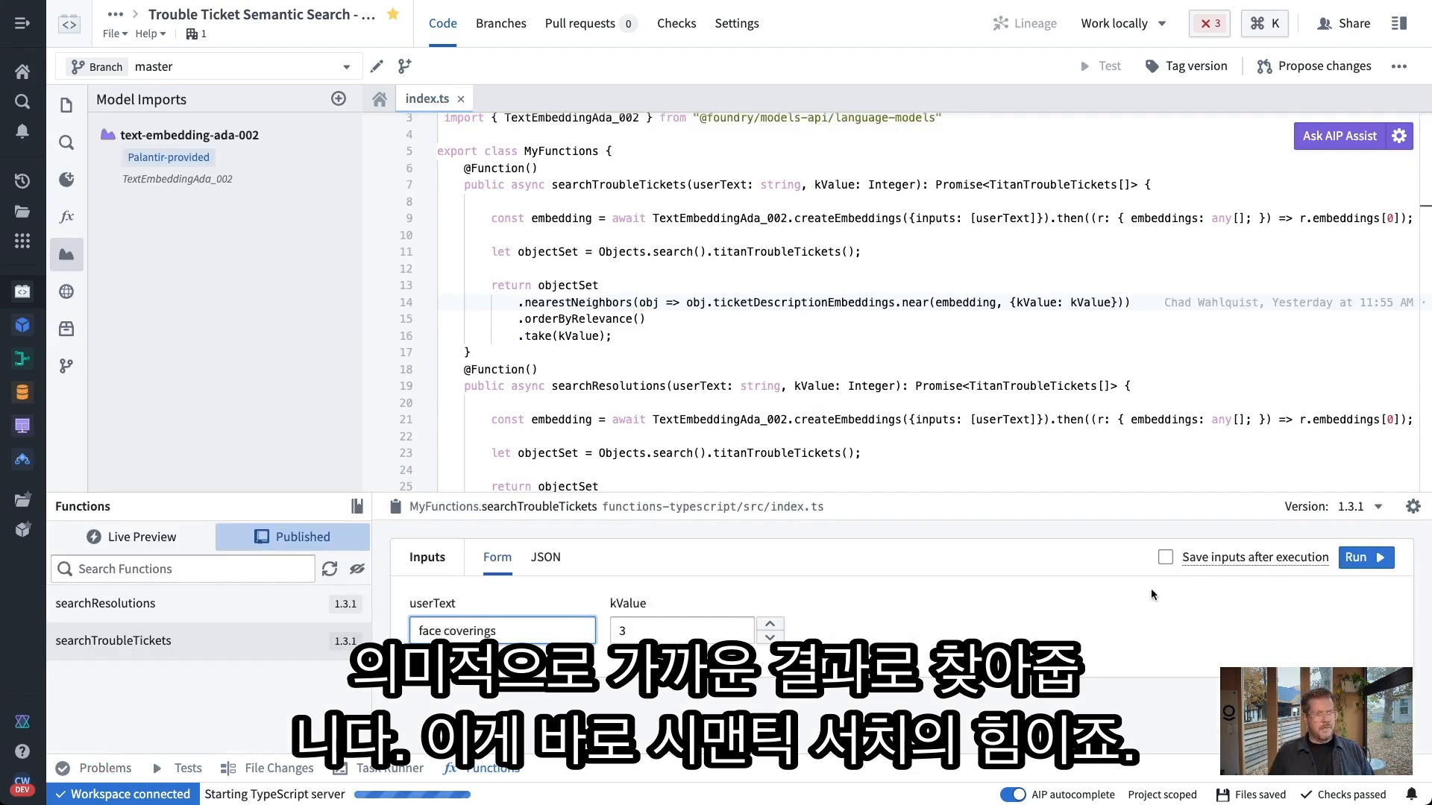
click(1360, 557)
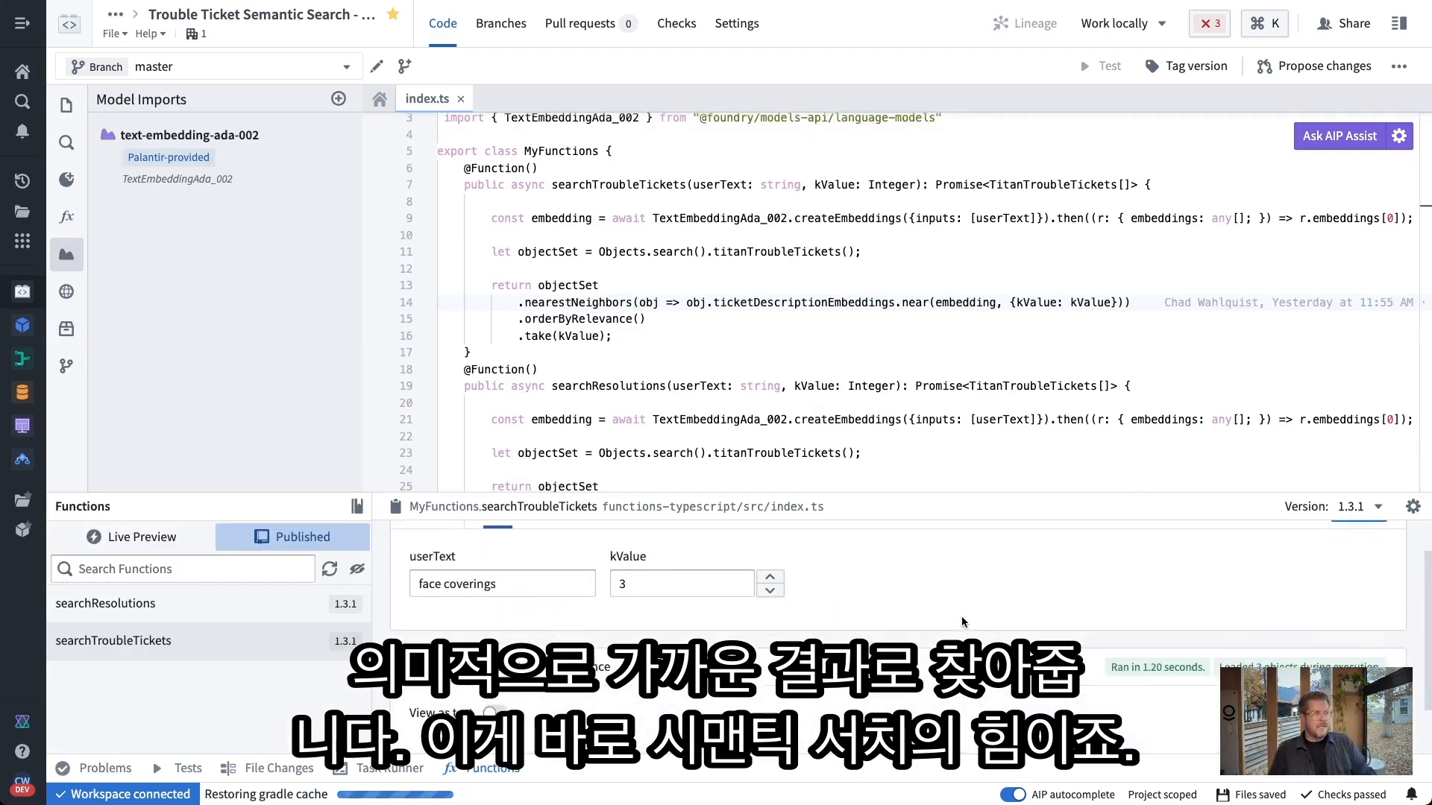
scroll(757, 682, down, 2)
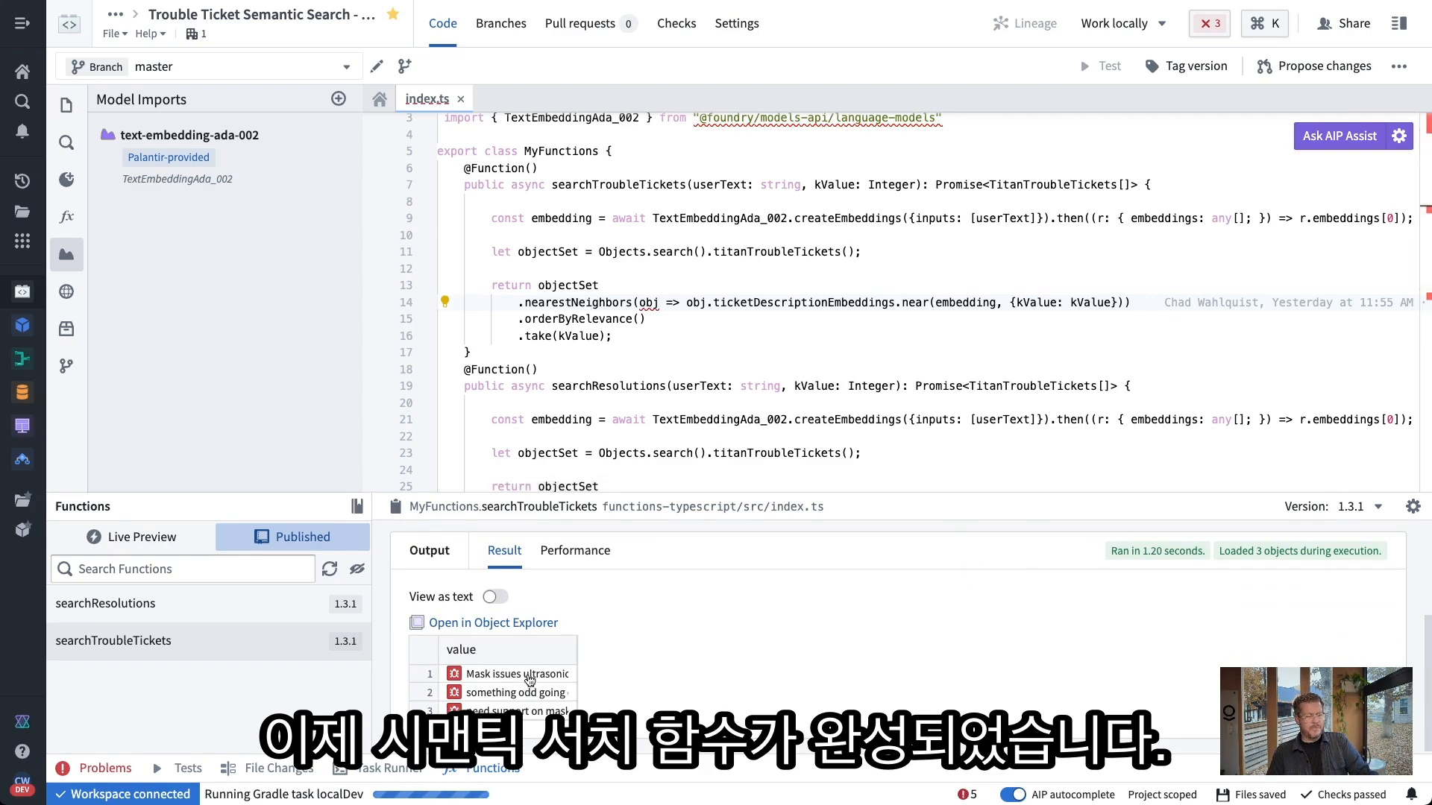
mouse_move(525, 681)
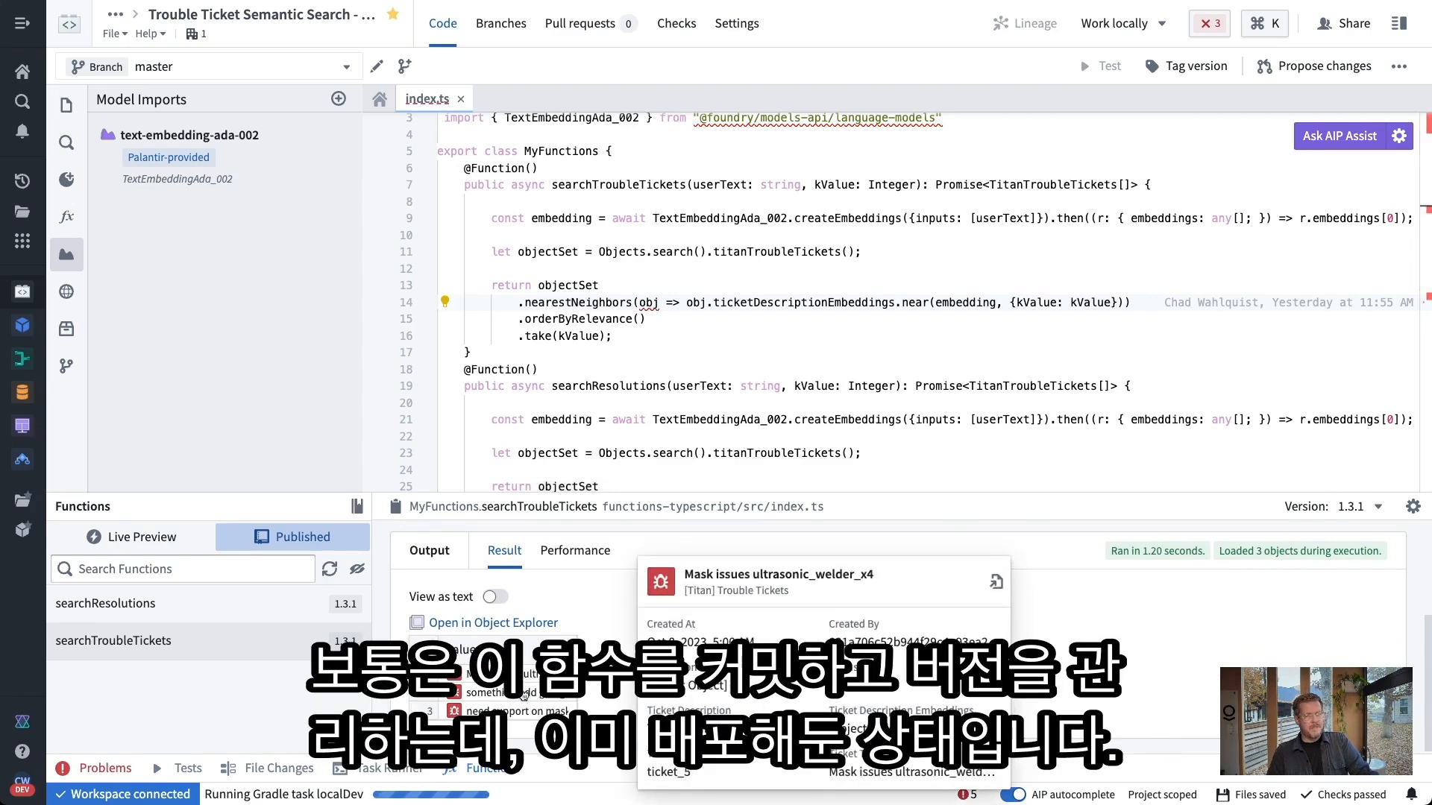
mouse_move(487, 697)
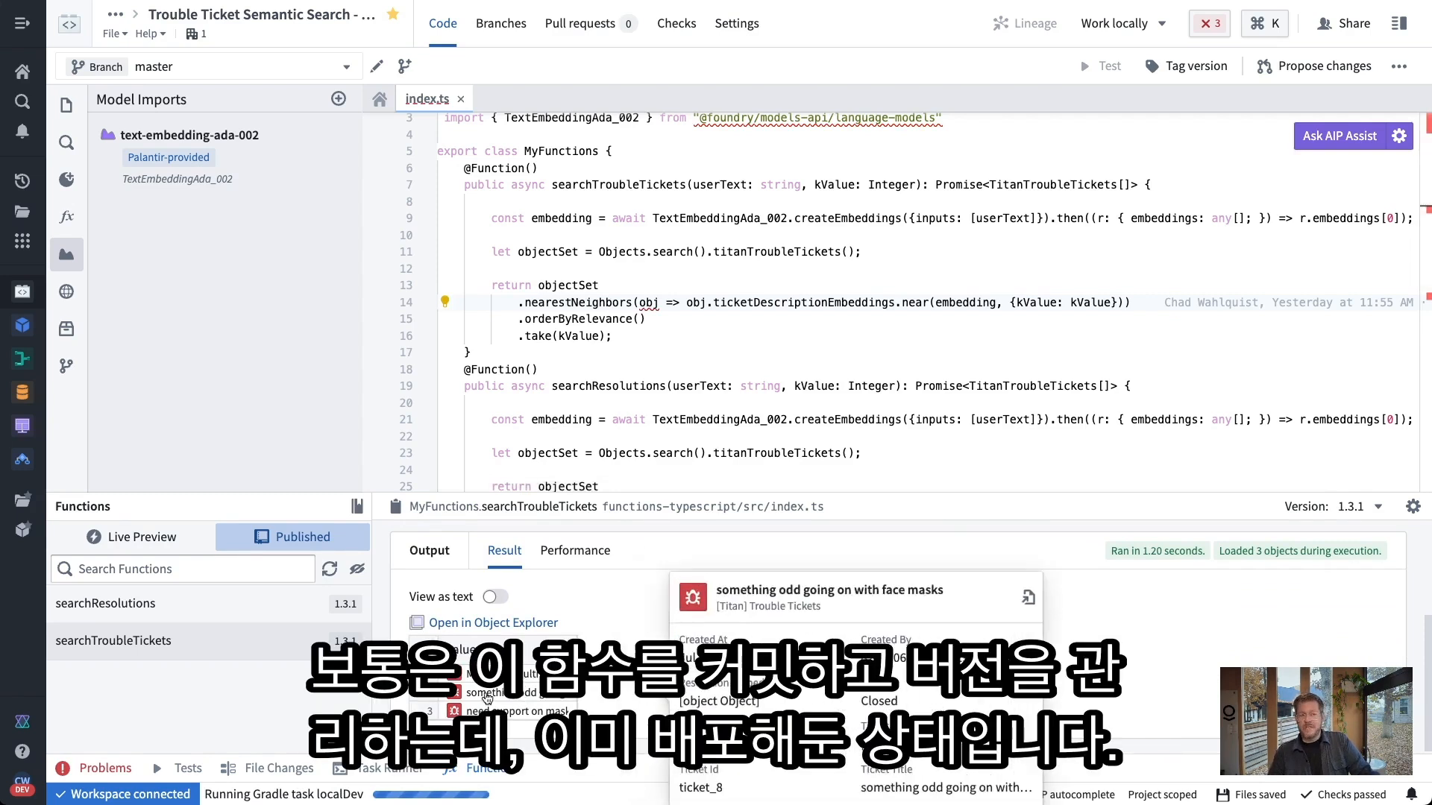
scroll(488, 698, up, 2)
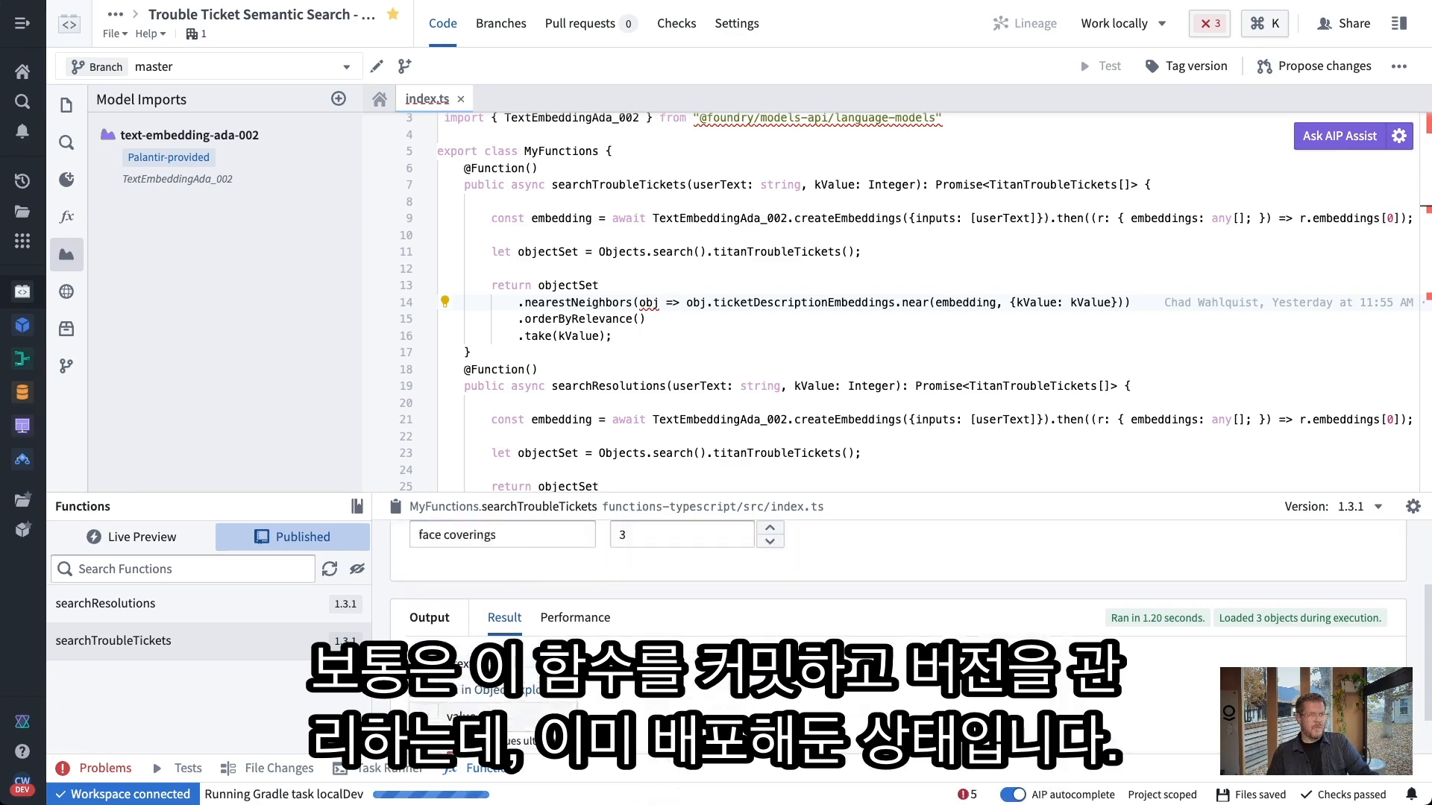
scroll(489, 697, up, 3)
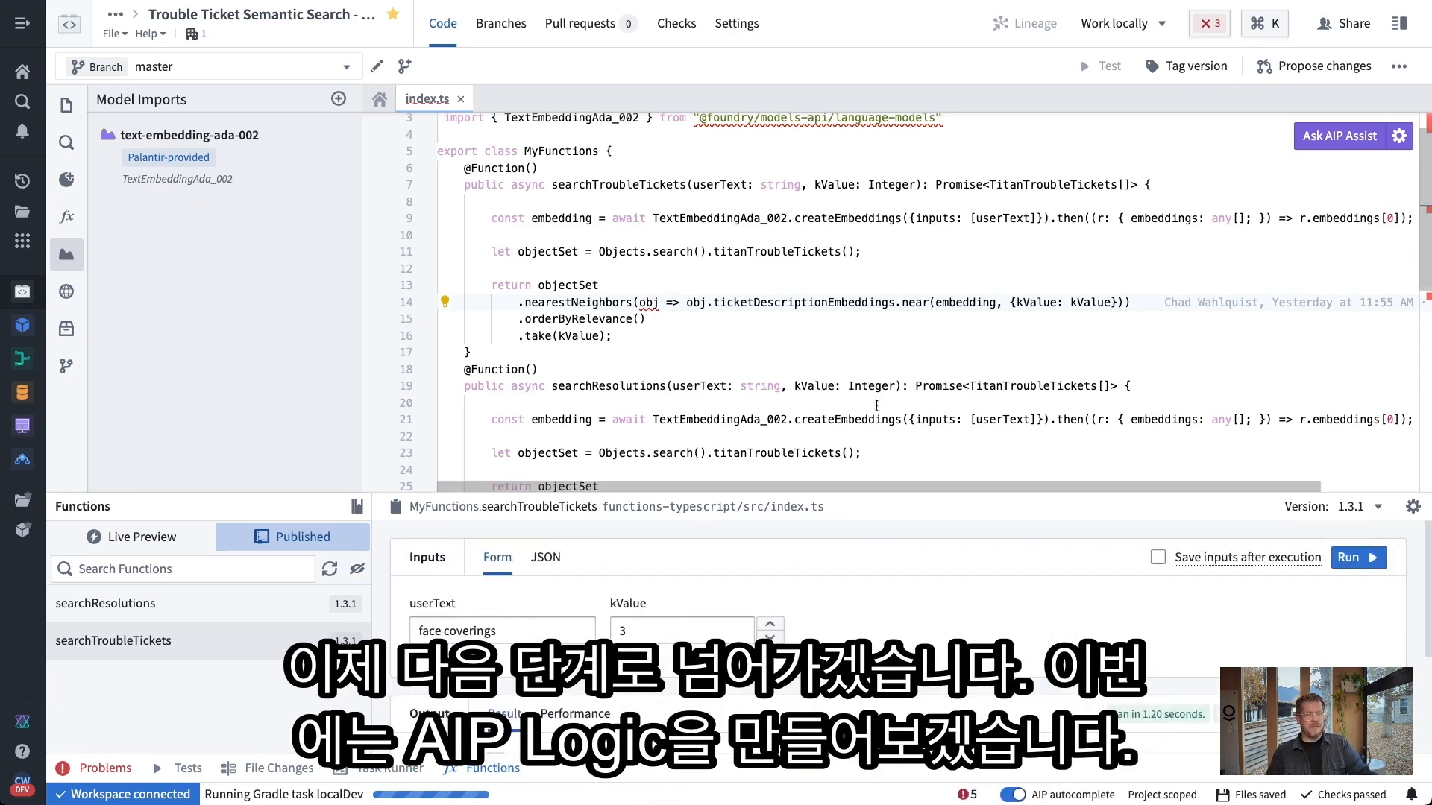
scroll(633, 617, down, 3)
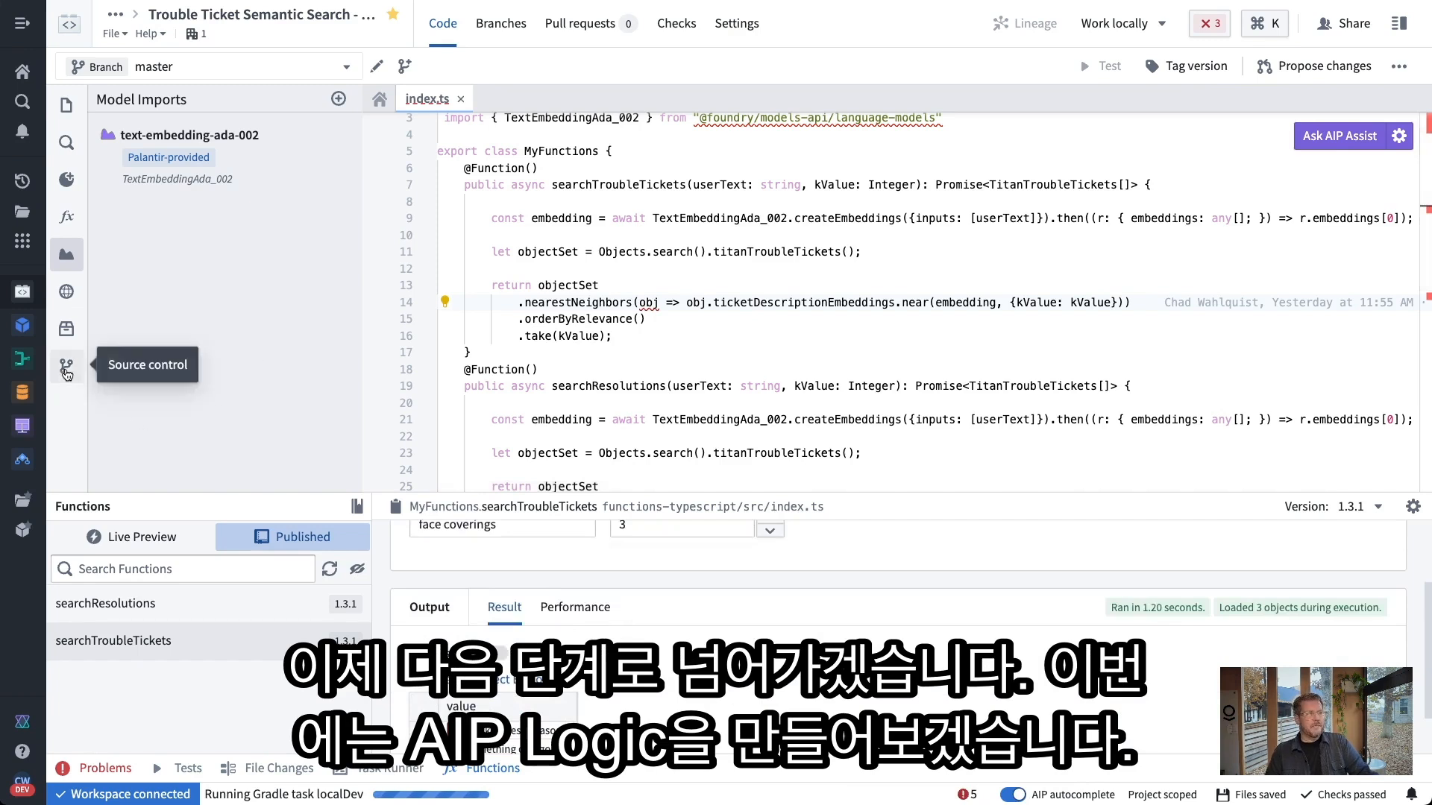
Check the repository for uncommitted changes, then bring up the Foundry applications list
click(66, 365)
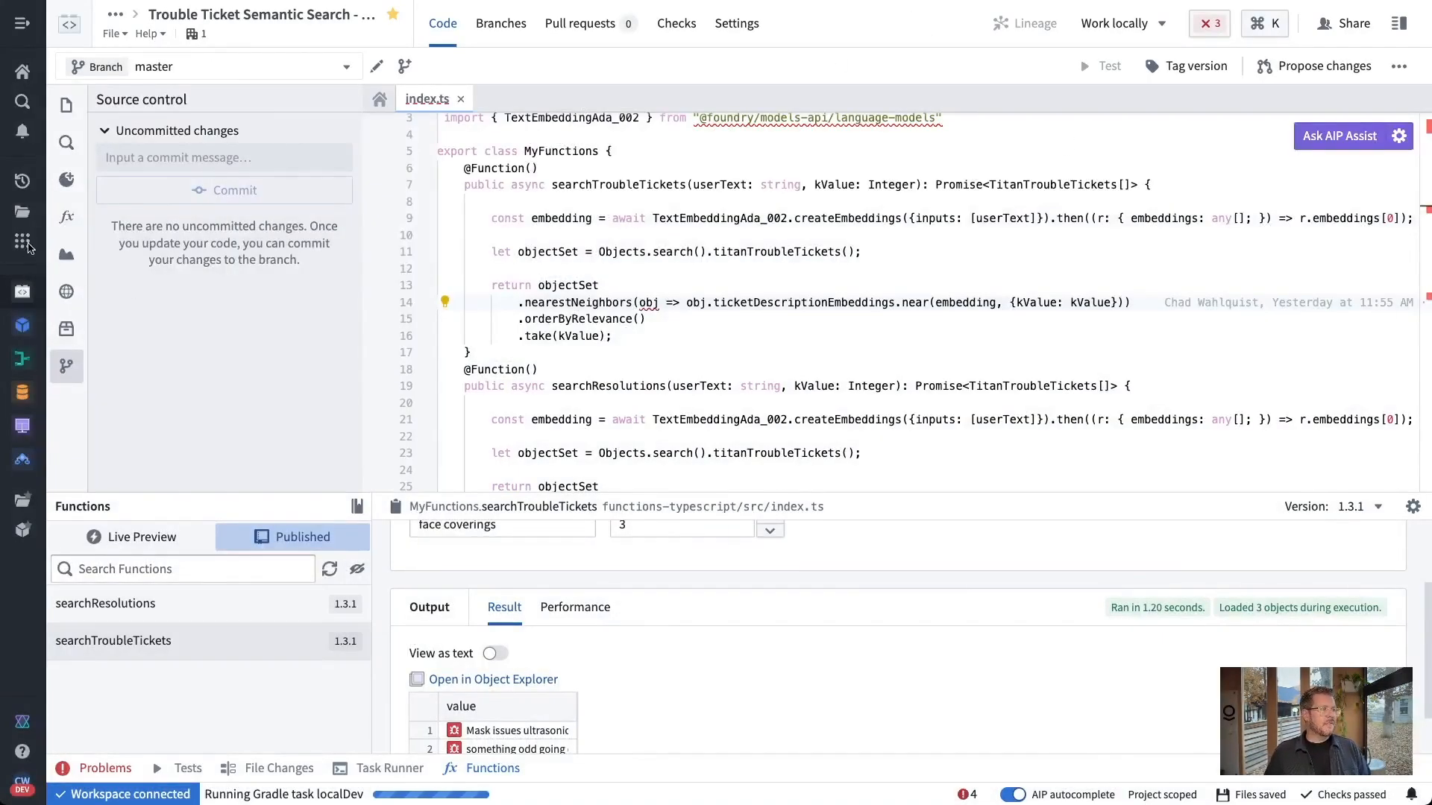
click(23, 241)
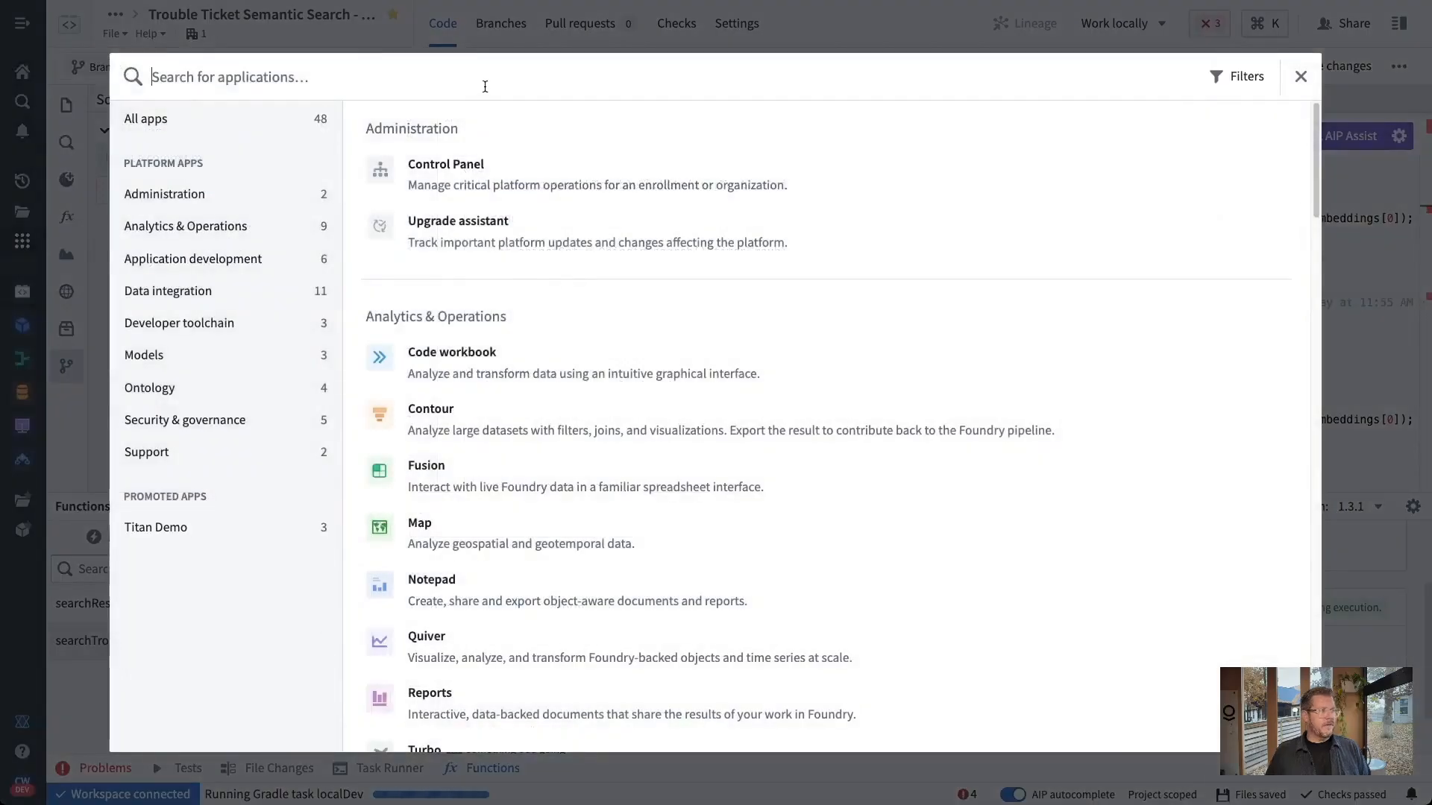
Launch AIP Logic through the app search and start a new logic function
text(aip)
click(588, 196)
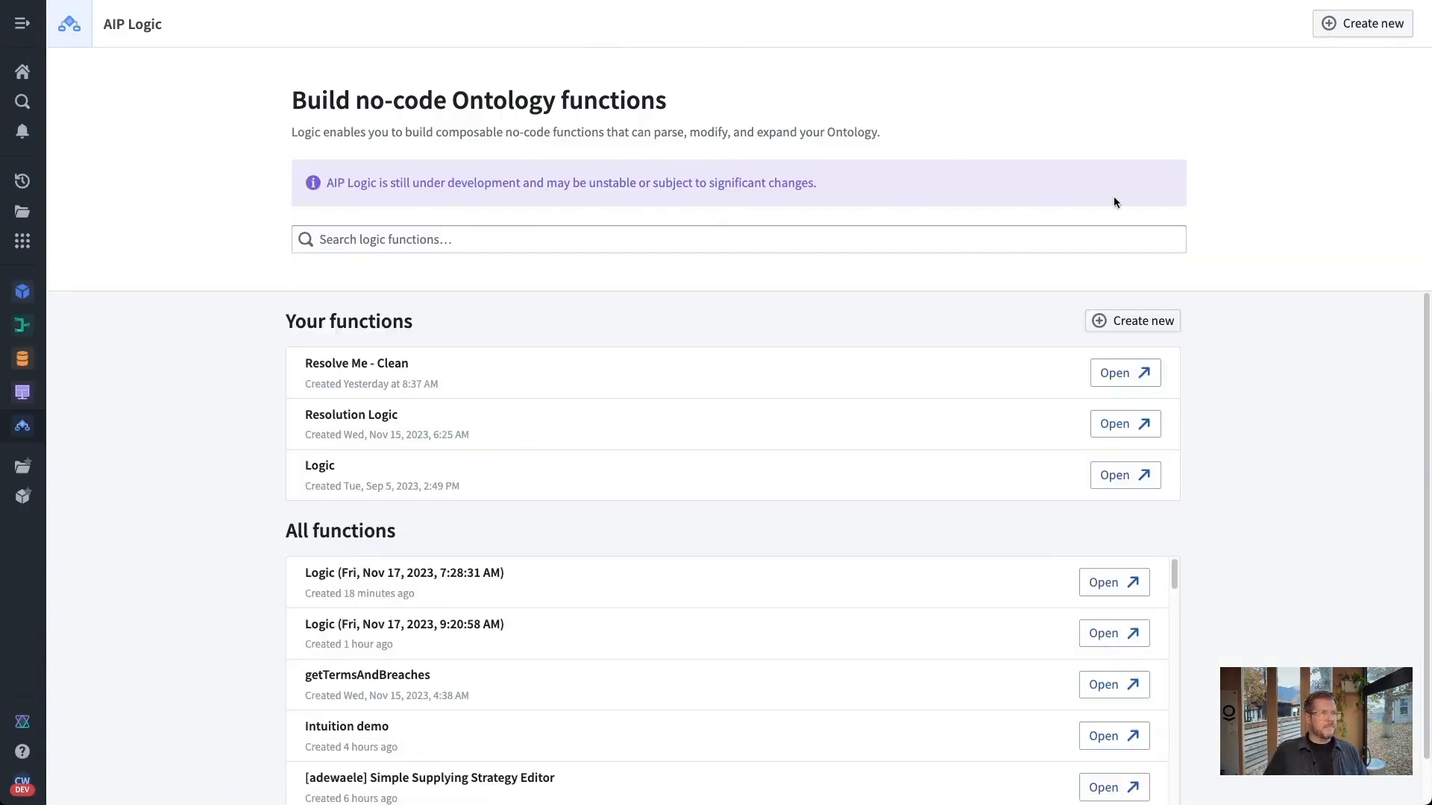
click(1362, 23)
Name the function 'Resolve It', save it in Build with Me Demo > AIP, and create it
click(857, 410)
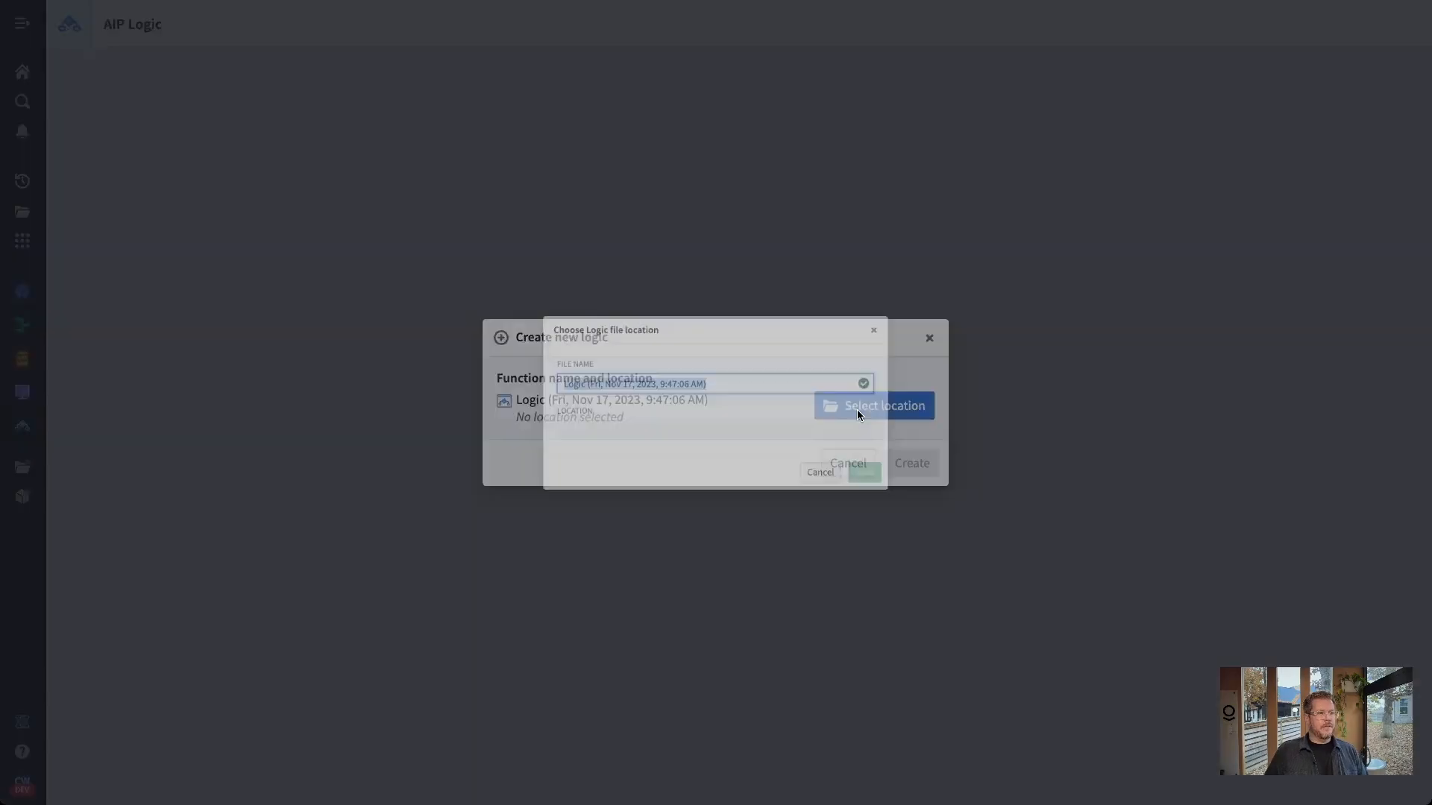
text(Re)
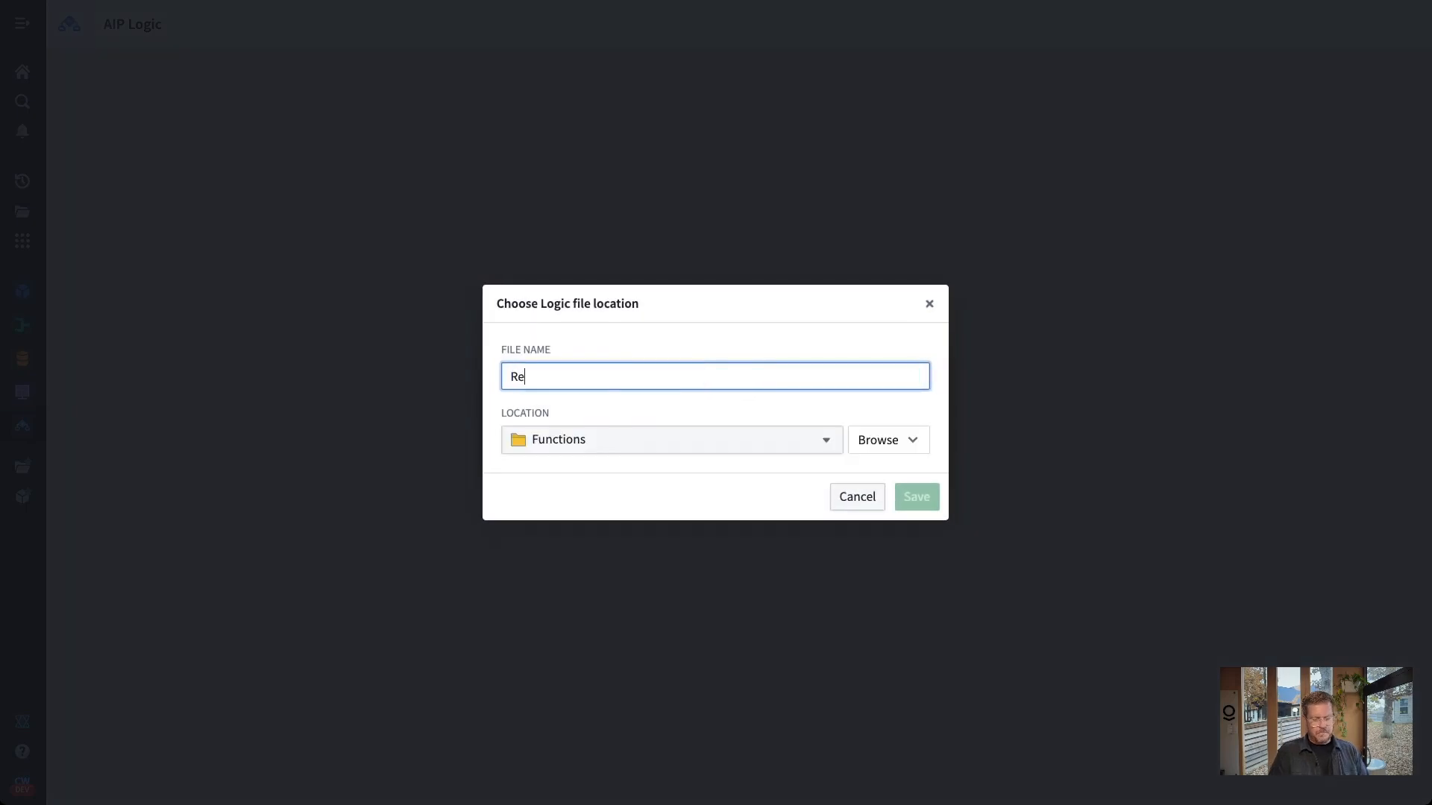
text(solve It)
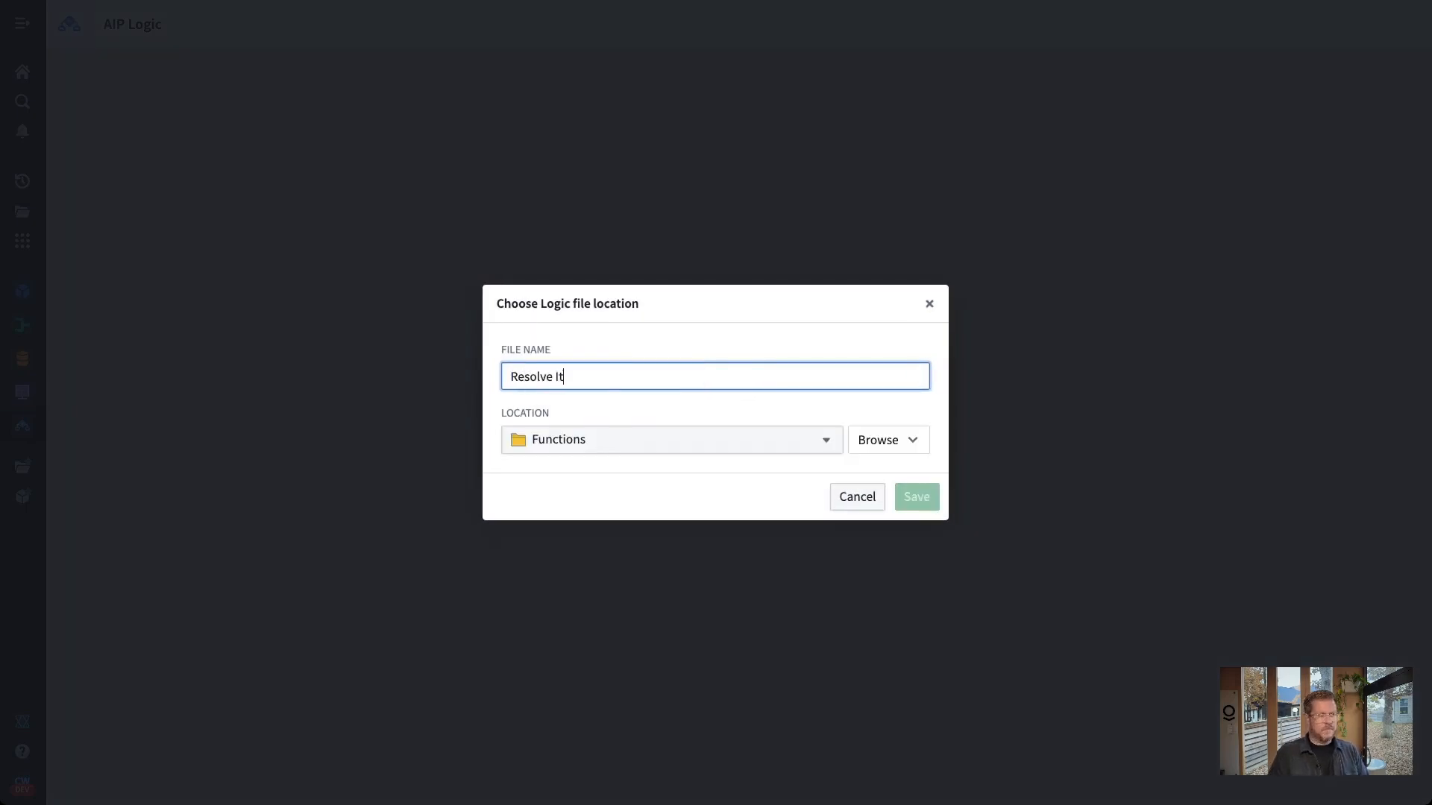
click(759, 451)
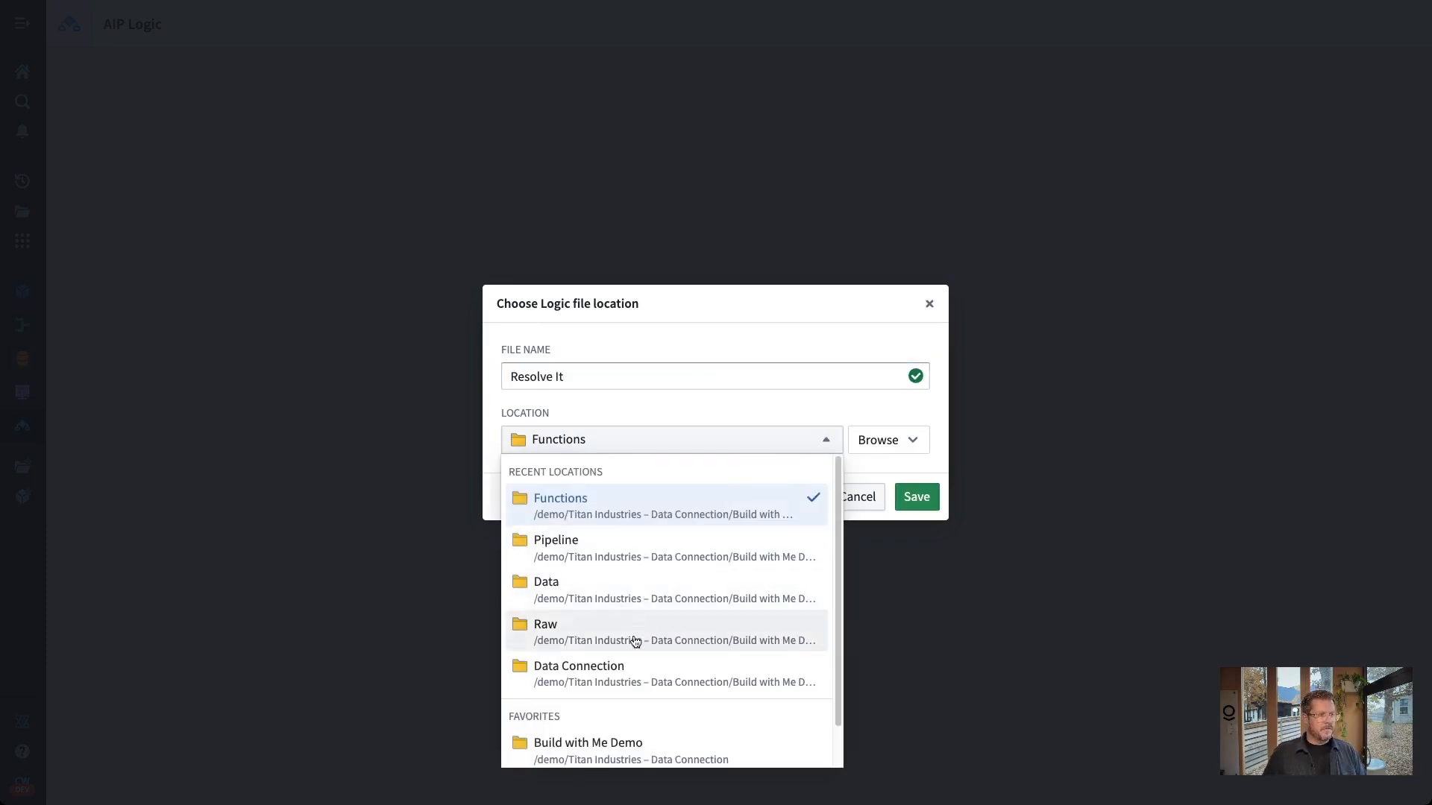
click(645, 759)
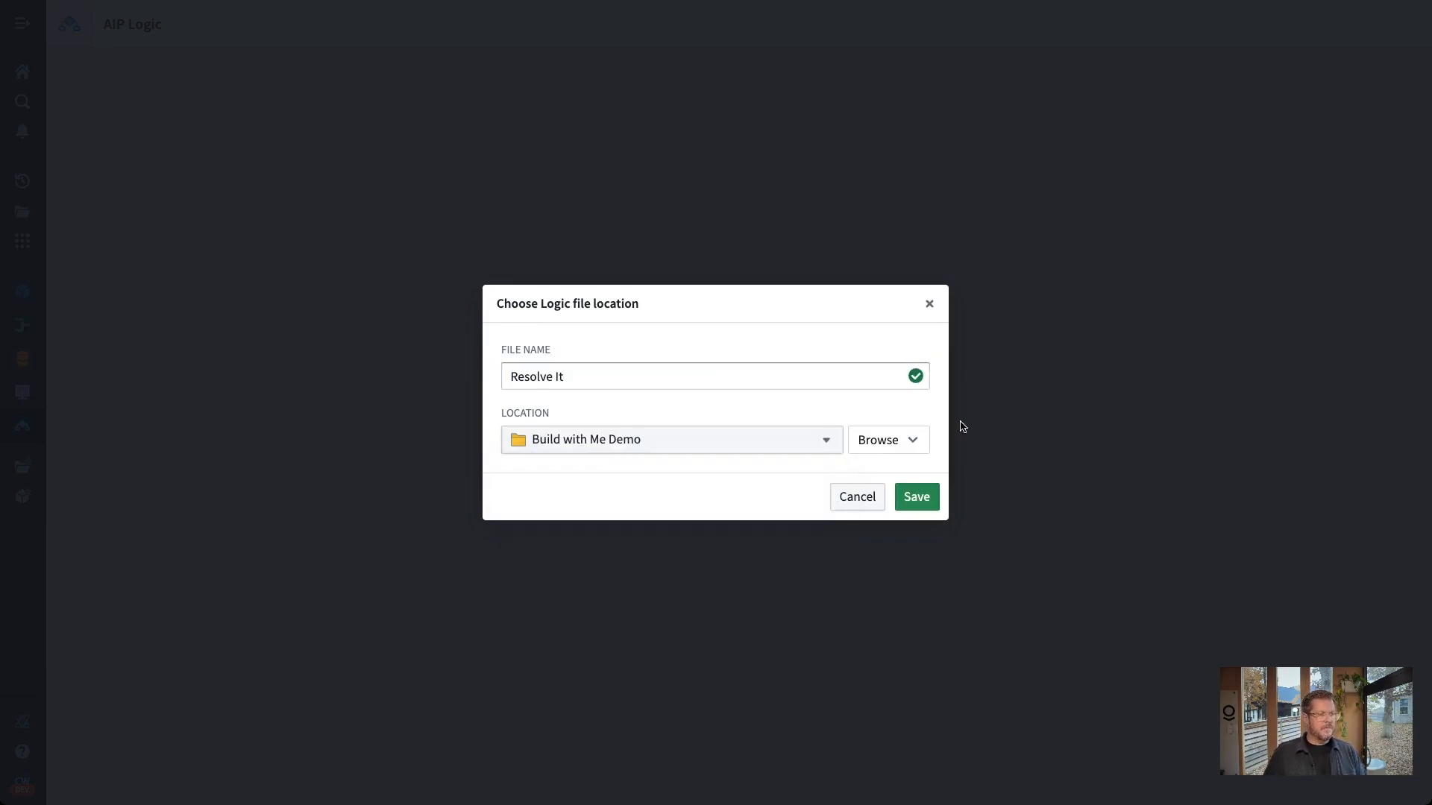
click(905, 440)
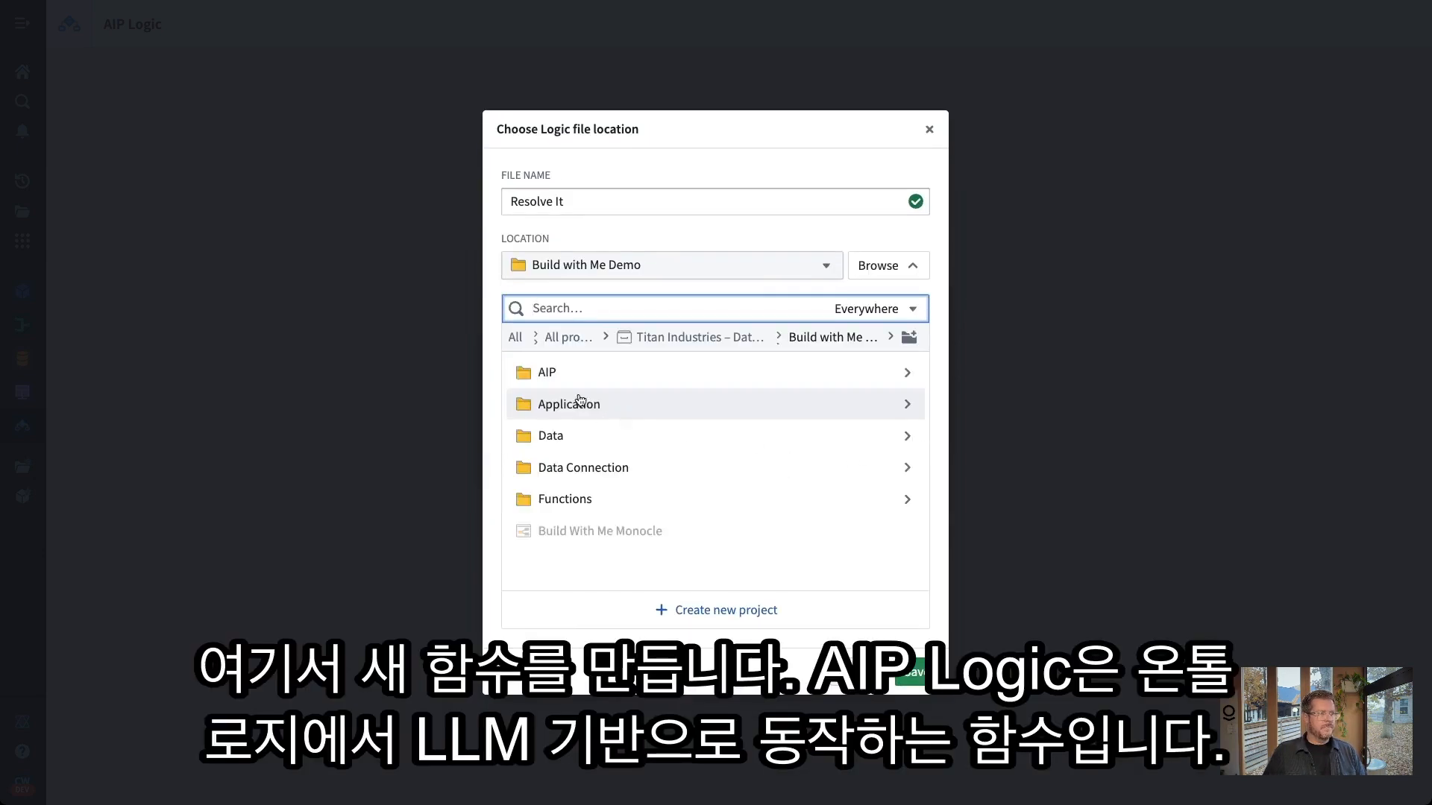
click(574, 376)
click(914, 671)
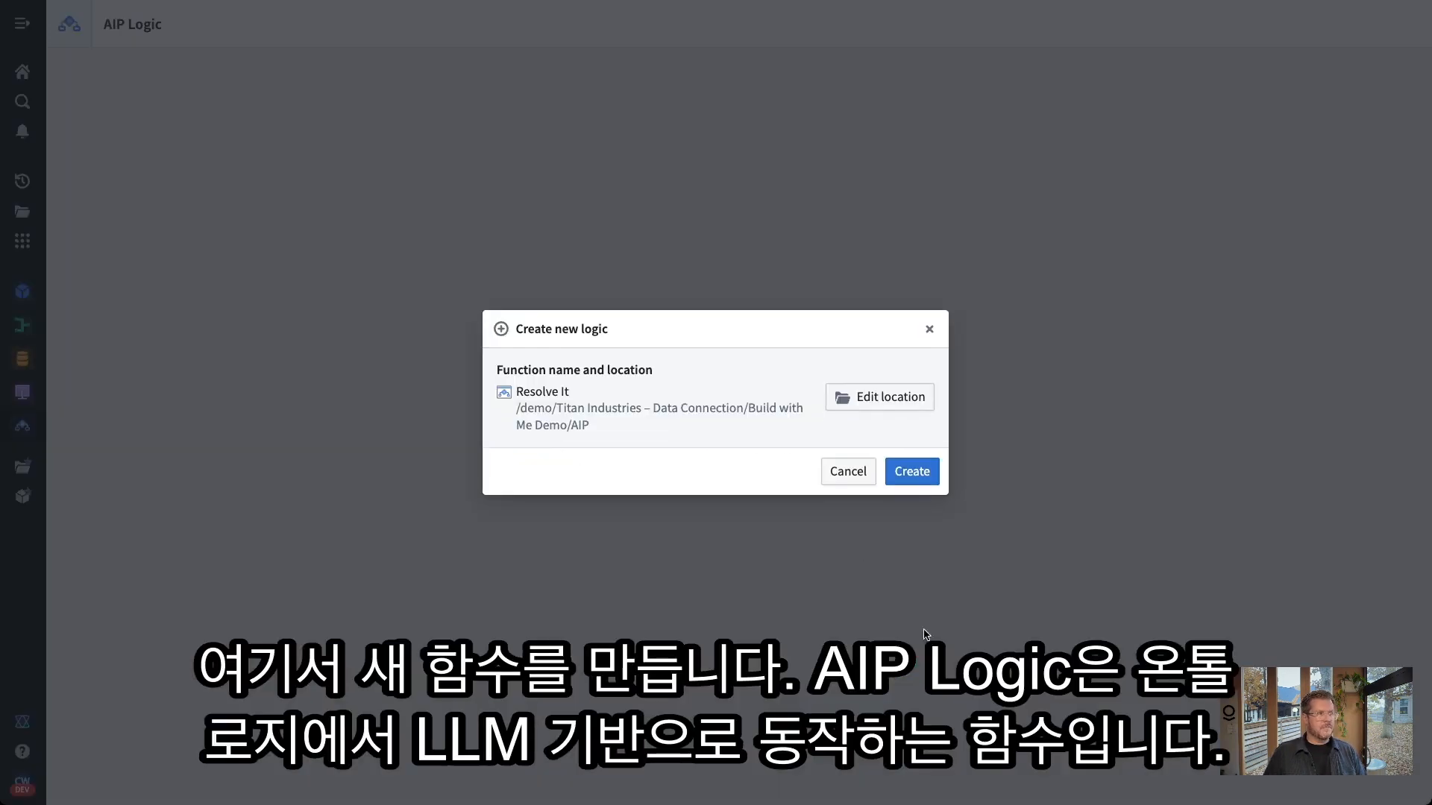
click(910, 471)
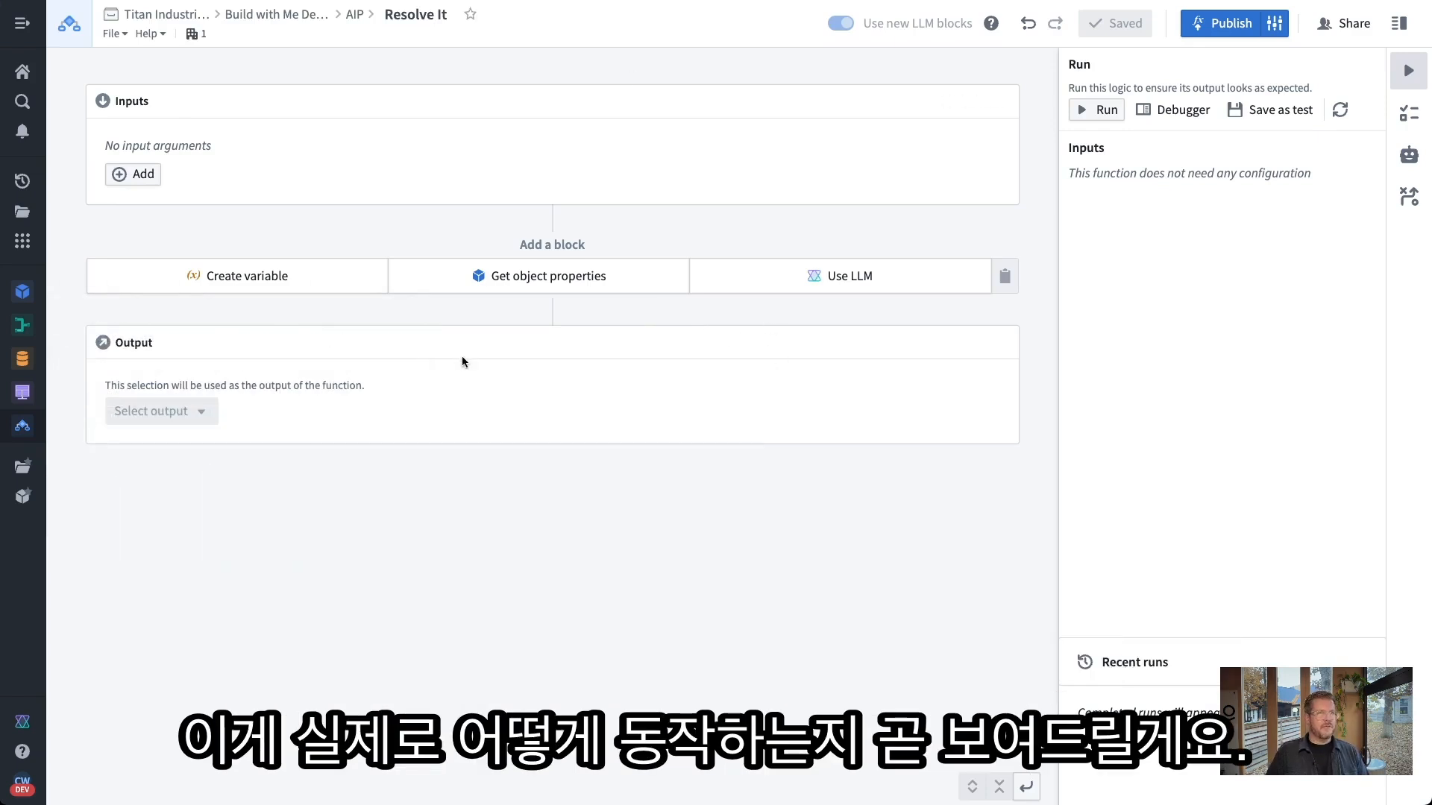
Add a String input named 'problem' and a Use LLM block to Resolve It
click(141, 179)
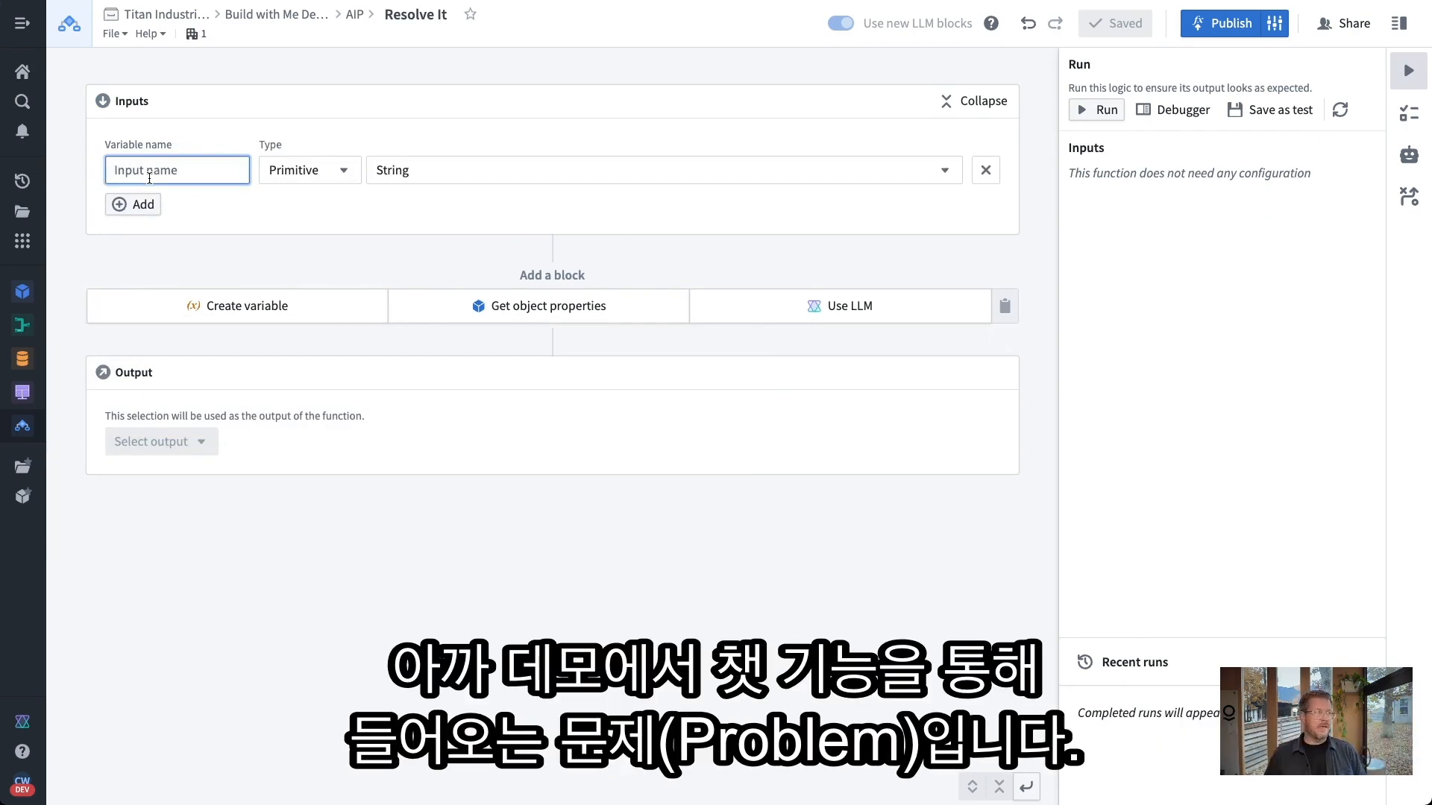
text(problem)
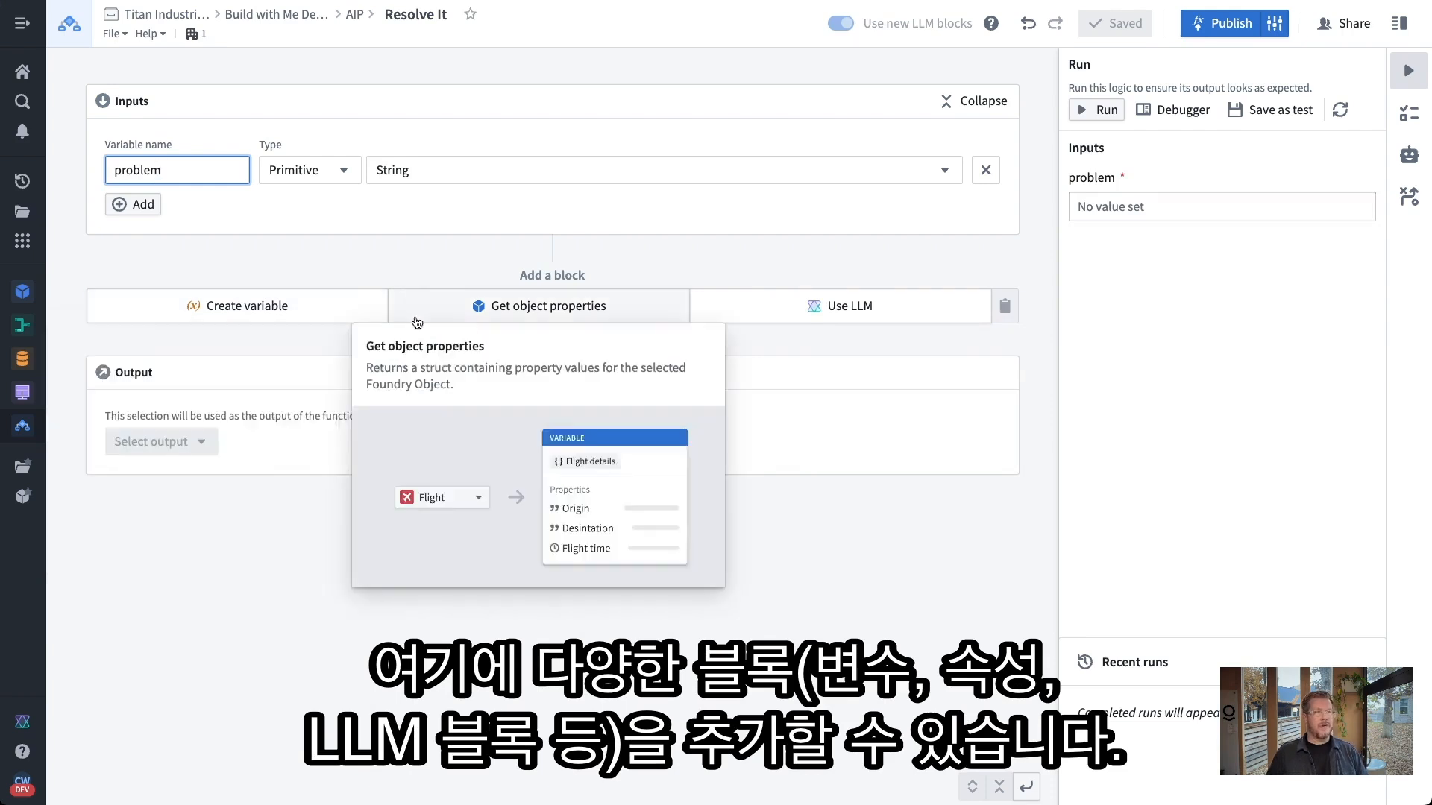
click(834, 313)
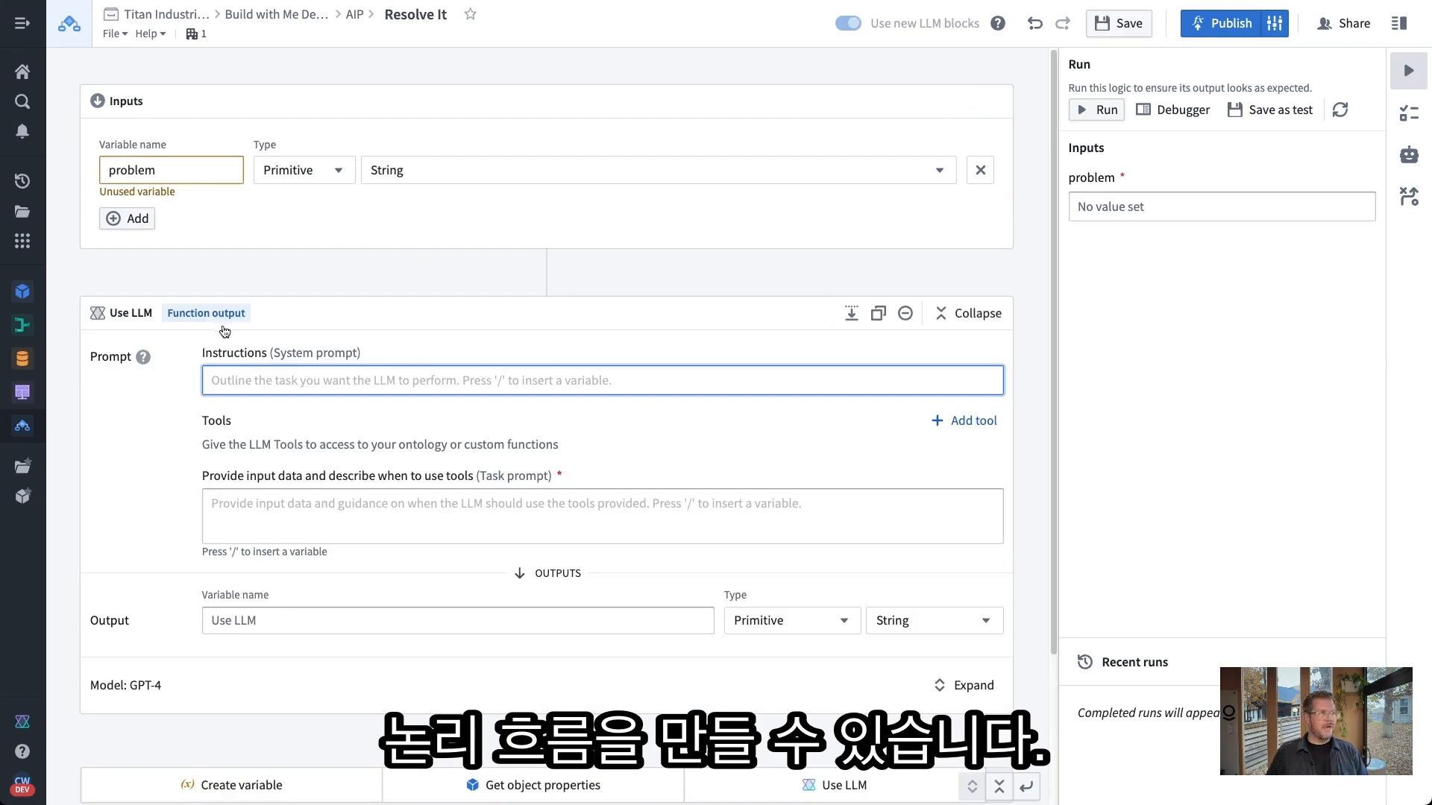
scroll(382, 338, down, 2)
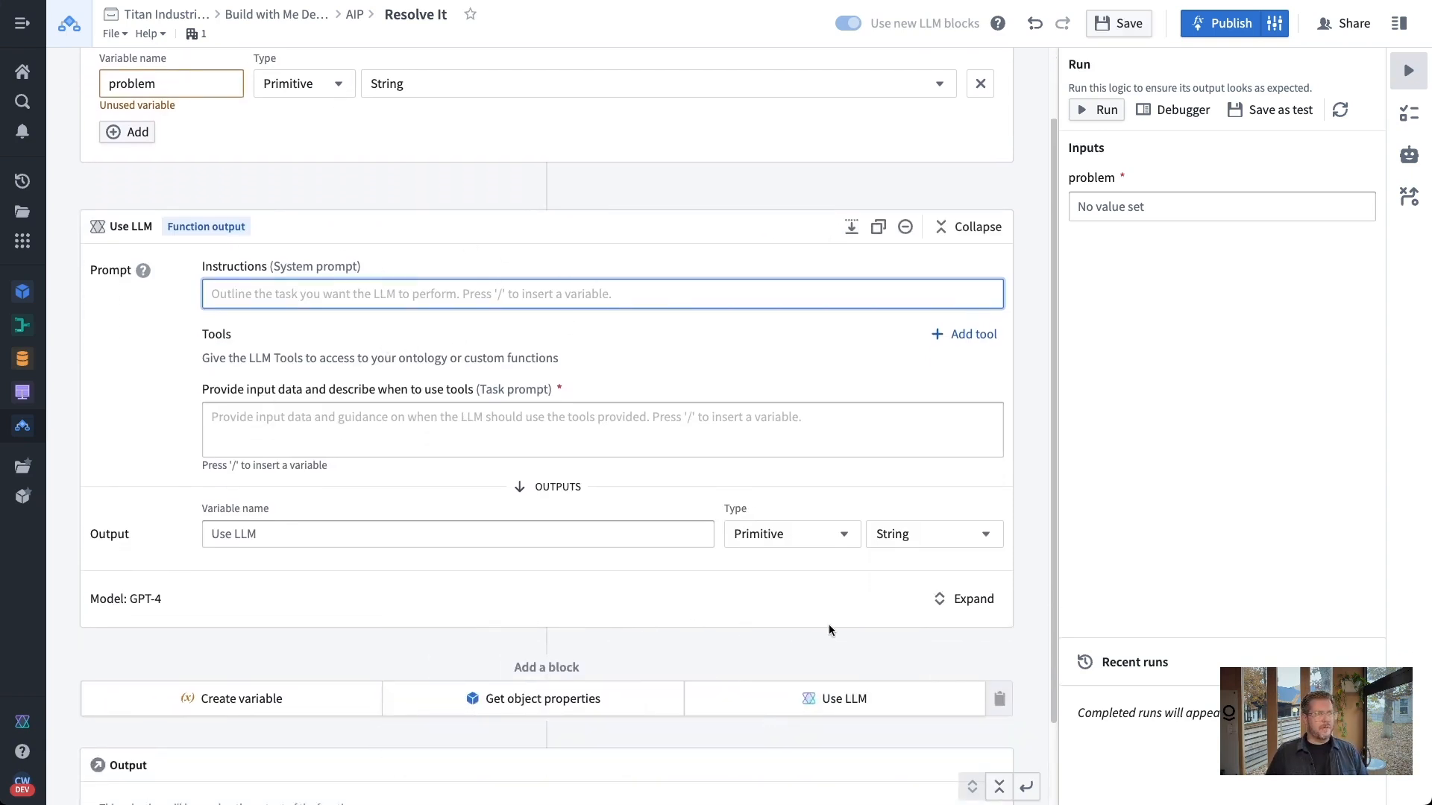
click(965, 599)
scroll(676, 610, down, 1)
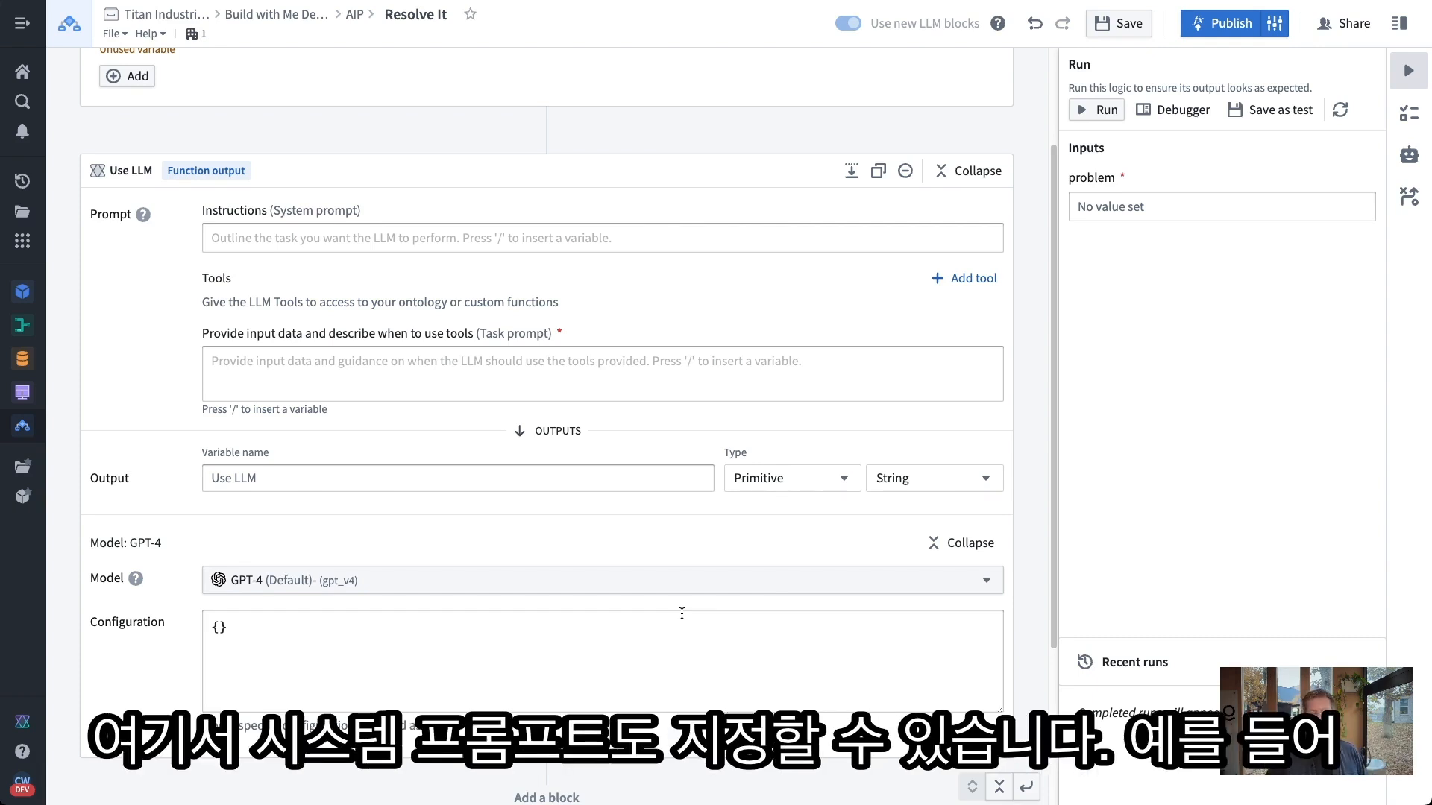
click(736, 593)
scroll(481, 465, down, 3)
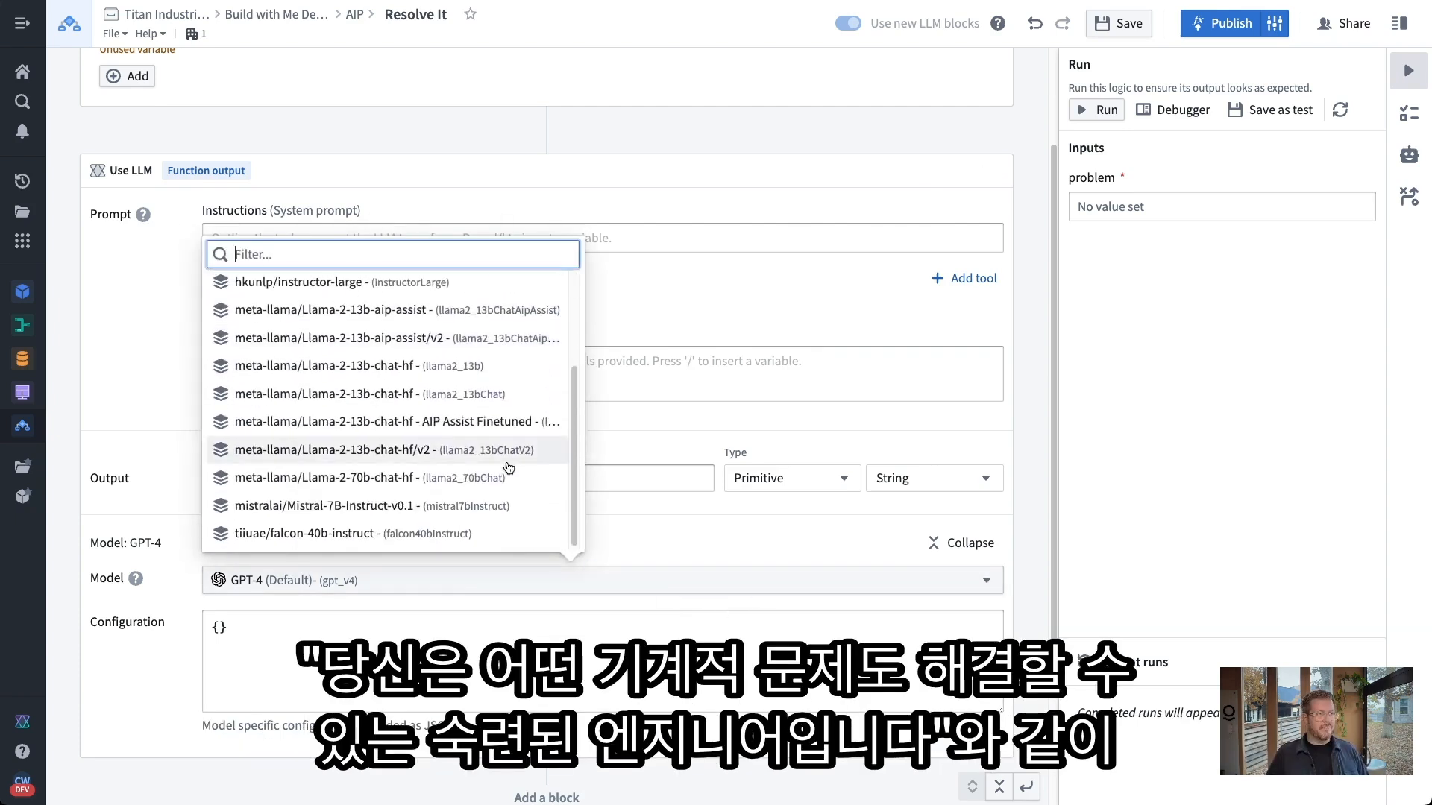
scroll(439, 449, up, 4)
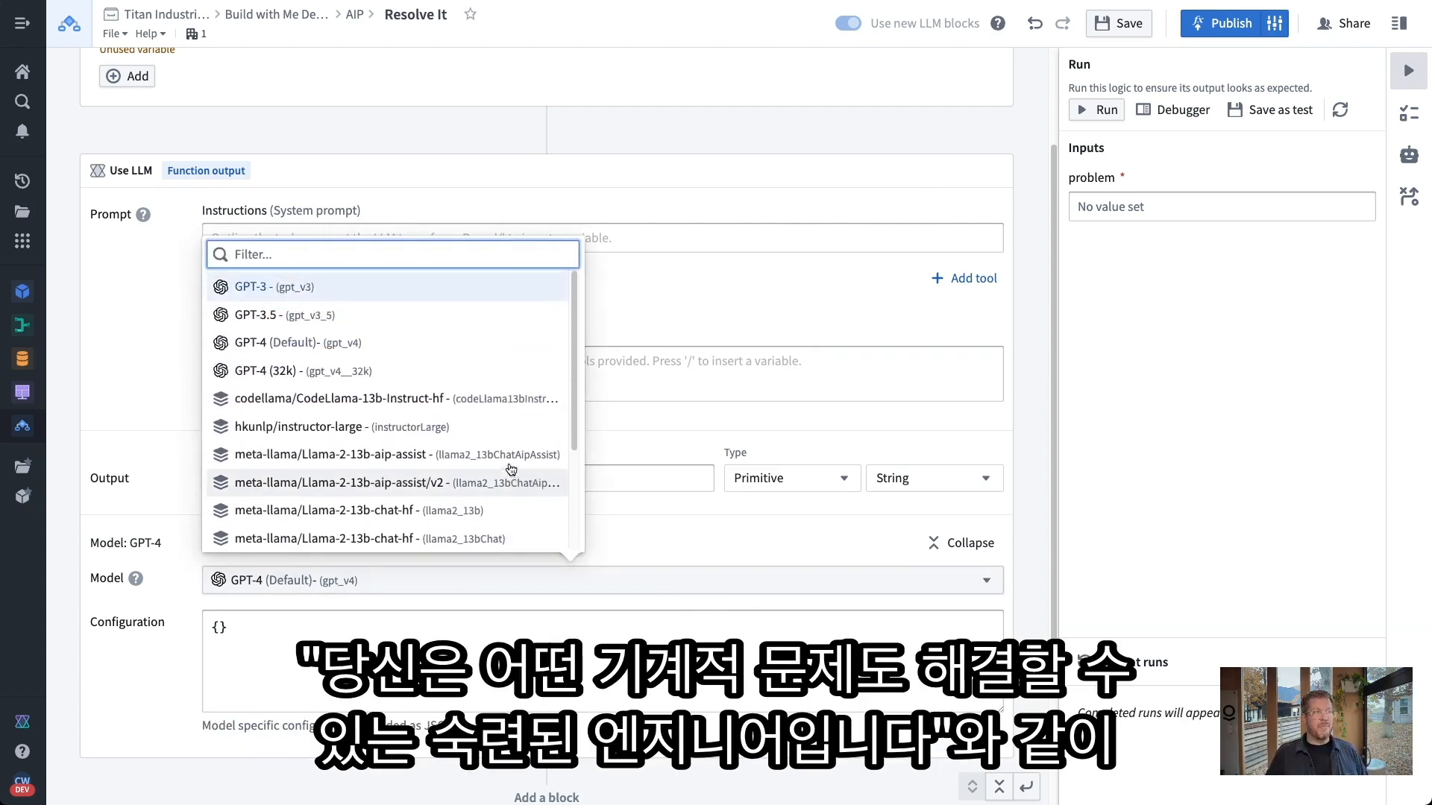
click(742, 548)
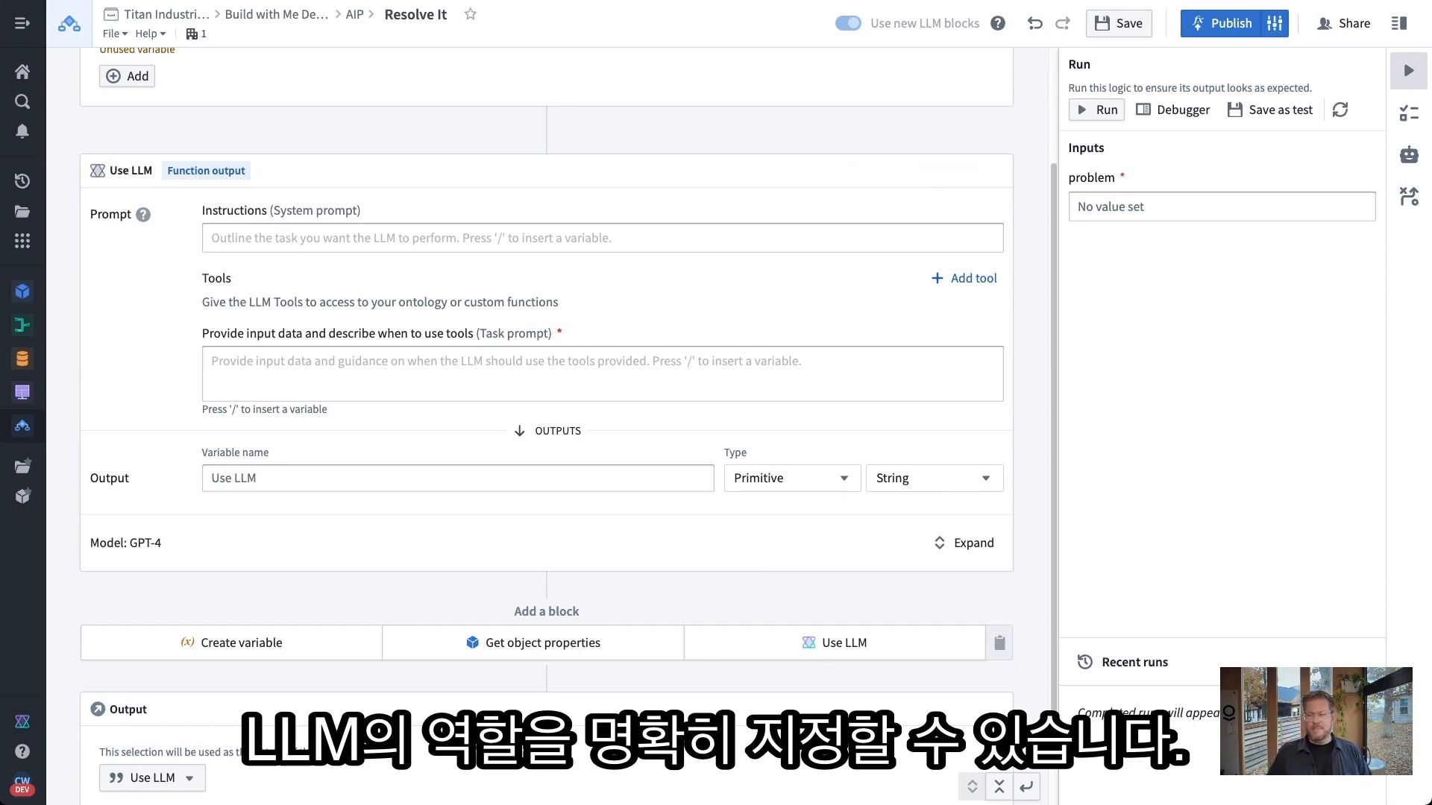
Paste the experienced-engineer system prompt into the LLM block's Instructions, trimming the trailing blank line
click(384, 243)
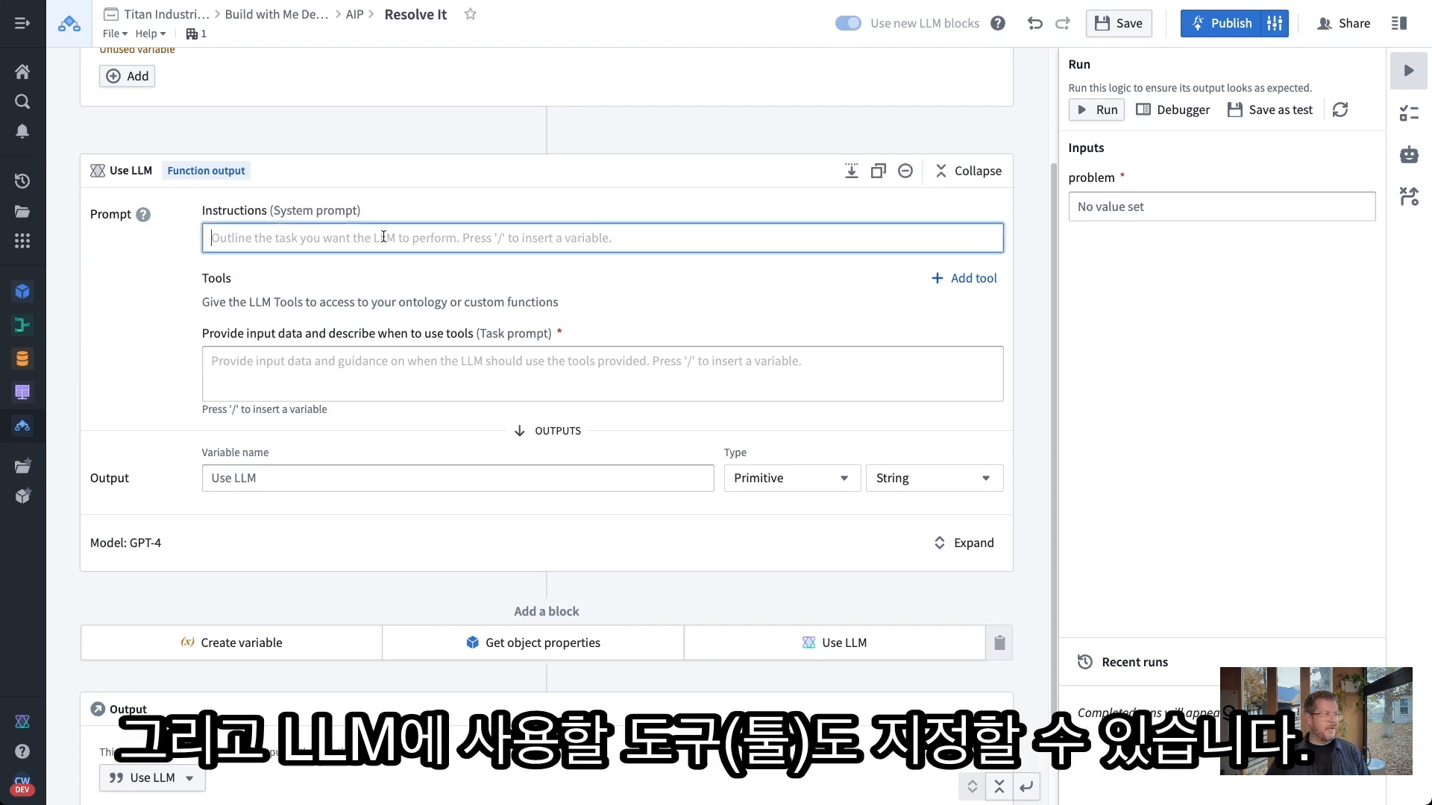
text(You are a experienced engineer and can solve any mechanical issues.  This is important so take your time and get it right.)
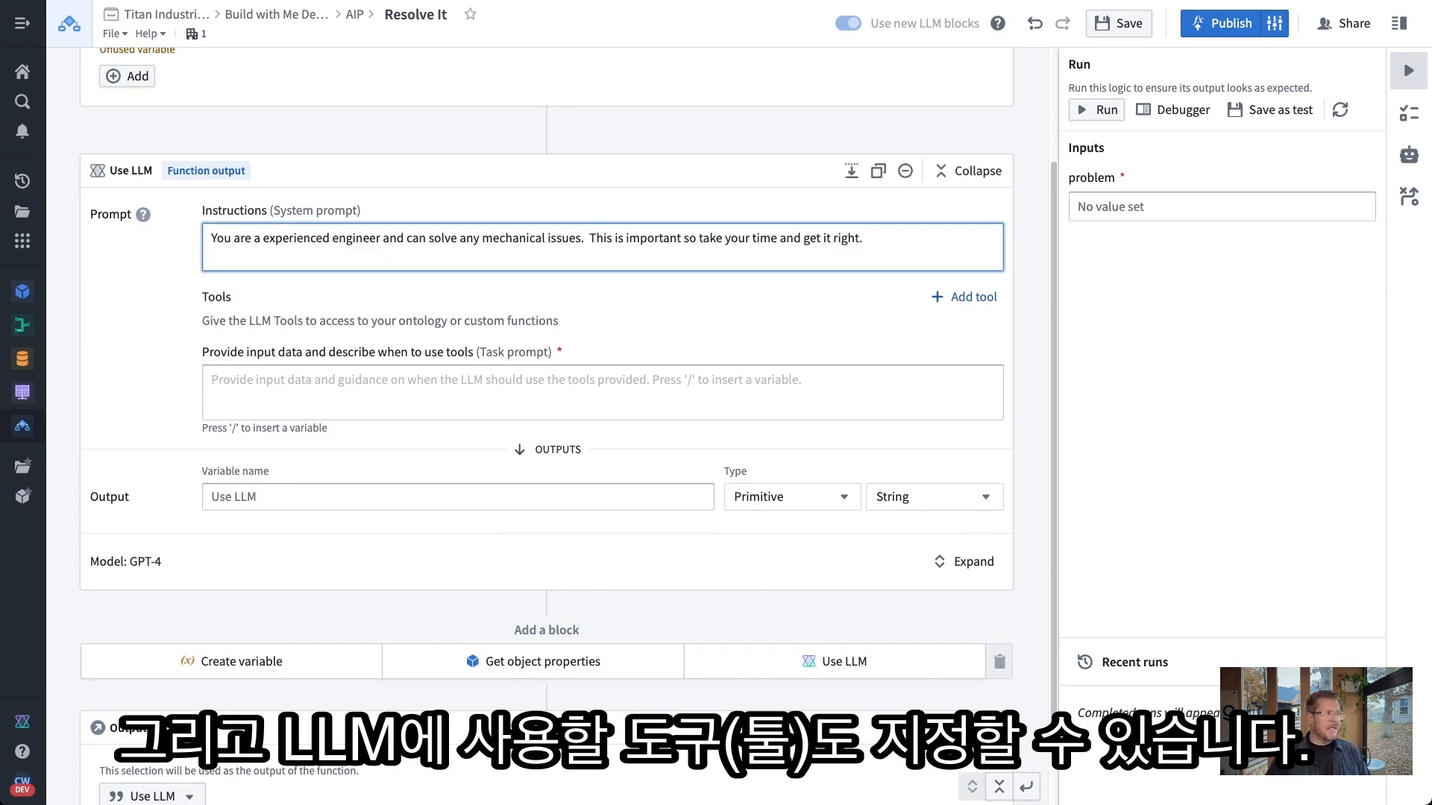
key(BackSpace)
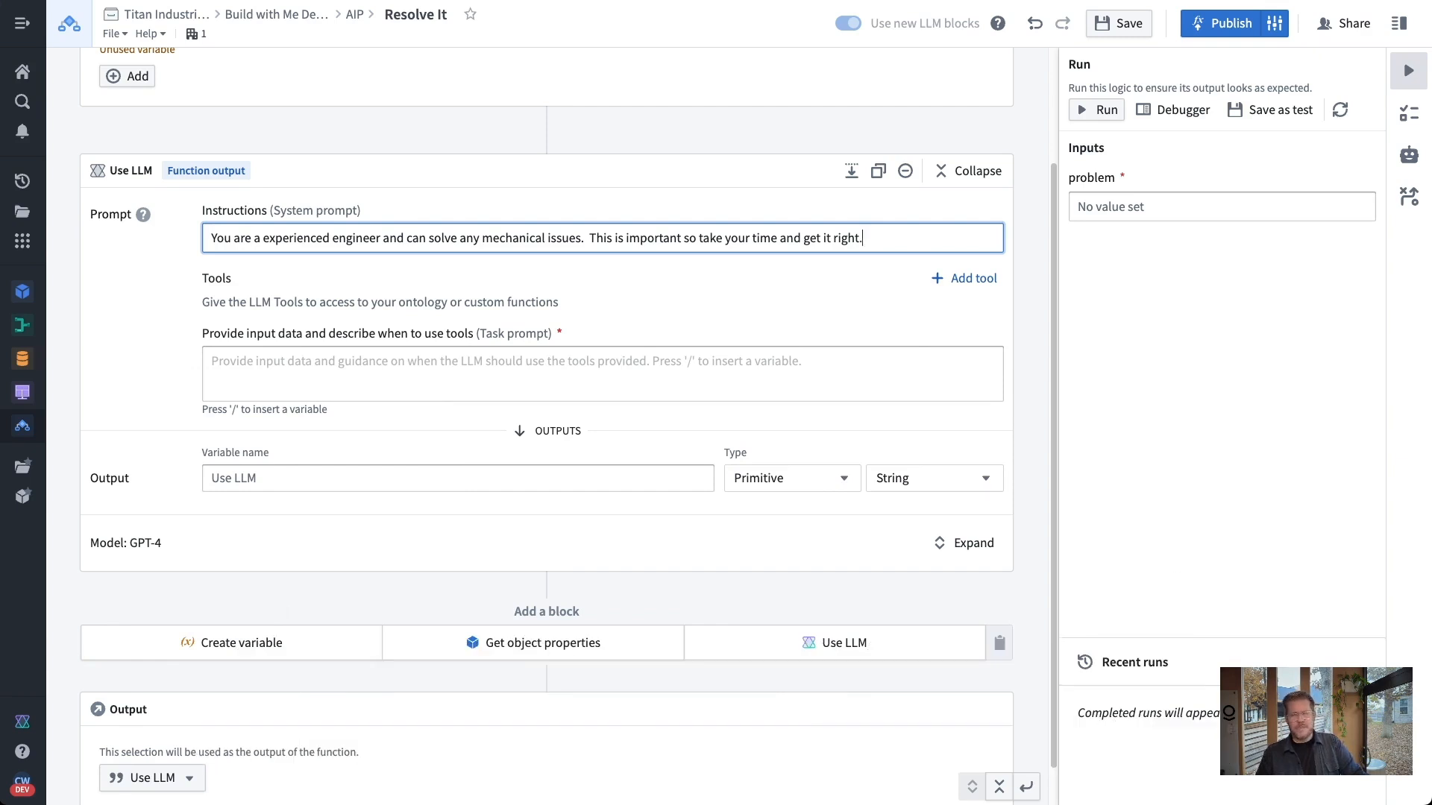
click(893, 311)
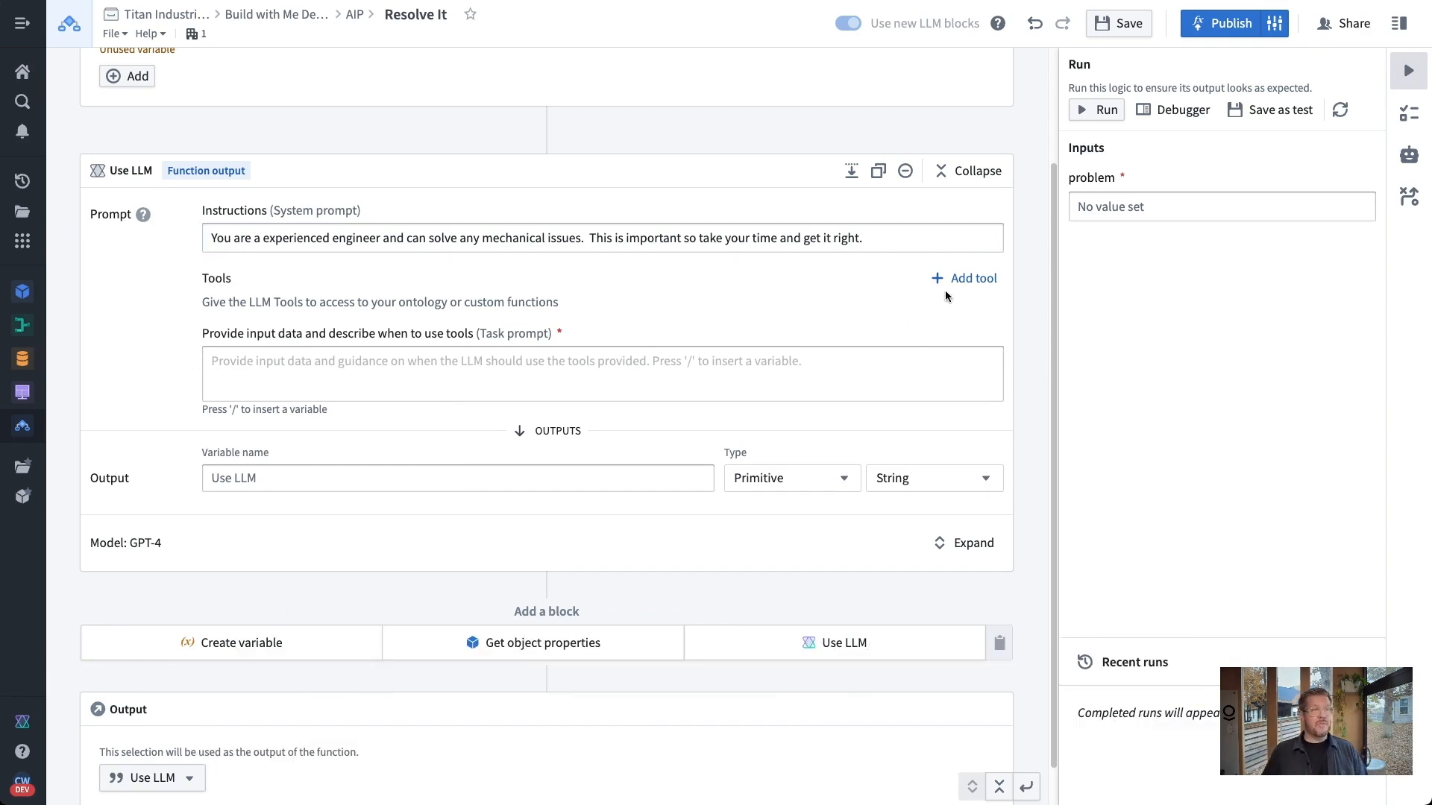
click(992, 278)
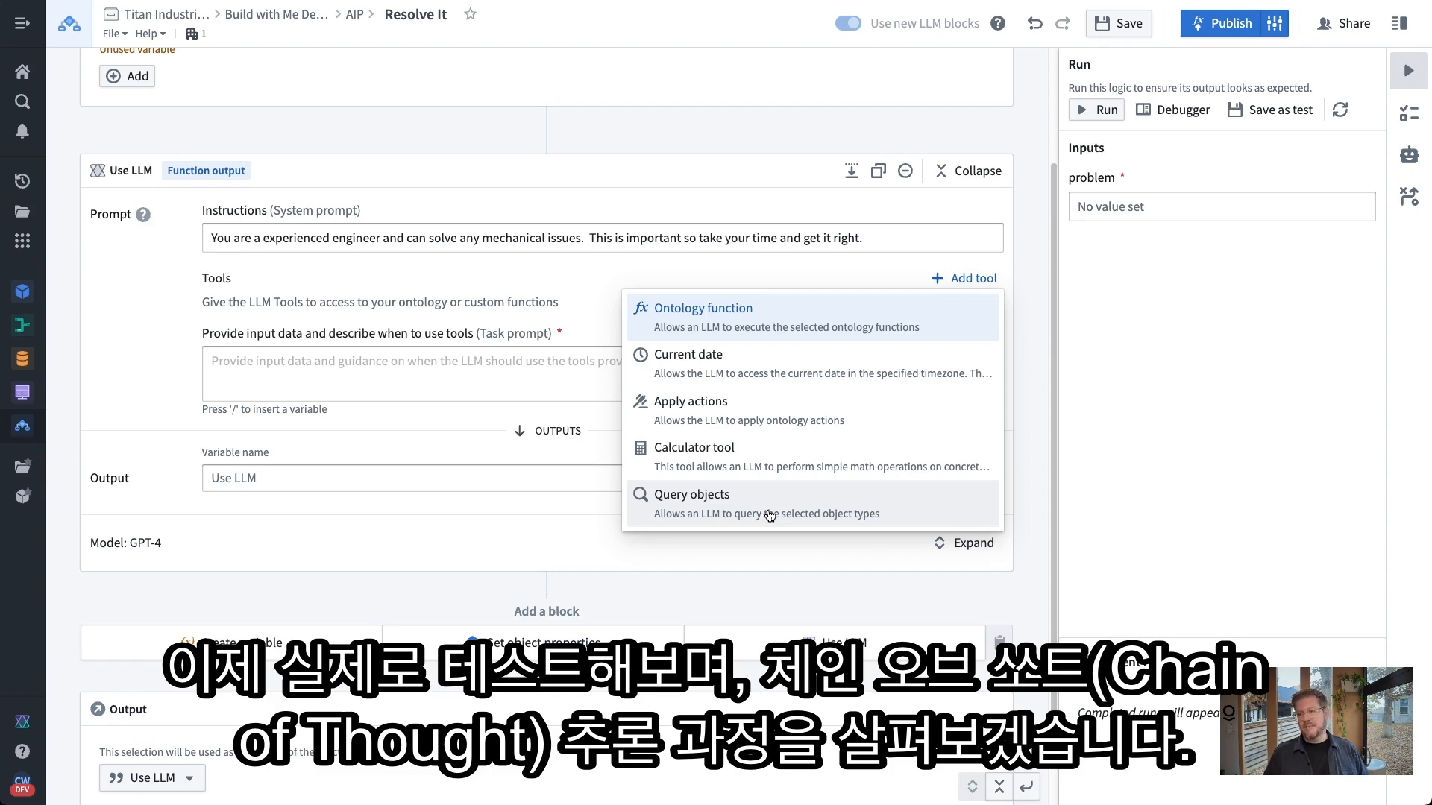
Add the searchTroubleTickets Ontology function as a tool for the Use LLM block
click(746, 328)
click(710, 364)
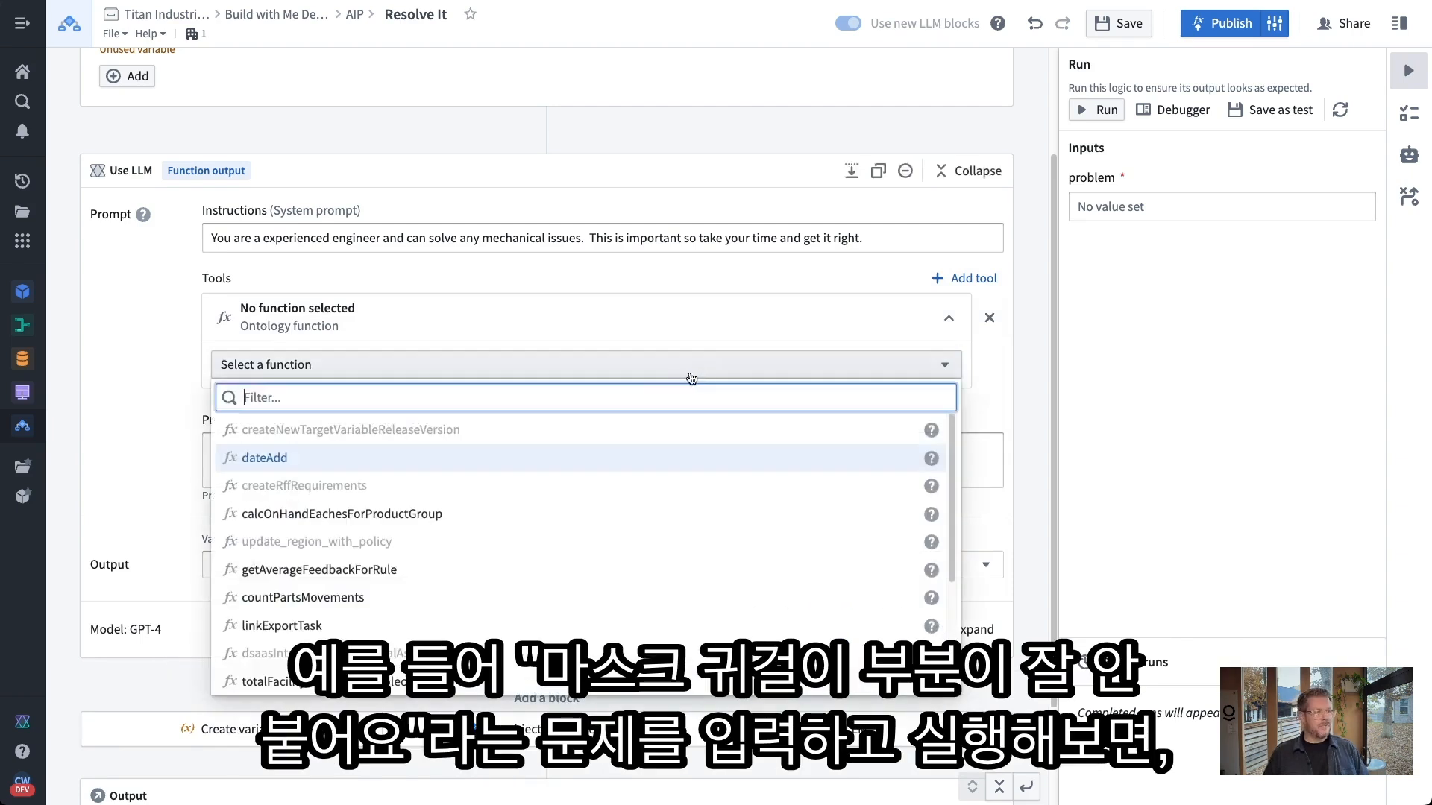
text(sear)
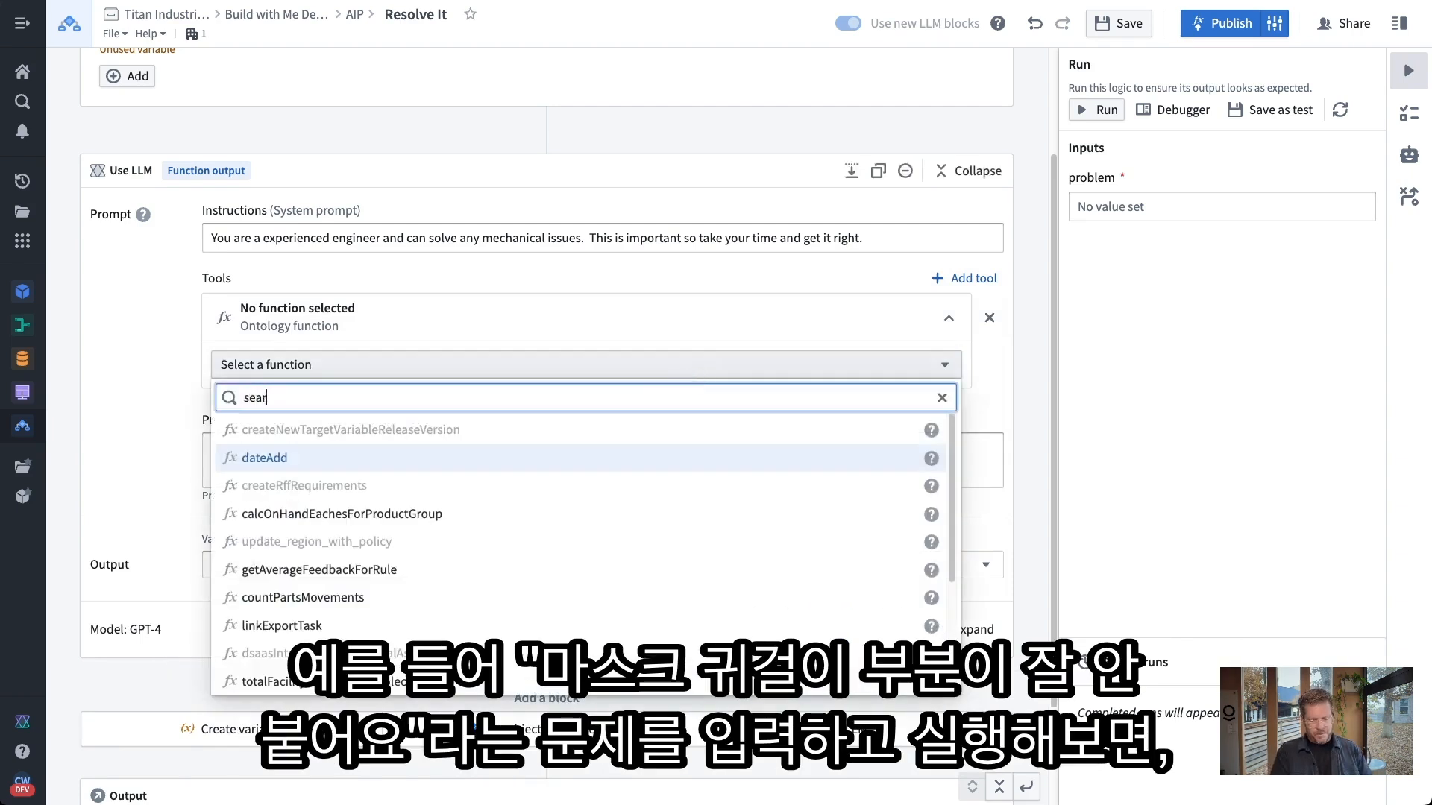
text(chtrouble)
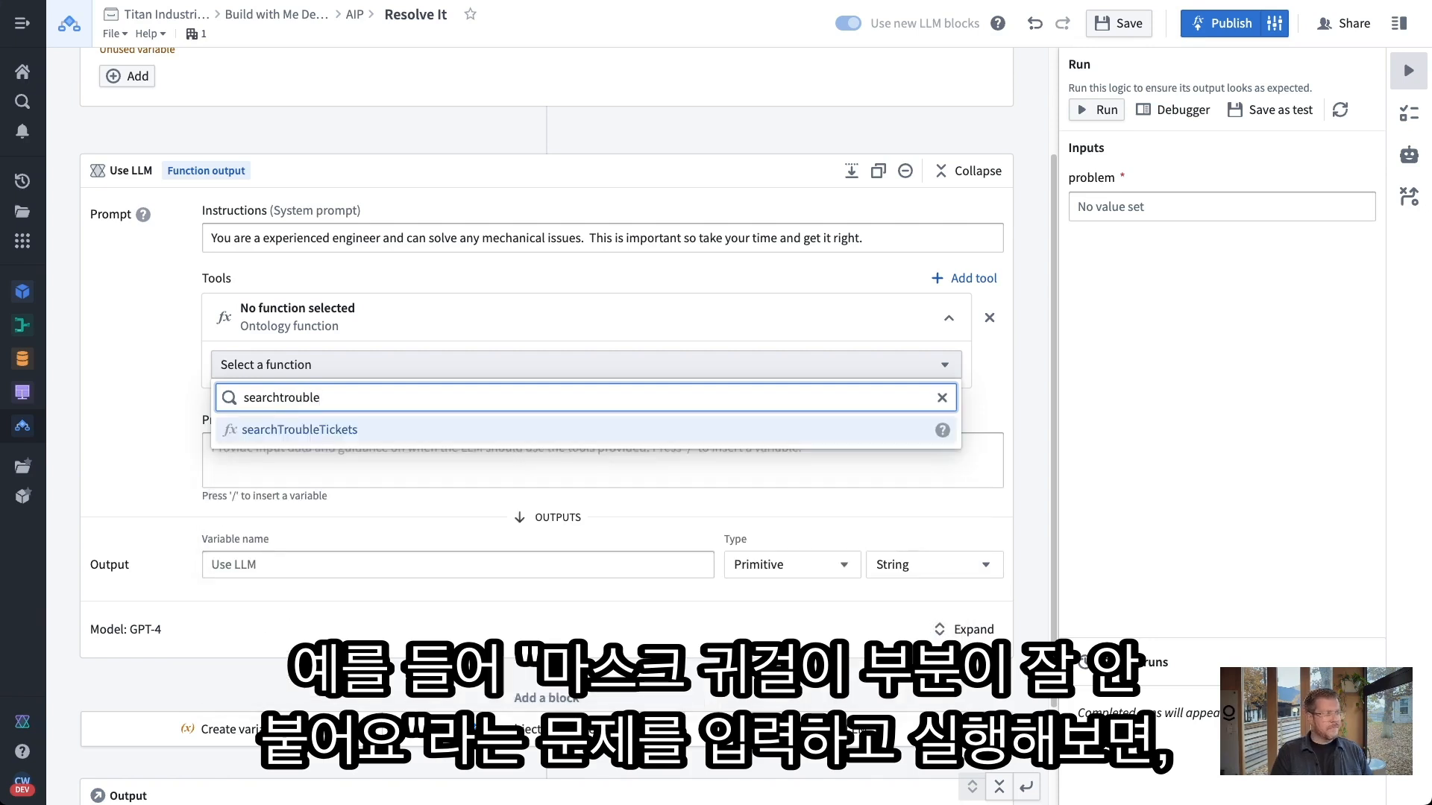
click(687, 430)
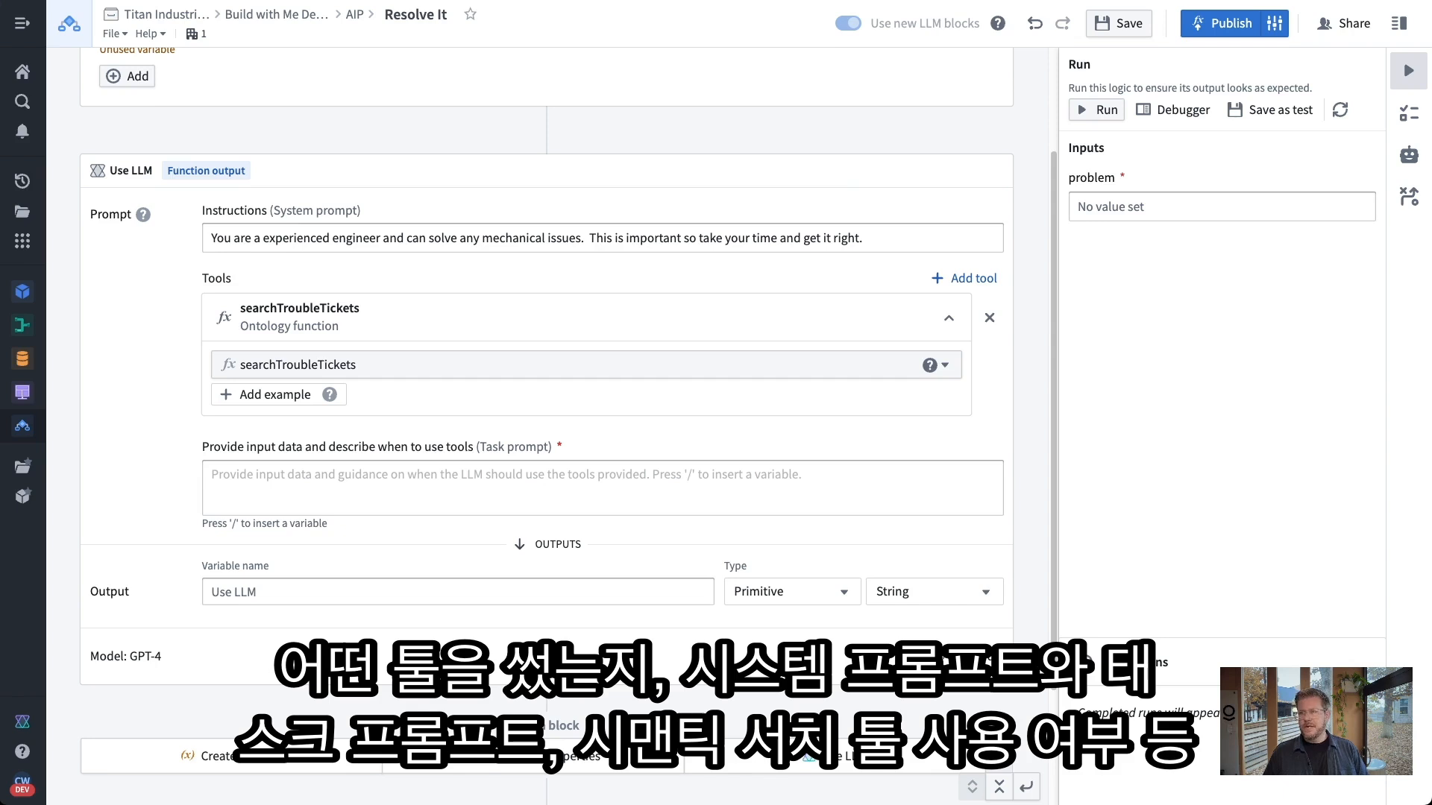
Paste the task prompt, replacing the user_problem placeholder with the problem variable and removing blank lines
click(452, 490)
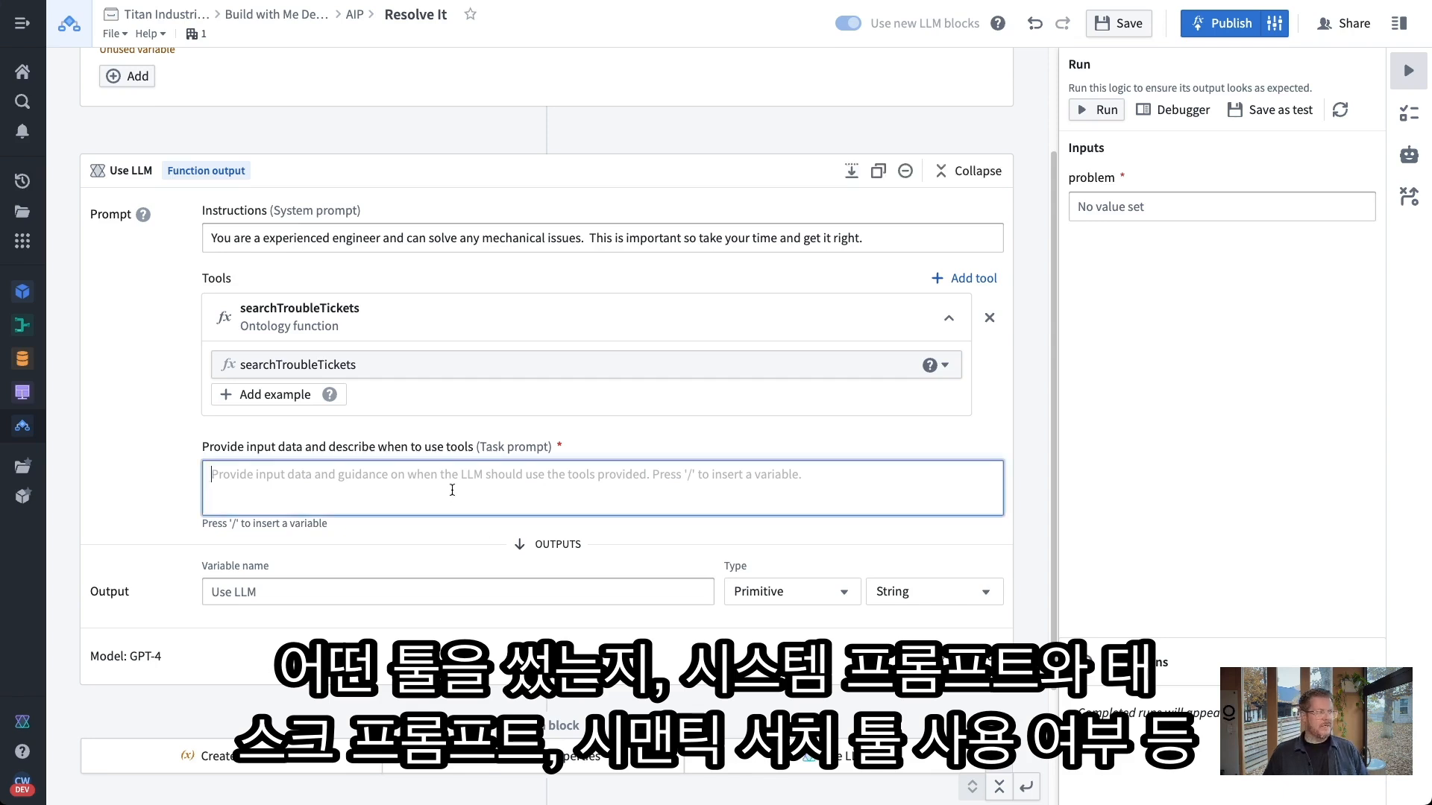
text(Search for similar tickets based on the question from the user in:    user_problem   Look across these trouble tickets that are similar and look at the Resolutions field for those tickets. Summarize into steps starting with most likely things to fix first.  Use a bullet point list so it is easy to follow.)
drag(361, 549, 123, 505)
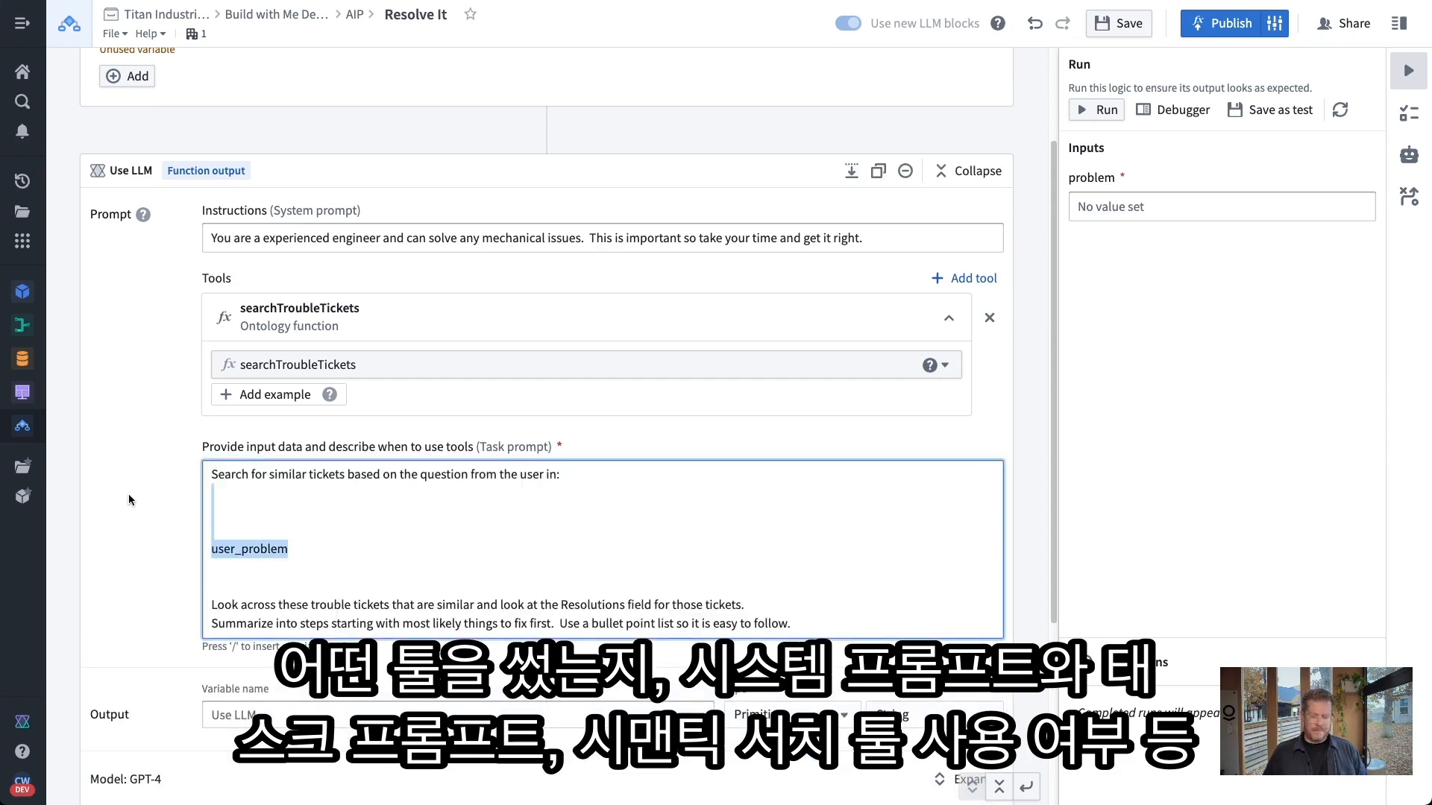
key(BackSpace)
text(/)
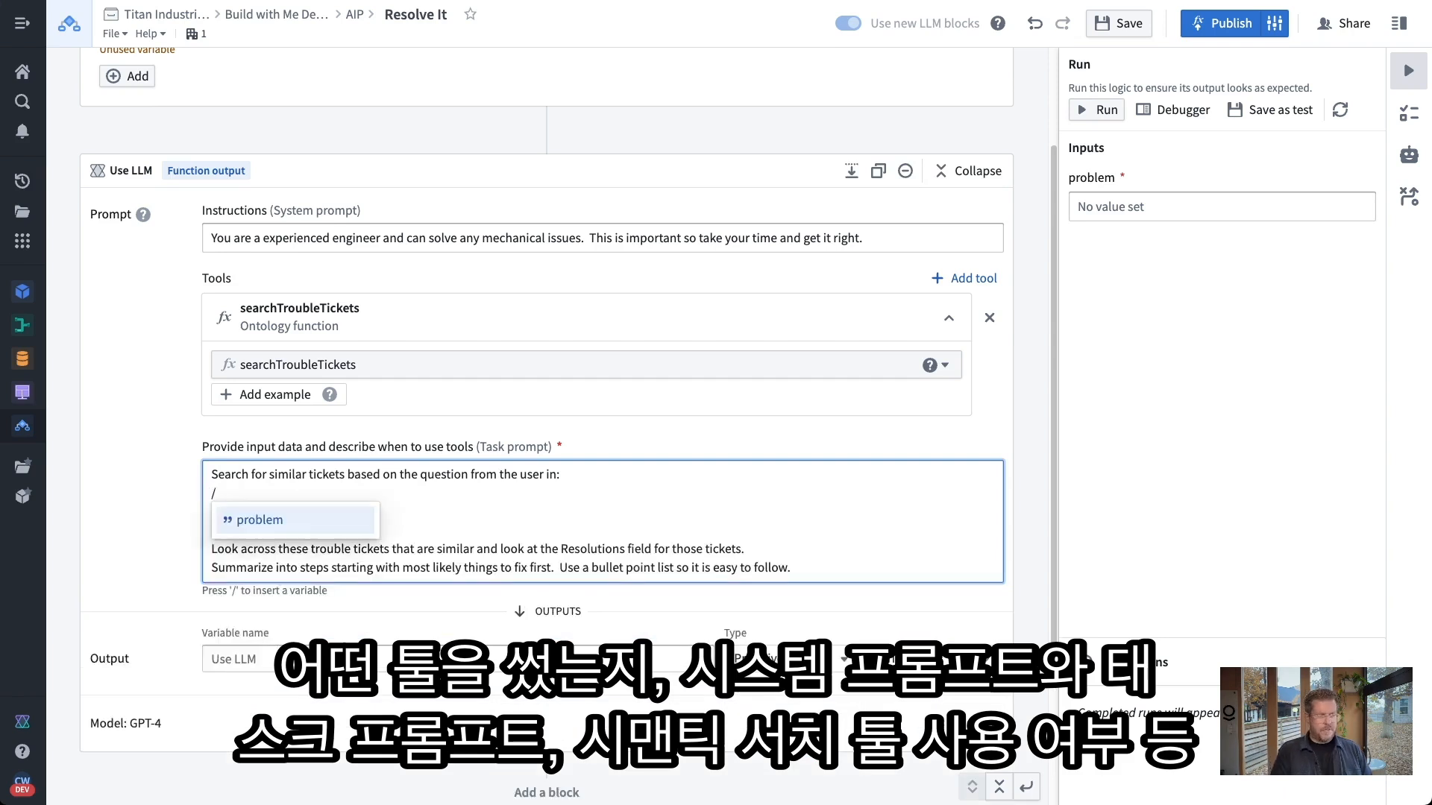
click(247, 522)
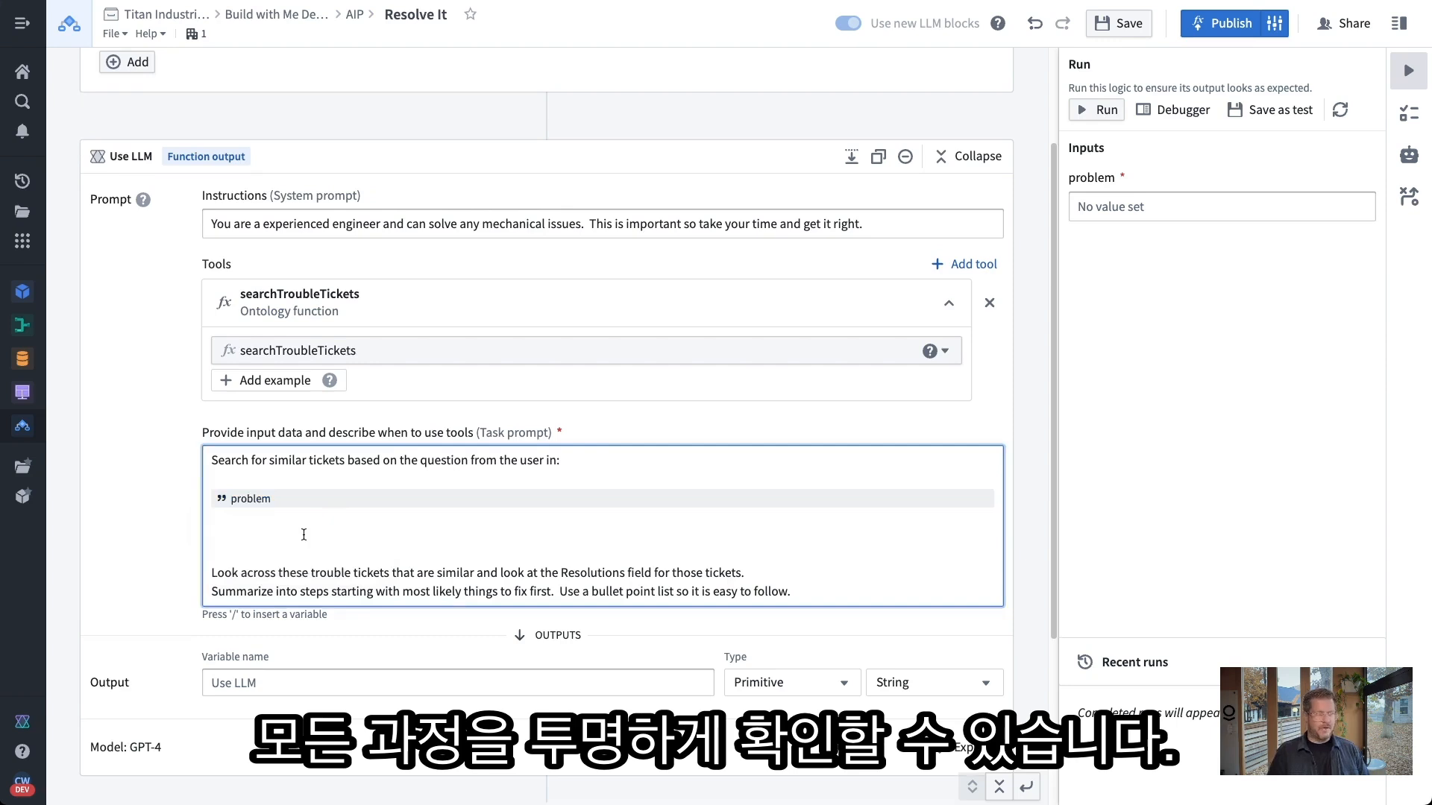
key(Delete)
key(Delete)
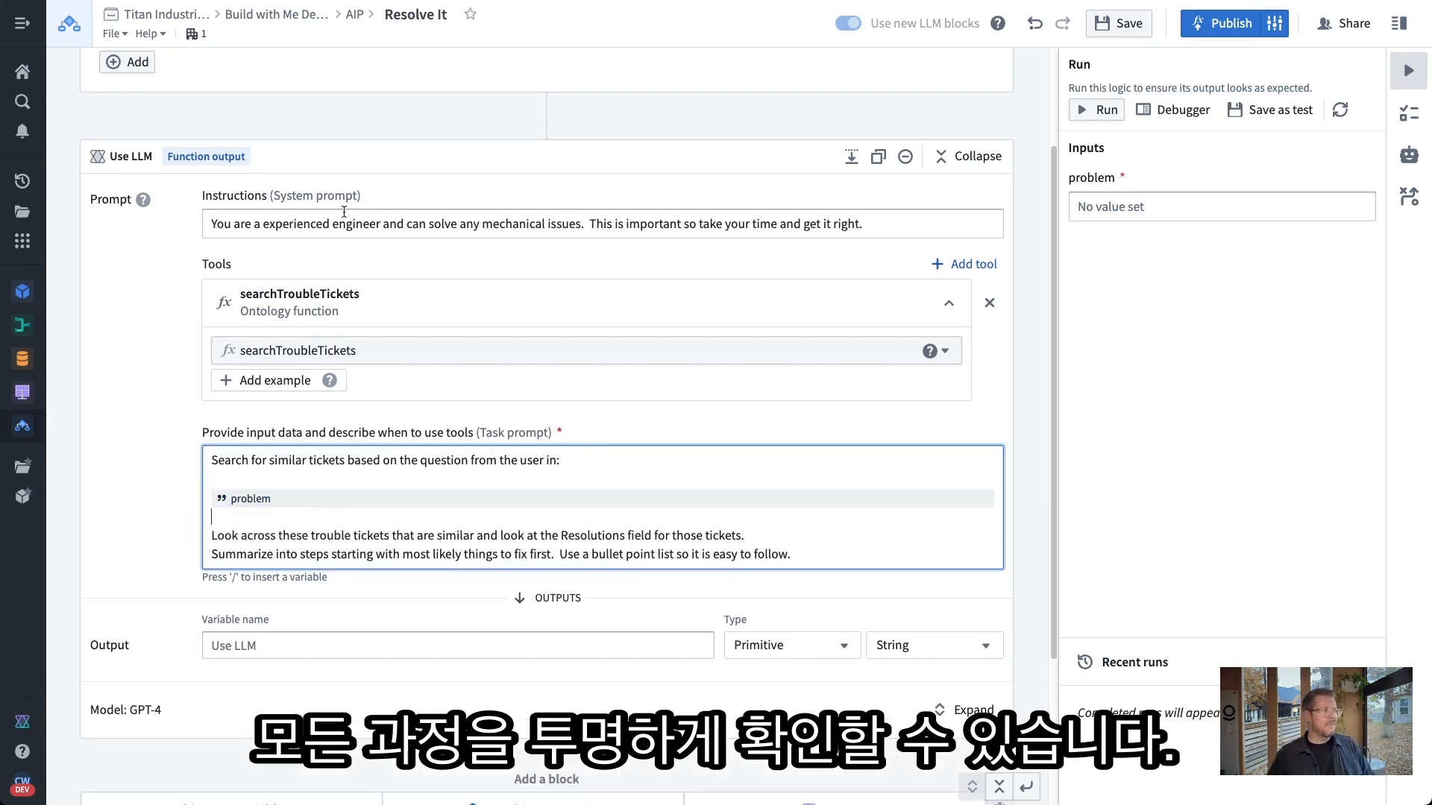
scroll(182, 134, up, 2)
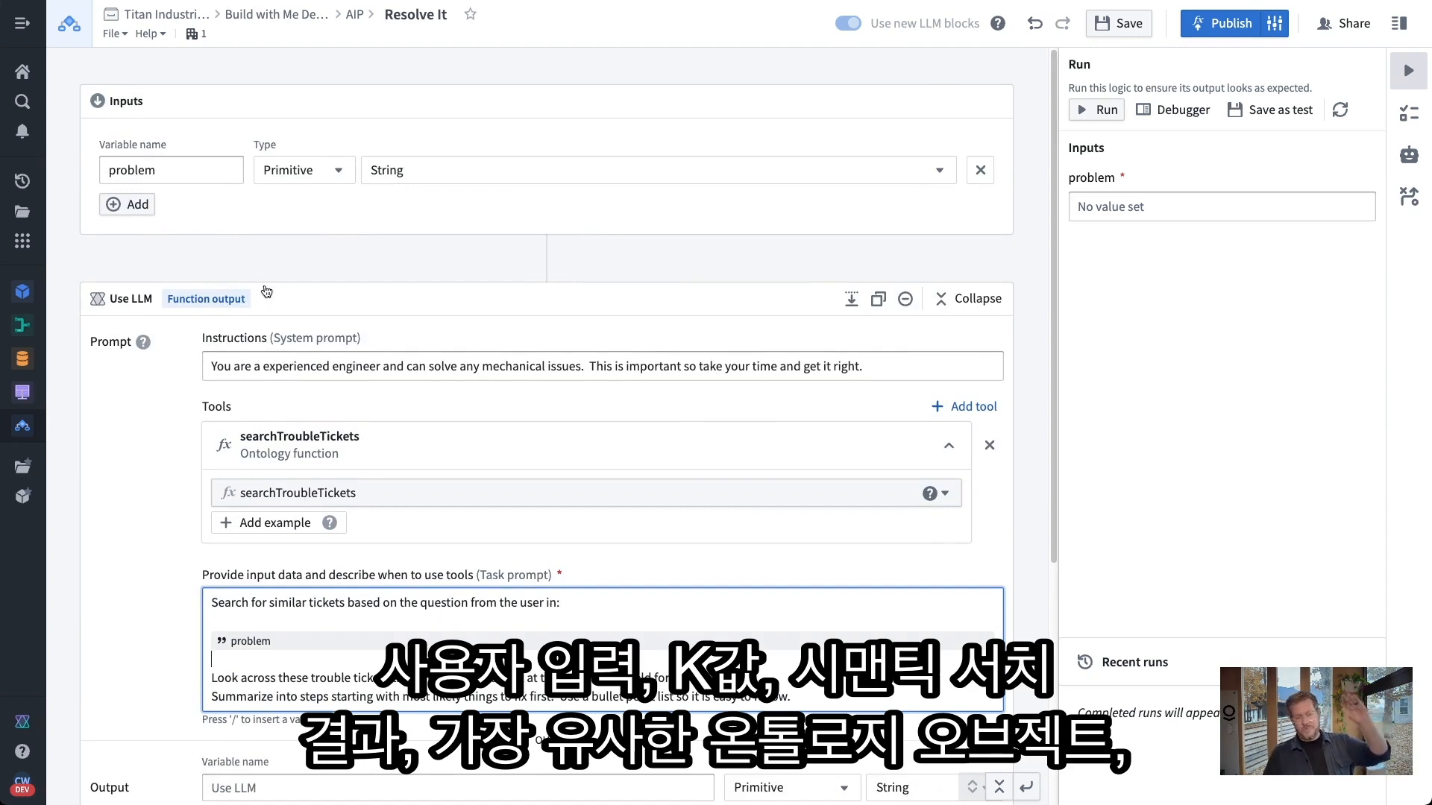
scroll(419, 596, down, 1)
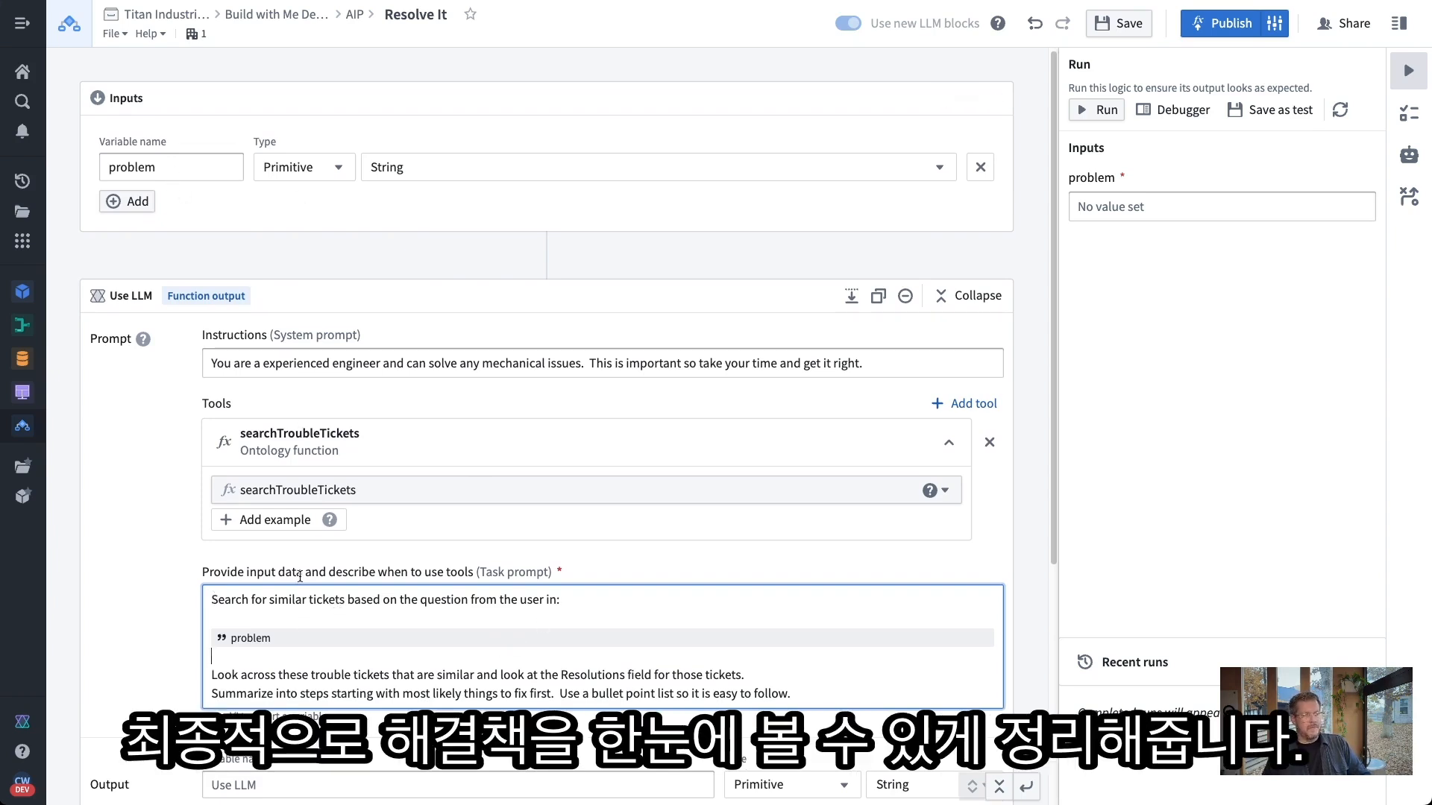
scroll(305, 633, down, 1)
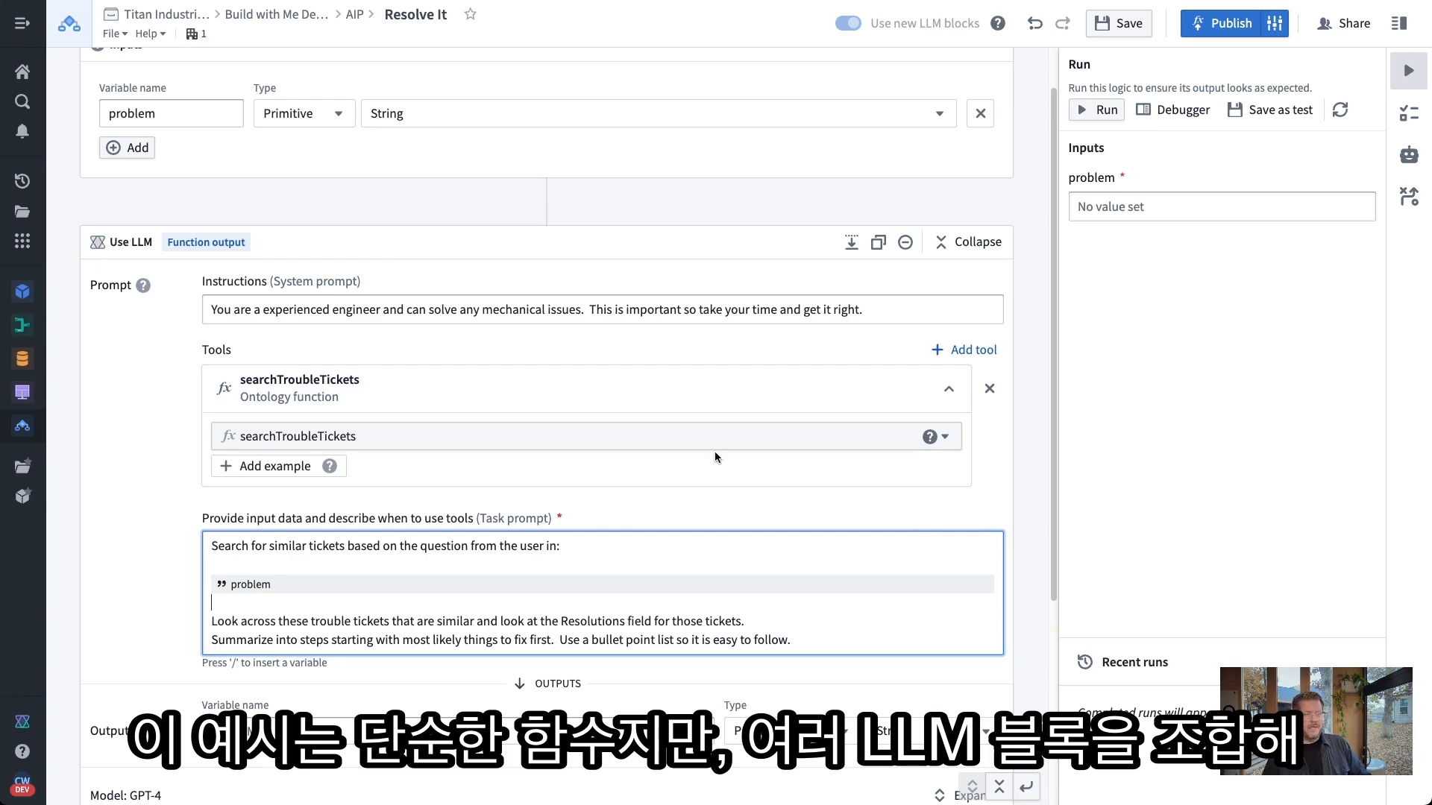
Name the Use LLM block's String output variable 'resolution' so Resolve It returns it
scroll(746, 522, down, 2)
click(485, 644)
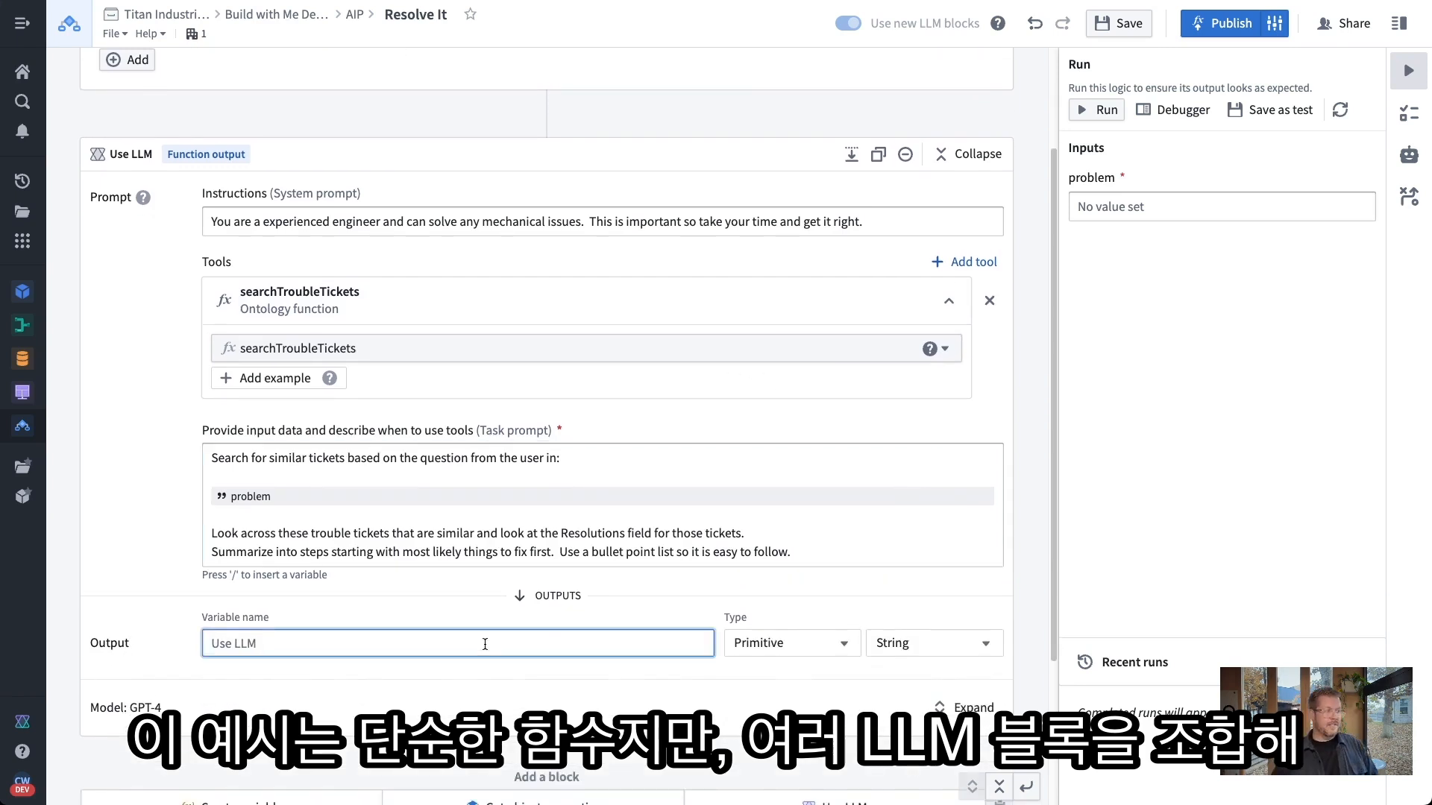
text(resolution)
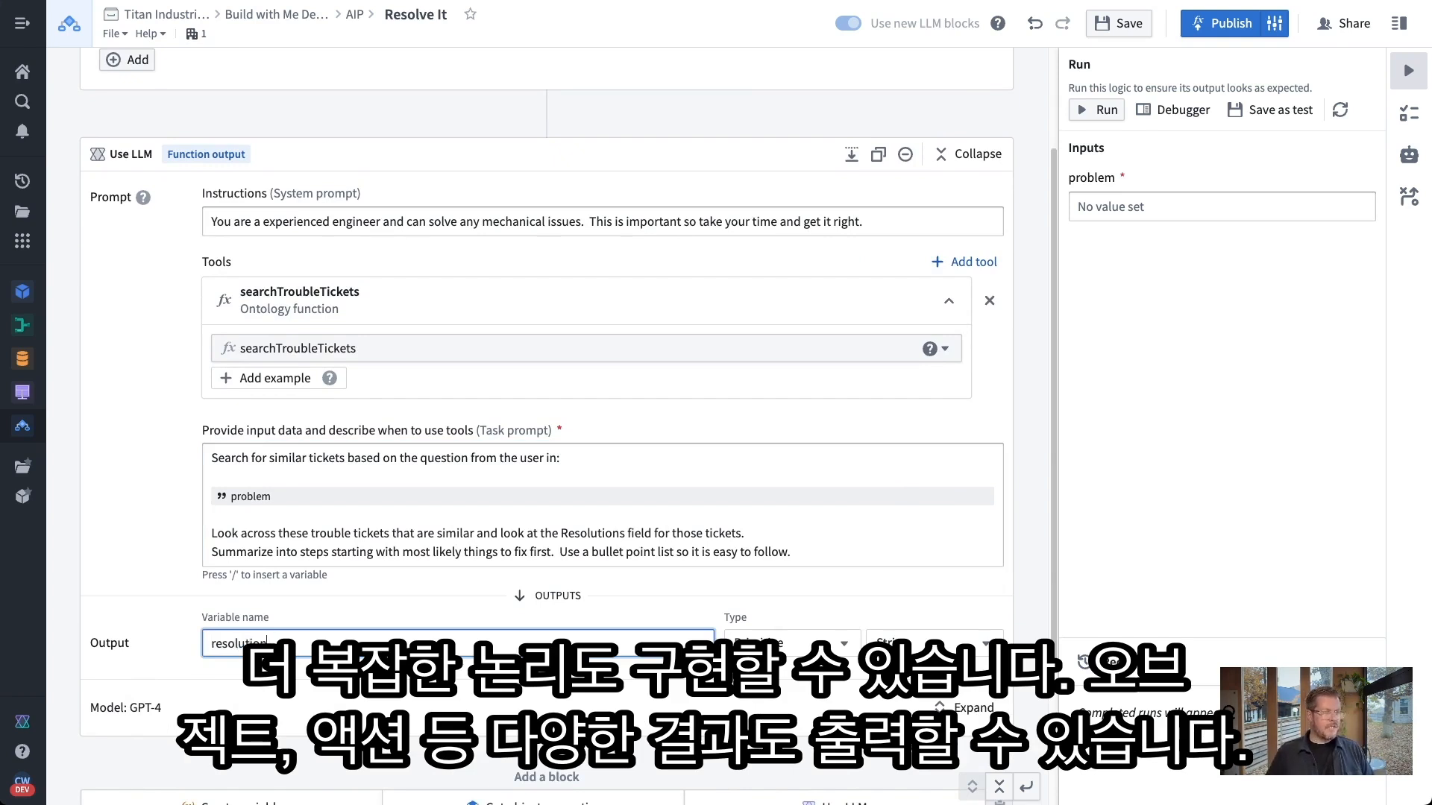
scroll(727, 567, down, 2)
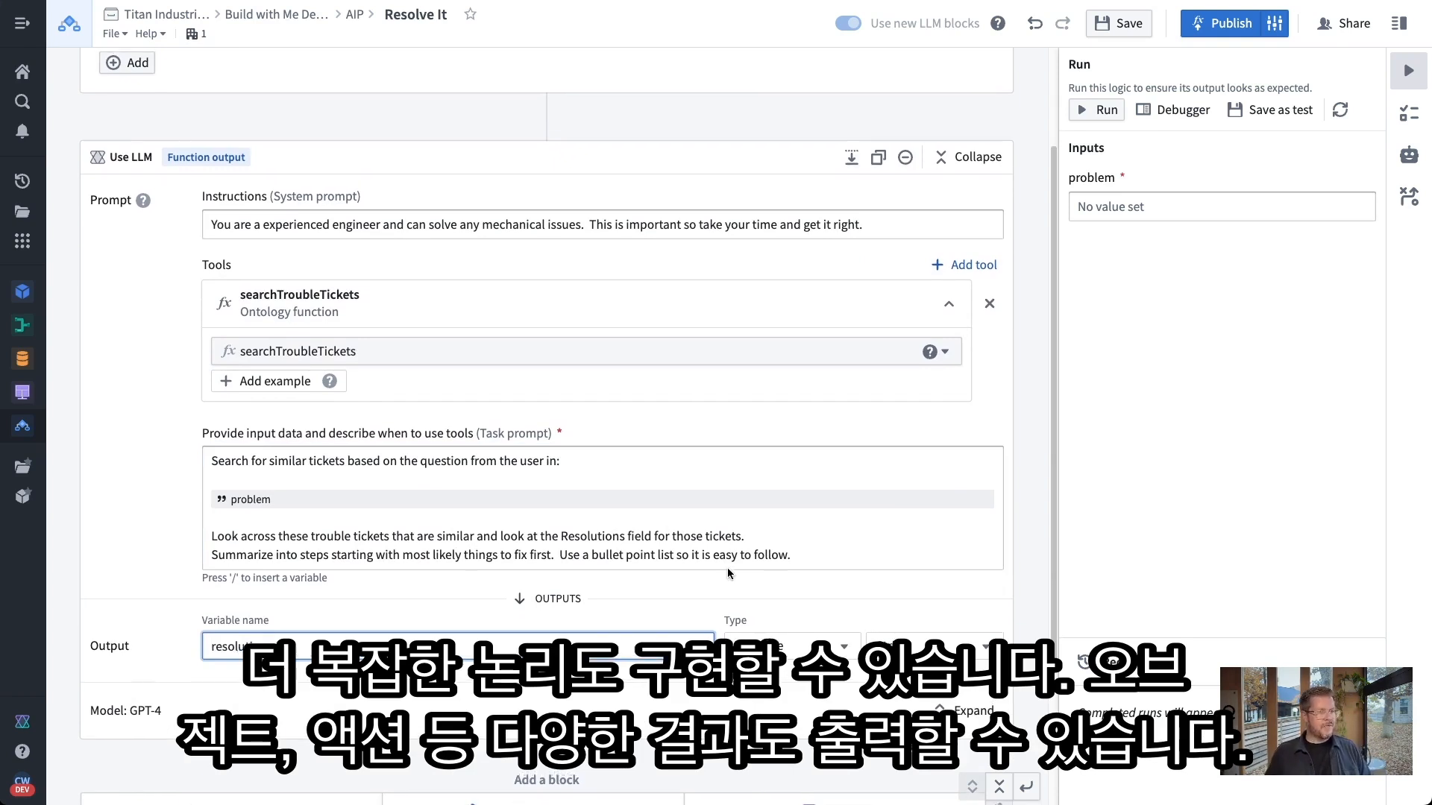
scroll(677, 619, down, 1)
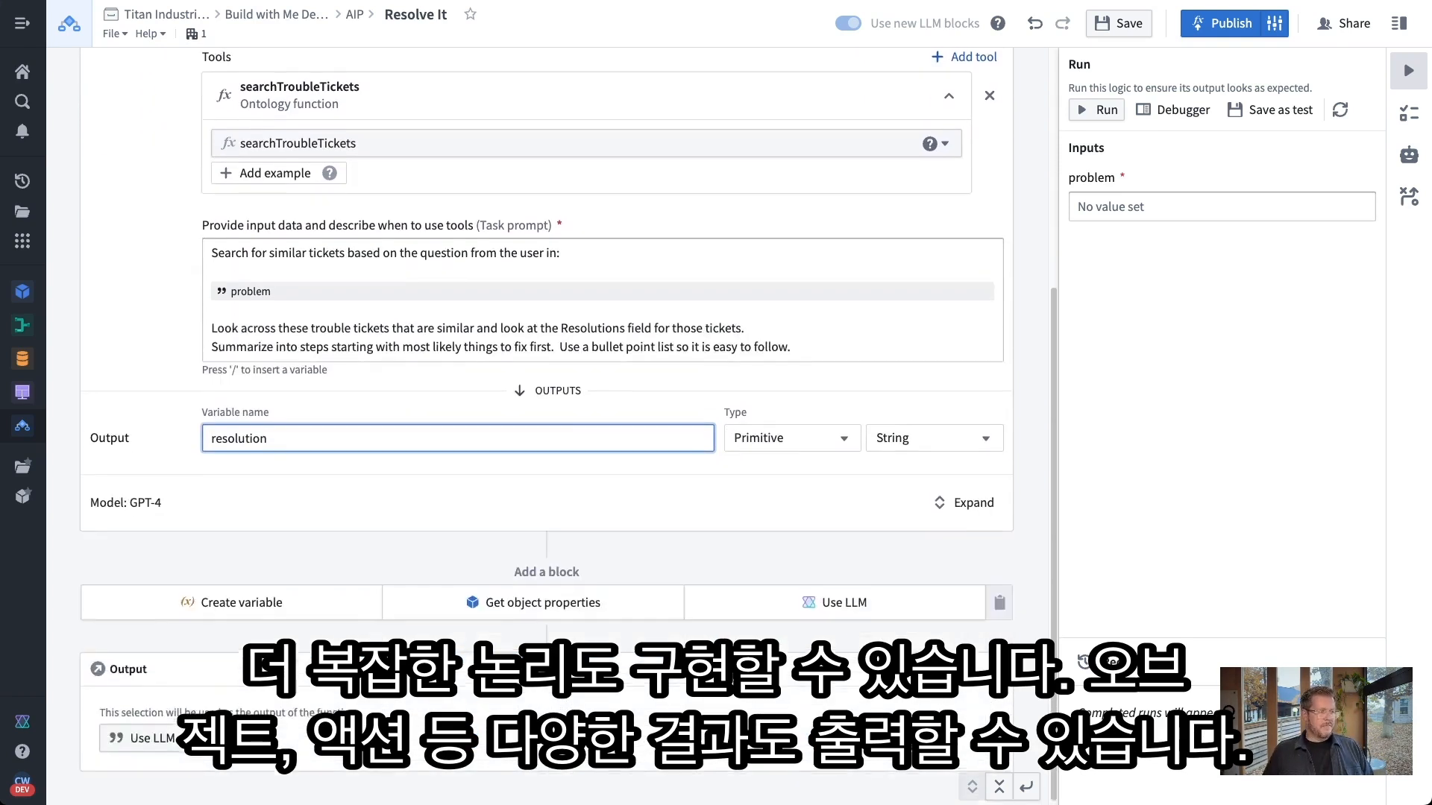
scroll(678, 619, down, 1)
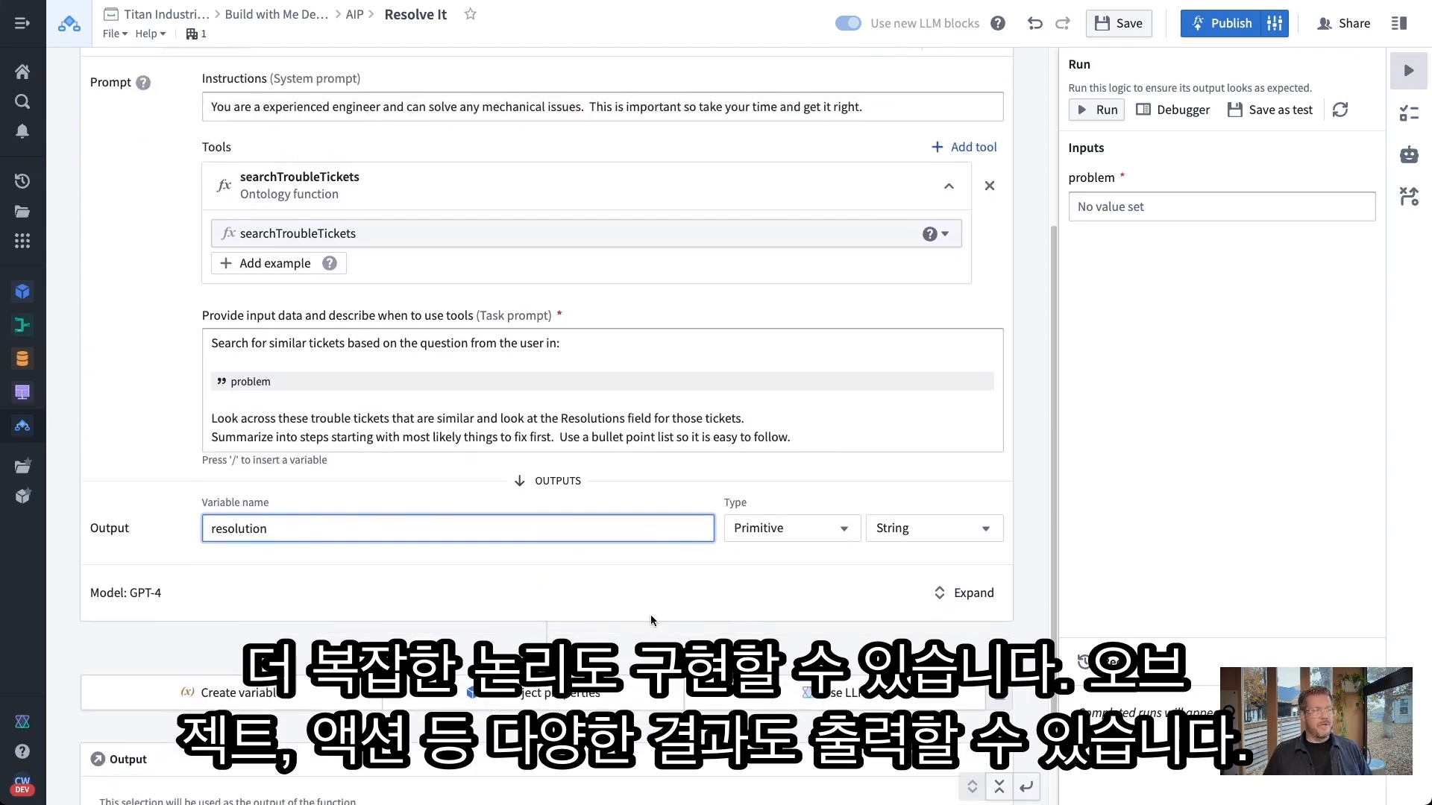
click(577, 547)
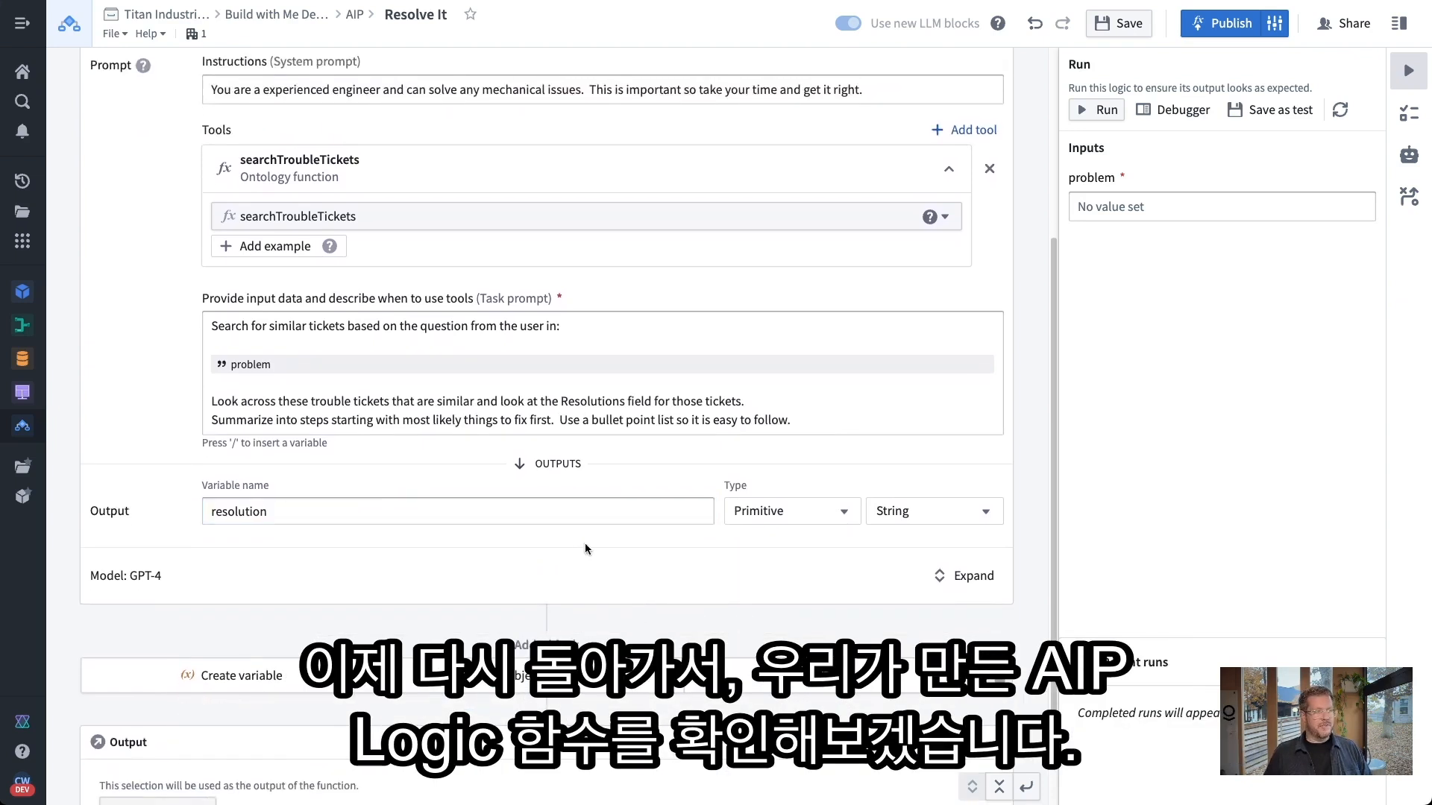
scroll(585, 549, down, 1)
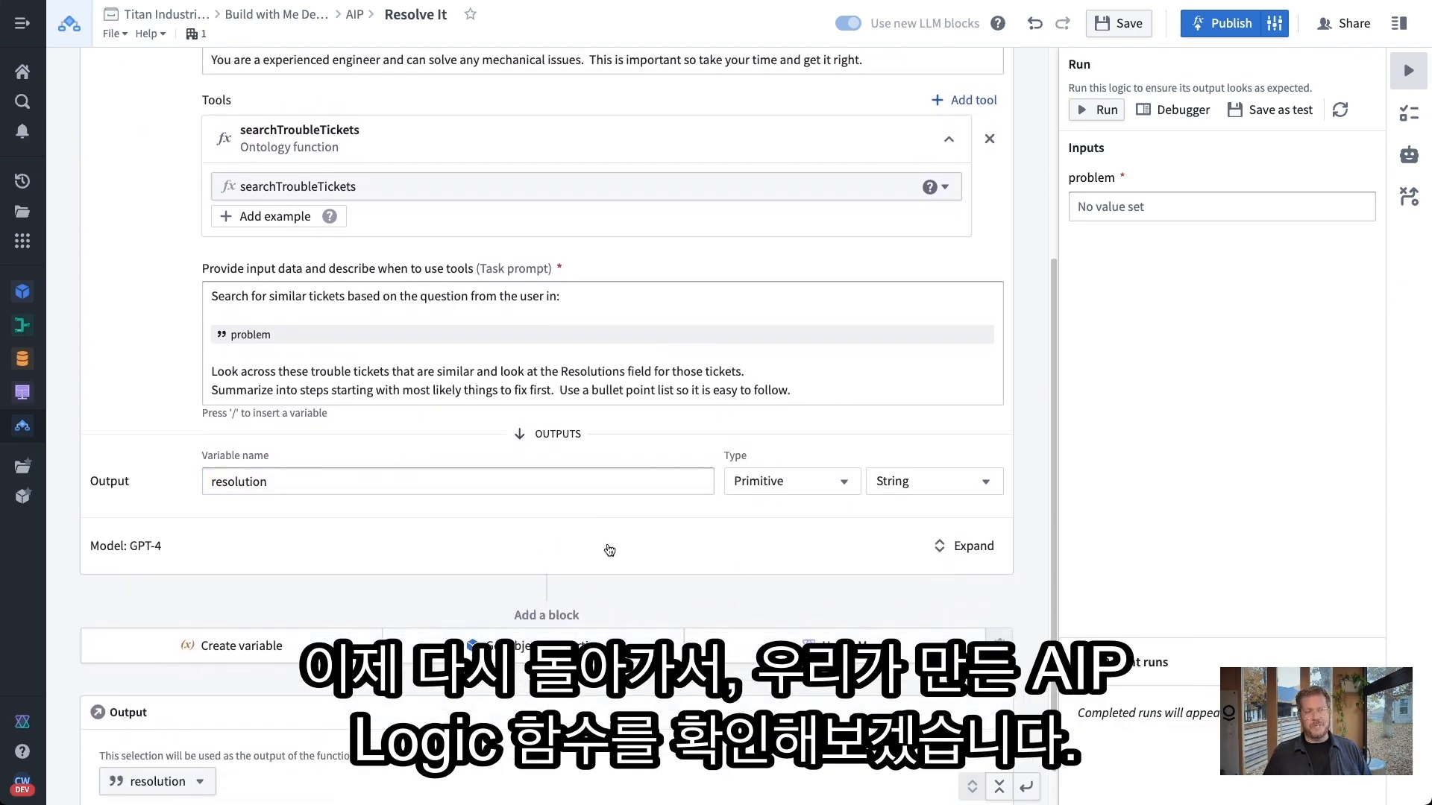
scroll(619, 548, up, 5)
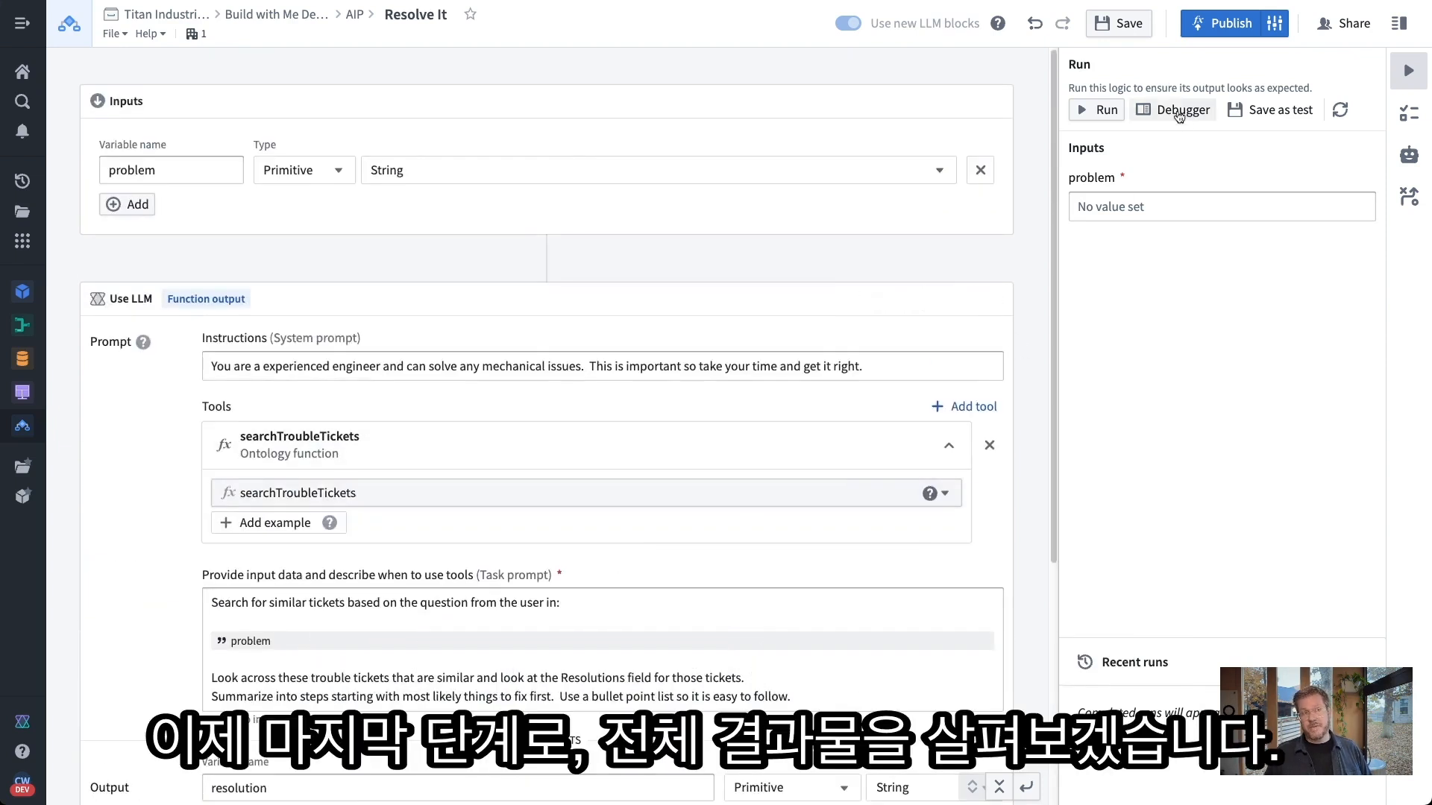
Run Resolve It with the test problem 'i have an issue with face mask loops staying on'
click(1156, 208)
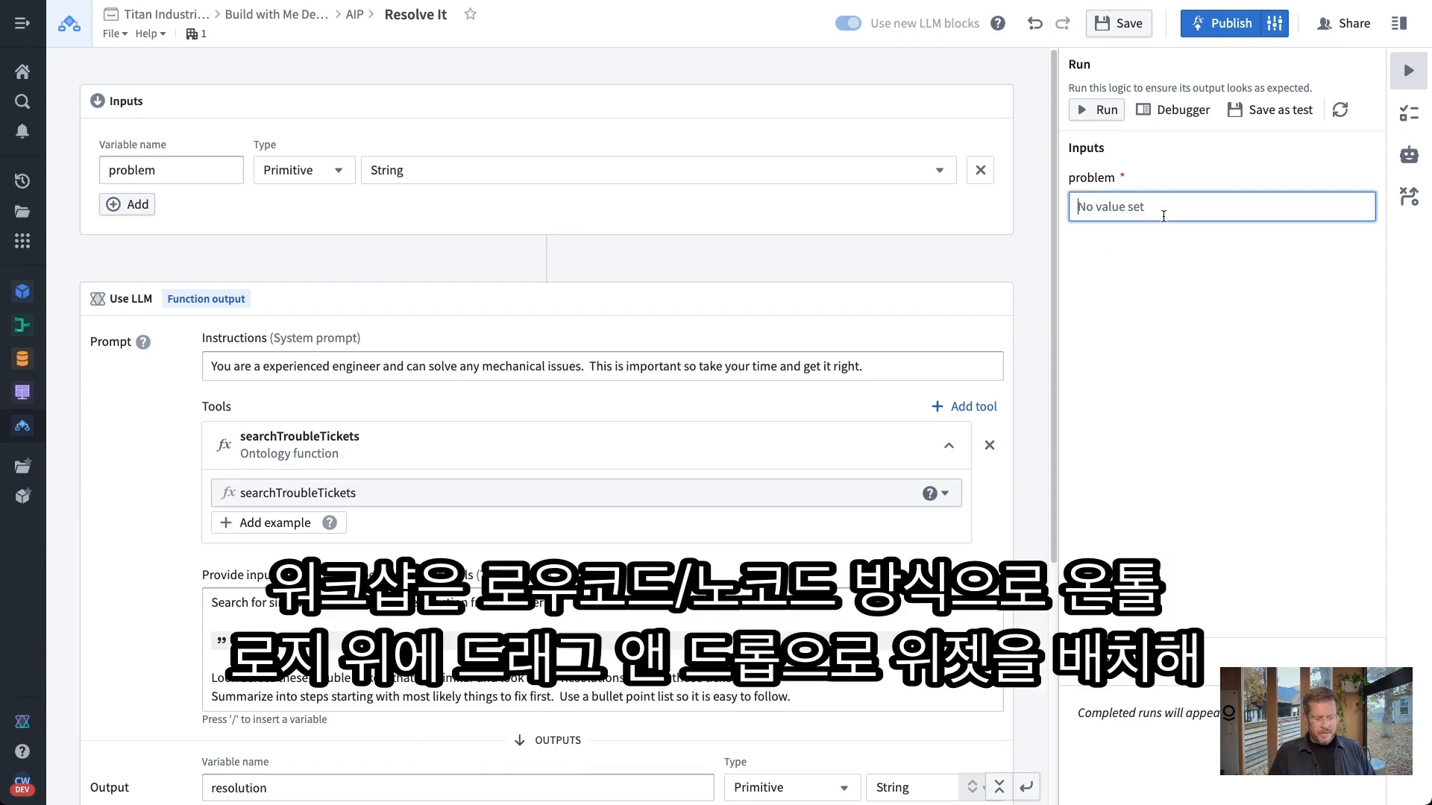
text(i have an issu)
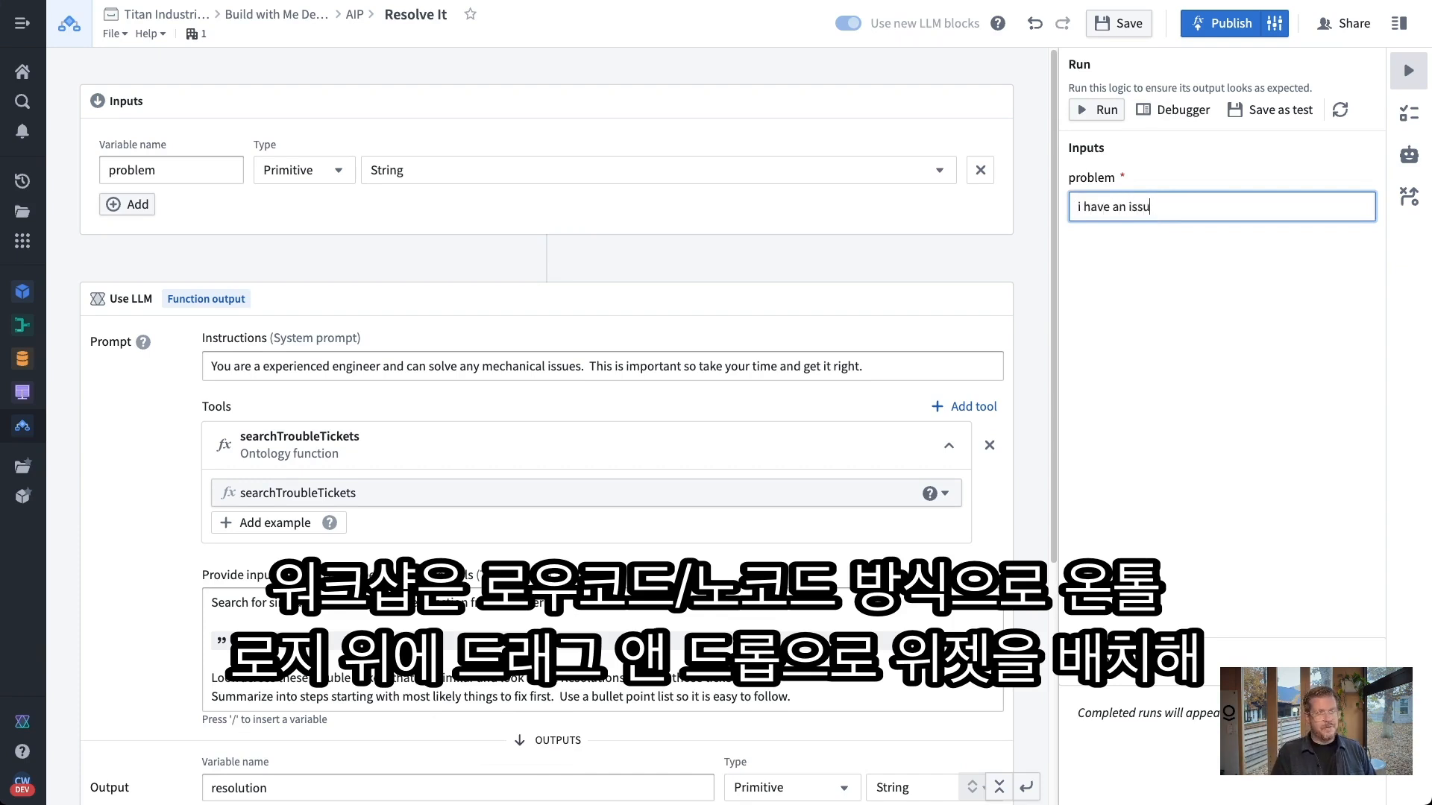
text(e with face )
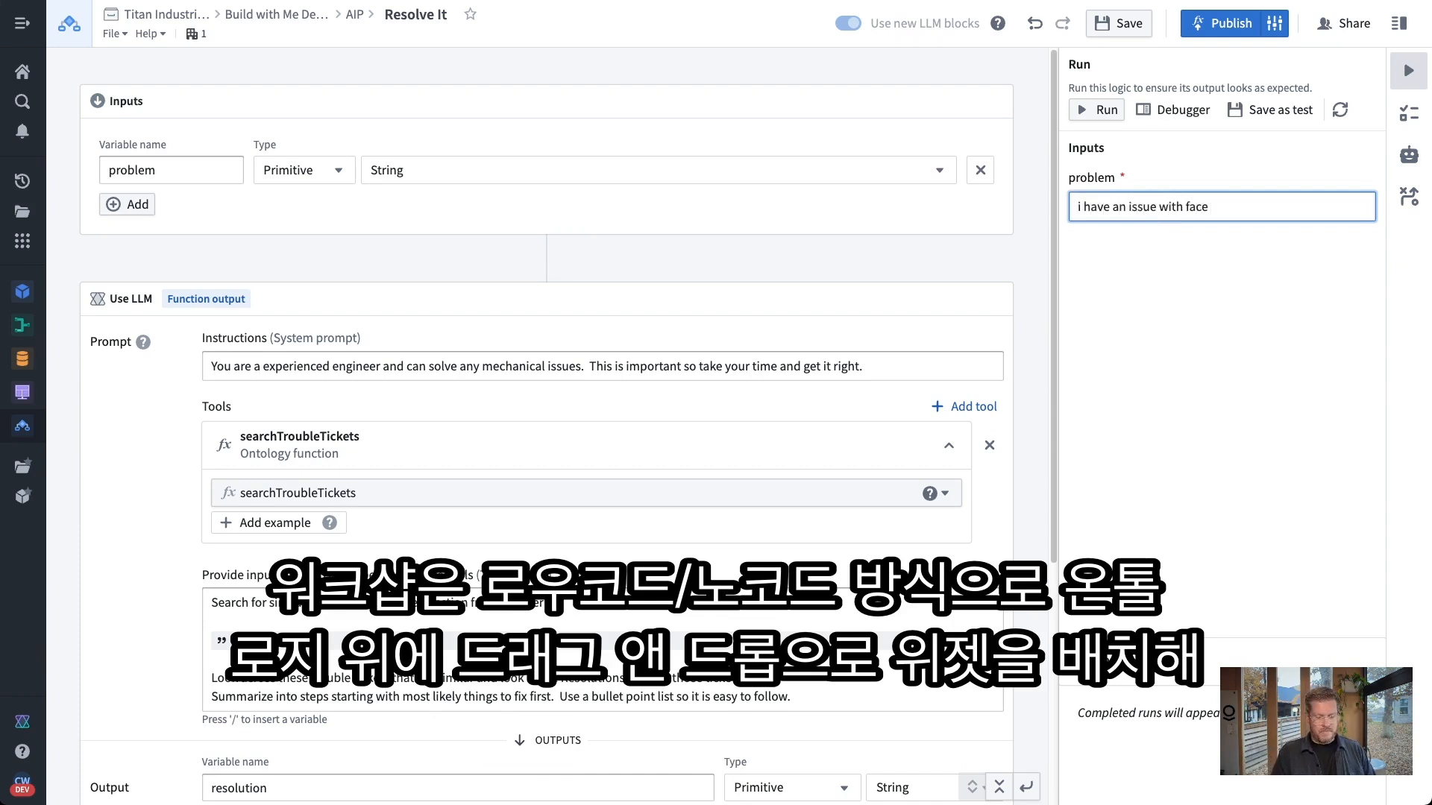
text(mask loops staying on)
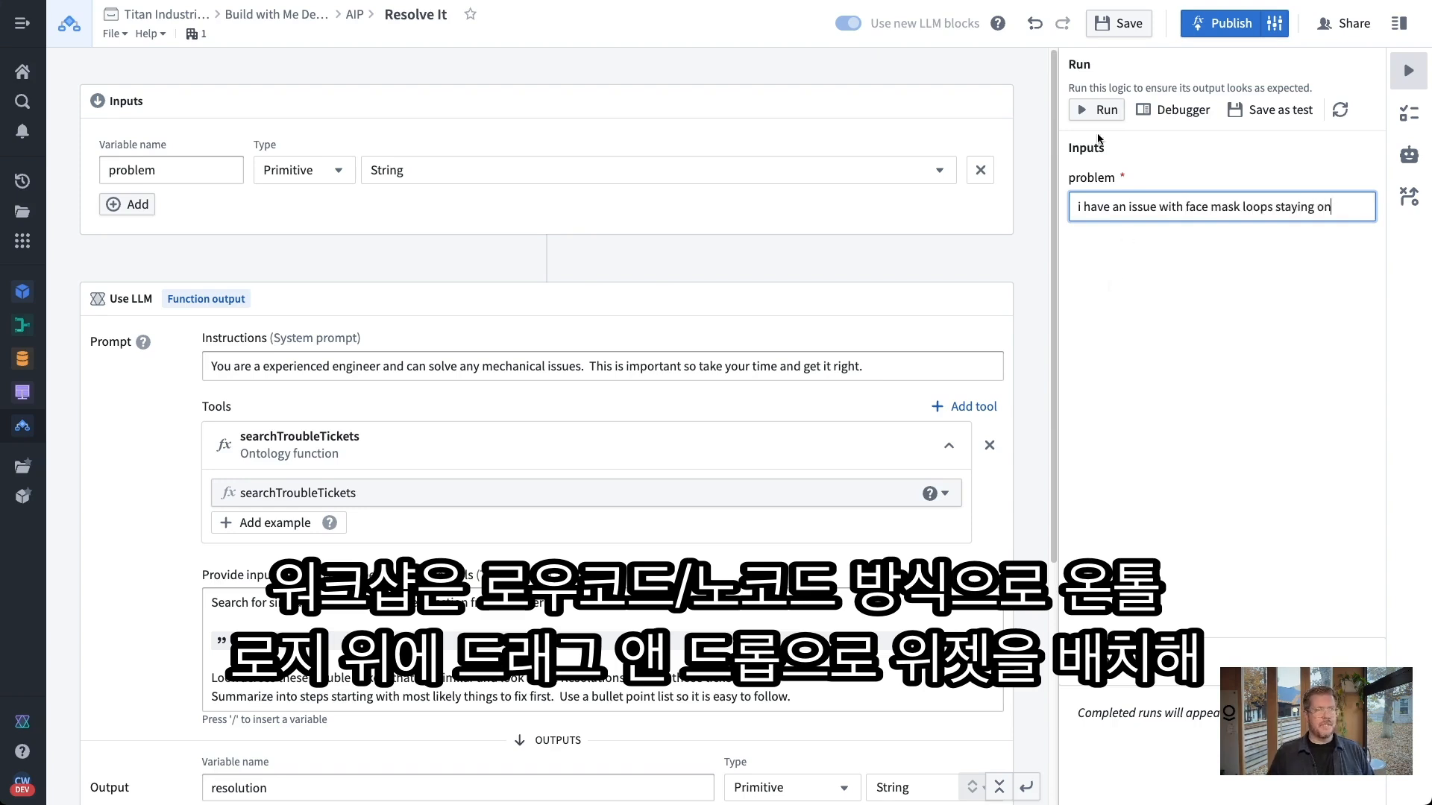
click(1096, 110)
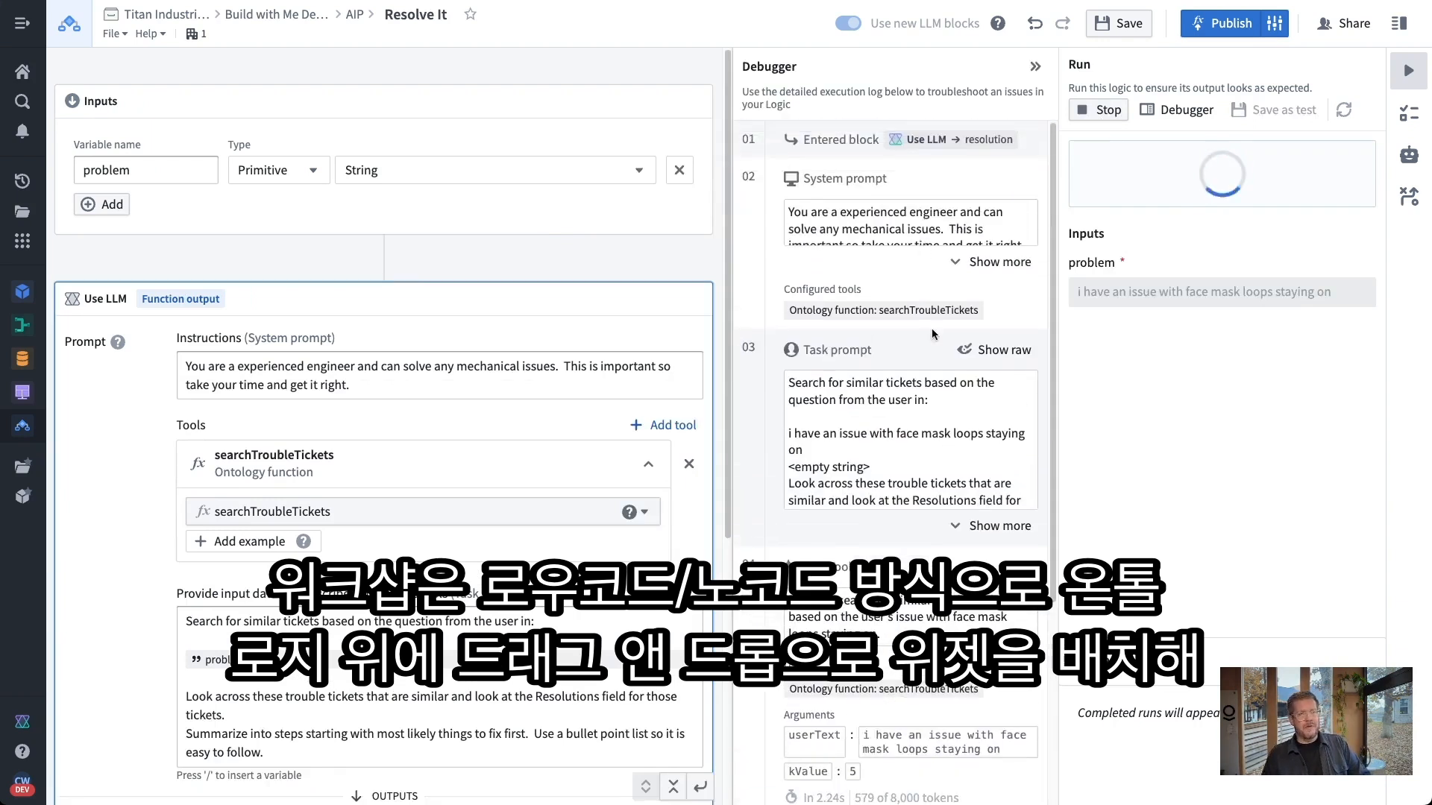
Scroll the Debugger to review the searchTroubleTickets call, returned tickets and the ultrasonic welder horn fixes
scroll(914, 347, down, 1)
scroll(915, 348, down, 2)
scroll(914, 348, up, 2)
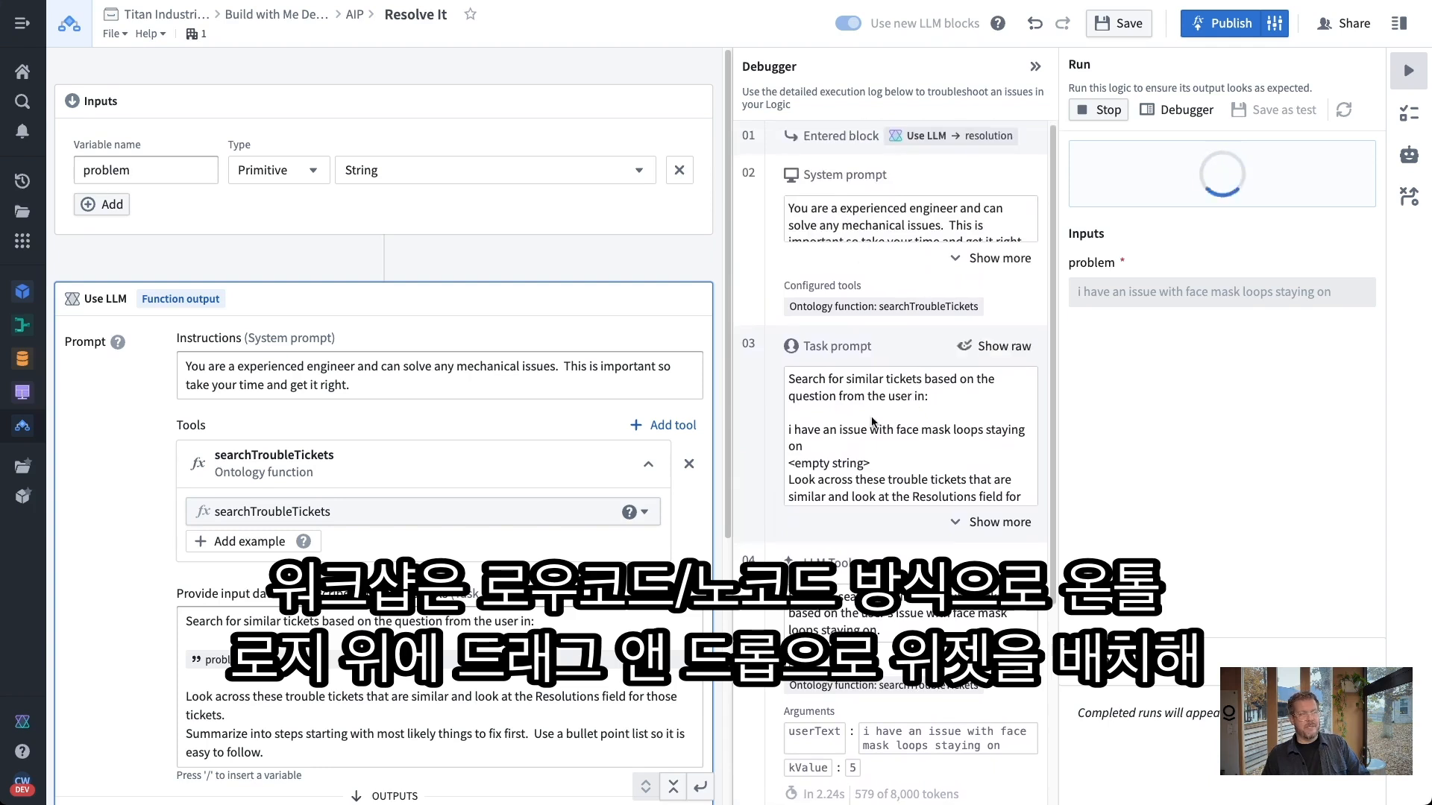
scroll(909, 387, down, 3)
scroll(909, 398, down, 3)
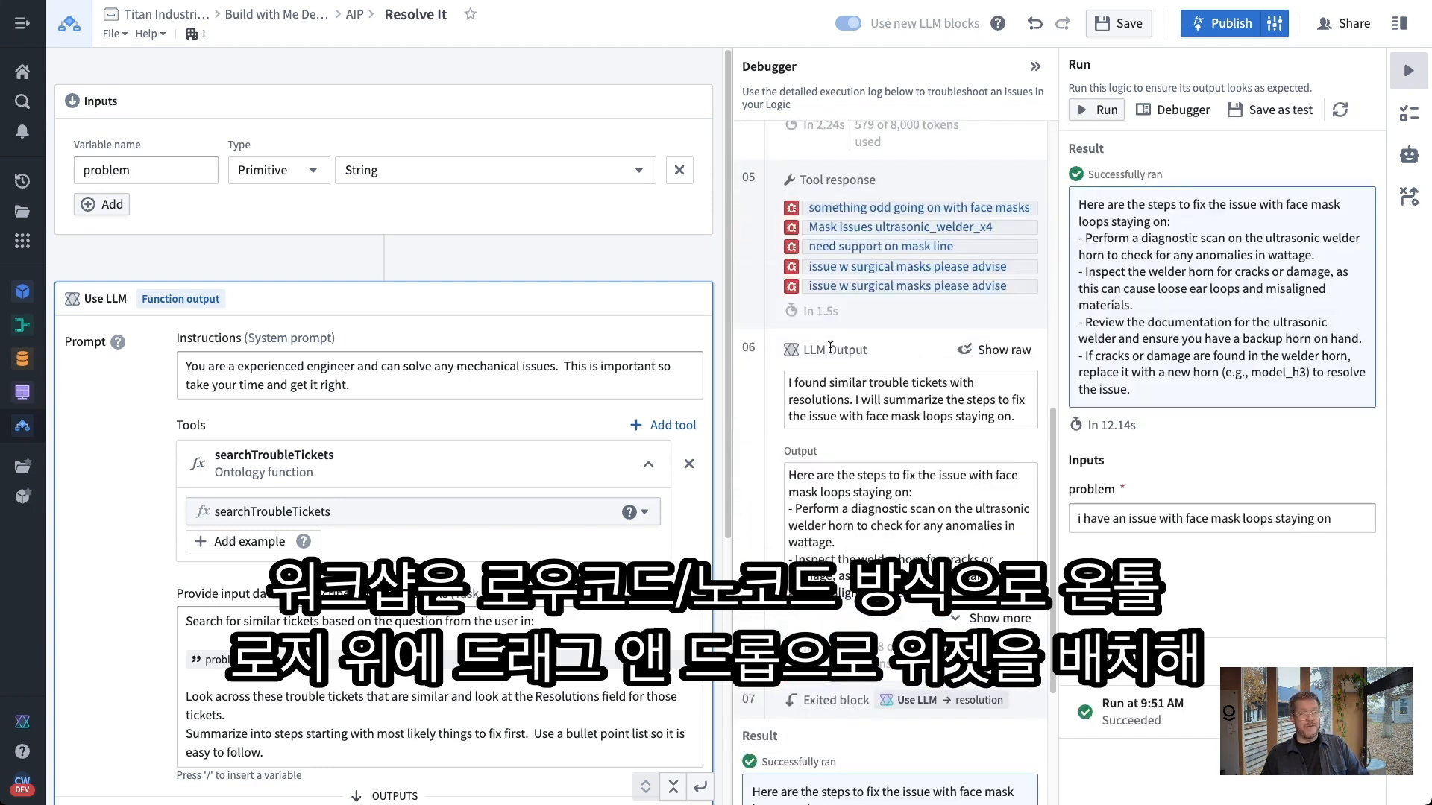
scroll(853, 376, up, 6)
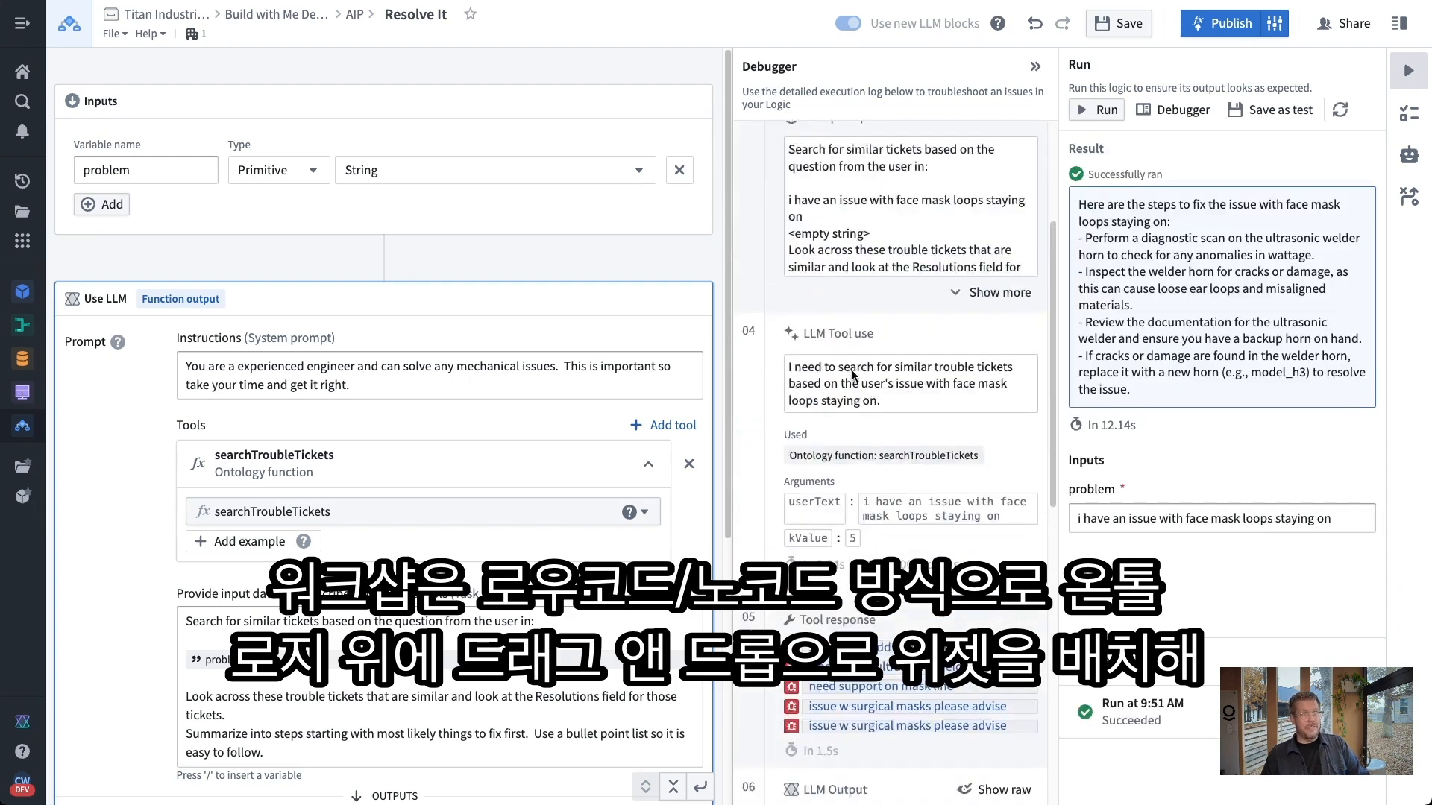
scroll(852, 375, down, 5)
scroll(849, 370, up, 3)
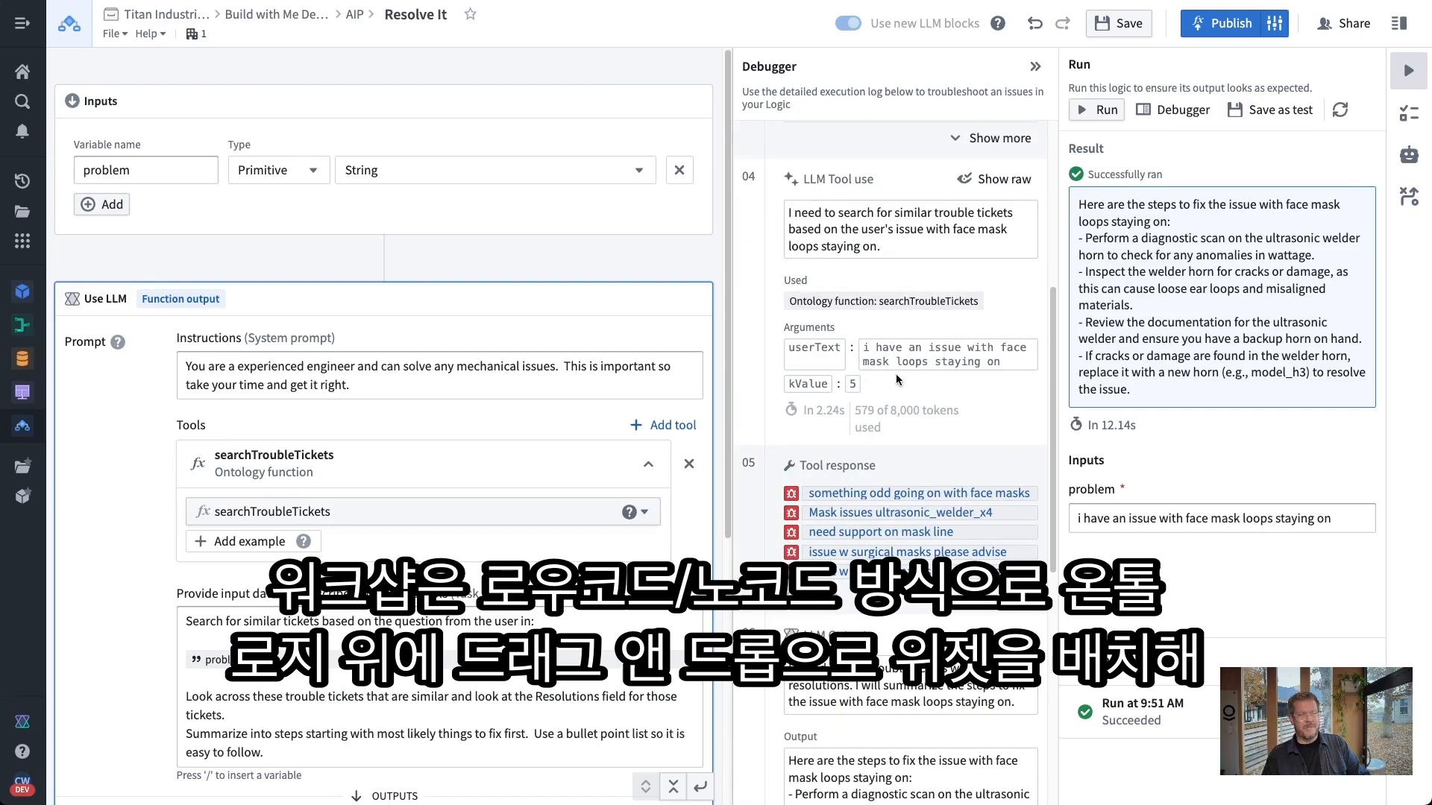
scroll(920, 365, down, 3)
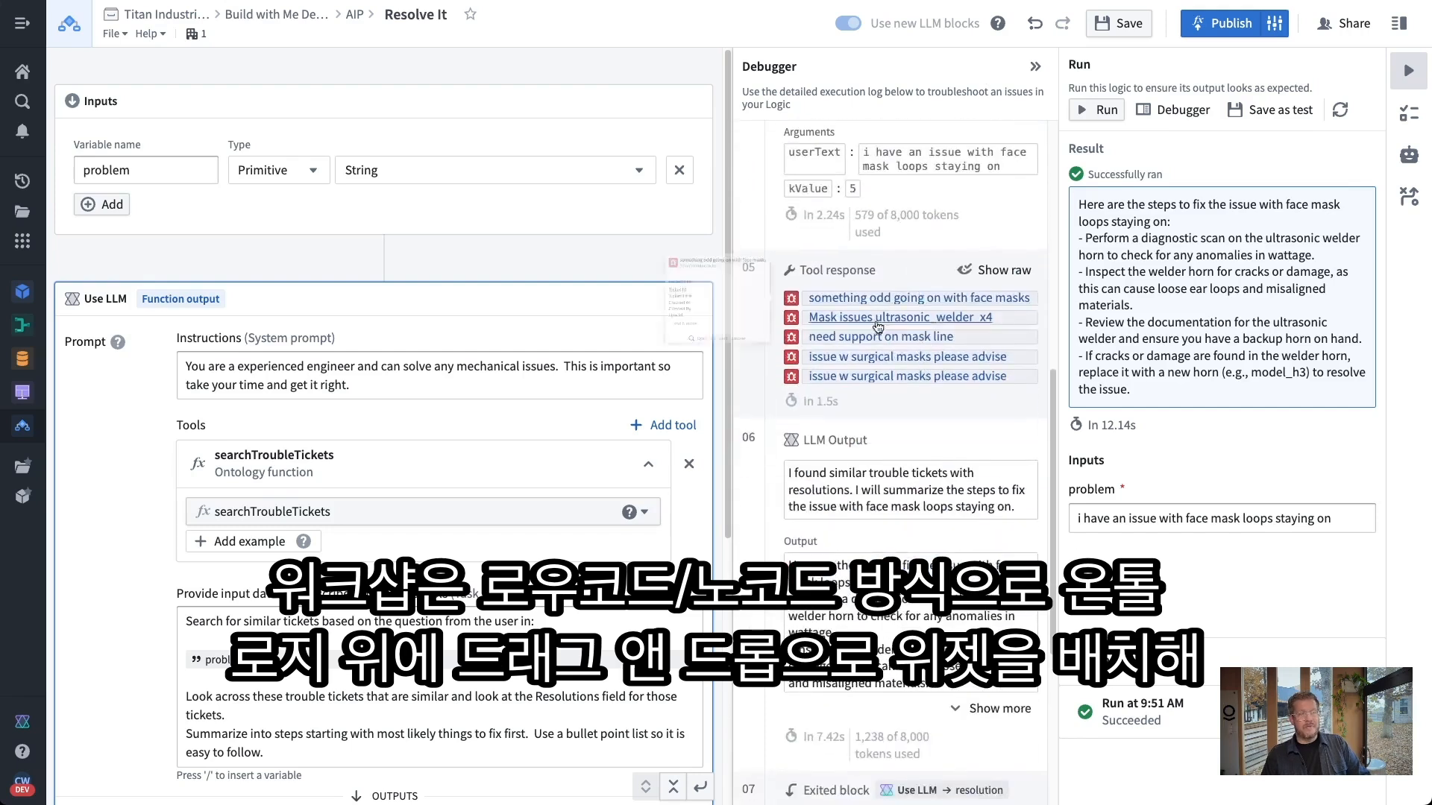
mouse_move(931, 325)
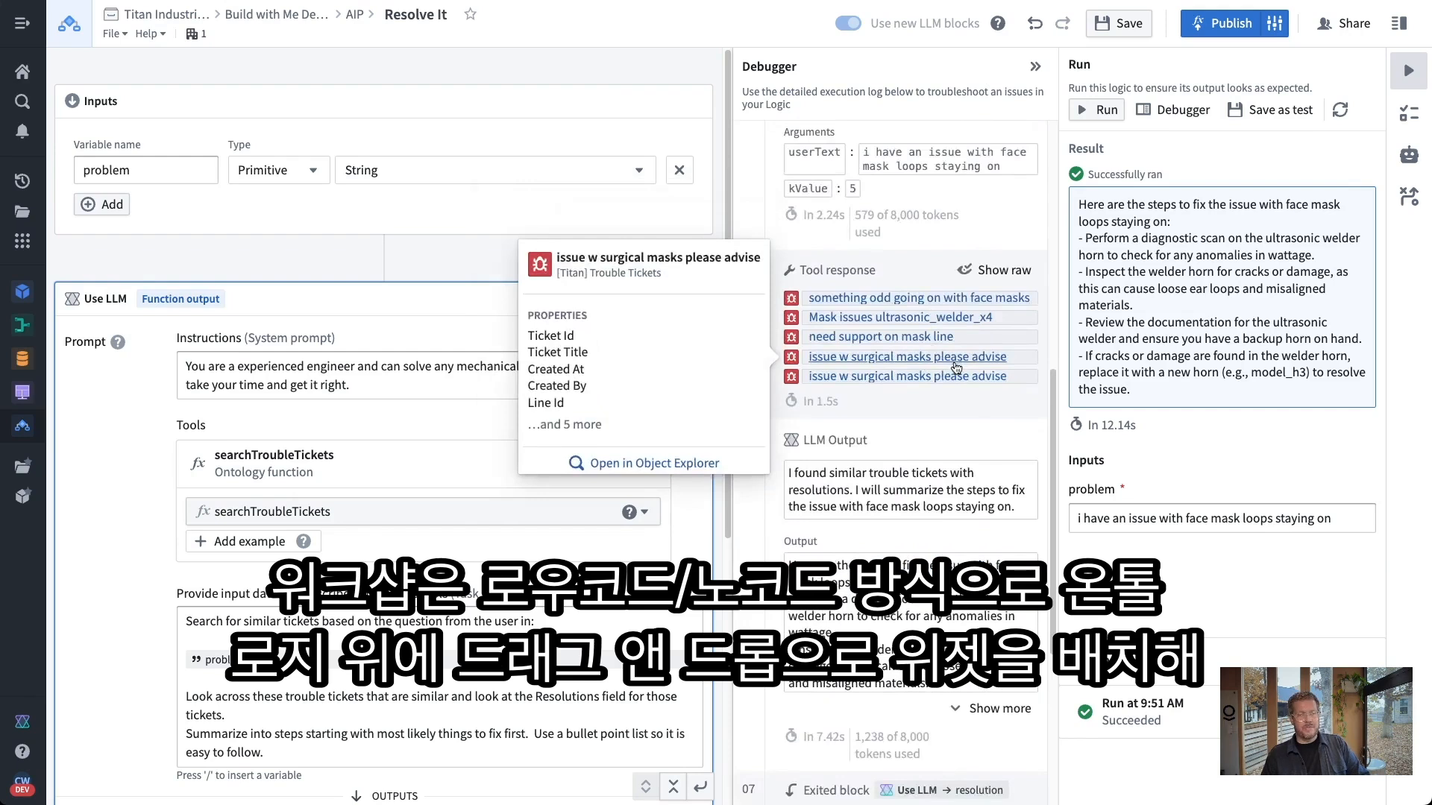
mouse_move(977, 378)
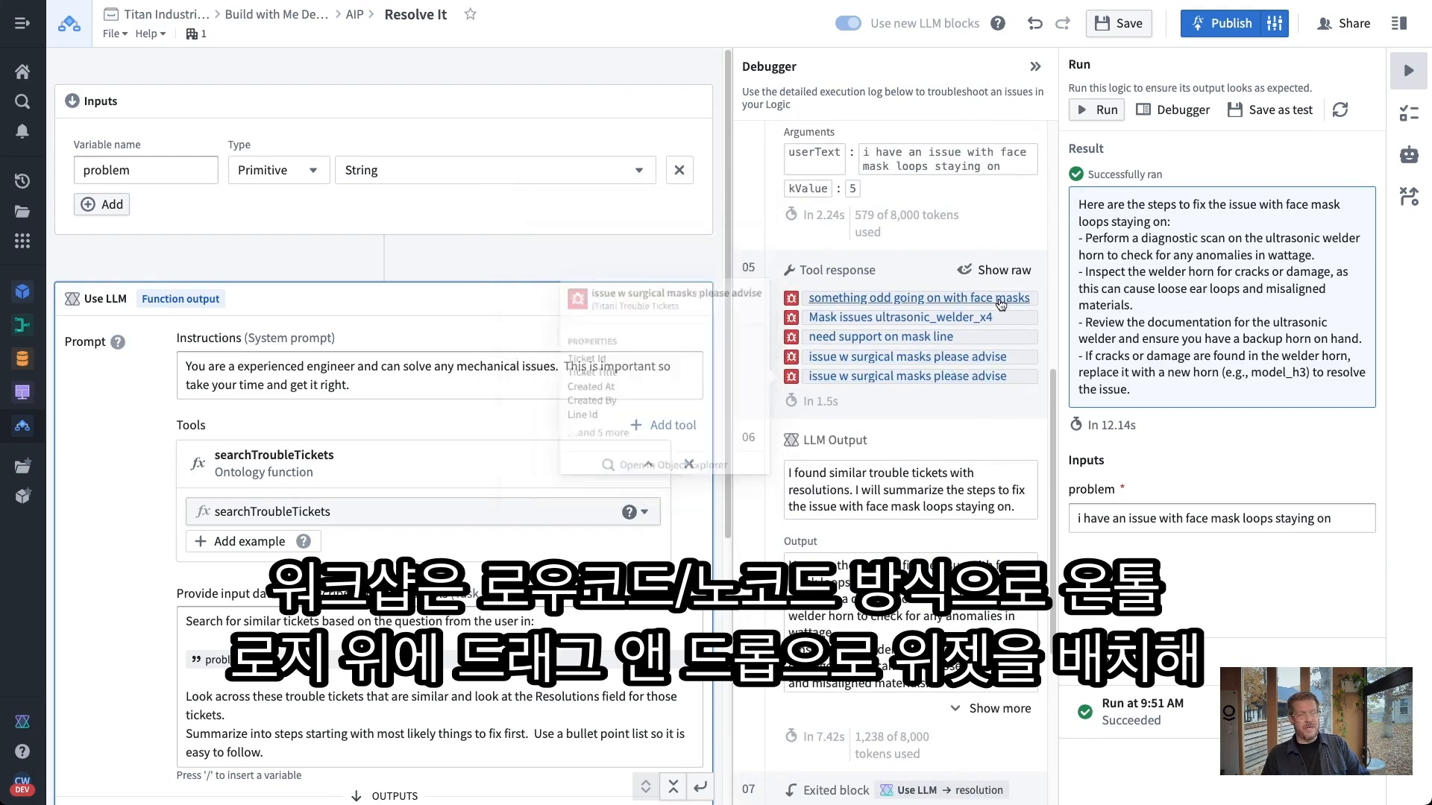
scroll(994, 408, down, 2)
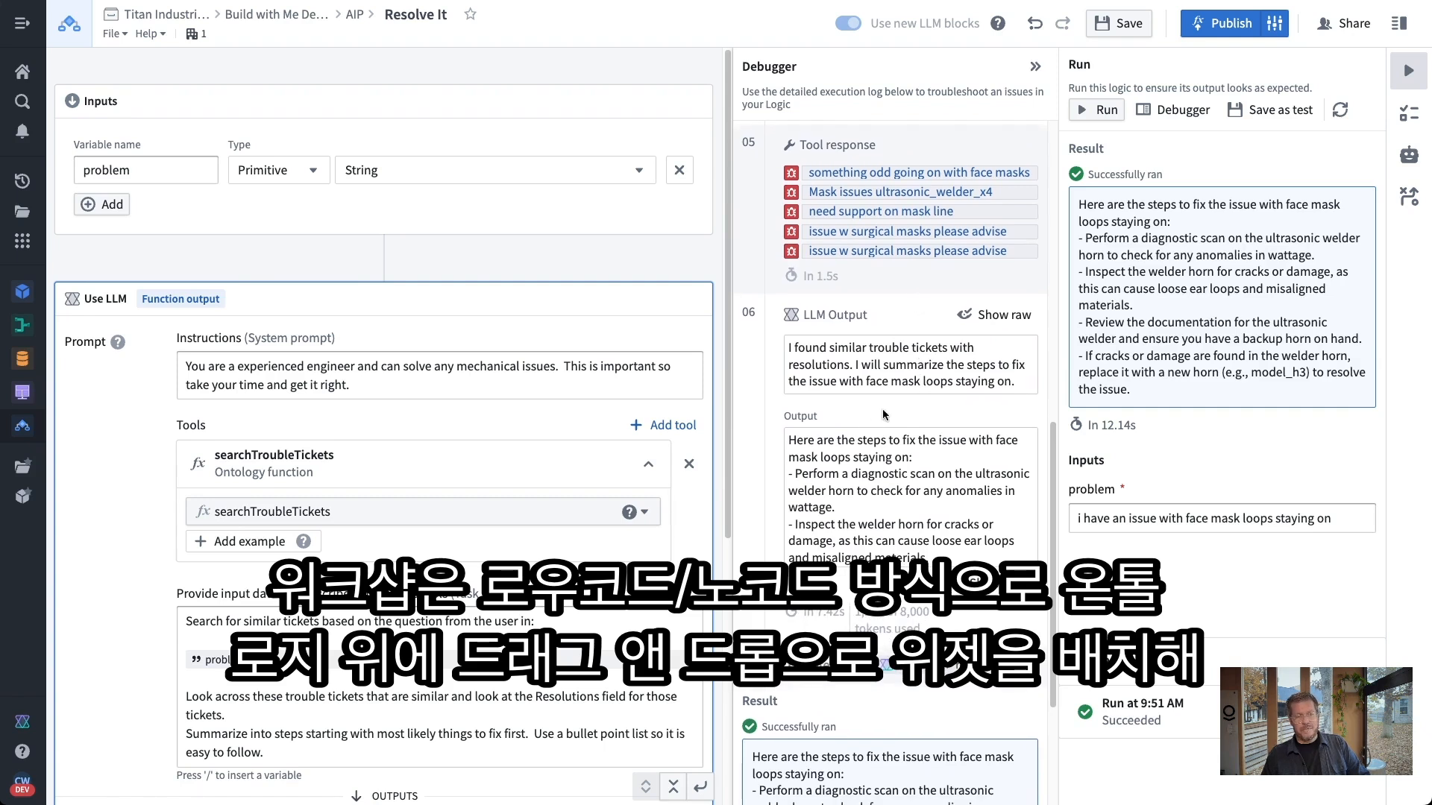
scroll(873, 437, down, 4)
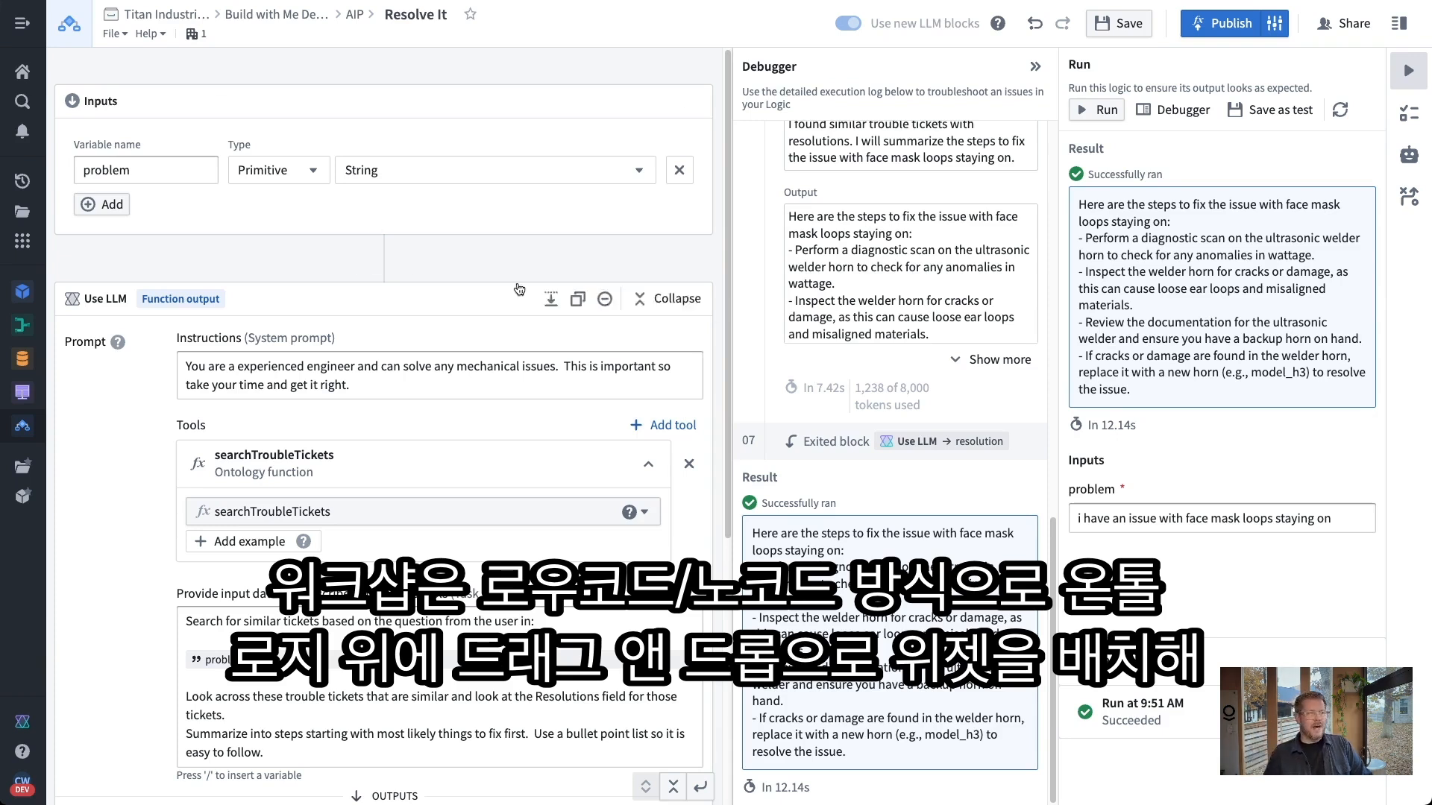
scroll(522, 448, down, 5)
mouse_move(578, 600)
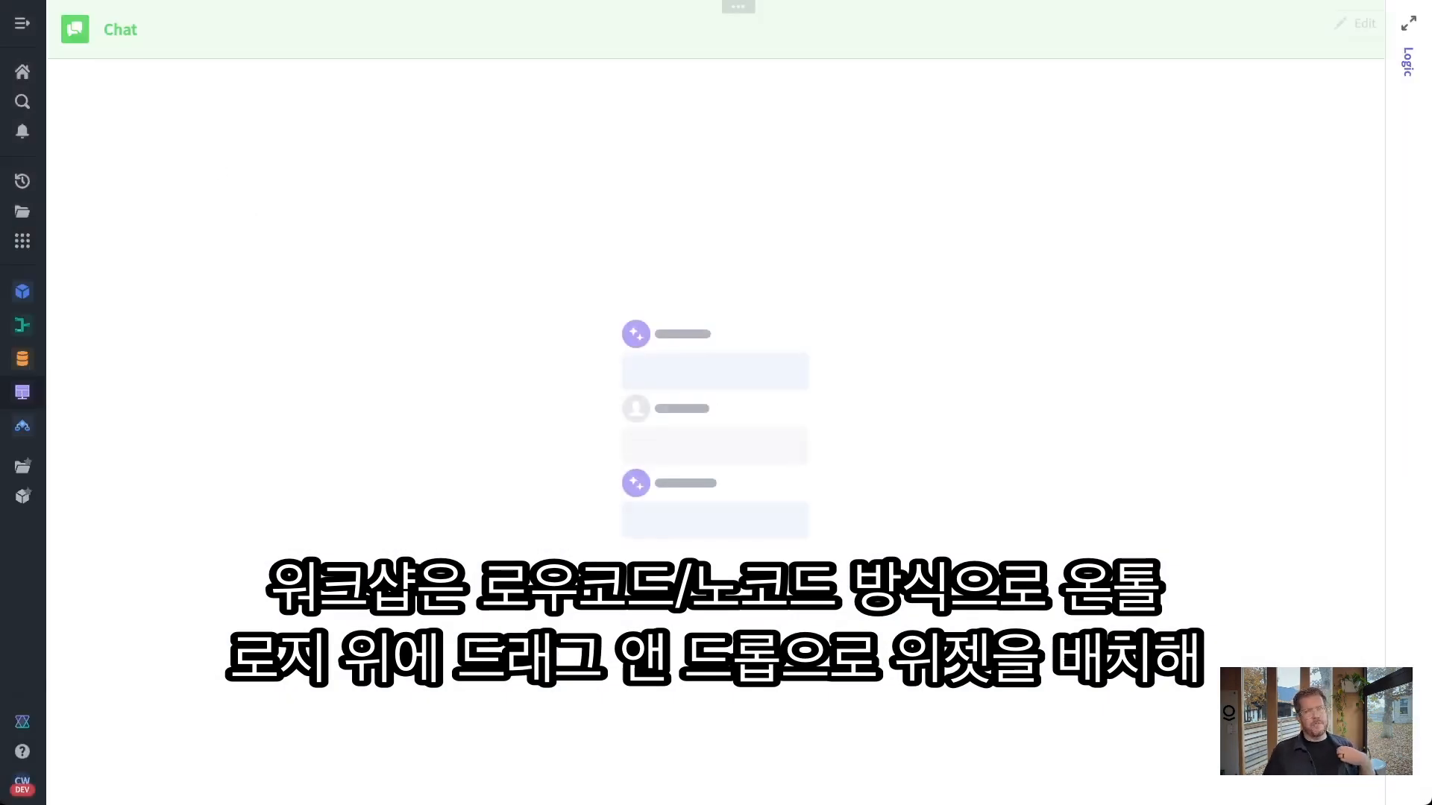
Expand the Logic panel and switch the trouble-ticket chat app to Edit module mode
click(1402, 31)
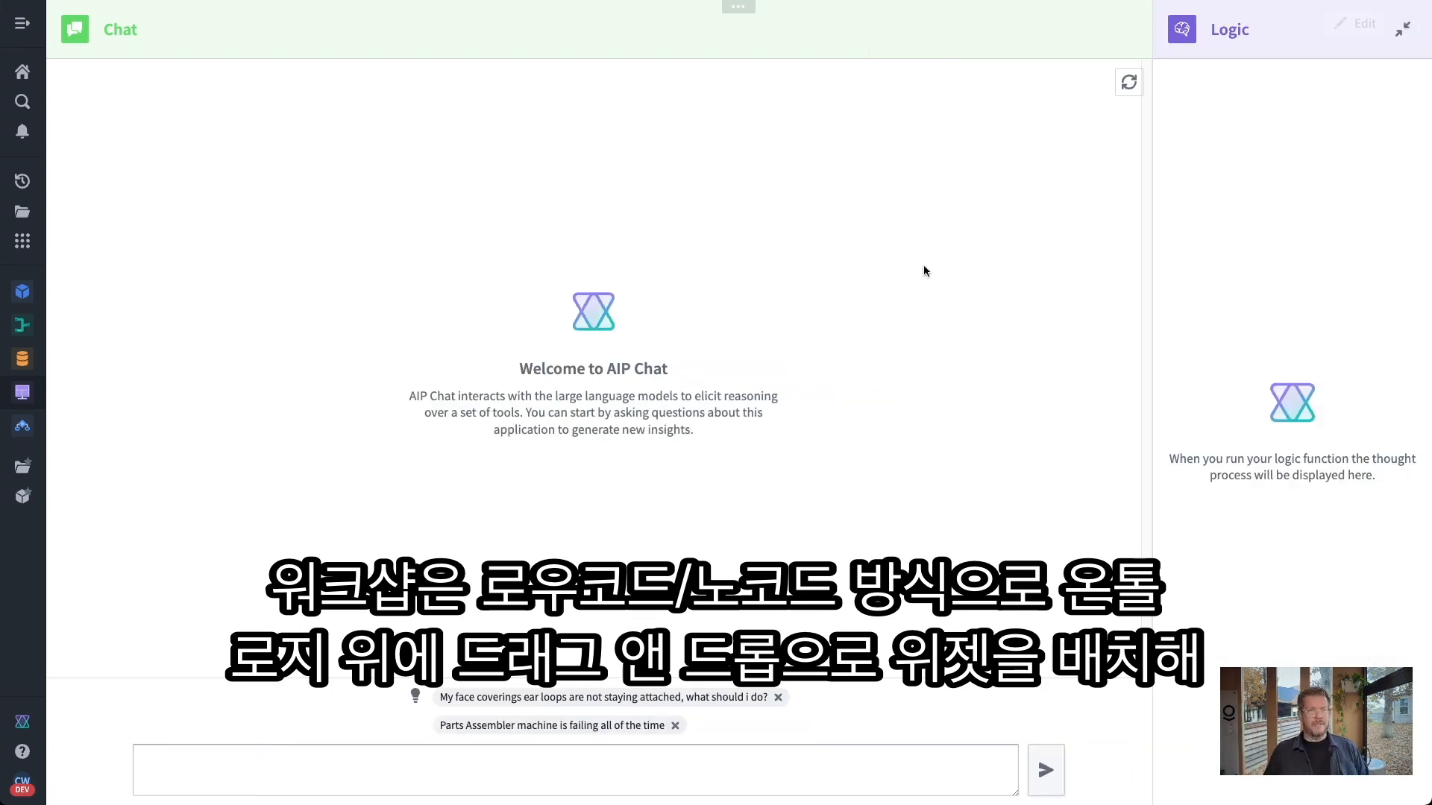
click(1358, 23)
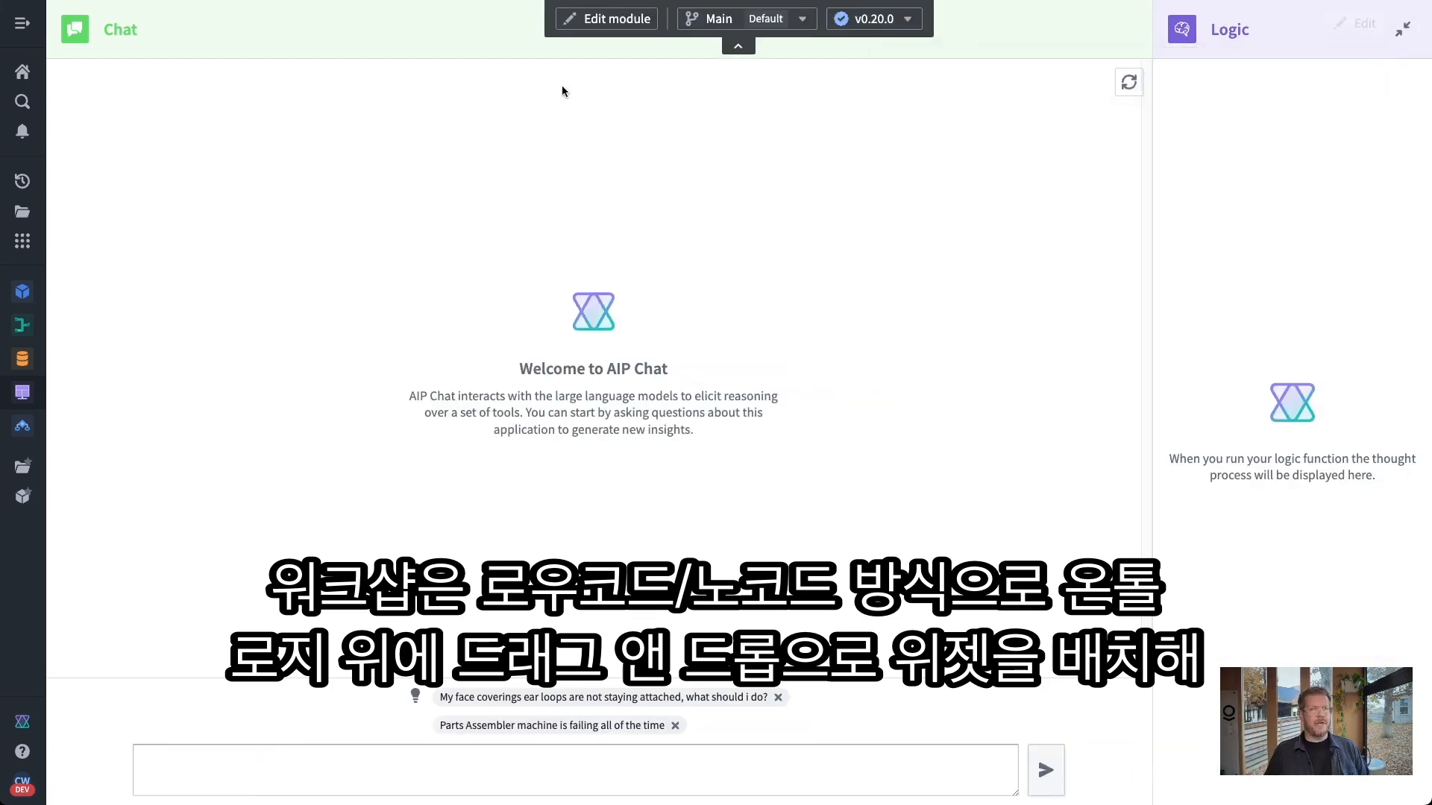
click(626, 21)
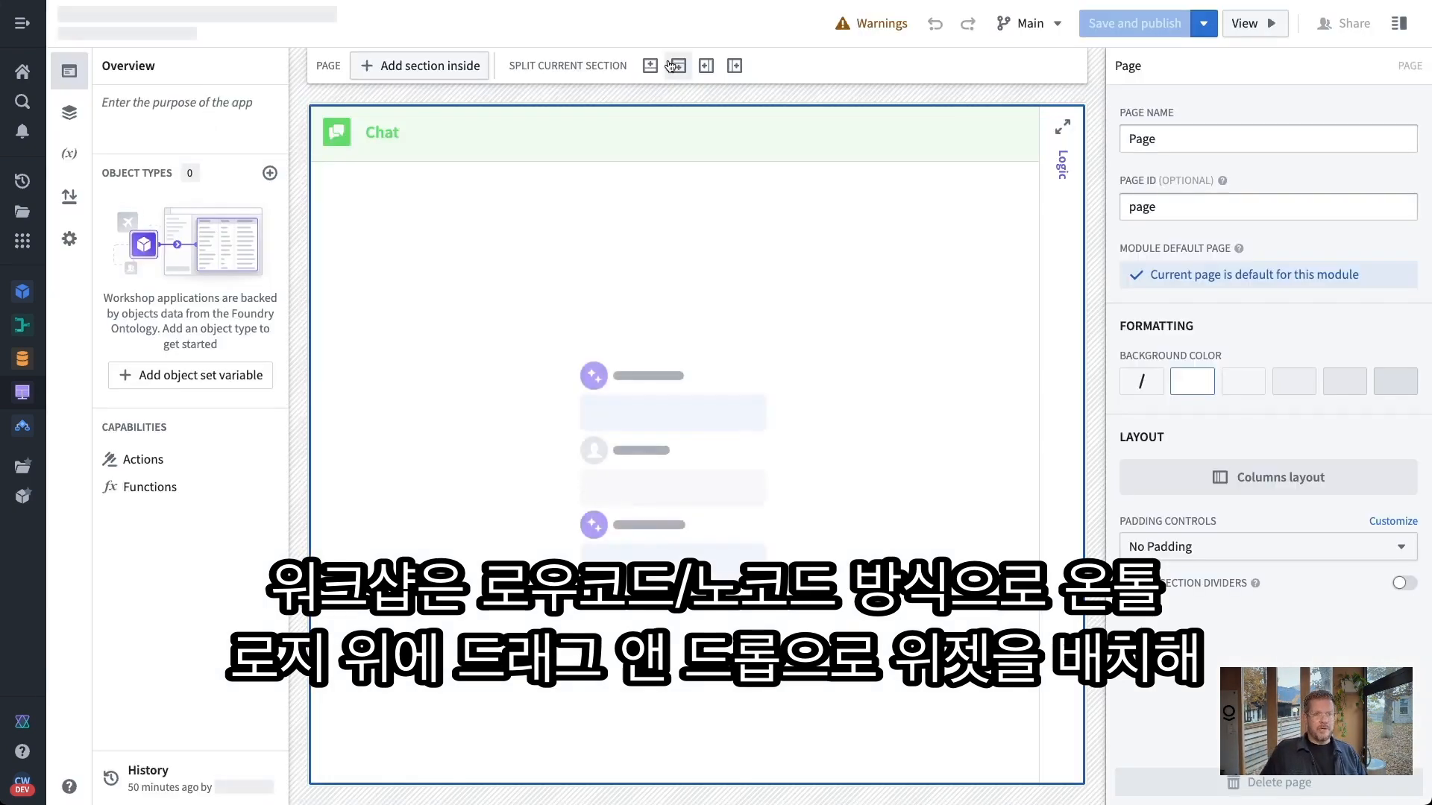
Expand the Logic column and select the AIP Chat widget to show its agent role setup
click(1061, 127)
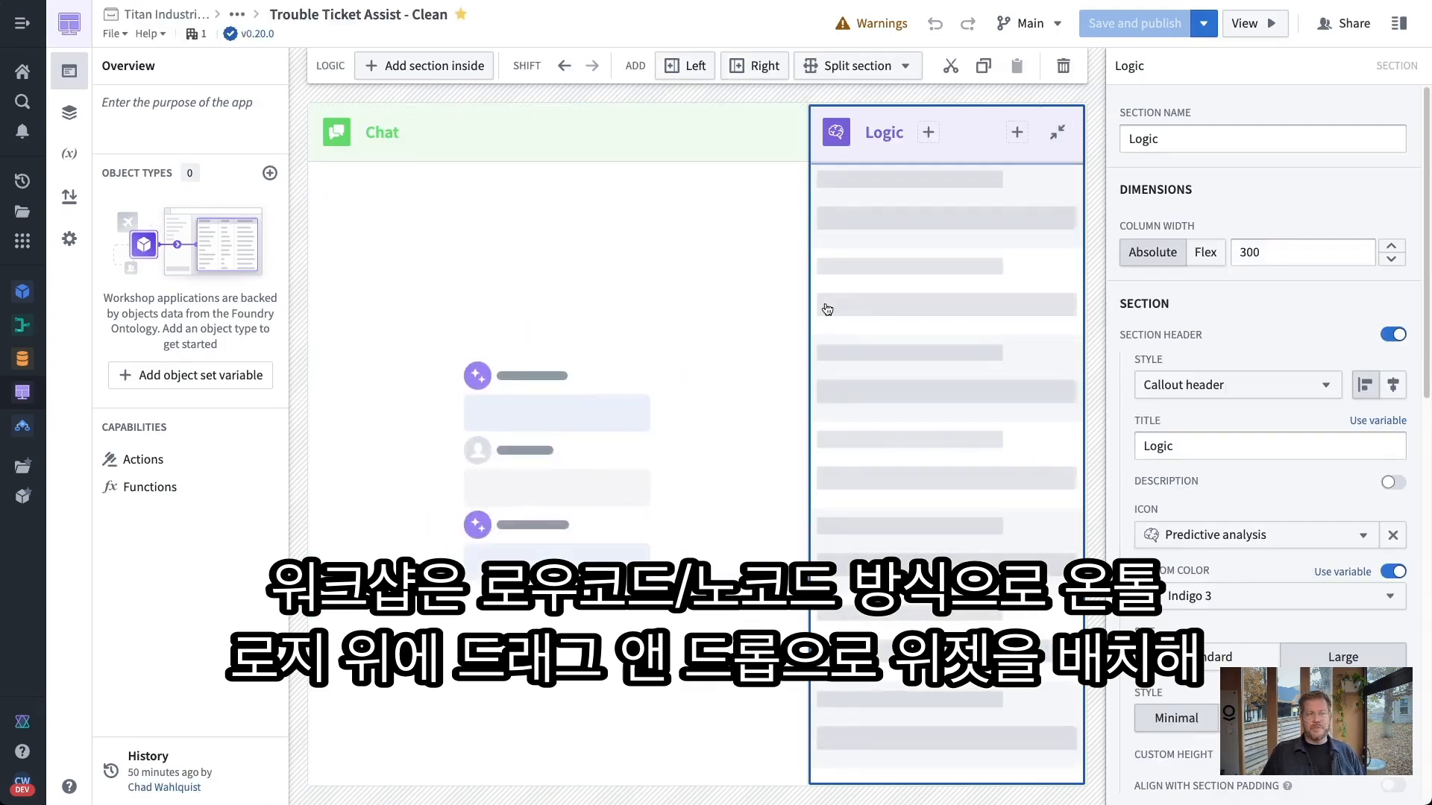
click(678, 327)
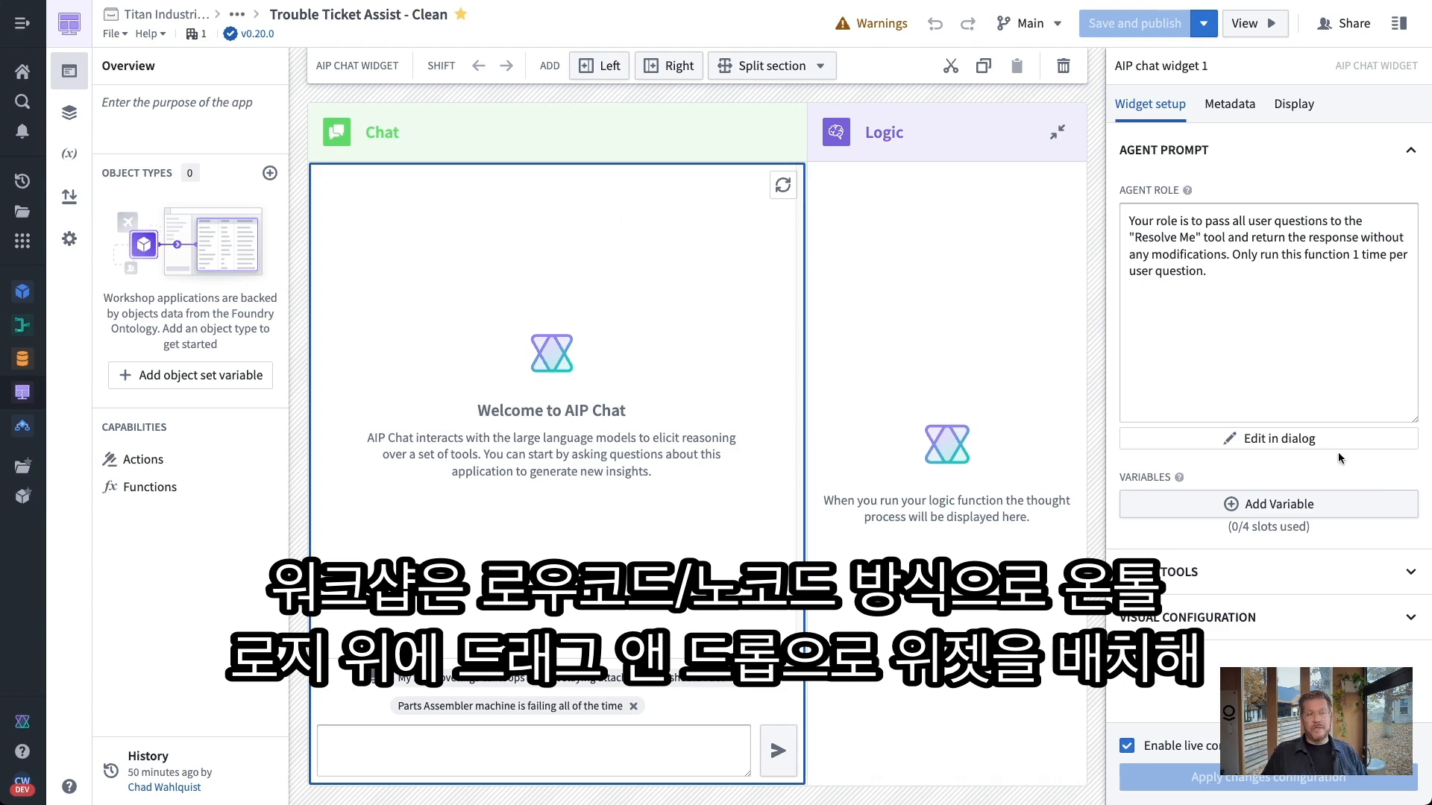
click(828, 235)
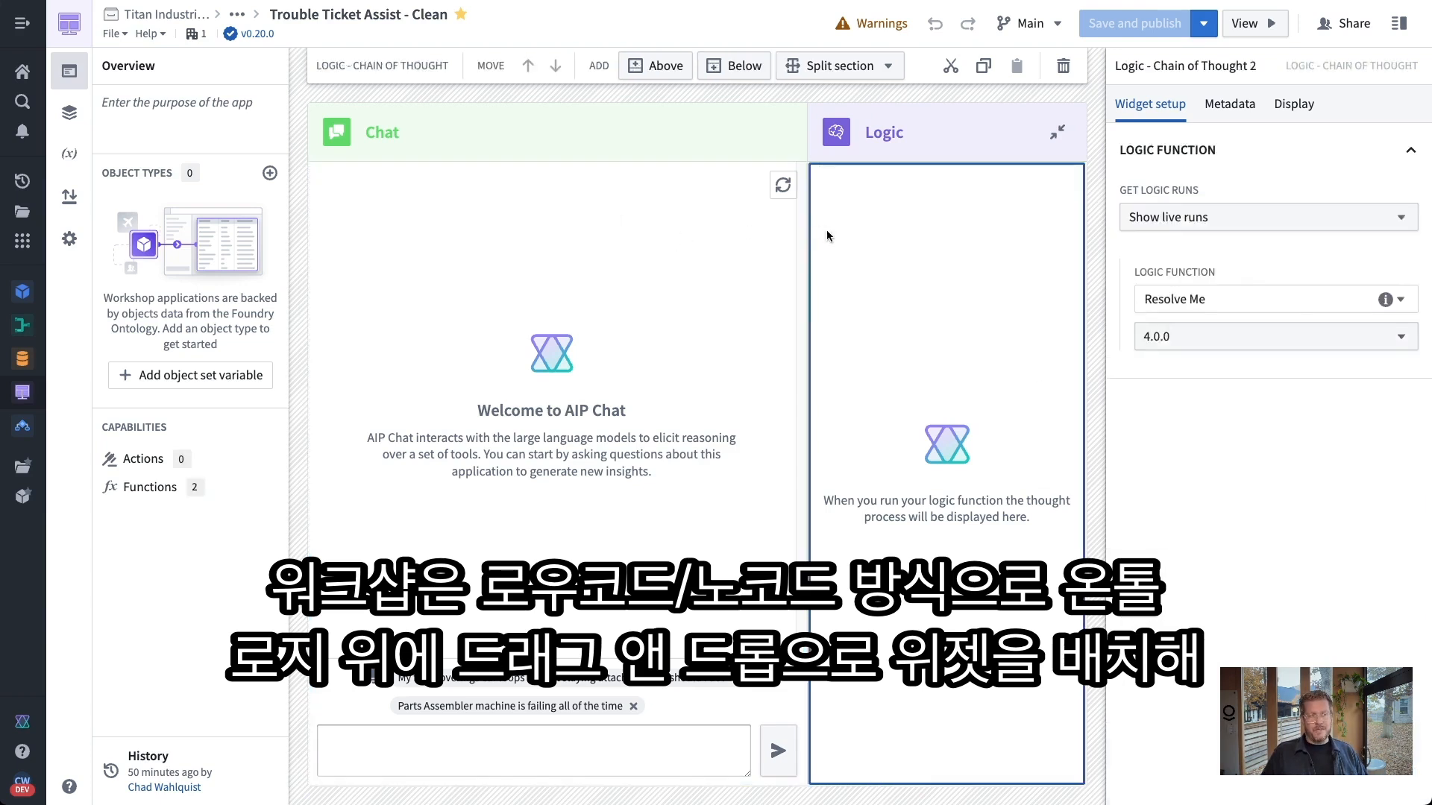
click(584, 236)
click(681, 128)
click(948, 142)
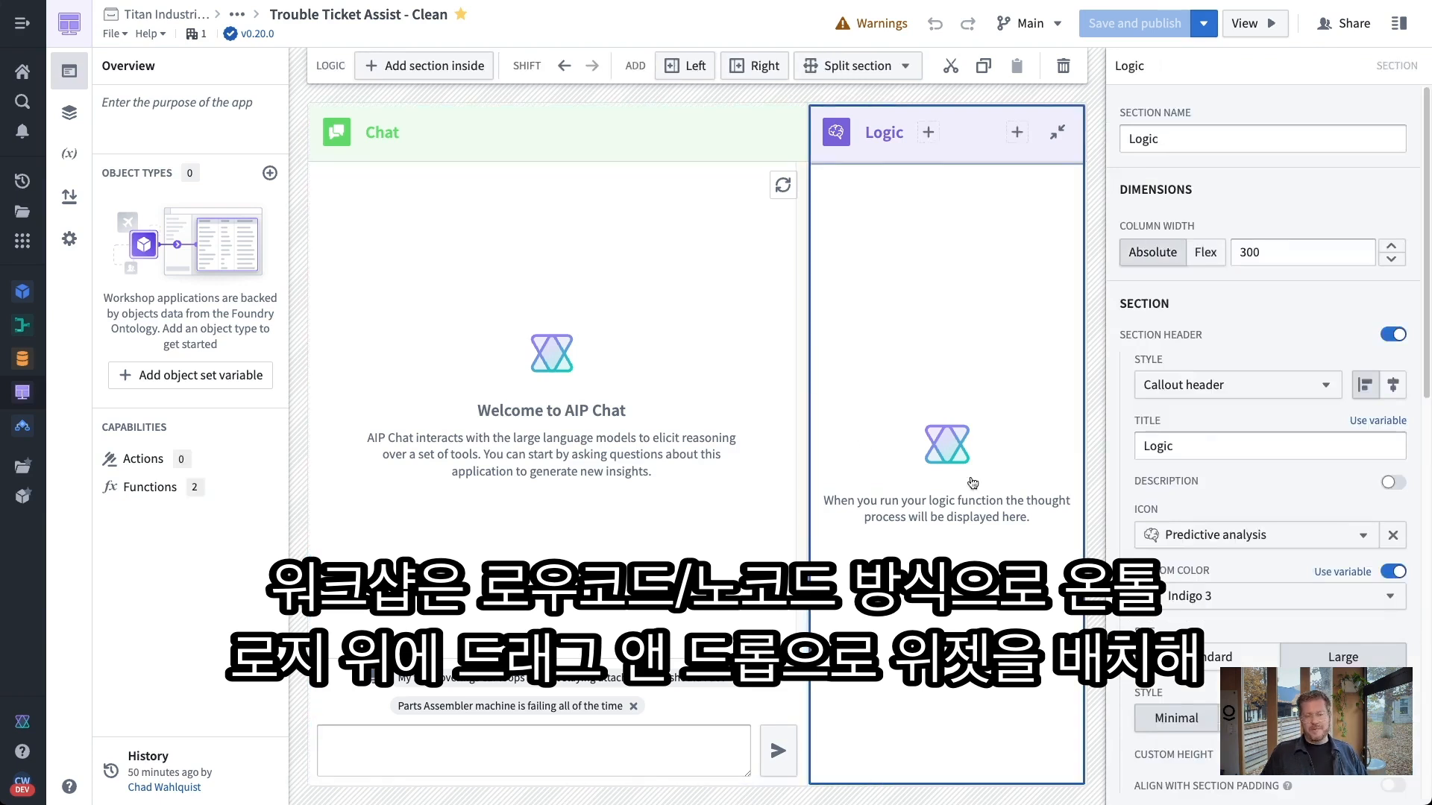
click(659, 381)
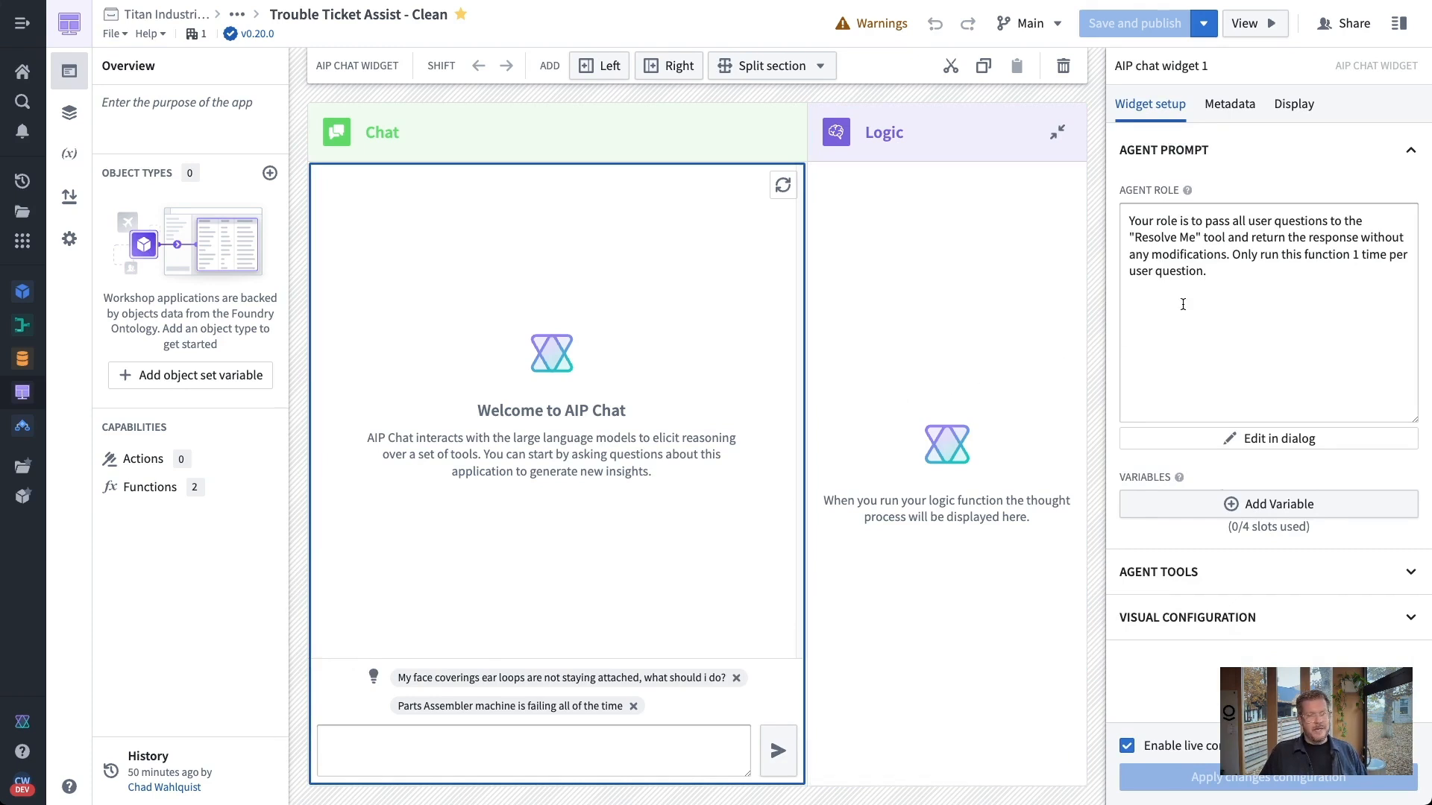
Review the agent role prompt, then open the Resolve Me 4.0.0 function tool under Agent Tools
click(1234, 284)
drag(1234, 284, 1116, 210)
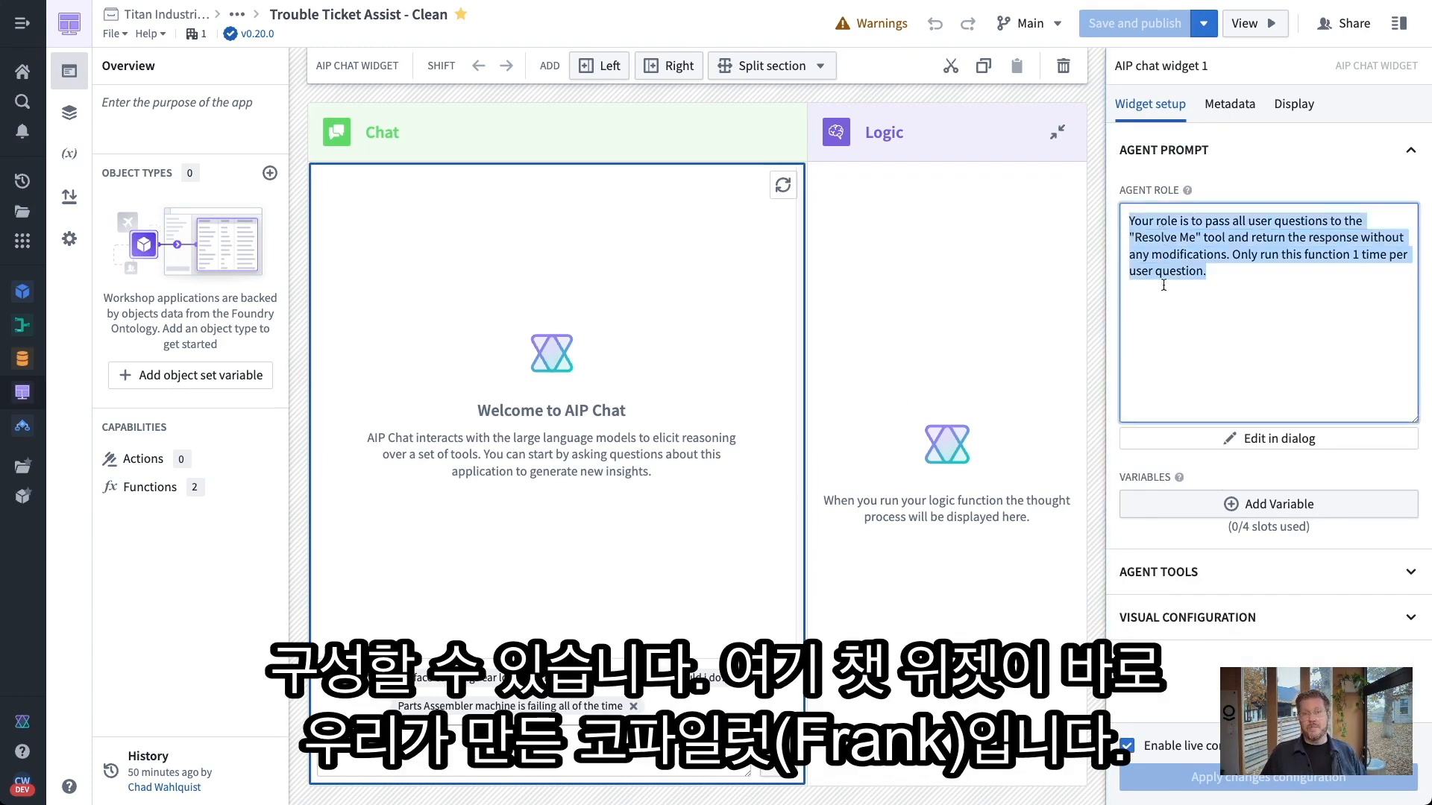
click(1256, 573)
scroll(1264, 548, down, 2)
scroll(1264, 545, down, 2)
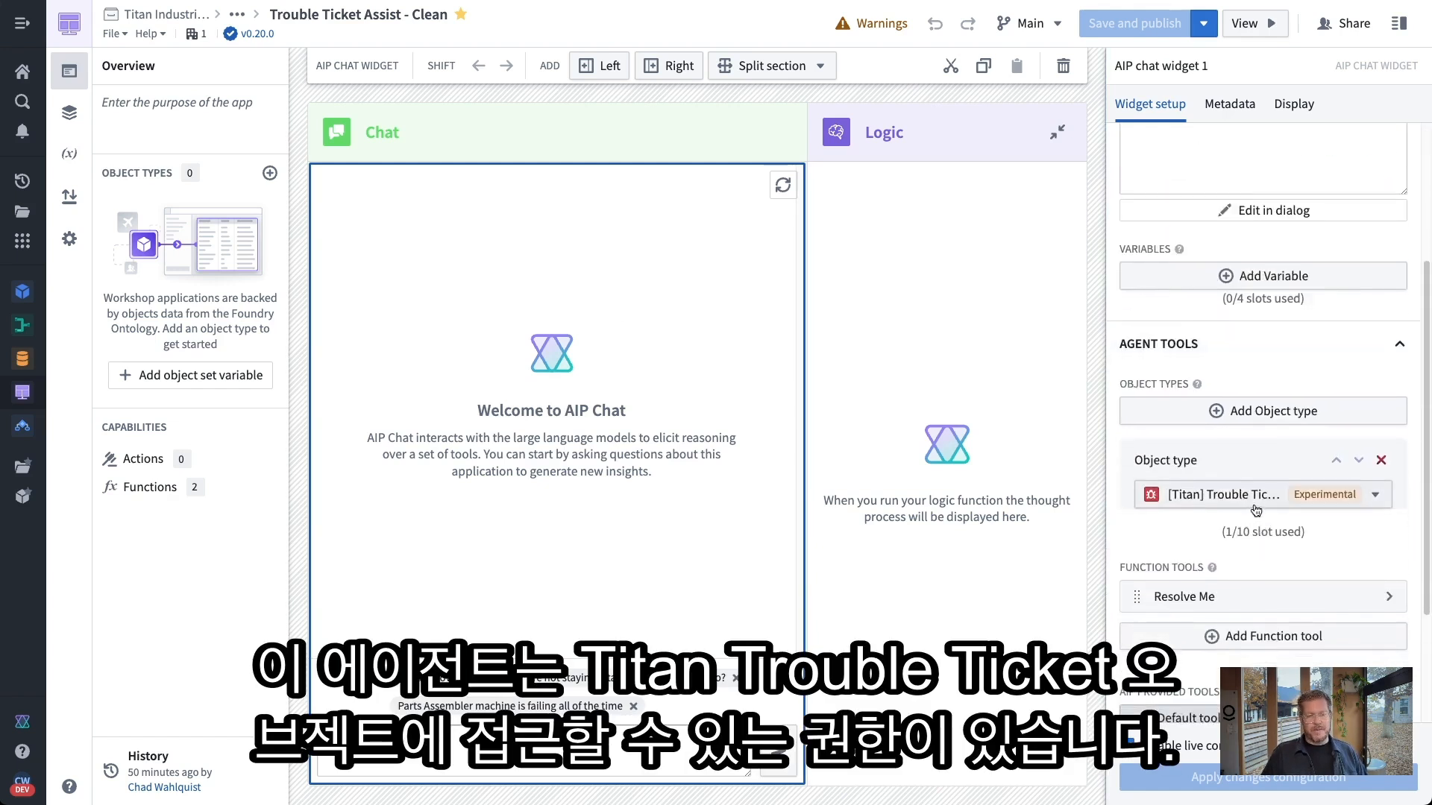
scroll(1275, 536, down, 2)
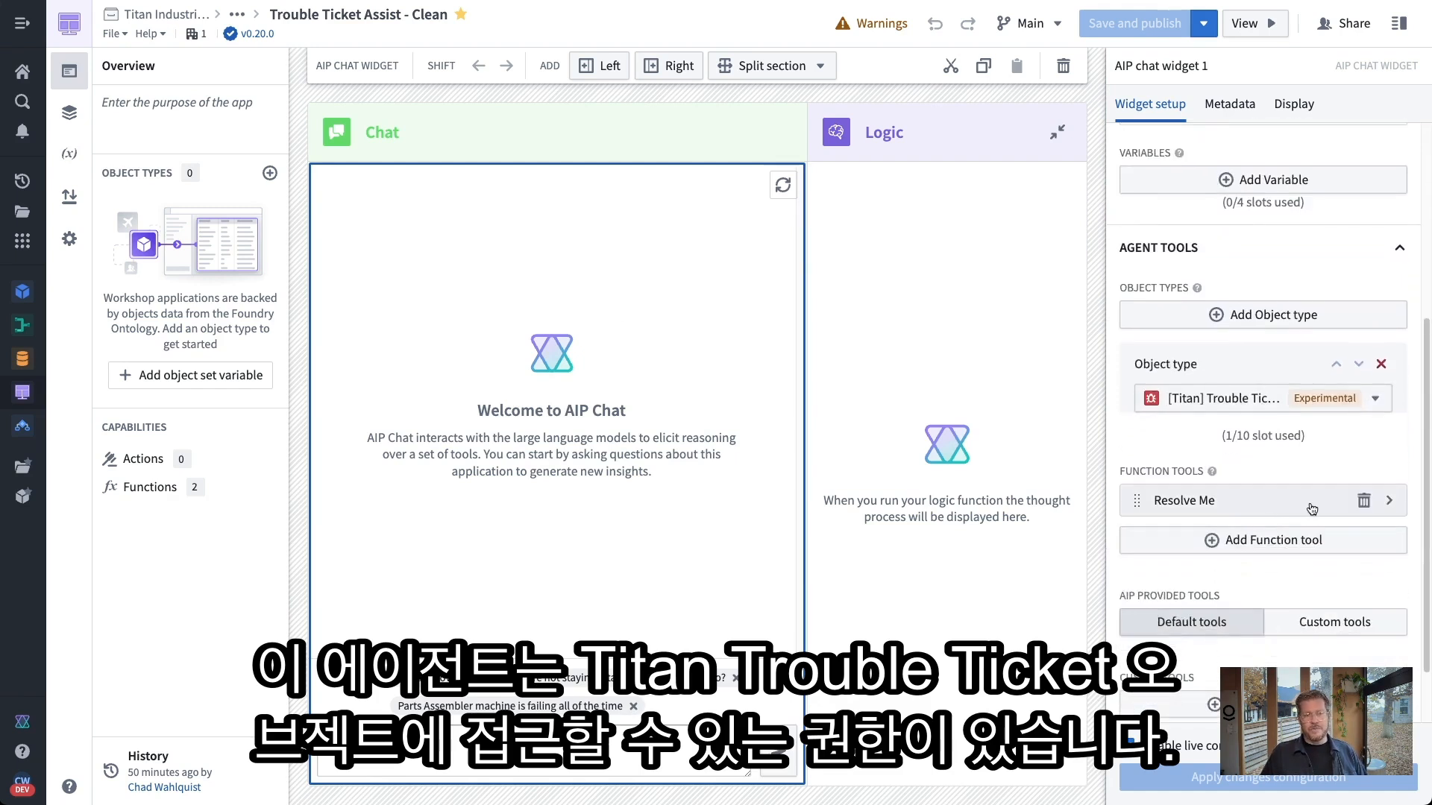
click(1276, 508)
mouse_move(1387, 348)
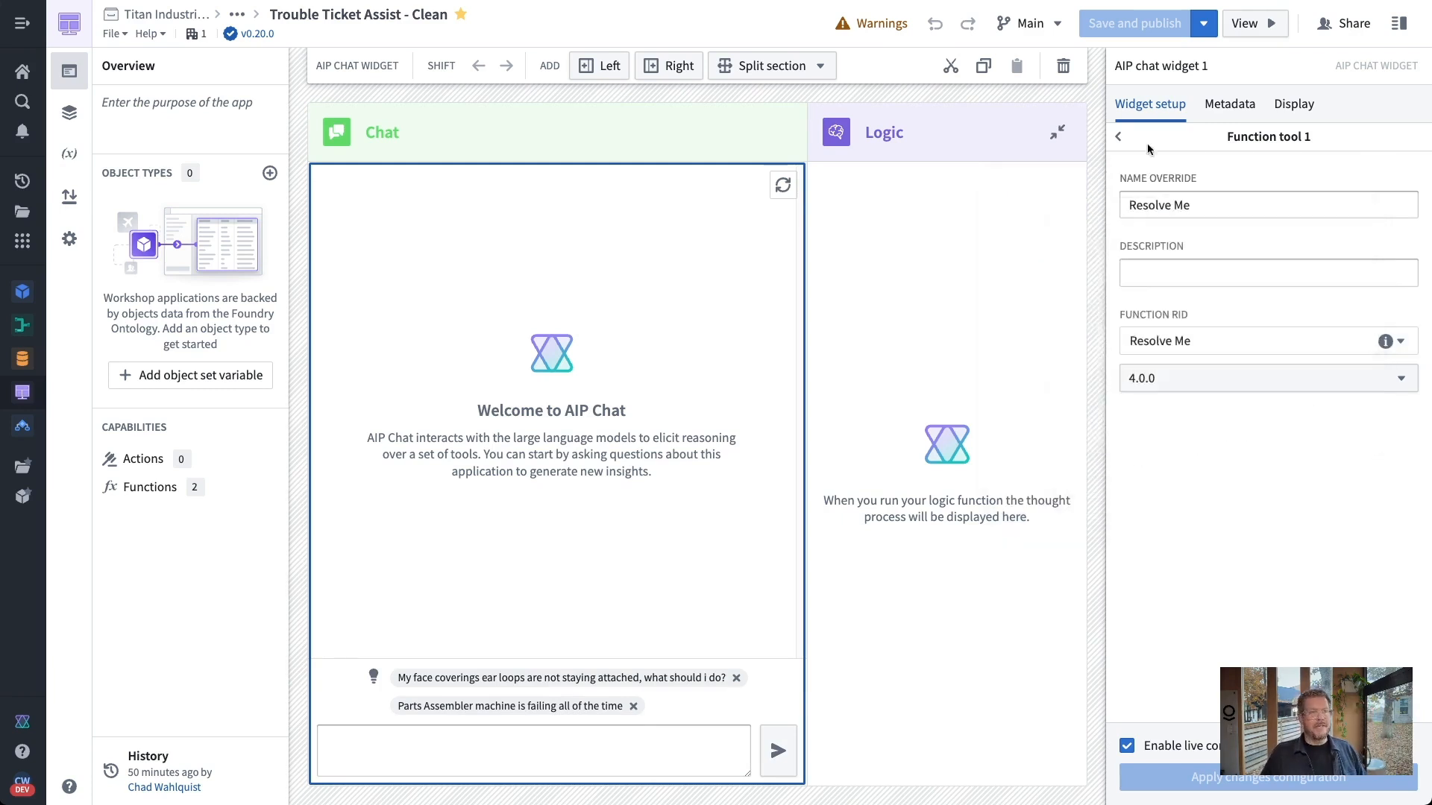
Check the chat's AIP username display setting, then view the Logic widget's Resolve Me 4.0.0 function
click(1118, 137)
scroll(1226, 507, down, 2)
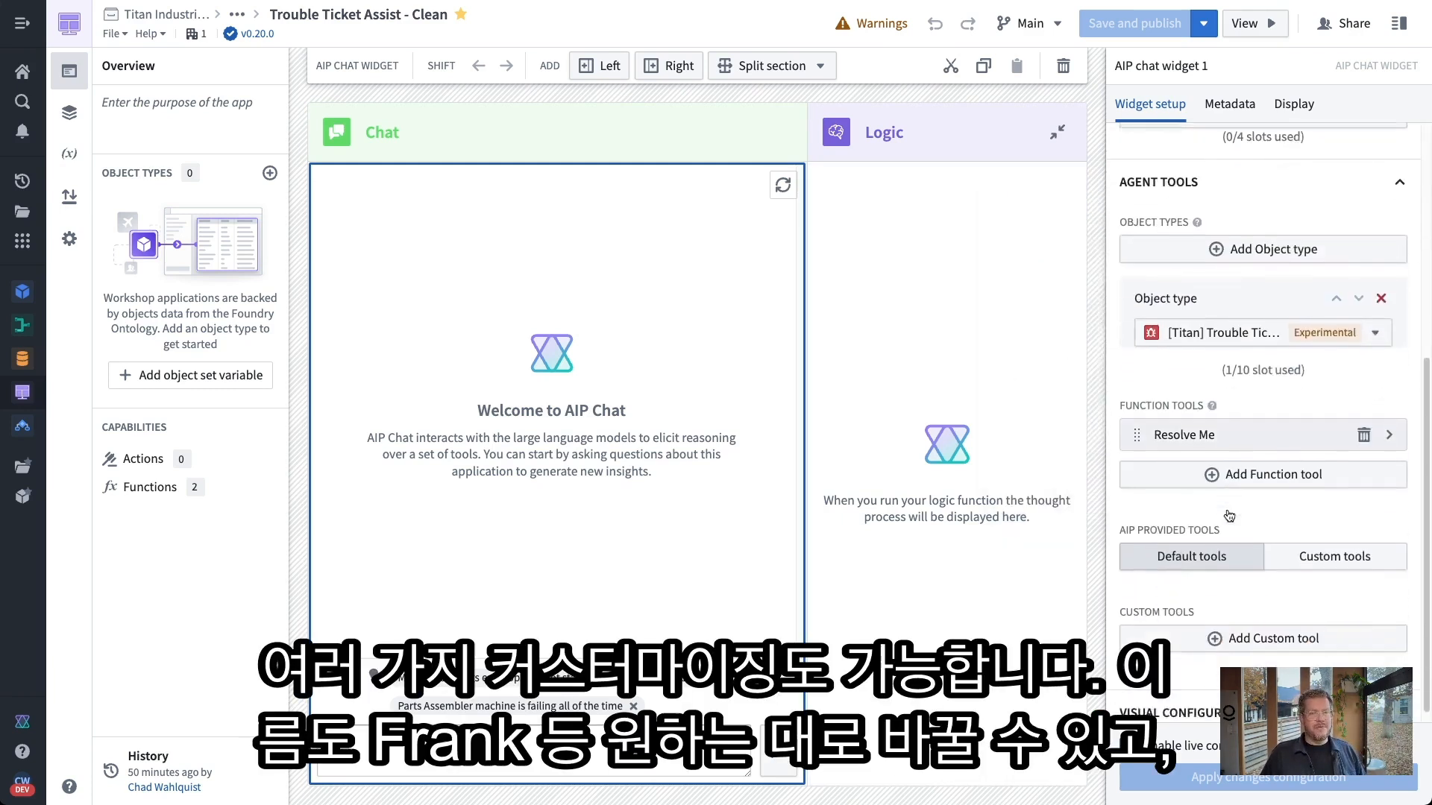
scroll(1193, 316, down, 8)
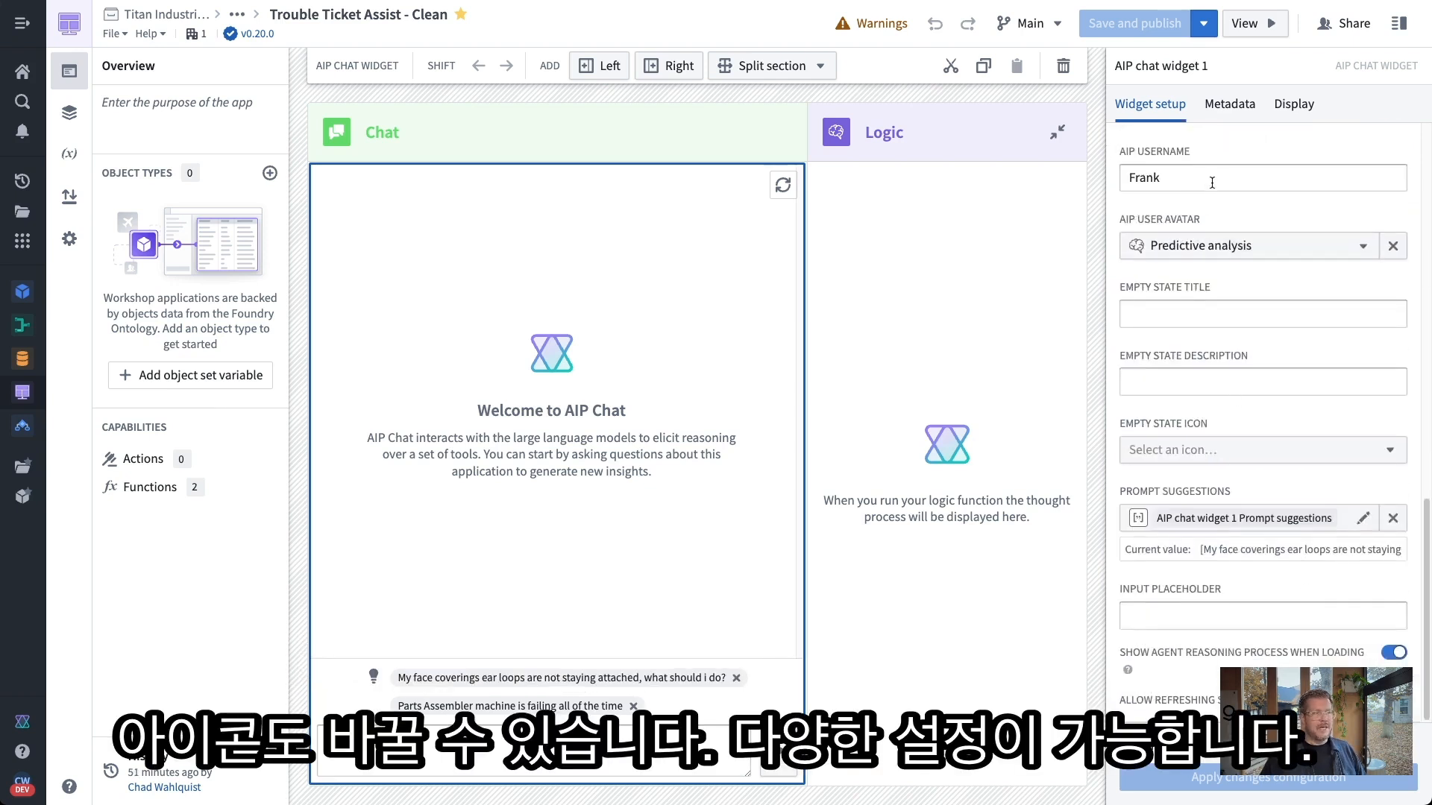
double_click(1211, 181)
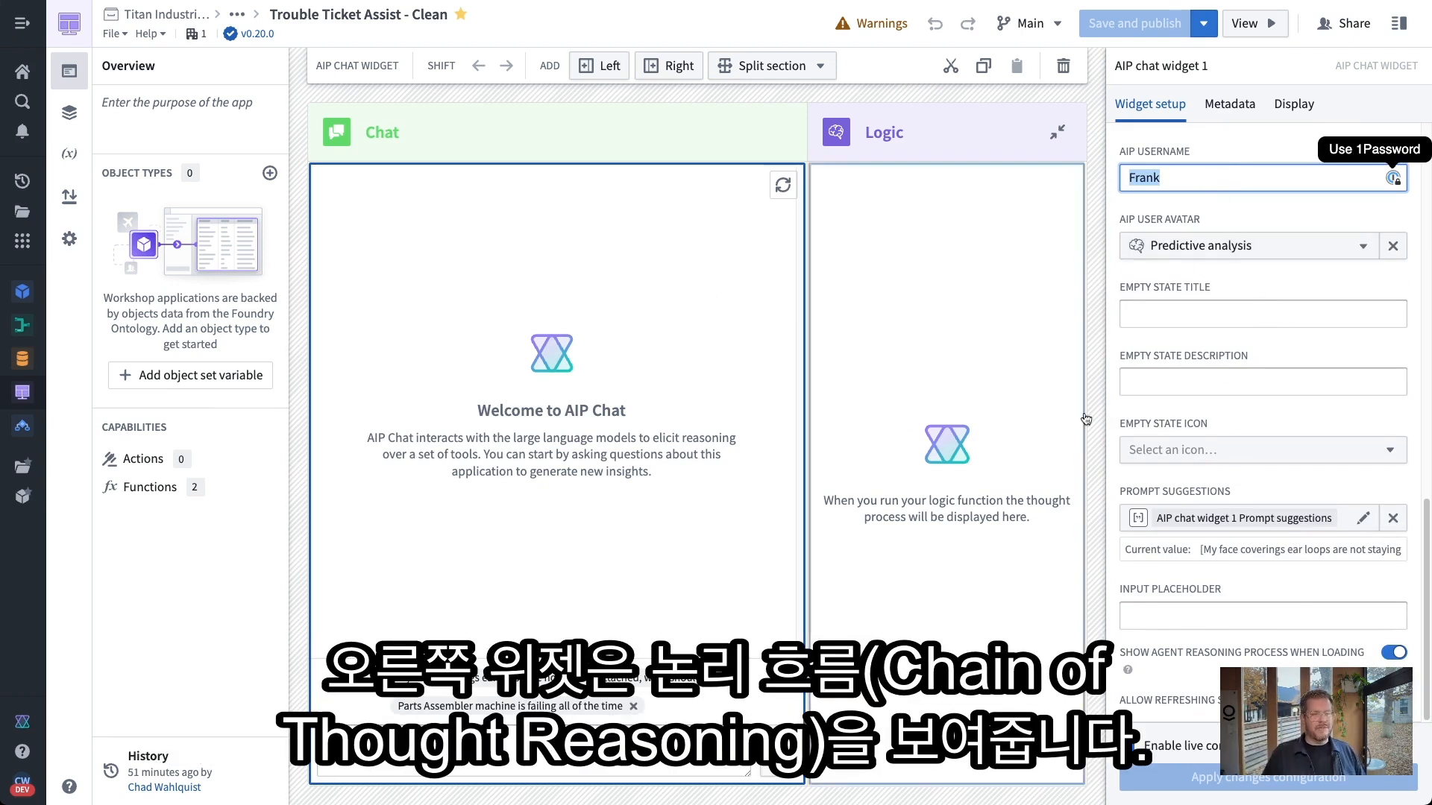
click(902, 407)
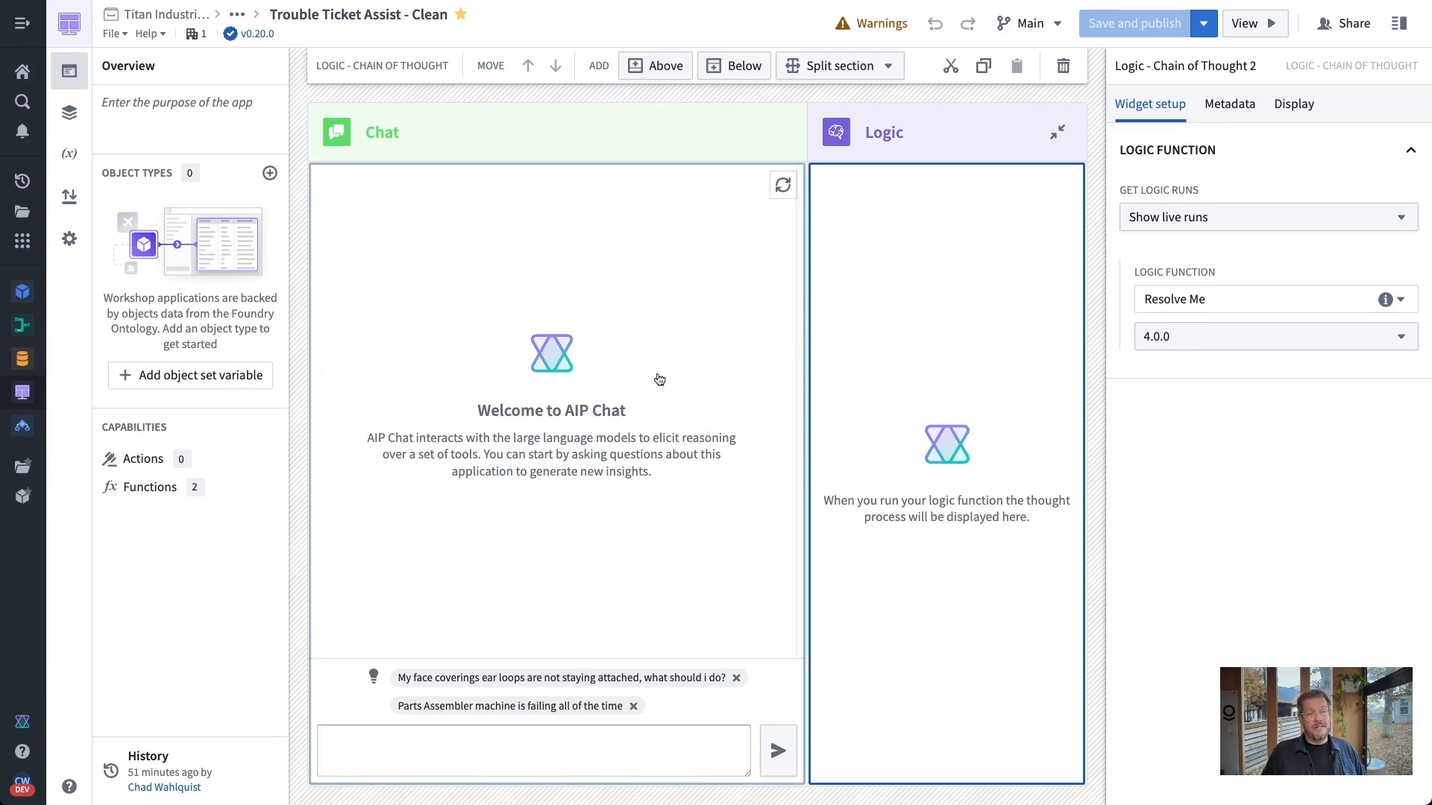
In preview with Logic expanded, send the face coverings loose ear-loop question to the chat
click(1255, 23)
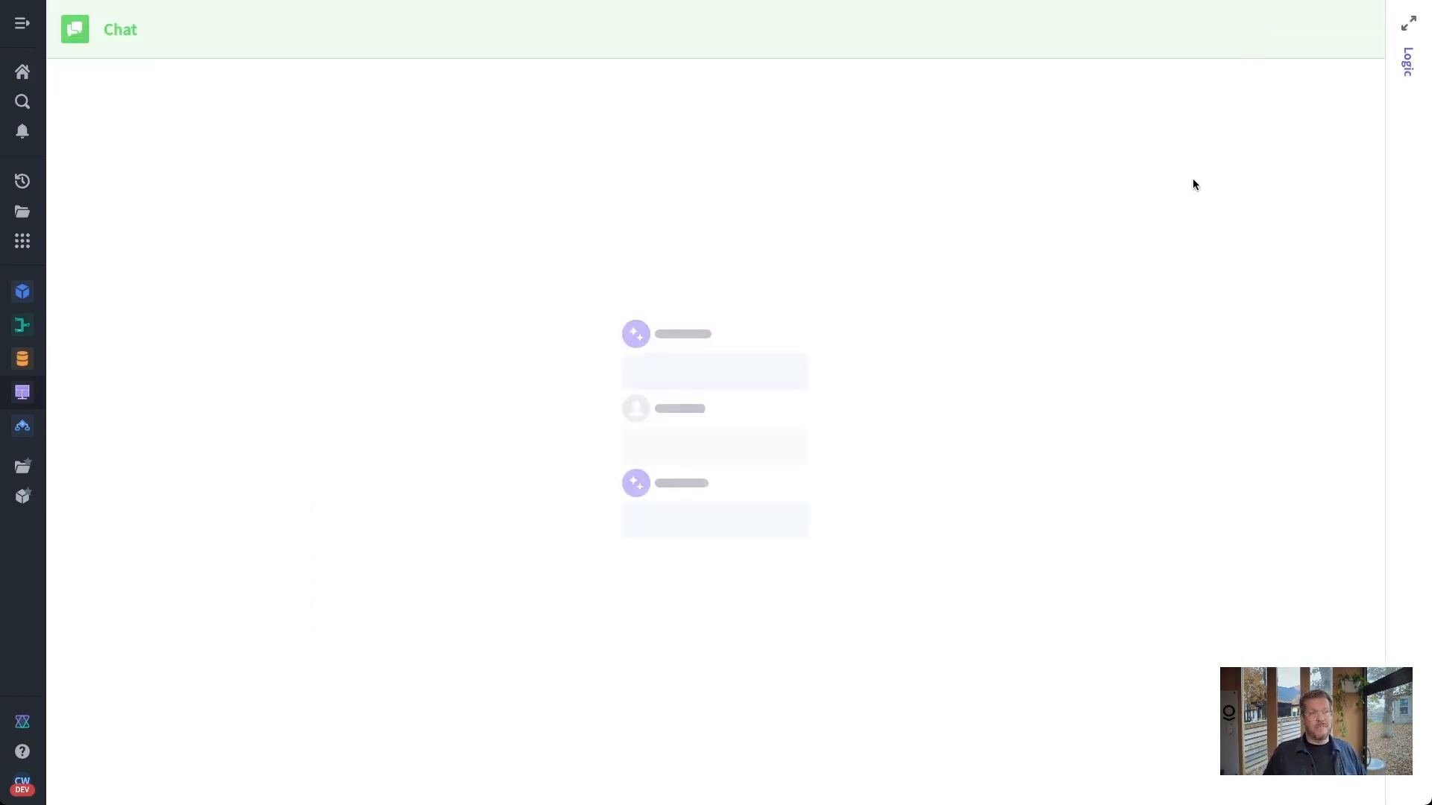
click(1407, 27)
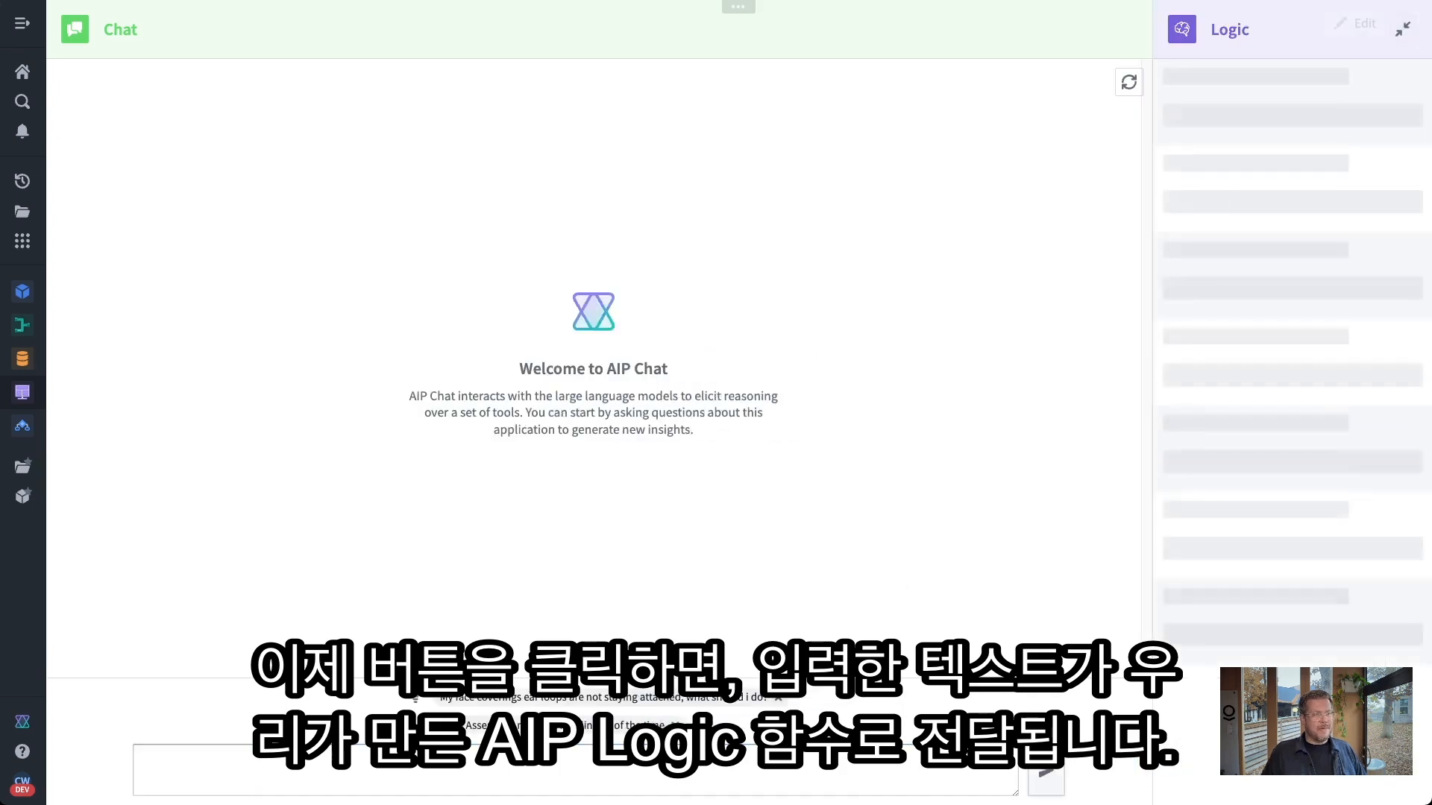
click(581, 703)
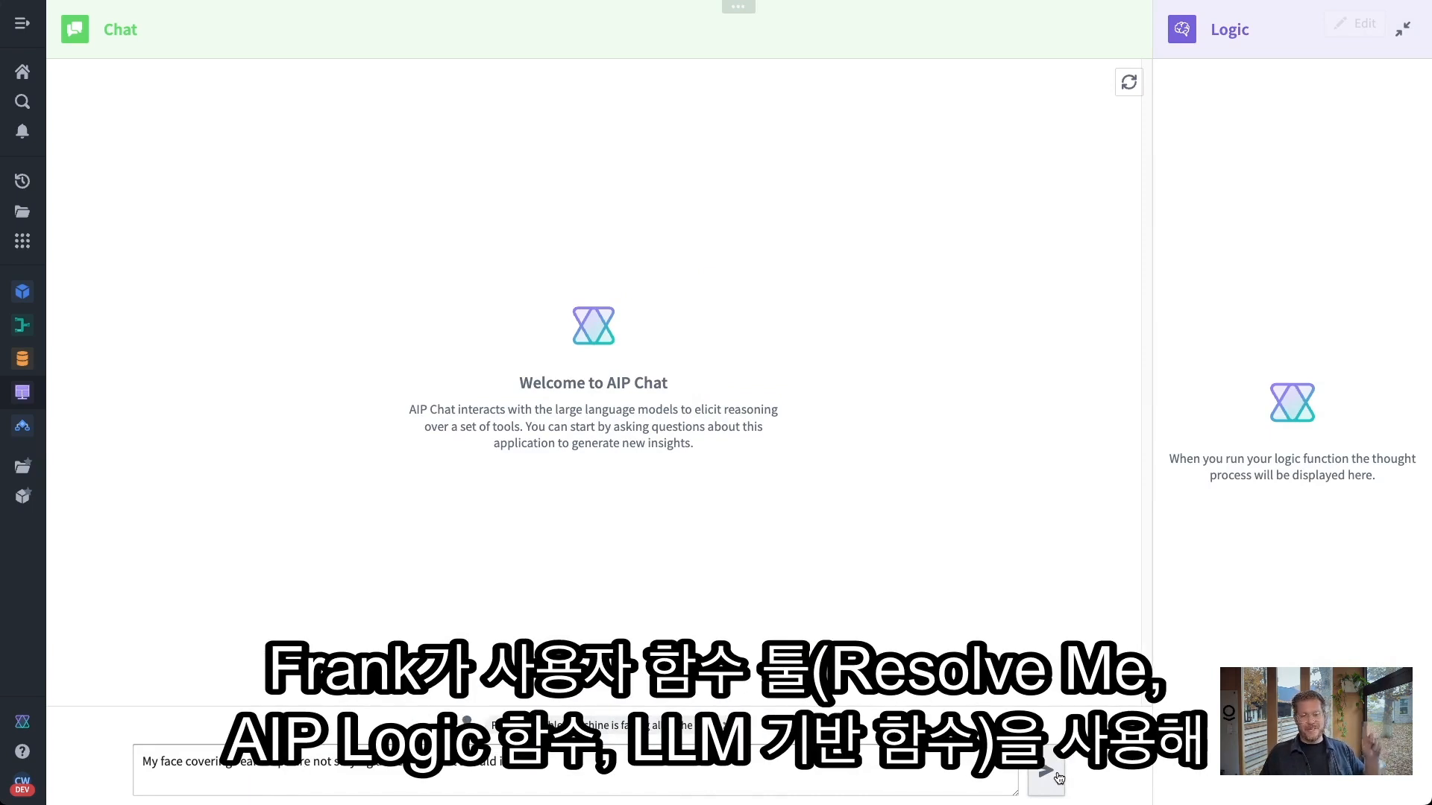
click(964, 768)
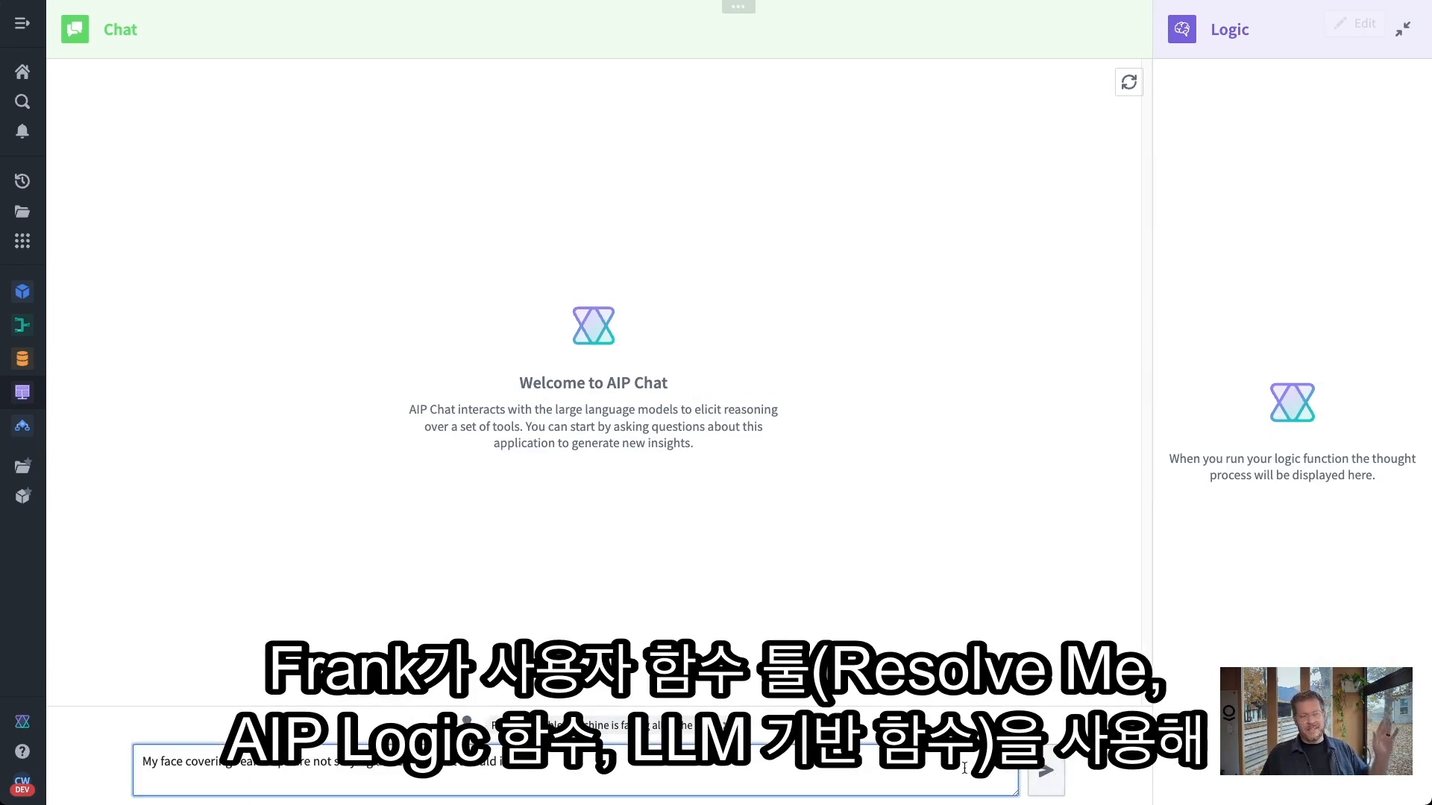
click(1046, 780)
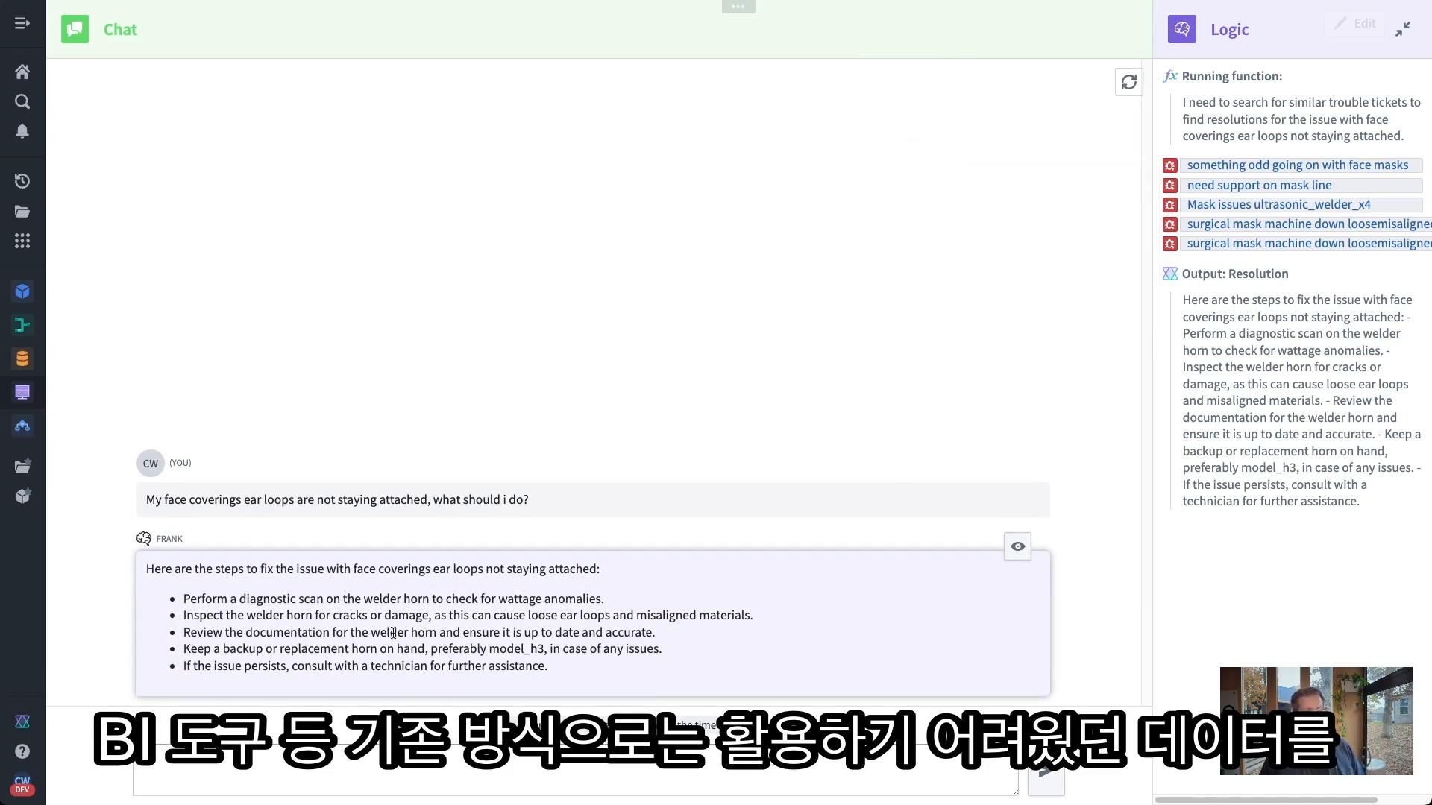
Inspect the reply's Resolve Me tool input and output, then send the Parts Assembler question
click(1017, 547)
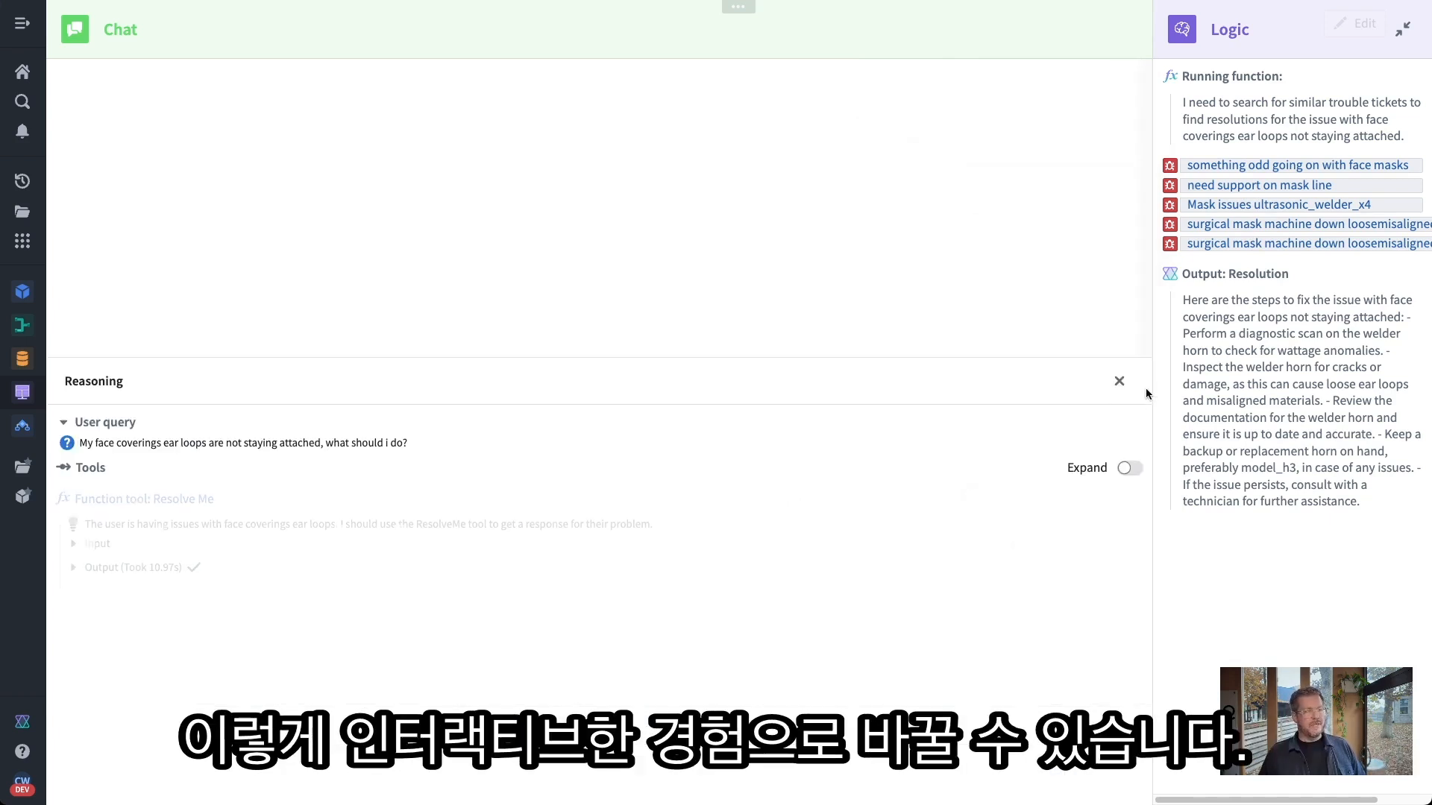
click(1126, 469)
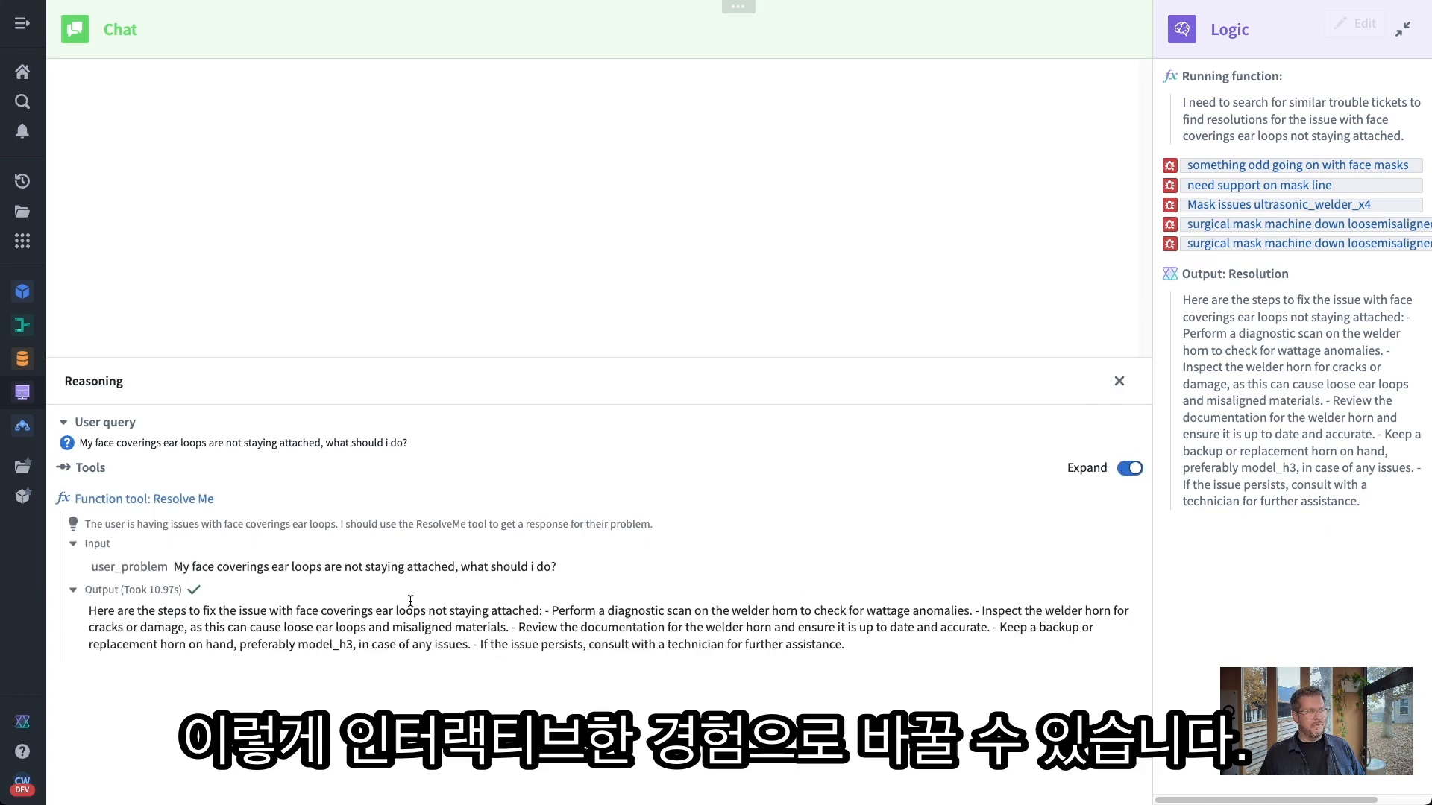
click(1119, 381)
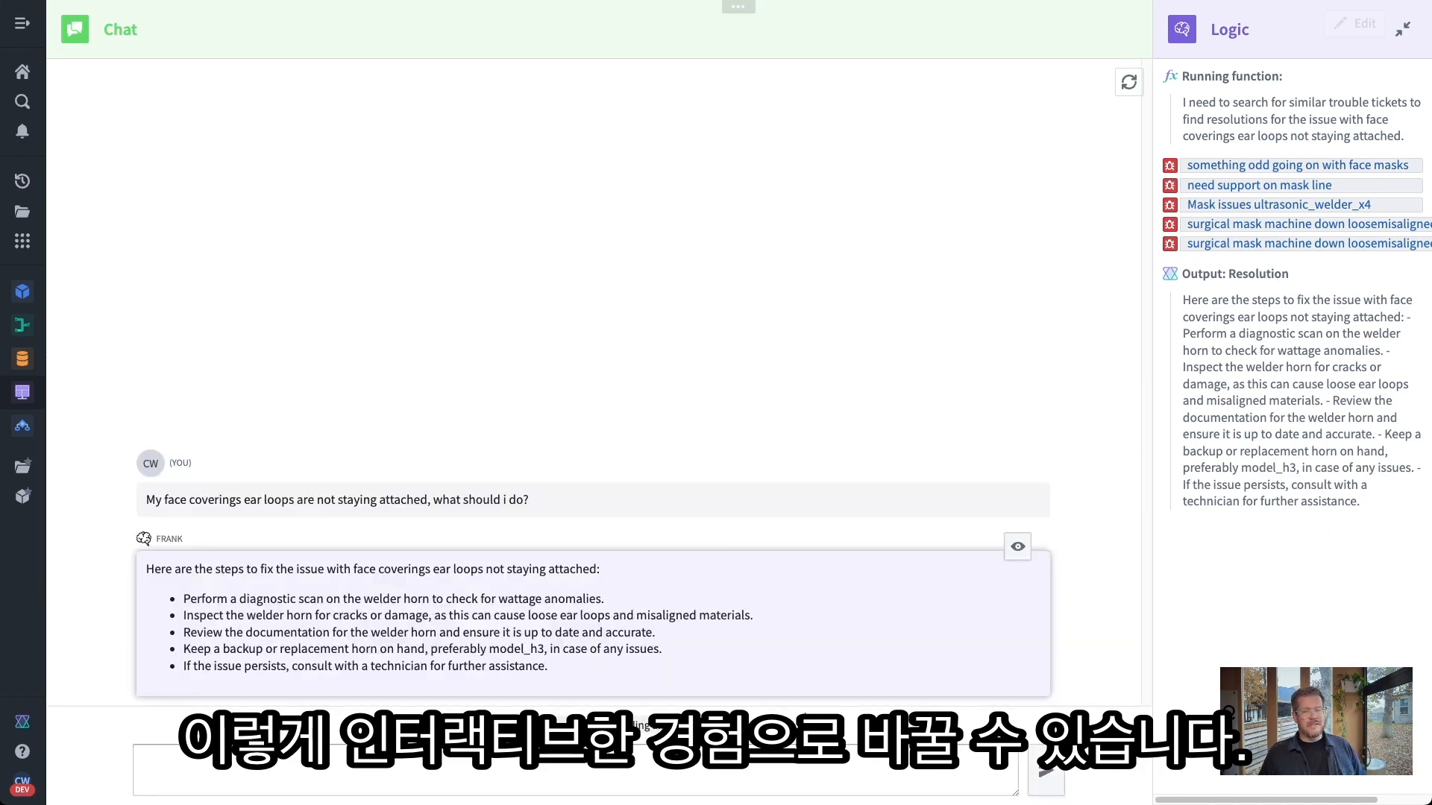
click(647, 727)
click(1047, 776)
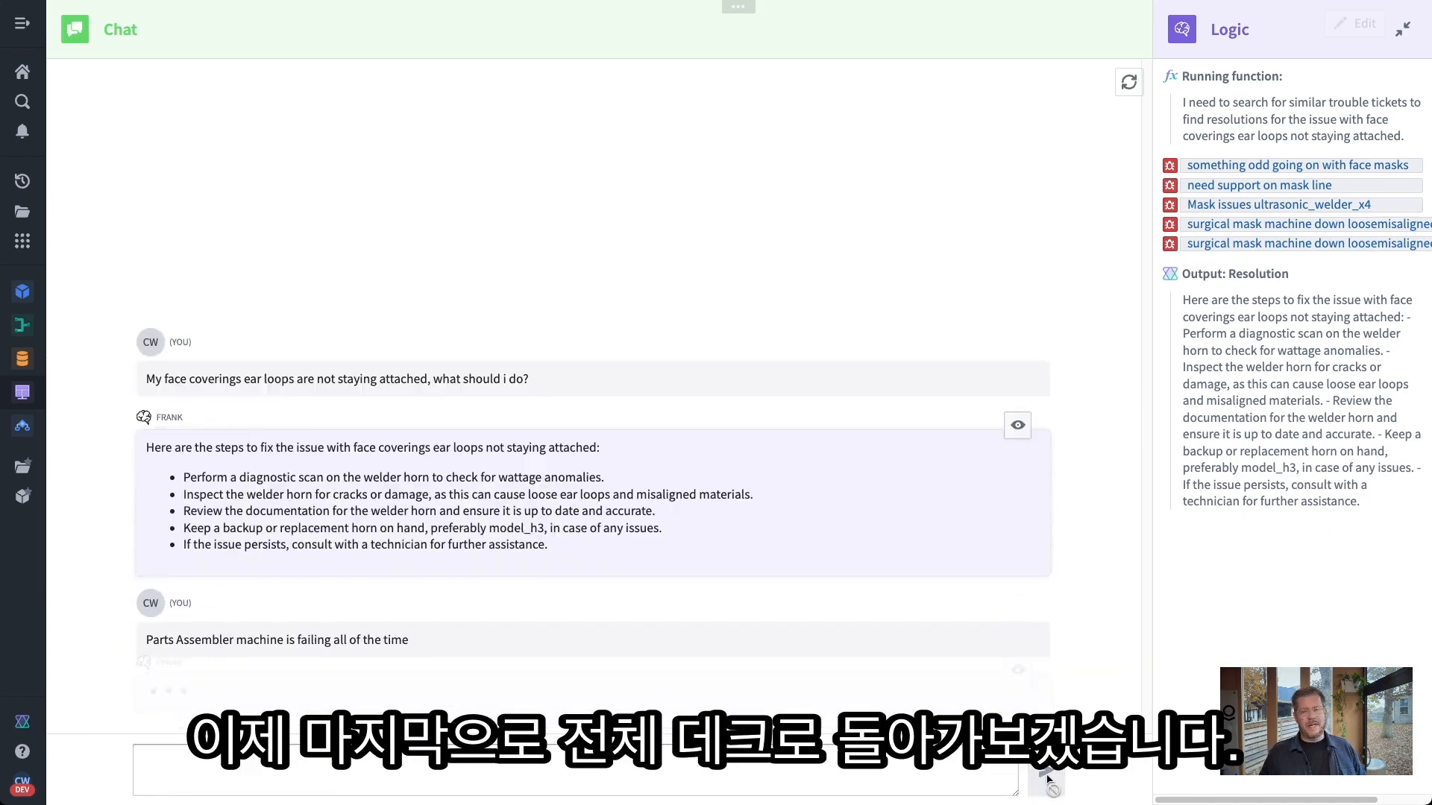